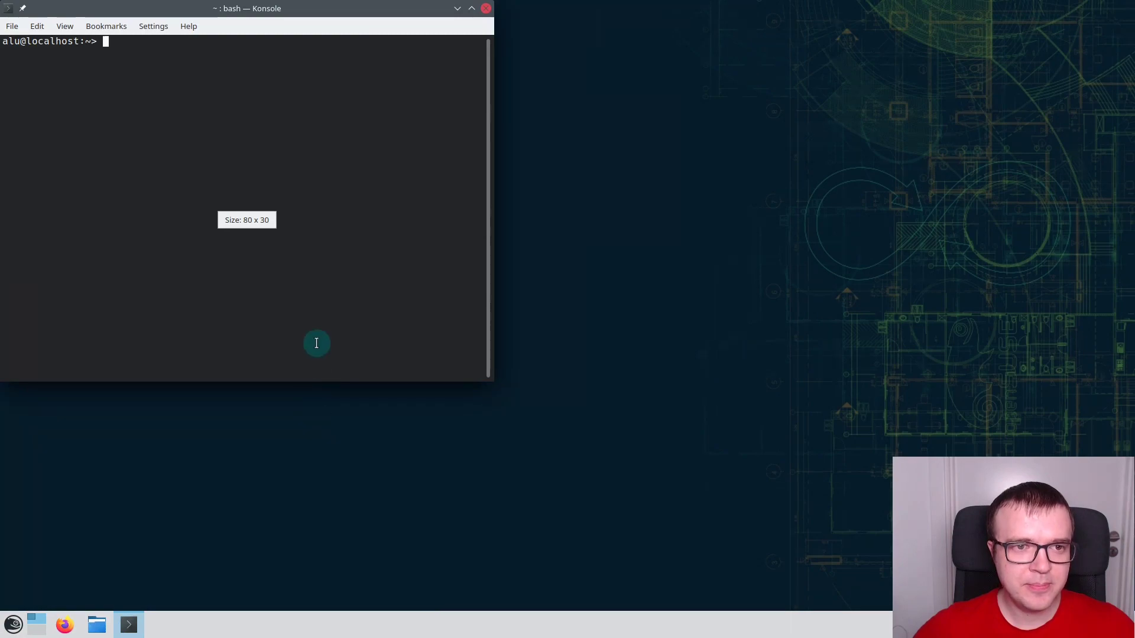
- Refresh the repositories and update the packages with "sudo zypper ref && sudo zypper up", authenticating with the root password
type("sudo zypper ref && sudo zypper up")
key("Return")
key("Return")
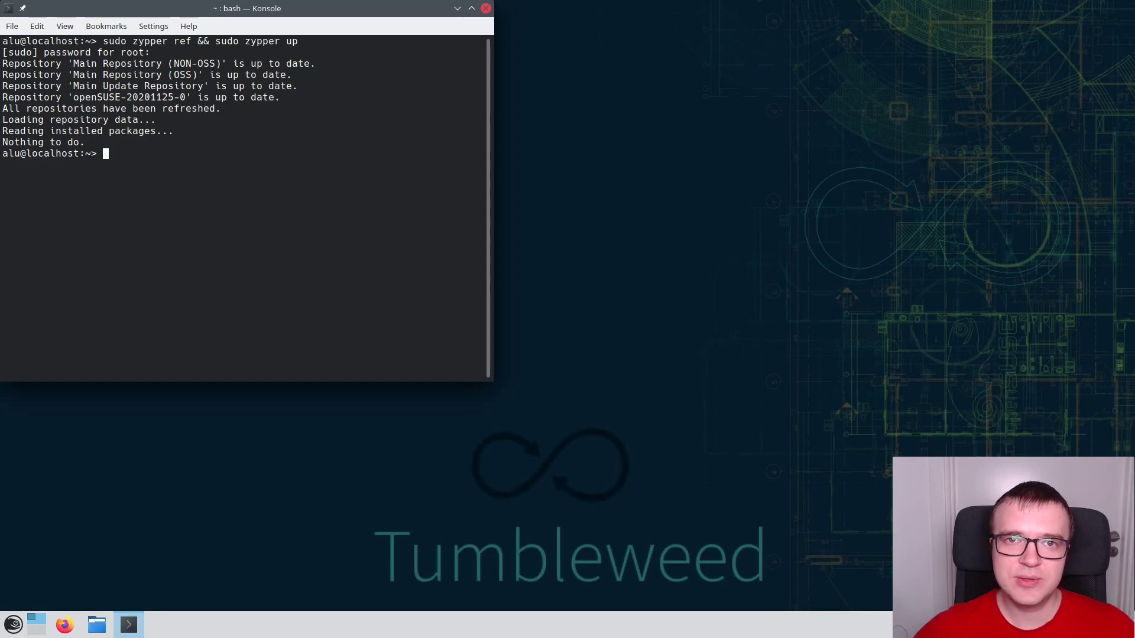
- Run the distribution upgrade with "sudo zypper dup" and accept the proposed package removals
type("sudo zypper dup")
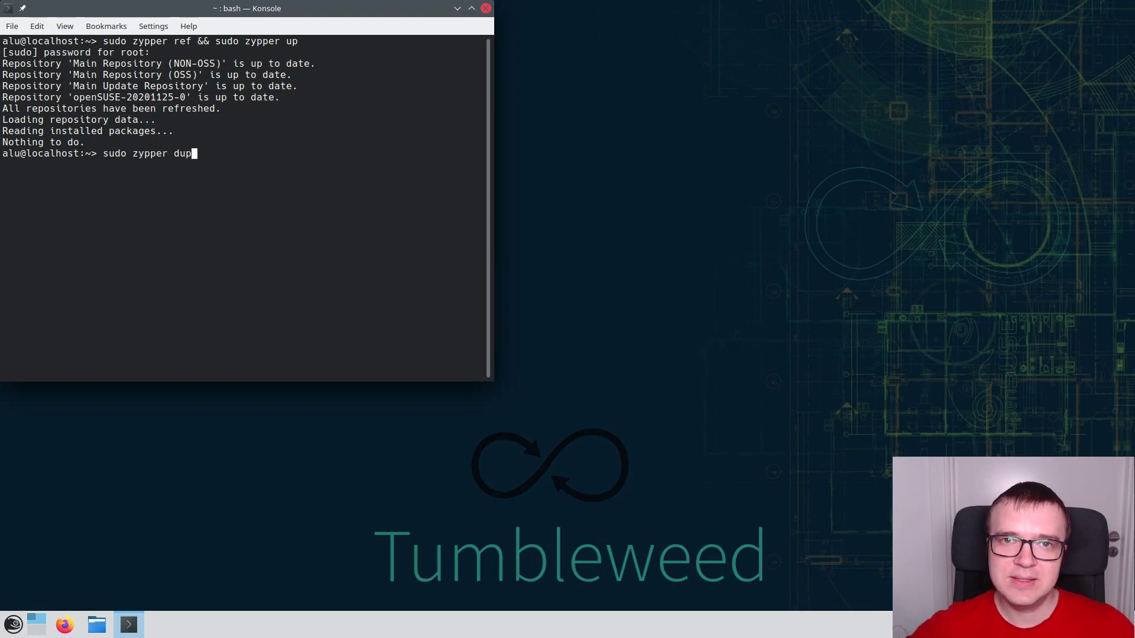
key("Return")
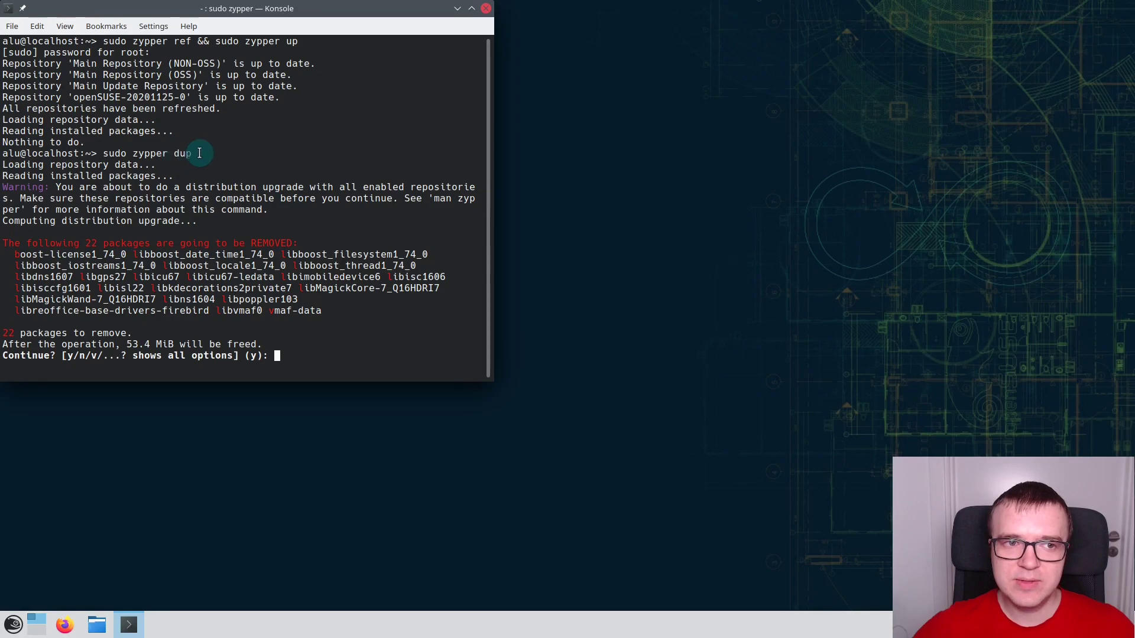
type("y")
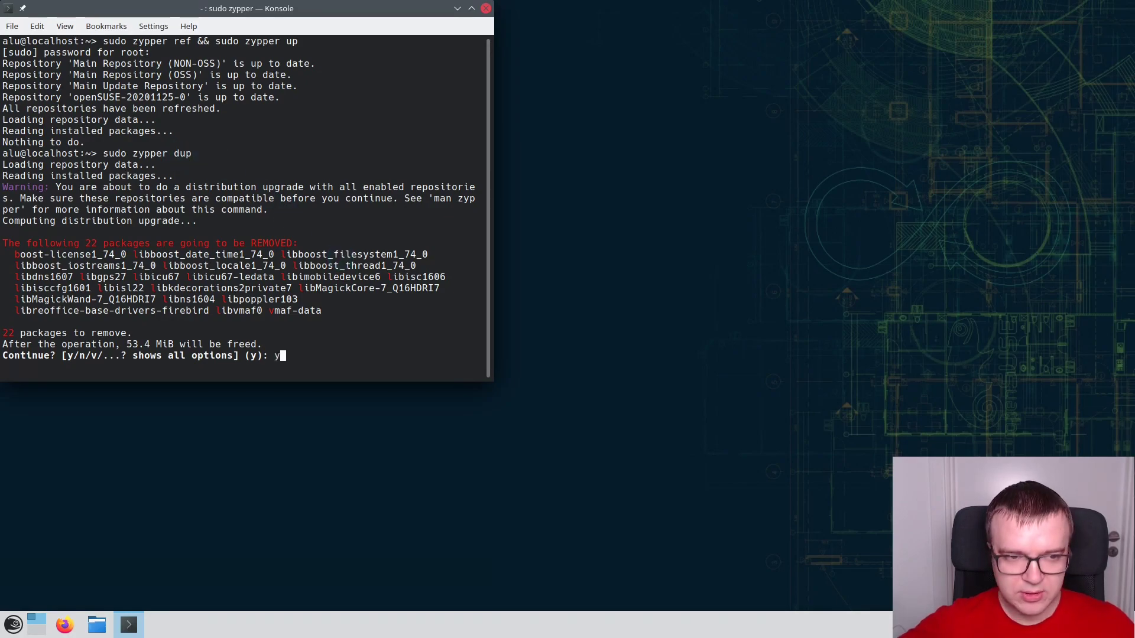
key("Return")
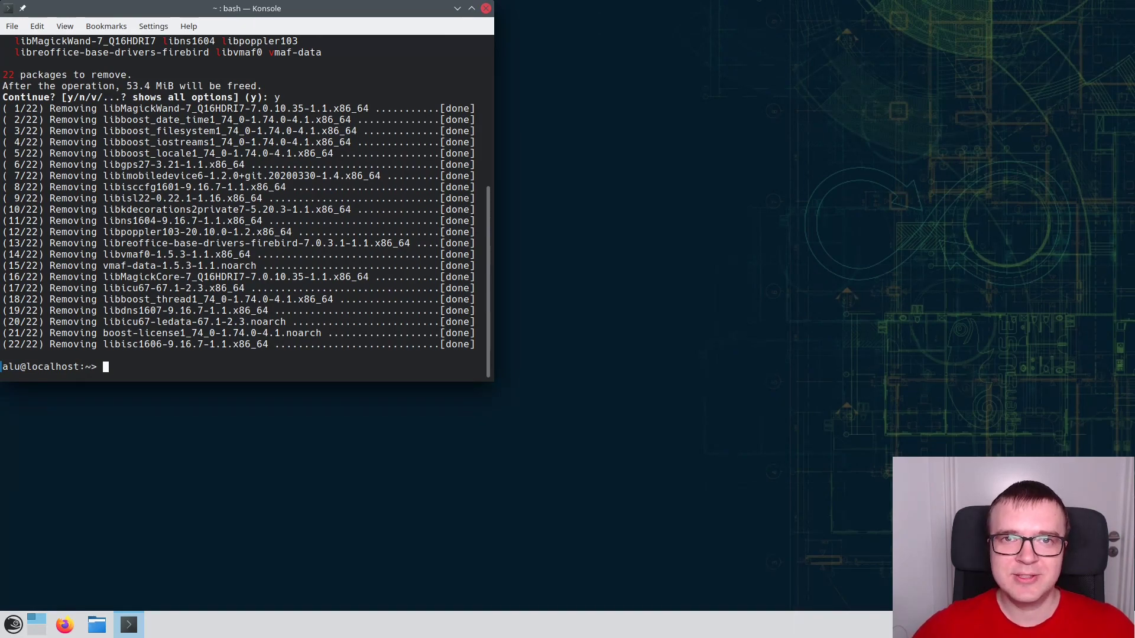
- Open the Filesystem Snapshots module of the YaST Control Center
key("ctrl+F12")
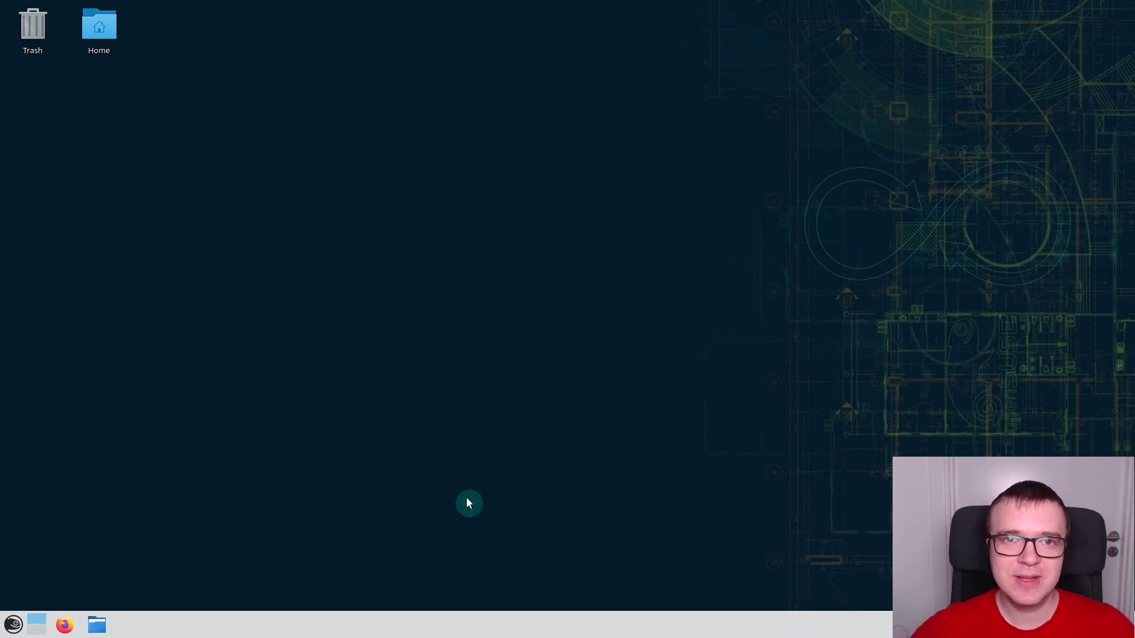
left_click(8, 626)
left_click(373, 413)
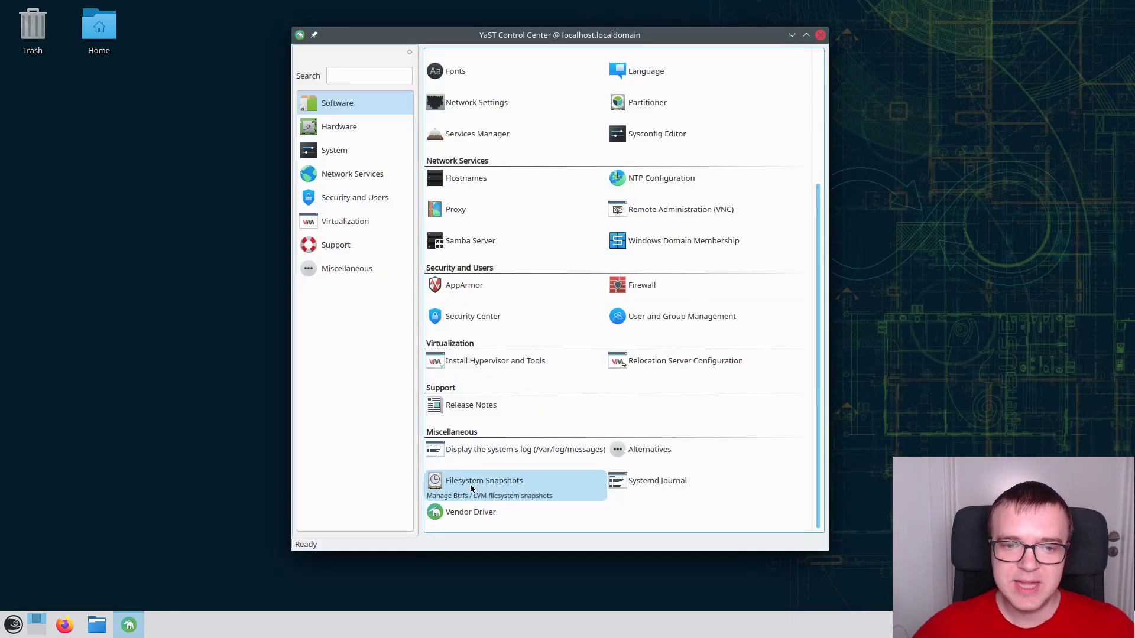
left_click(470, 486)
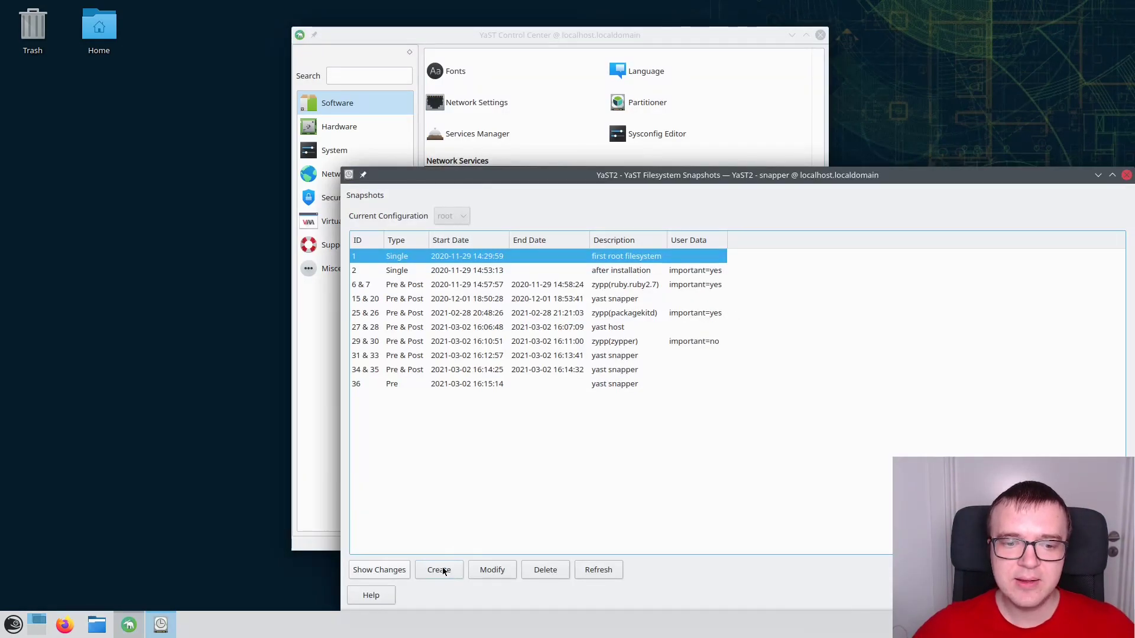
- Create a single snapshot described "before things to do after install" with the number cleanup algorithm, and close YaST
left_click(439, 570)
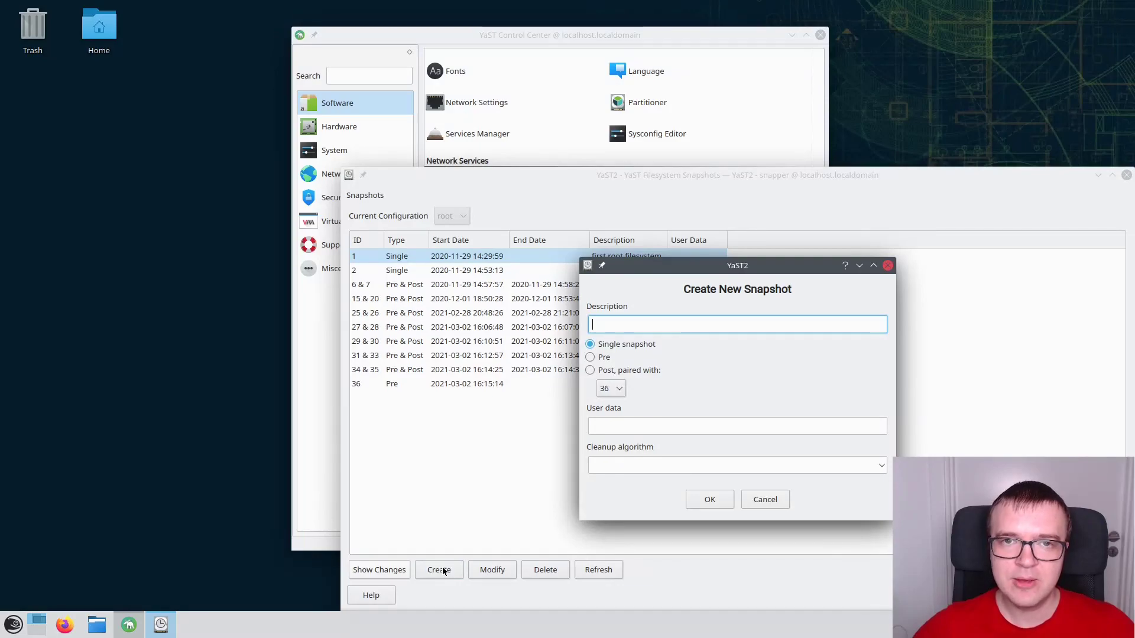
type("before things to do after install")
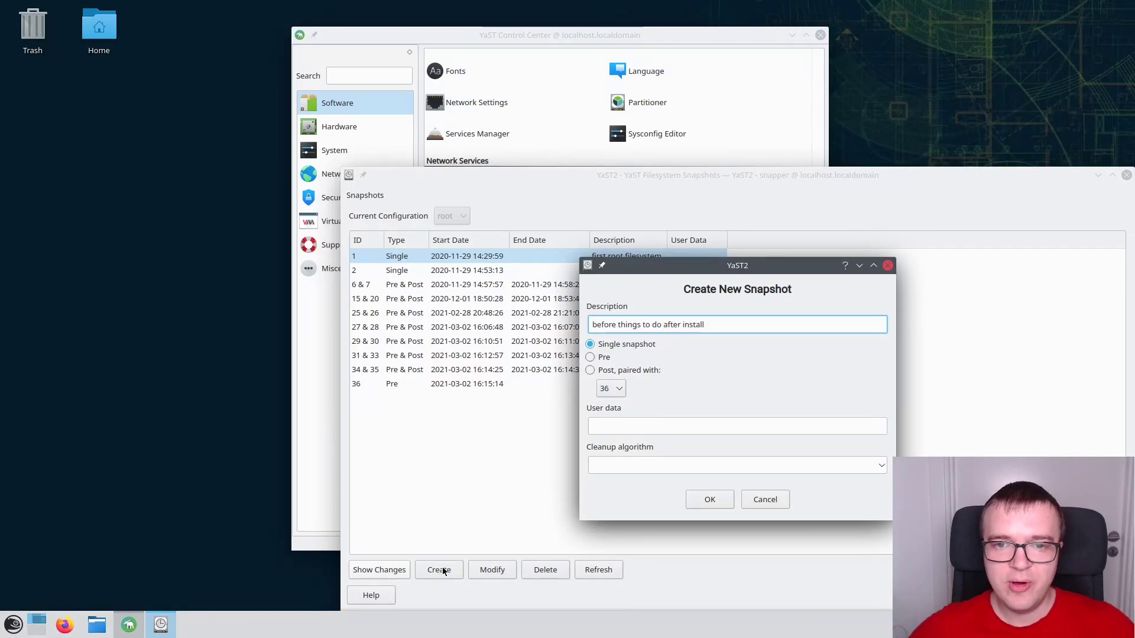
left_click(609, 465)
left_click(626, 482)
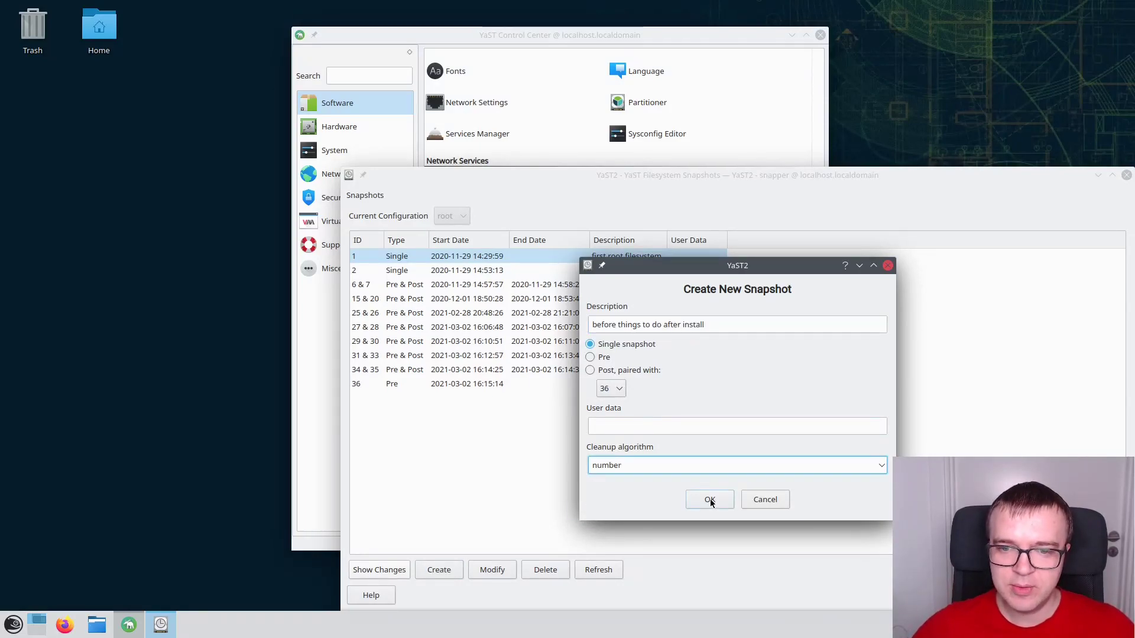
left_click(710, 500)
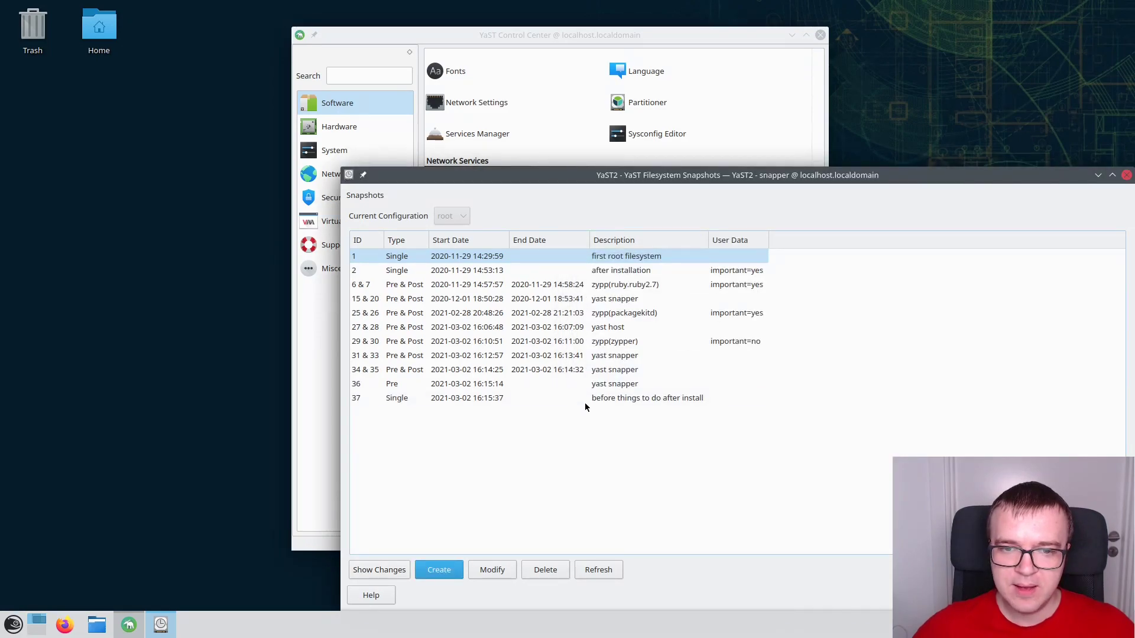
left_click(581, 404)
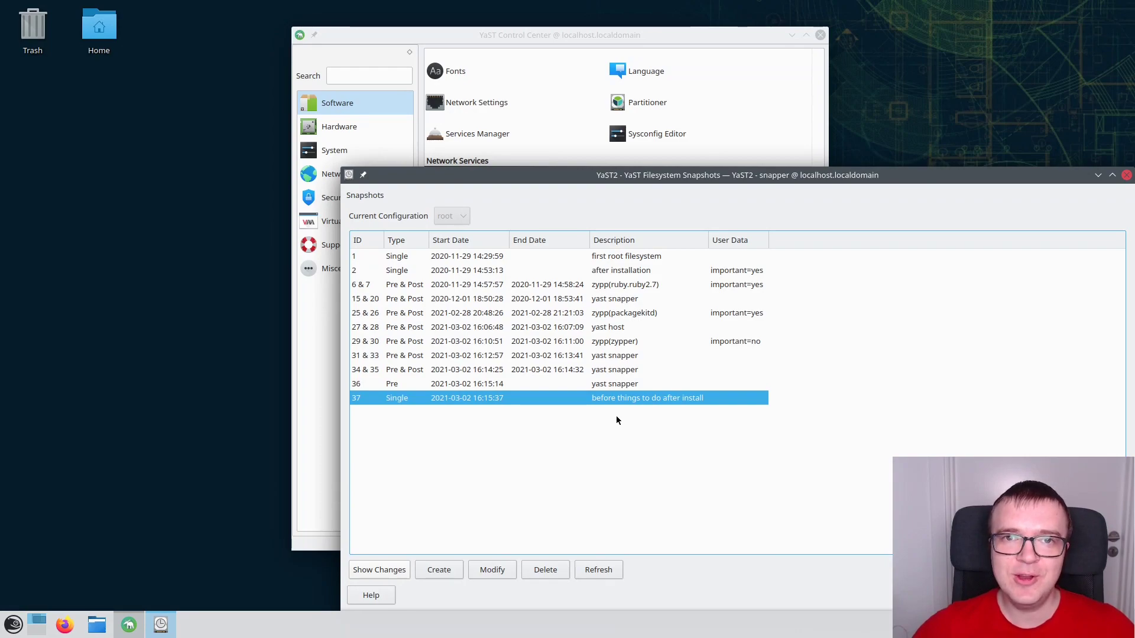
left_click(1127, 175)
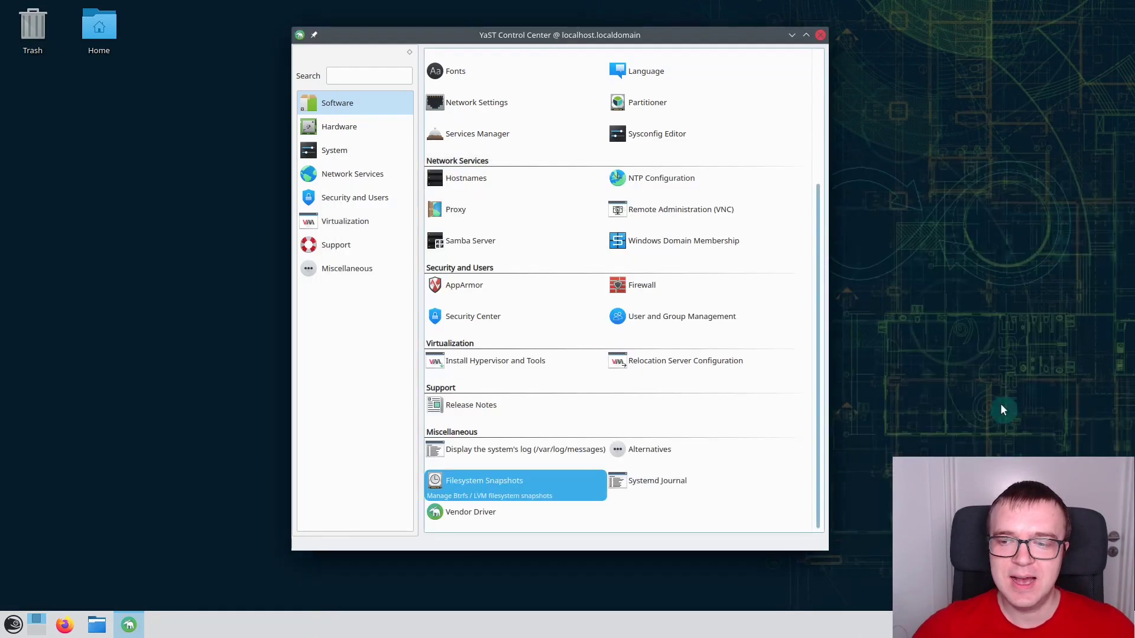
left_click(820, 32)
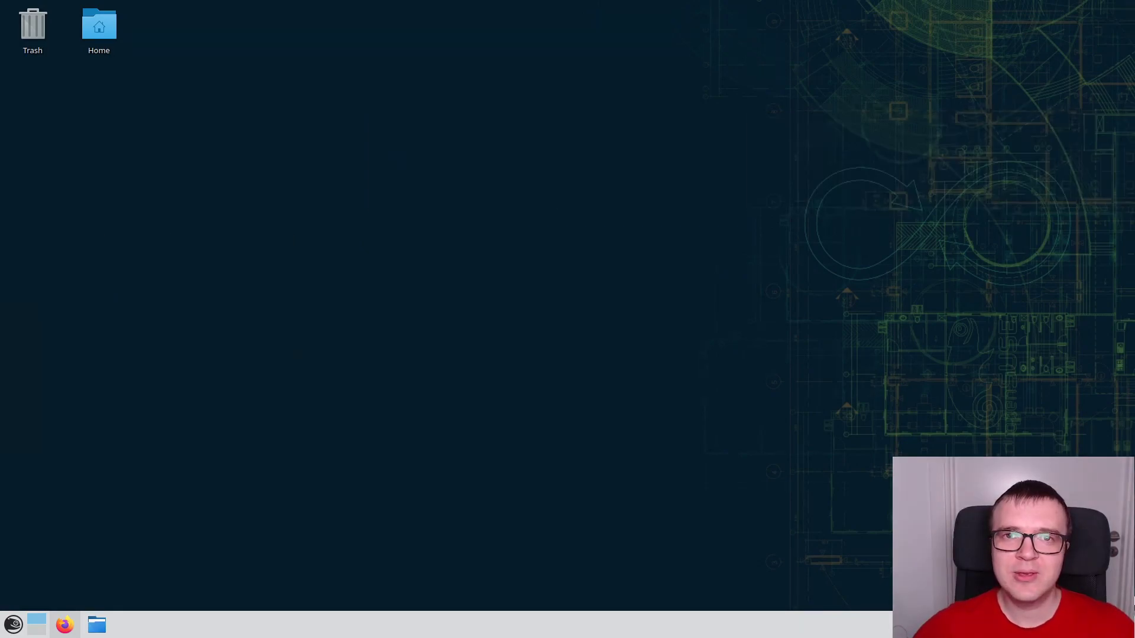
- Switch to Firefox and view the supported products of the NVIDIA driver for Geforce 600 series and later
left_click(66, 625)
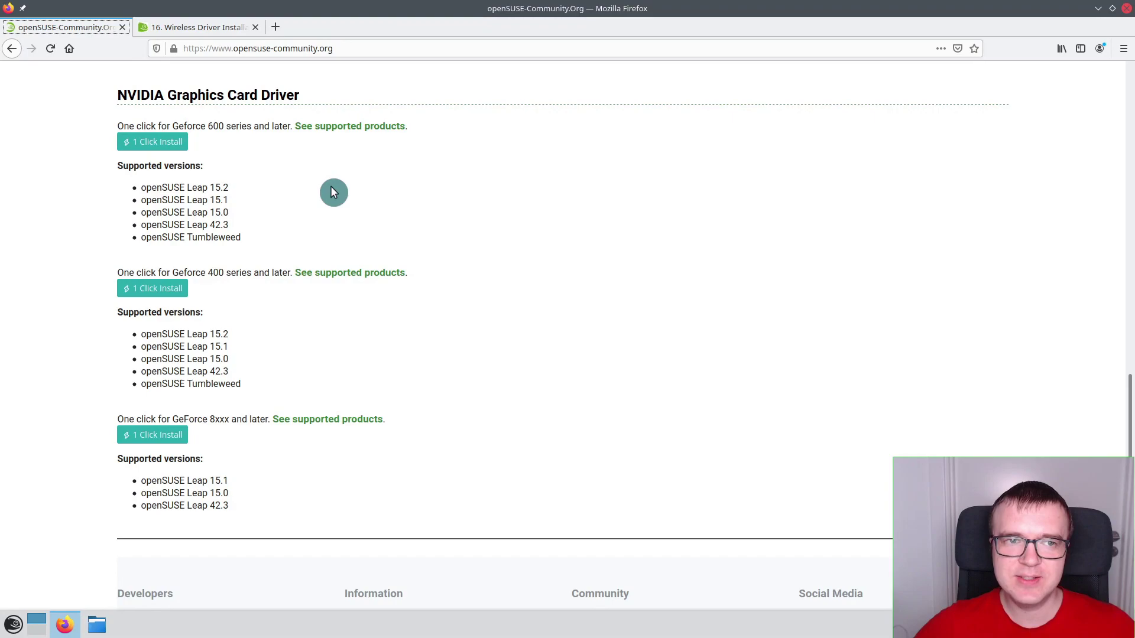
scroll(331, 185, "down", 1)
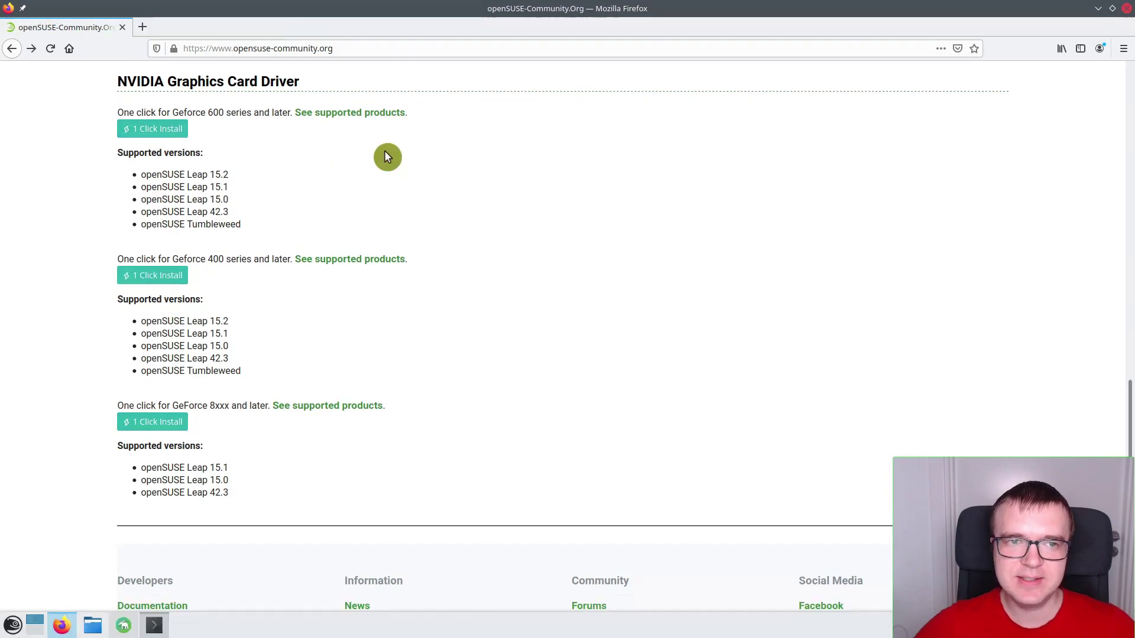
left_click(354, 115)
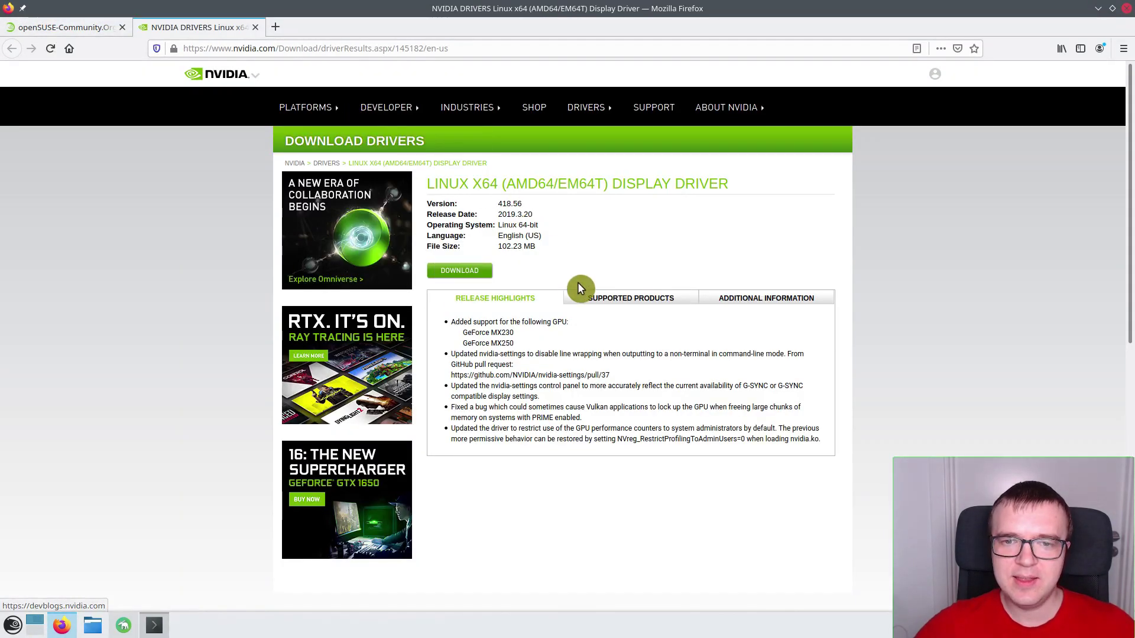
left_click(623, 304)
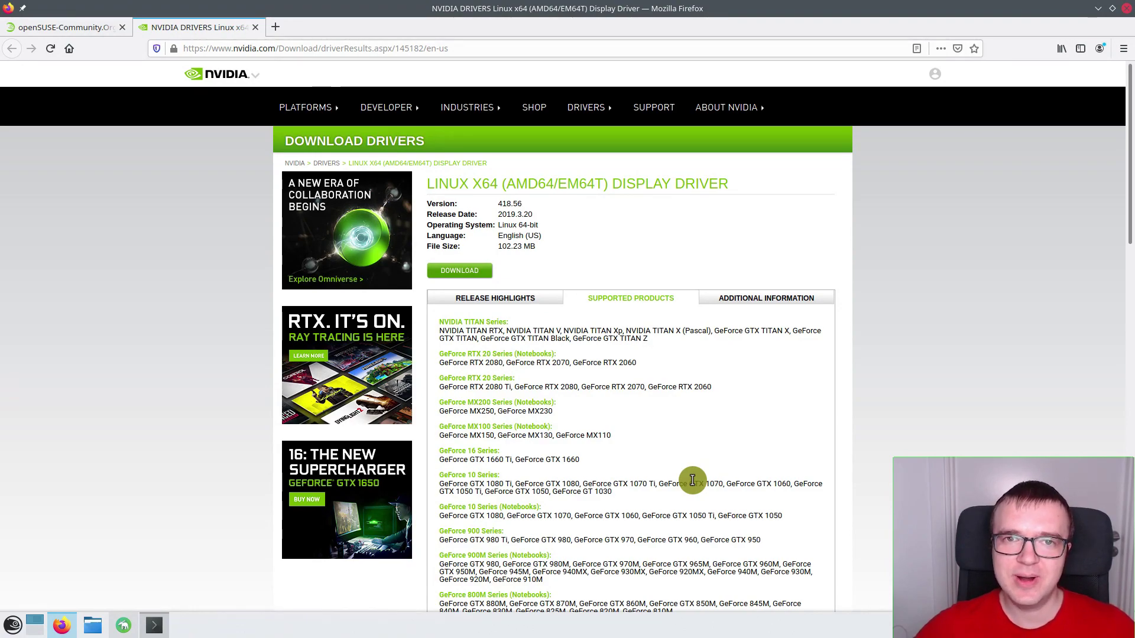
- Look up the graphics card model in a new Konsole terminal with "sudo hwinfo --gfxcard | grep Model"
key("ctrl+alt+t")
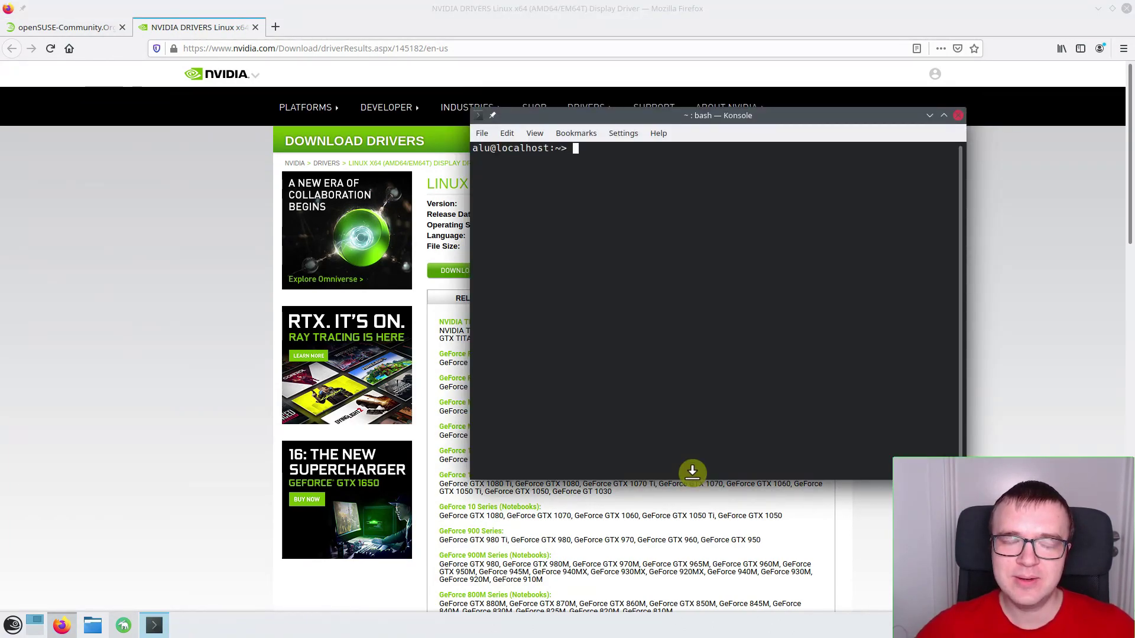
type("sudo hwinfo --gfxcard | grep Model")
key("Return")
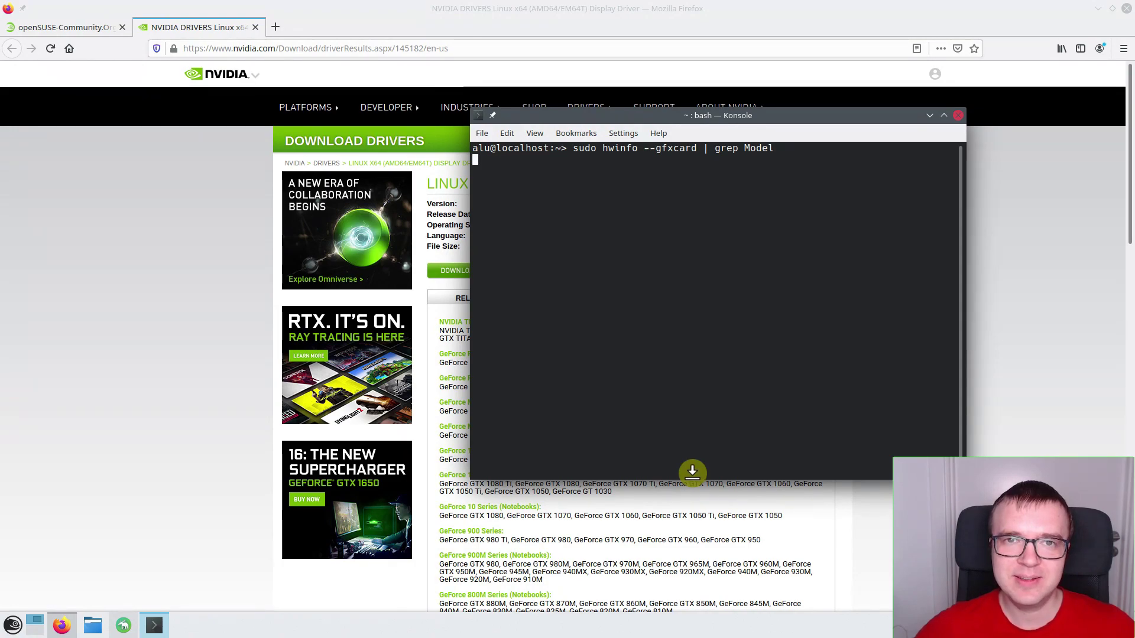
left_click_drag(621, 160, 755, 159)
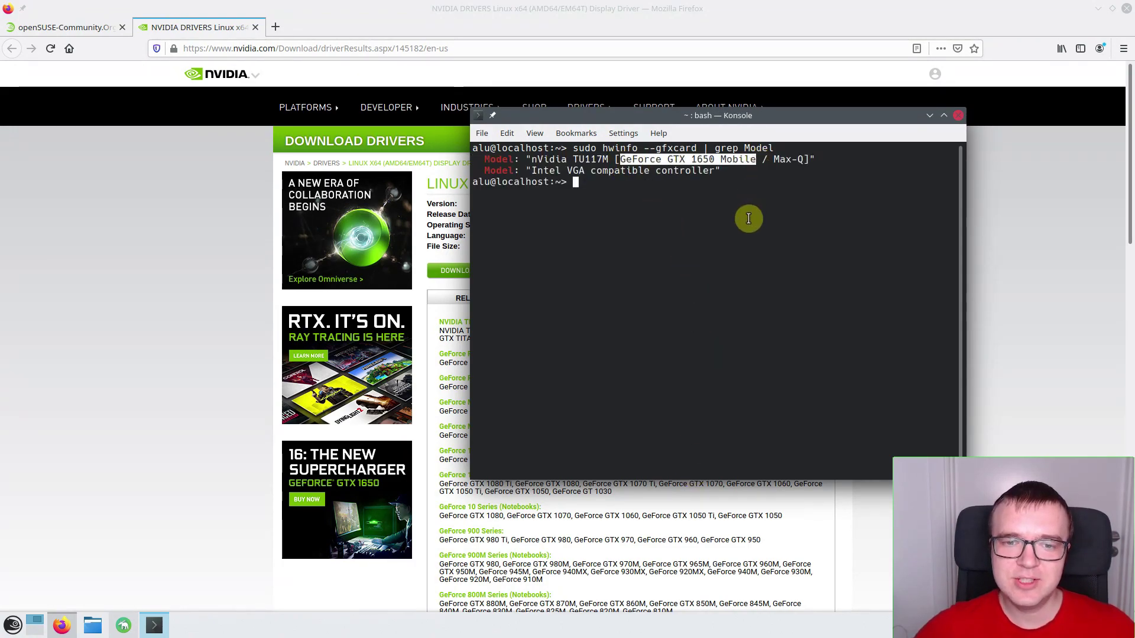
- Back on the openSUSE-Community page in Firefox, install the Geforce 600 series and later driver by opening nvidia_G05.ymp with YaST 1-Click Install
left_click(725, 516)
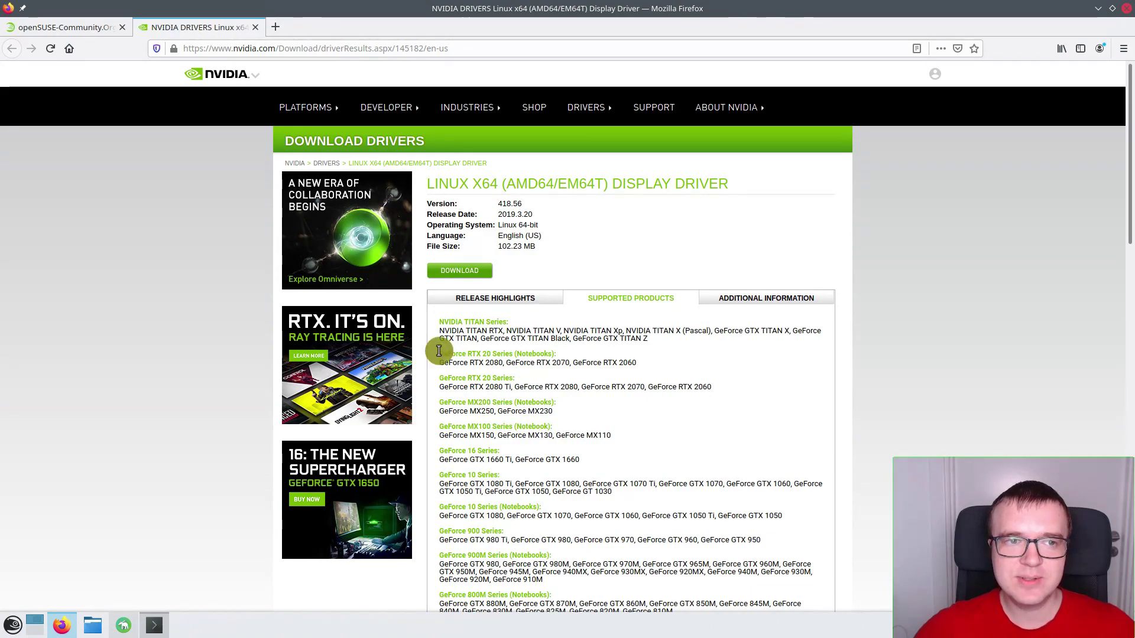
left_click(74, 26)
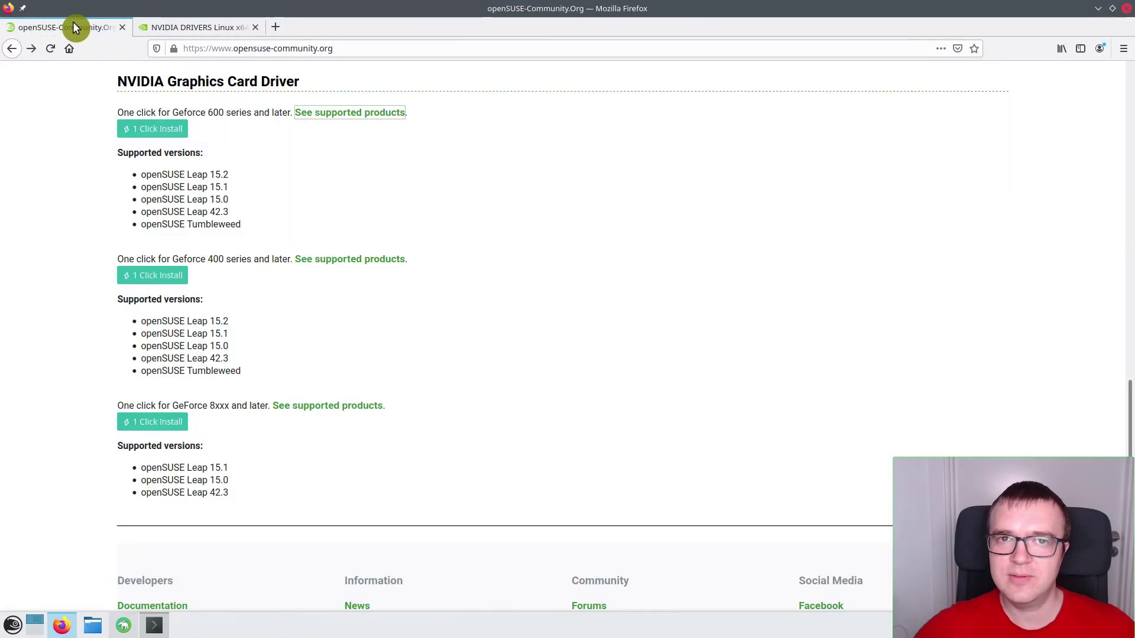
left_click(170, 133)
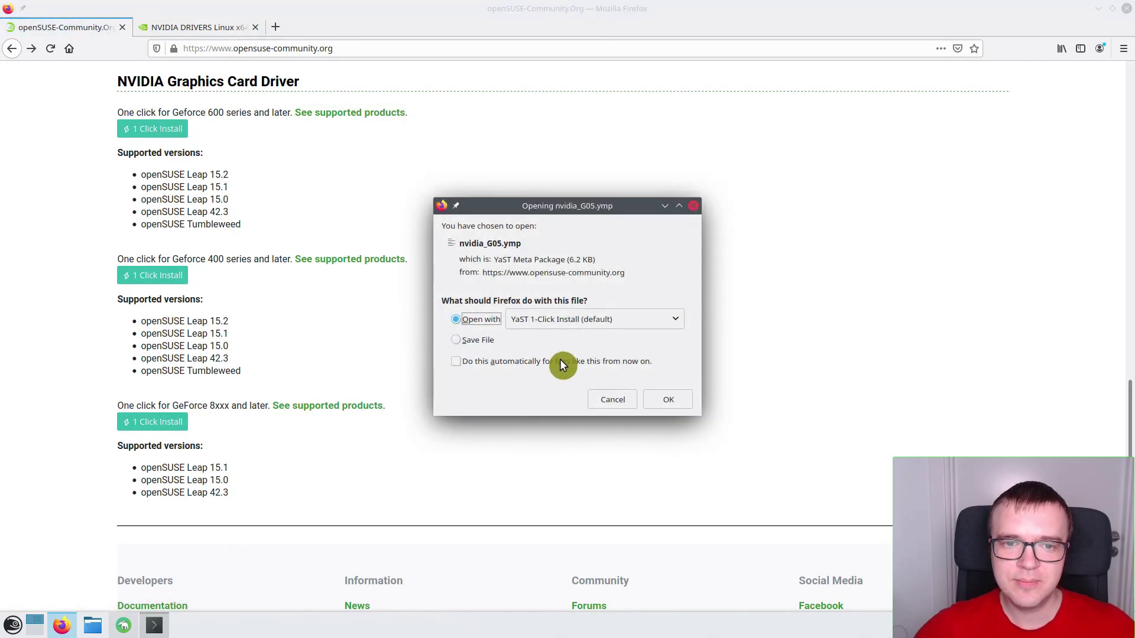
left_click(669, 406)
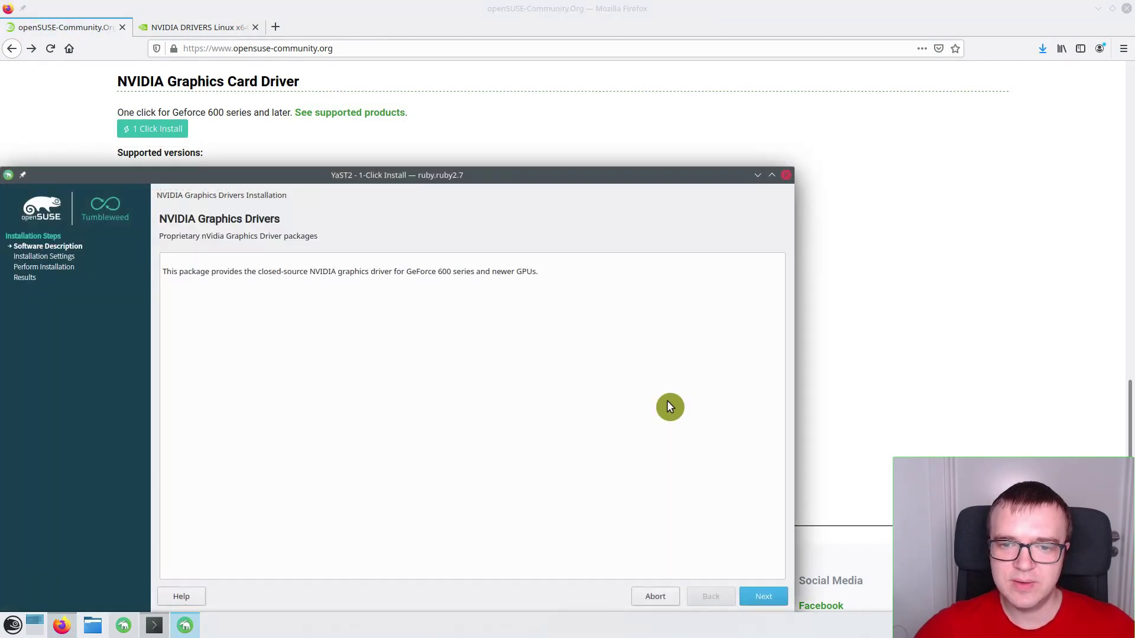
left_click(767, 598)
left_click(767, 598)
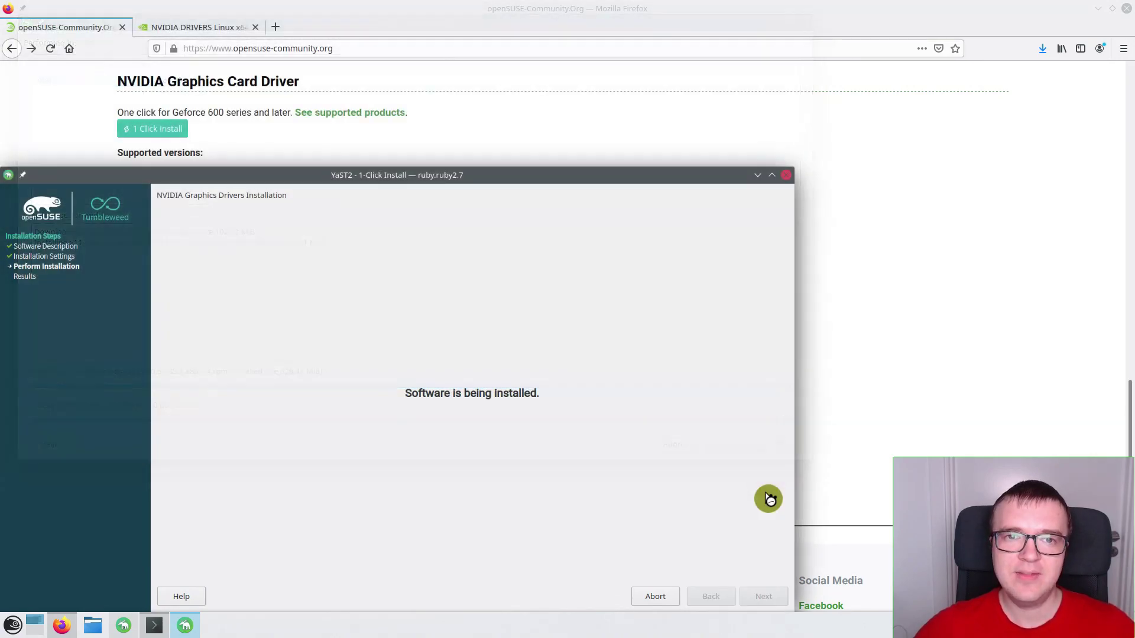
left_click(765, 600)
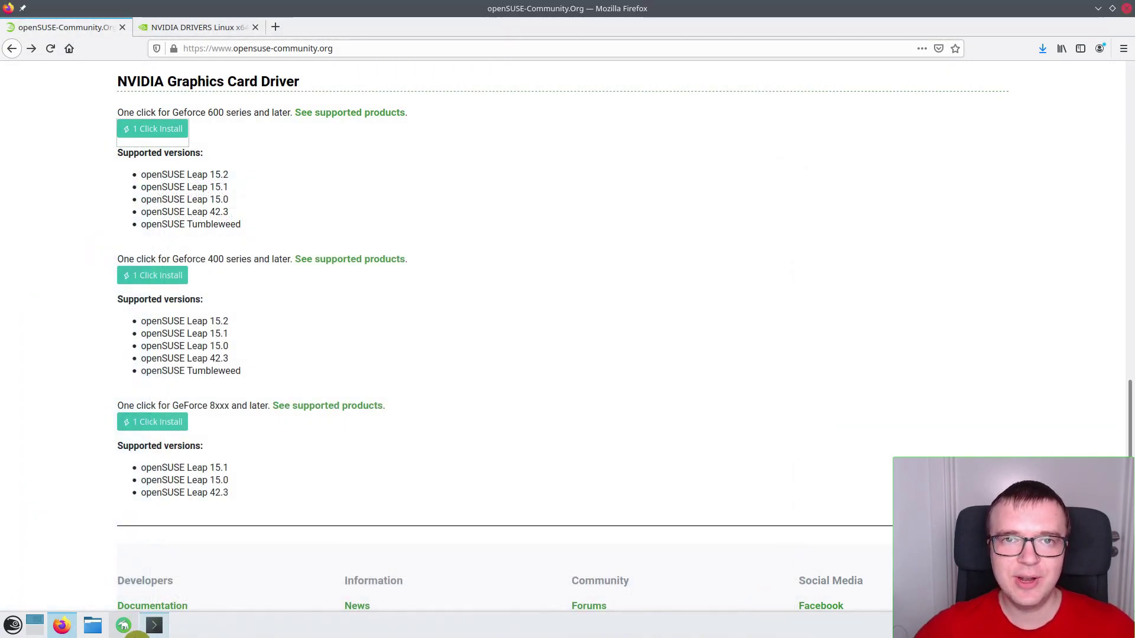
- Restart the computer to load the installed NVIDIA driver
left_click(14, 624)
left_click(223, 601)
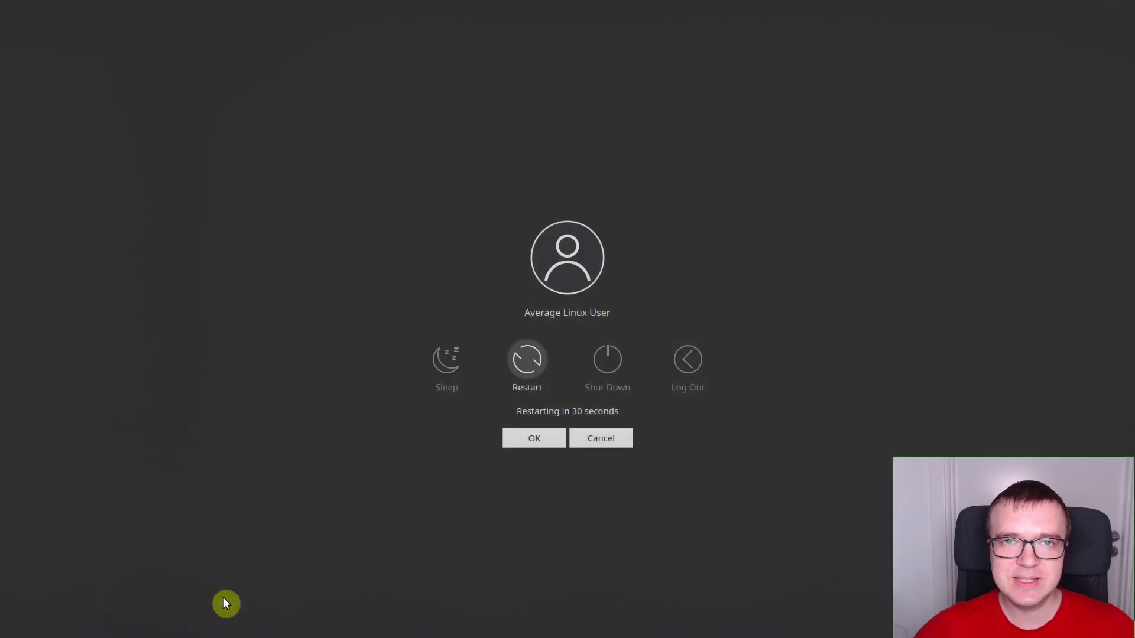
left_click(527, 361)
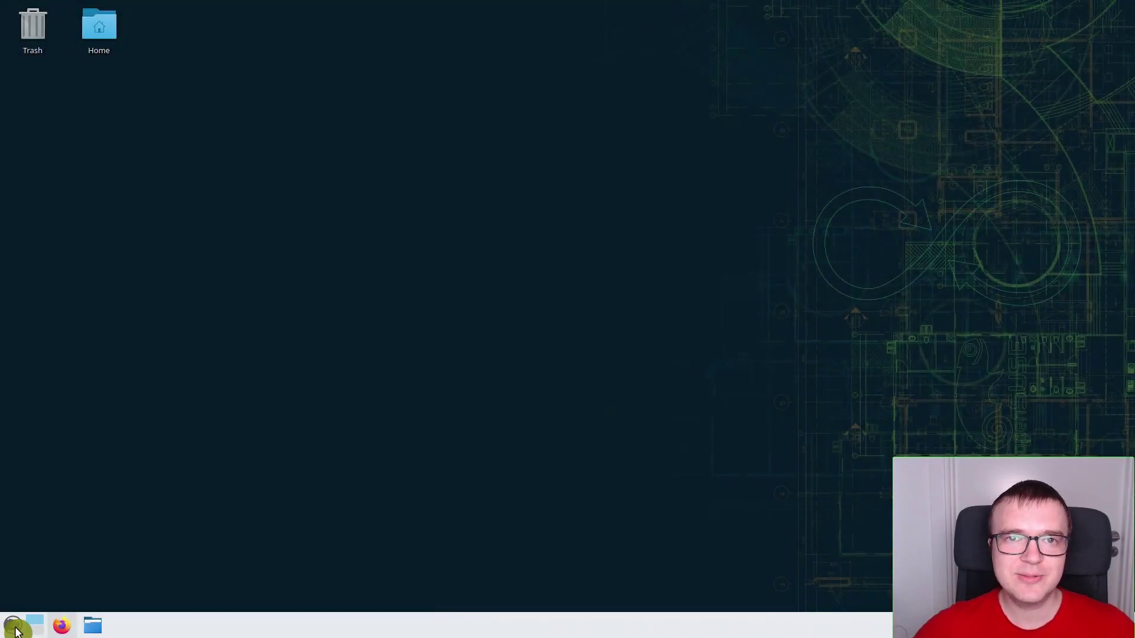
- Search the applications for "nv" and launch NVIDIA X Server Settings
left_click(14, 629)
type("nv")
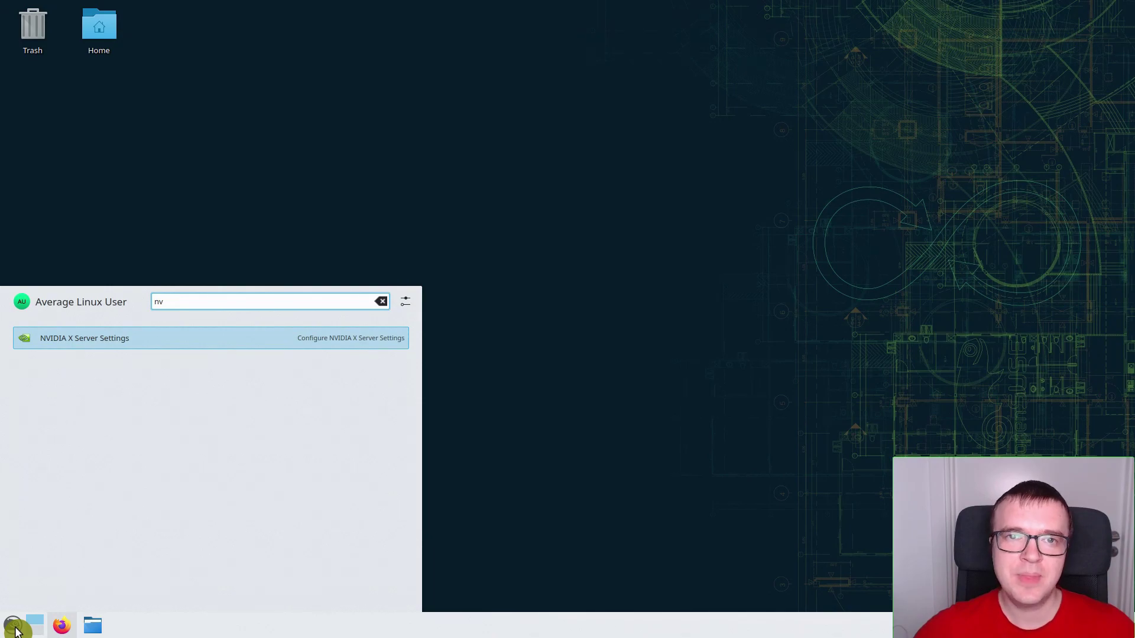
key("Return")
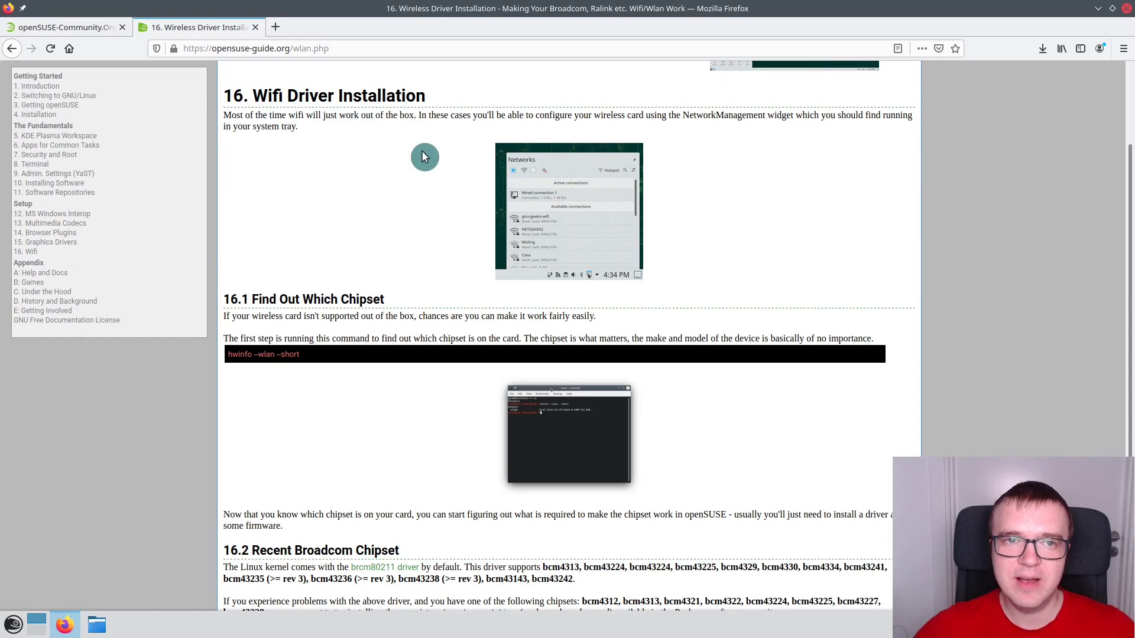
- Examine the Wifi Driver Installation guide in Firefox for the chipset lookup command and the Broadcom, Atheros and Intel instructions
scroll(441, 266, "down", 5)
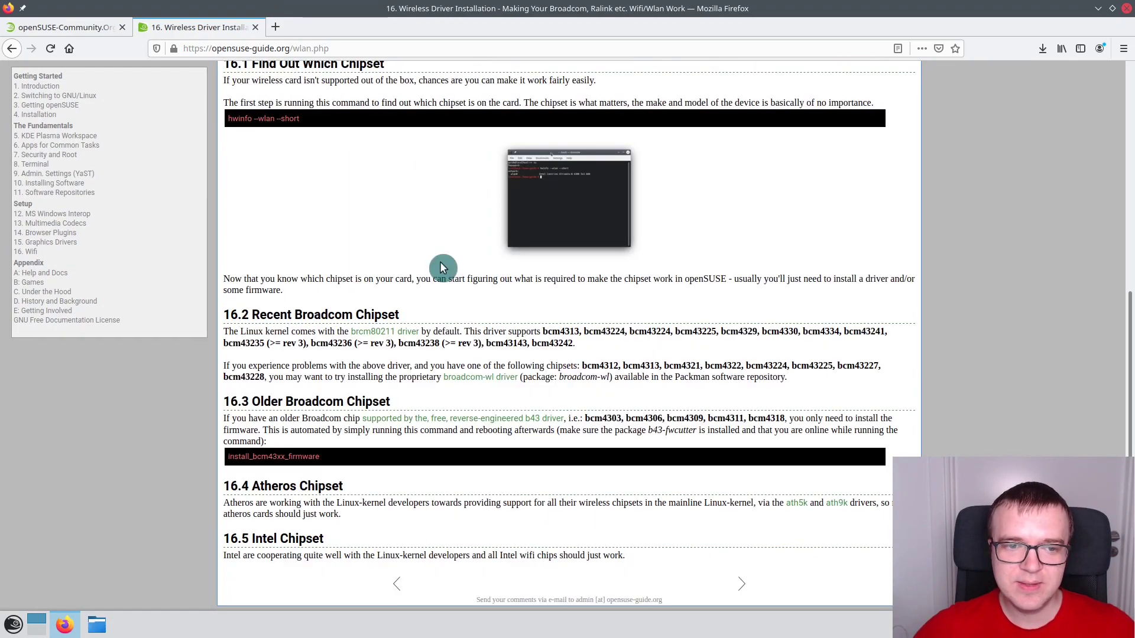
scroll(442, 268, "up", 3)
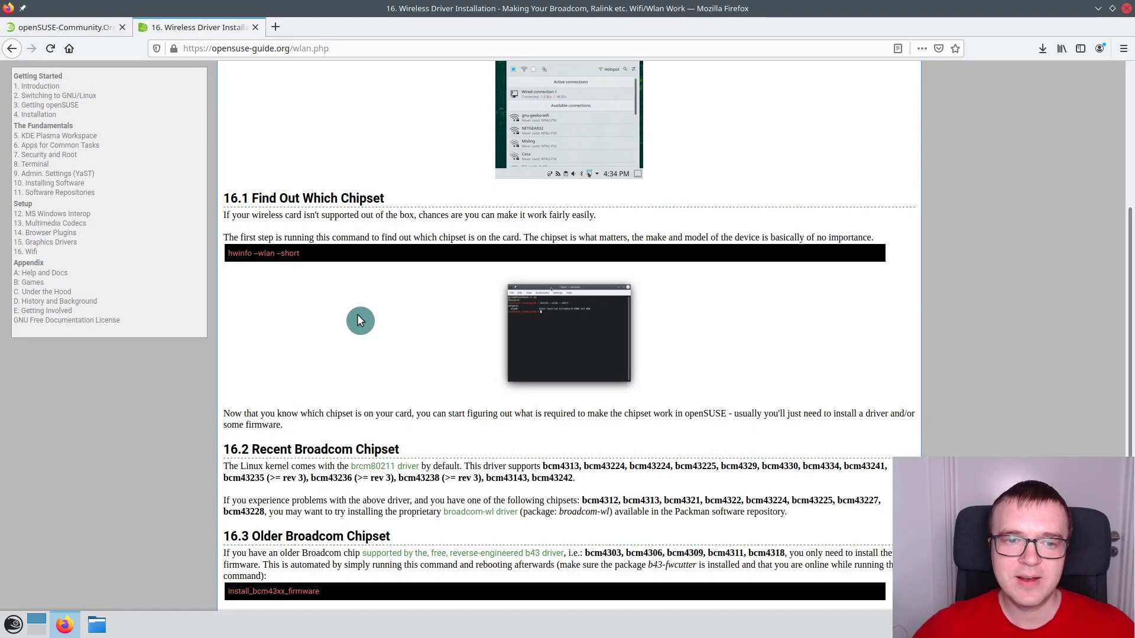
scroll(360, 321, "down", 2)
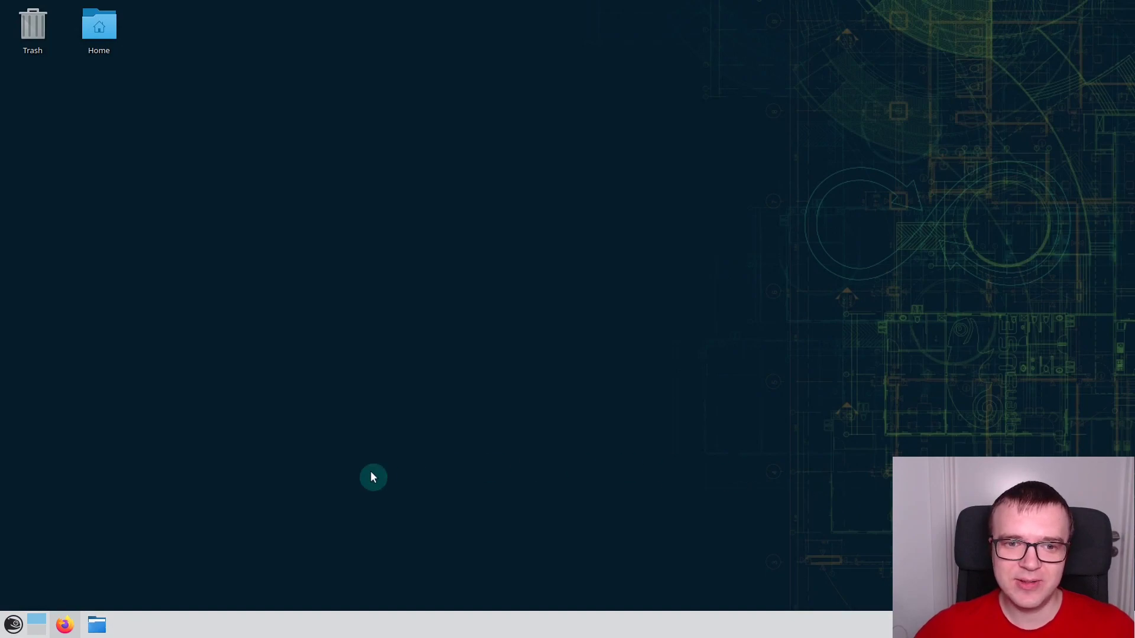
- Switch to Firefox, start the KDE Codecs one-click install with YaST 1-Click Install, and trust the libdvdcss repository's GnuPG key
left_click(65, 625)
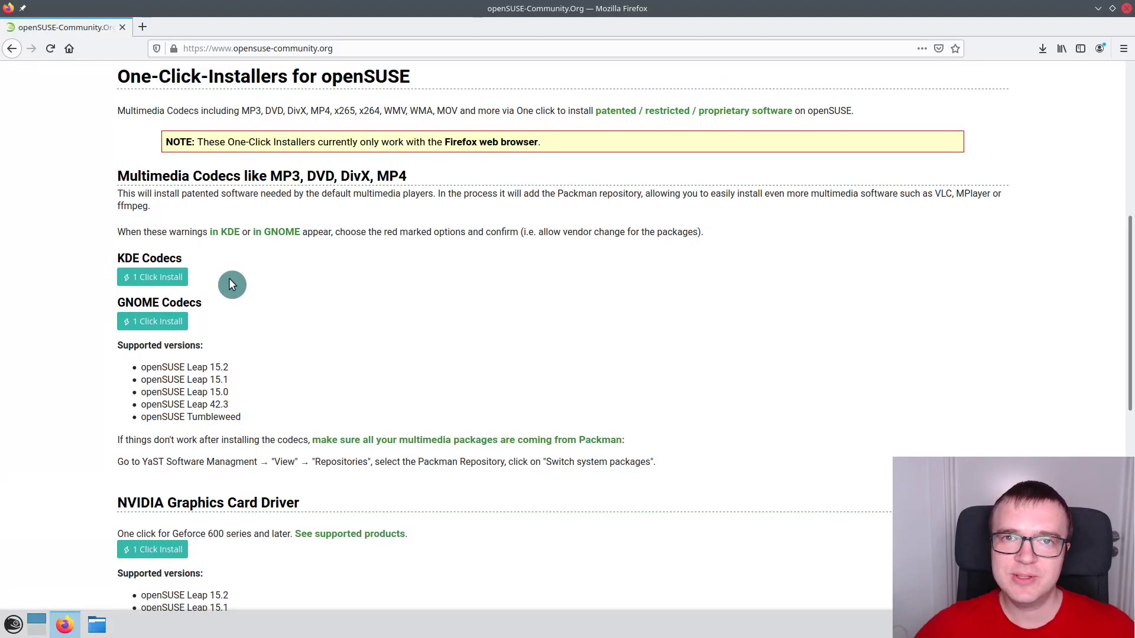
left_click(148, 283)
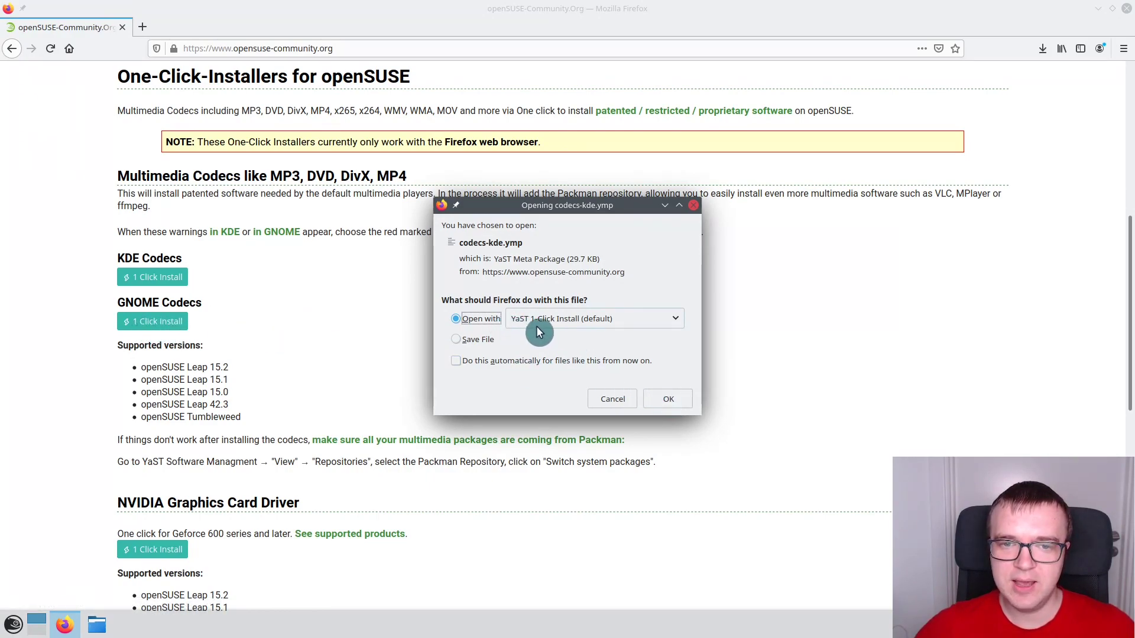
left_click(663, 398)
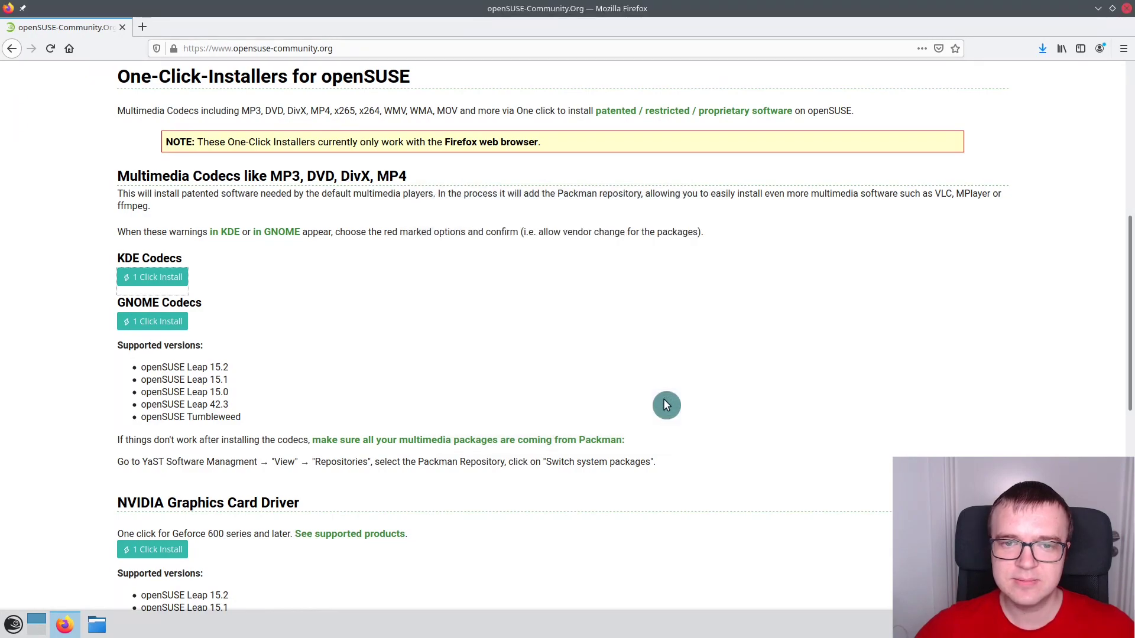
left_click(763, 429)
left_click(771, 430)
key("Return")
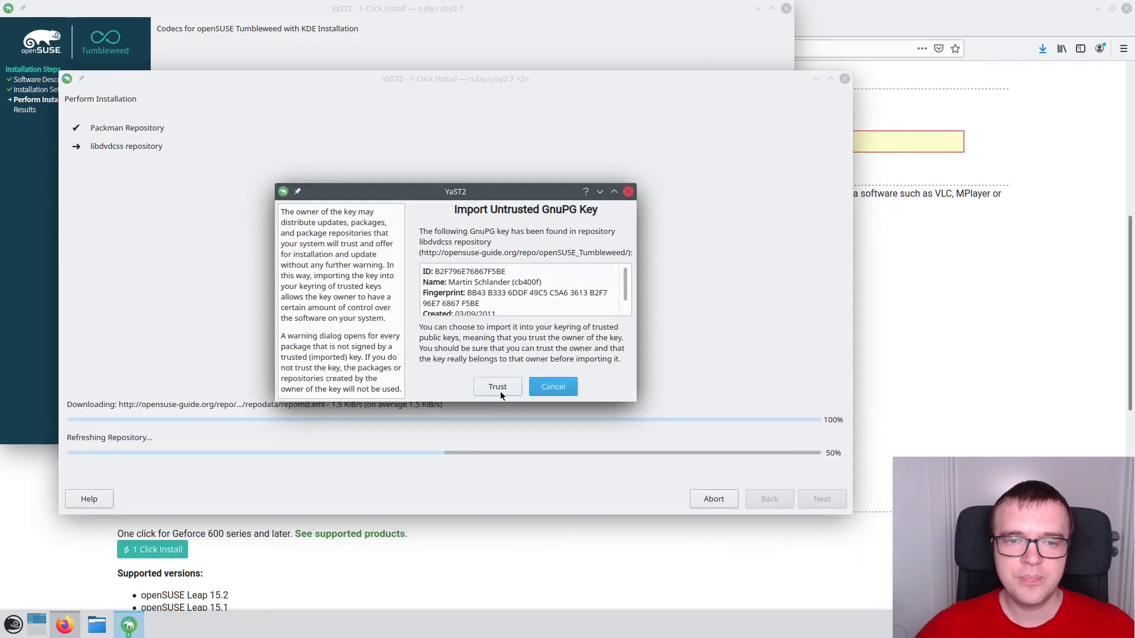
left_click(498, 387)
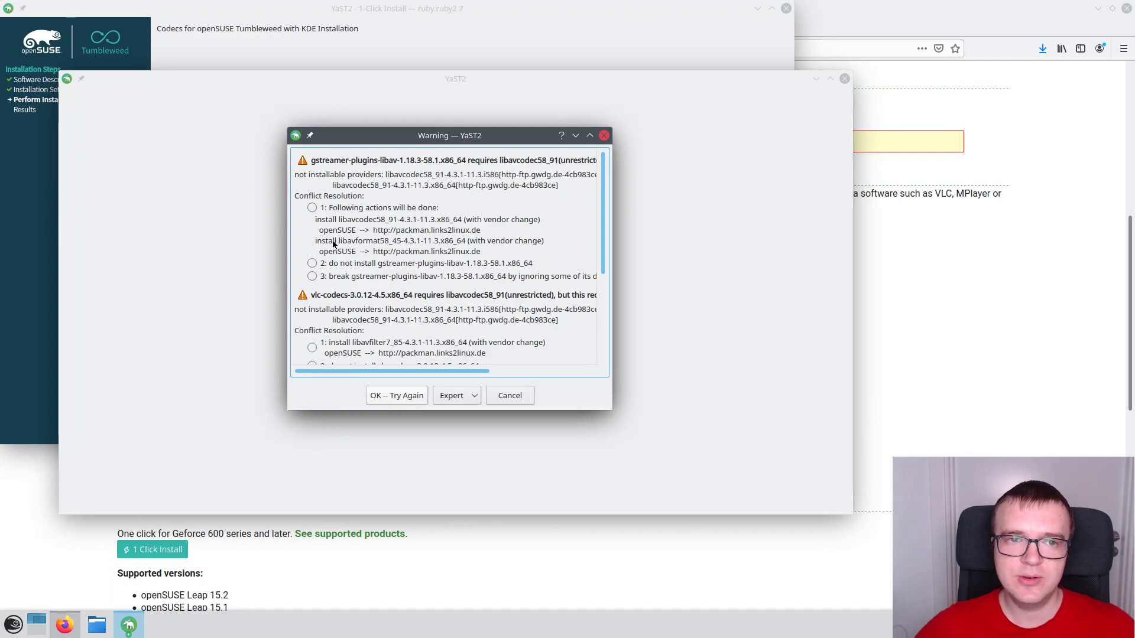
- Resolve the codec package conflicts by choosing solution 1, installing the libav packages with vendor change from openSUSE to Packman
left_click(313, 208)
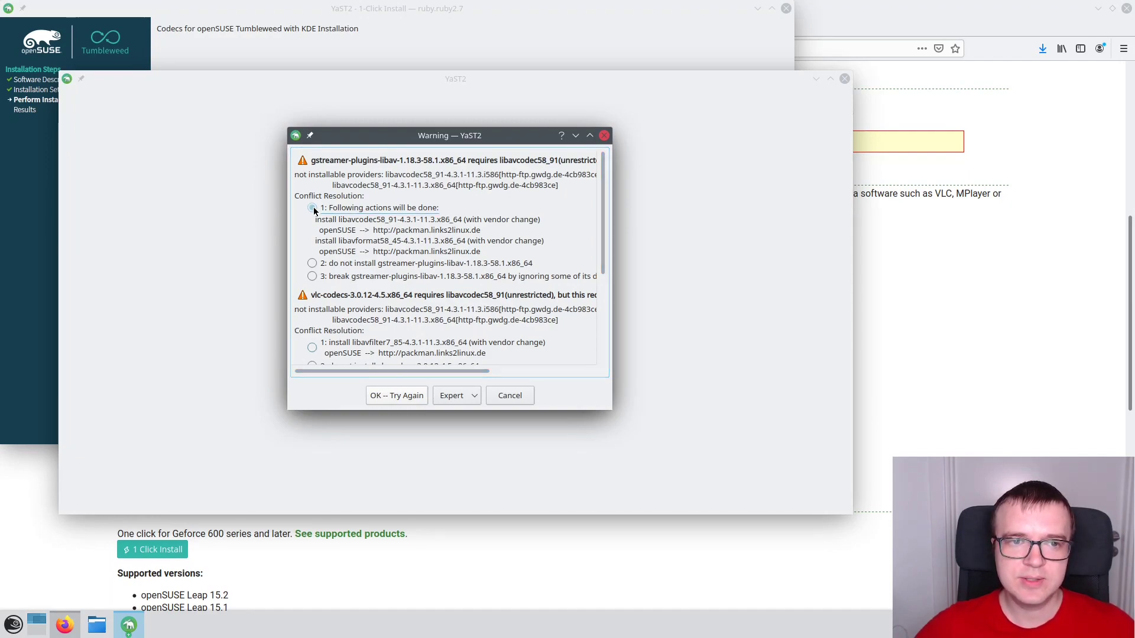
scroll(340, 306, "down", 2)
left_click(312, 278)
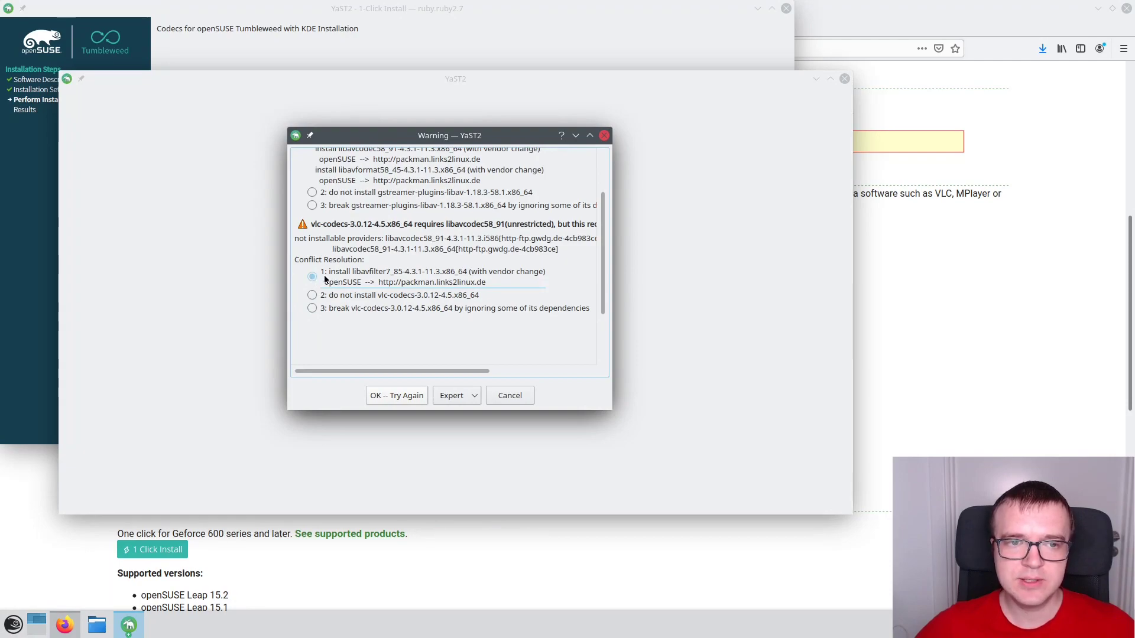
left_click(406, 398)
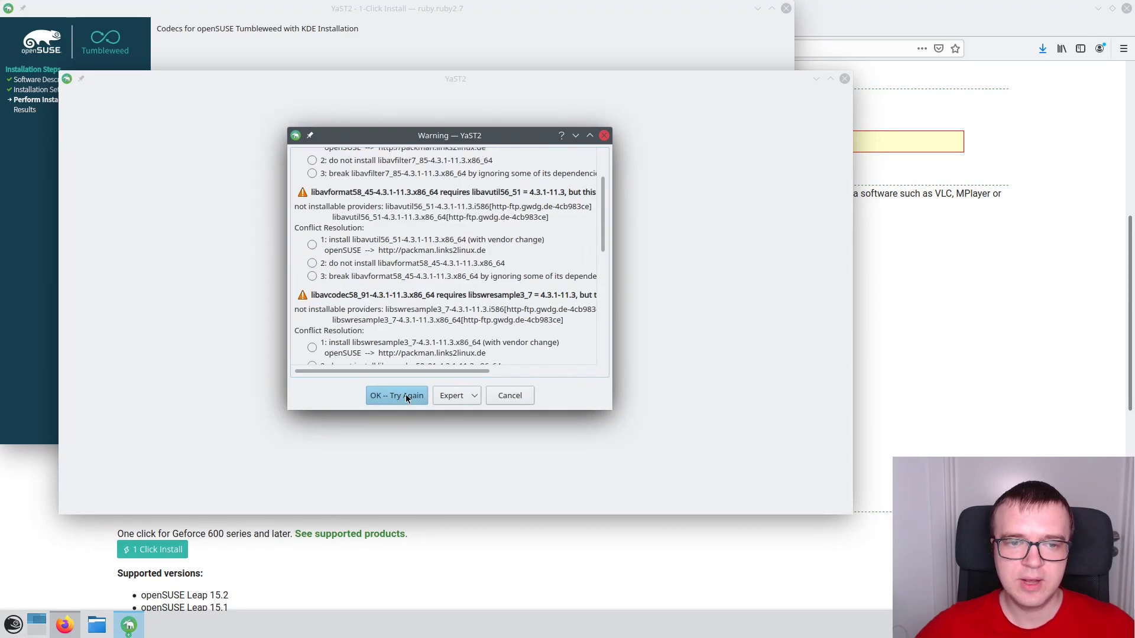
left_click(397, 396)
- Accept the codec packages with their automatic dependency changes, finish the installation, and close Firefox
left_click(819, 497)
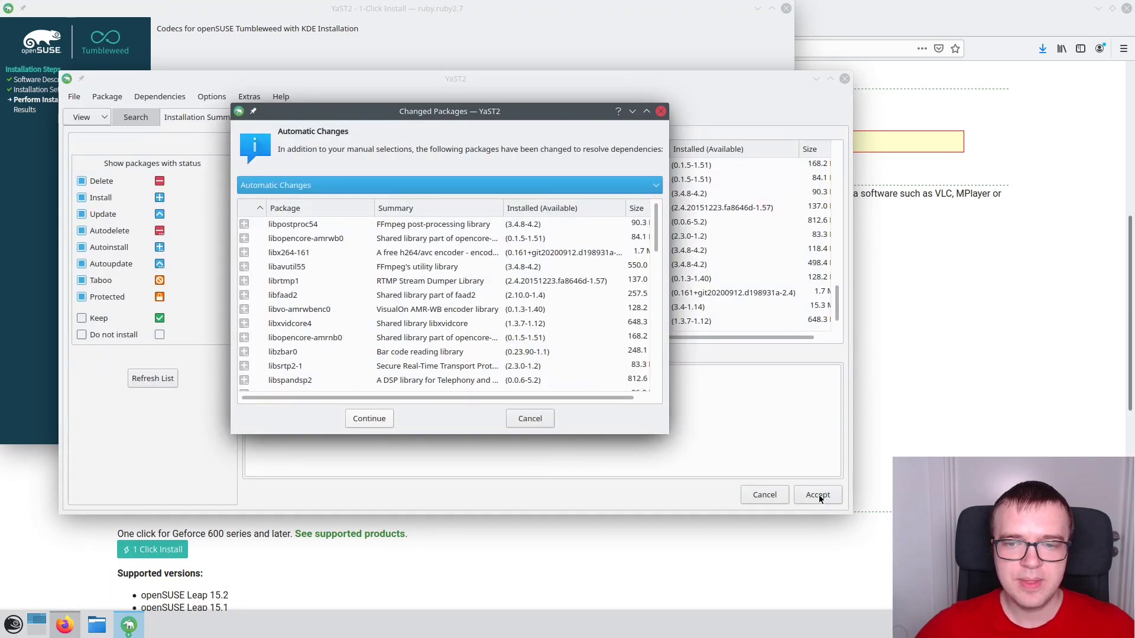
left_click(371, 420)
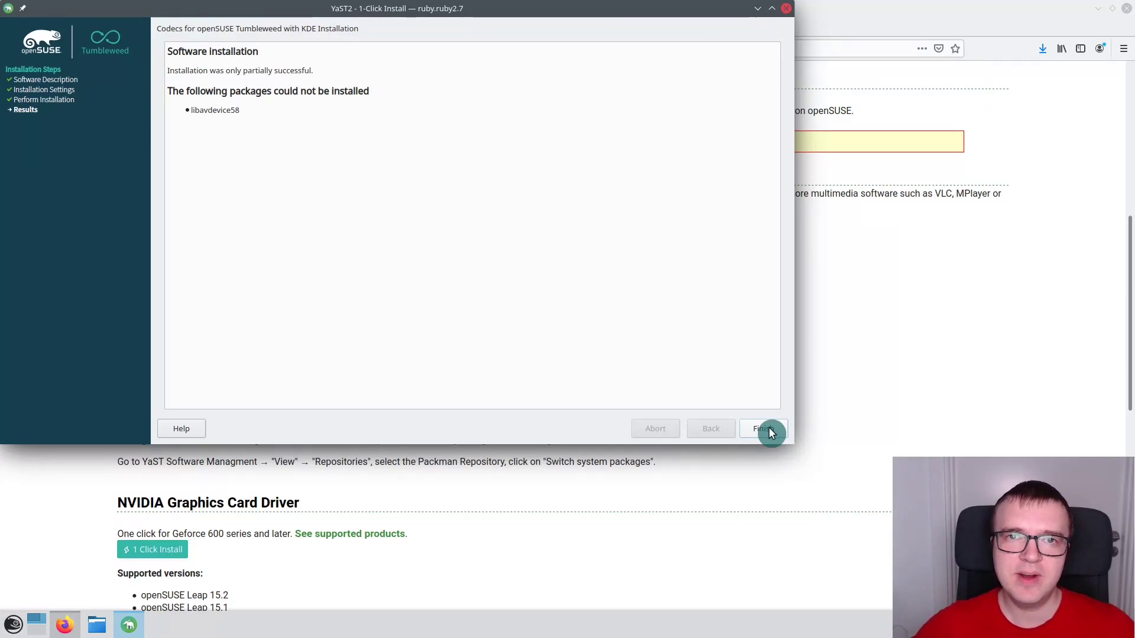
left_click(764, 430)
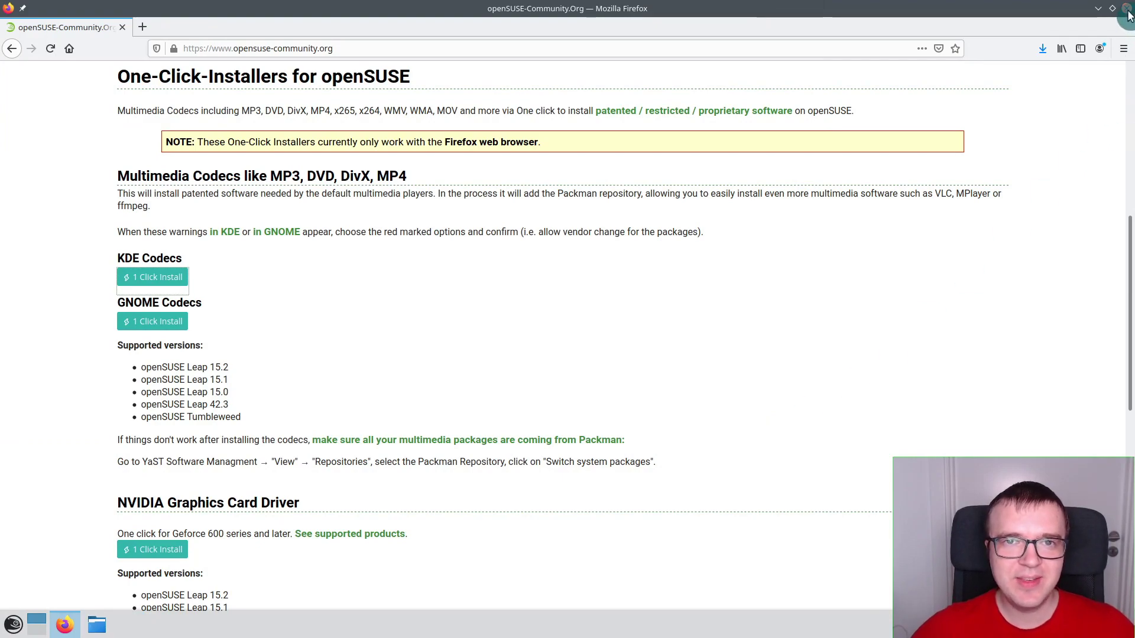
left_click(1127, 10)
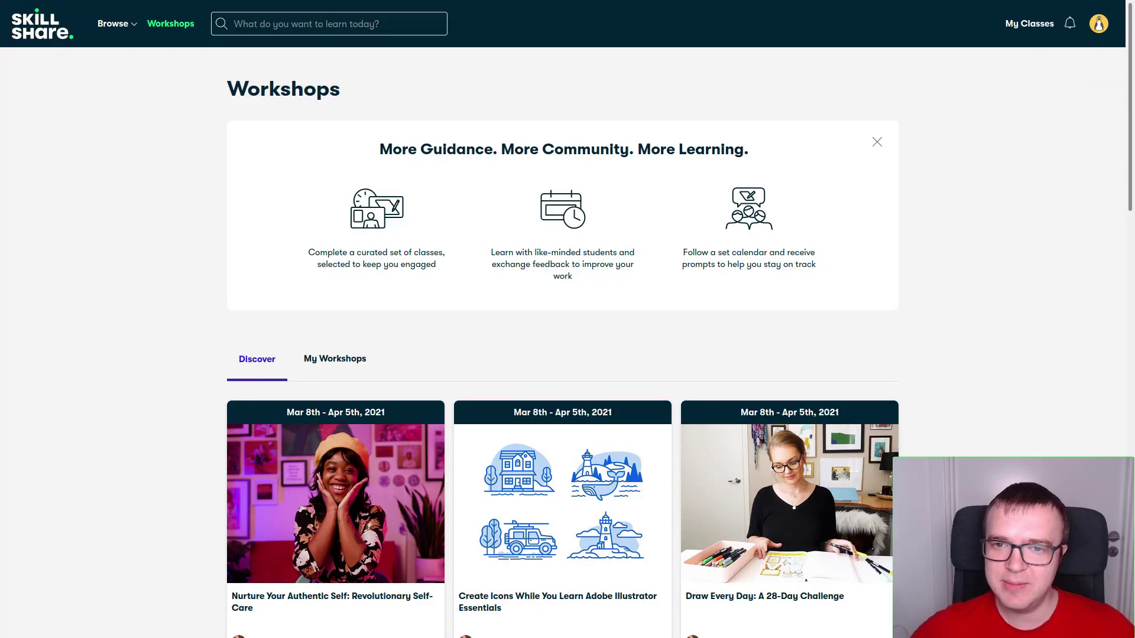
- On Skillshare, look through the Recommended Classes and the "Productivity Masterclass: Create a Custom System that Works" class page
left_click(115, 24)
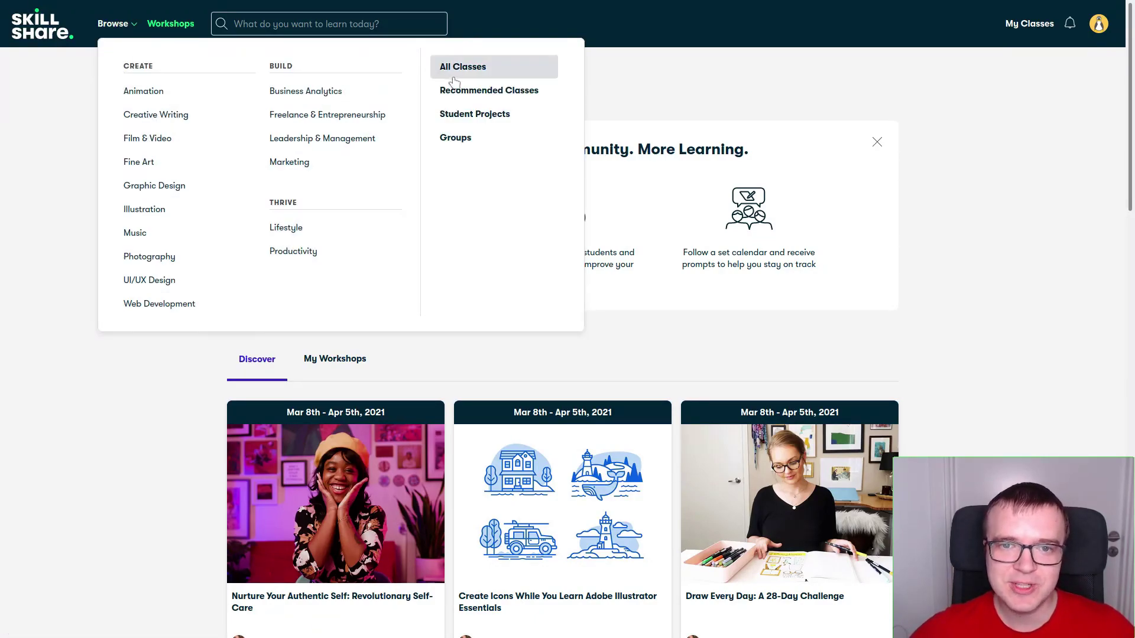
left_click(493, 92)
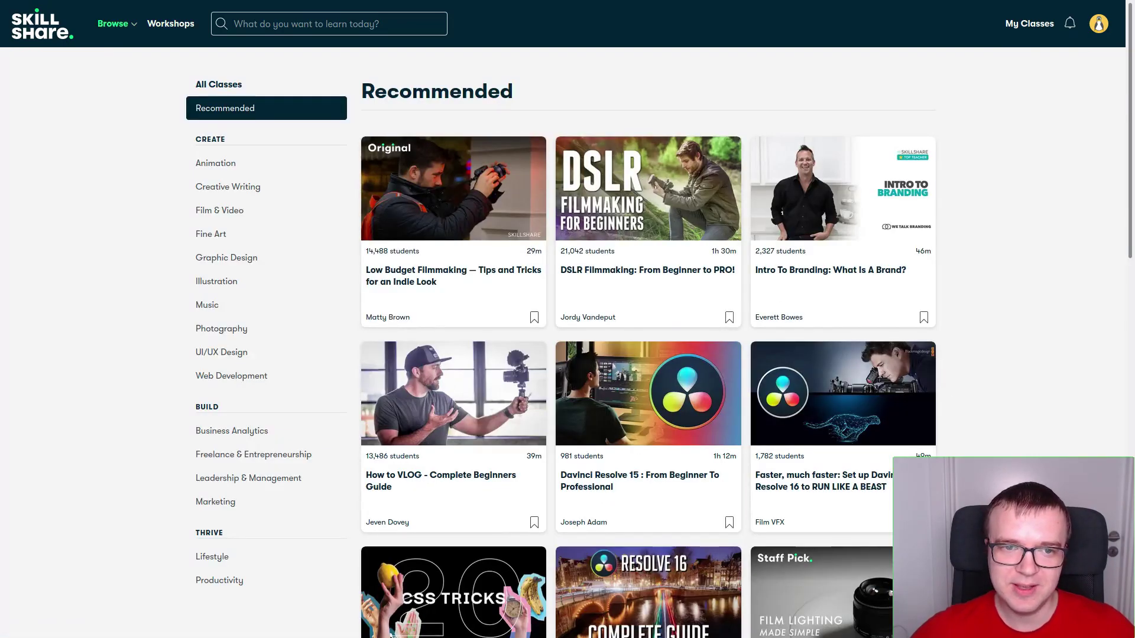
scroll(567, 319, "down", 6)
scroll(568, 319, "down", 2)
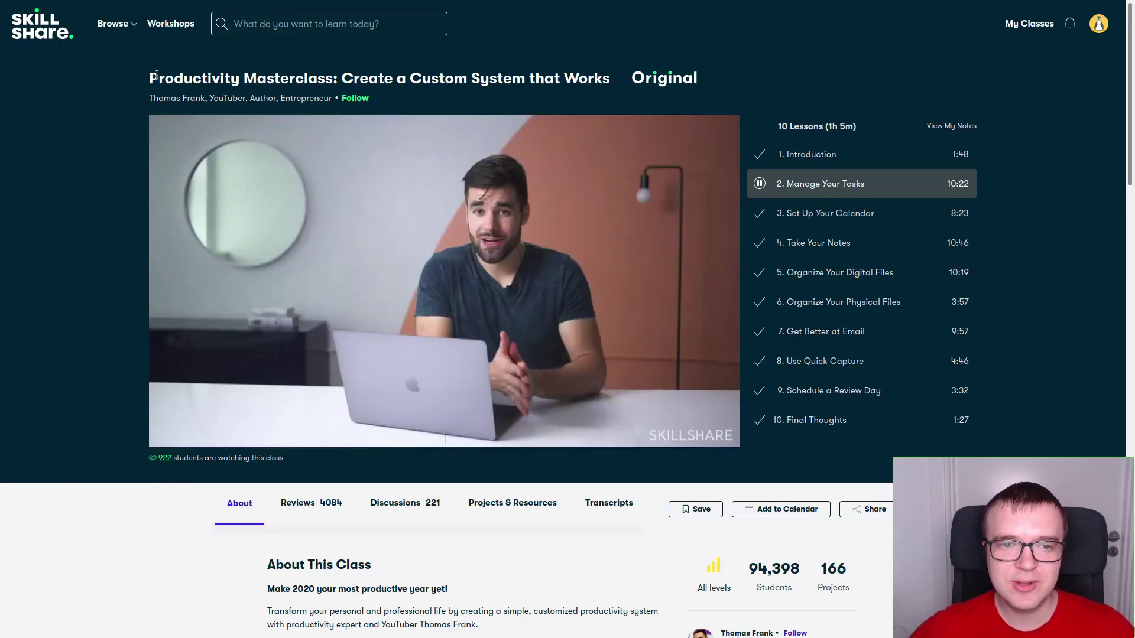
left_click_drag(149, 78, 332, 79)
mouse_move(291, 103)
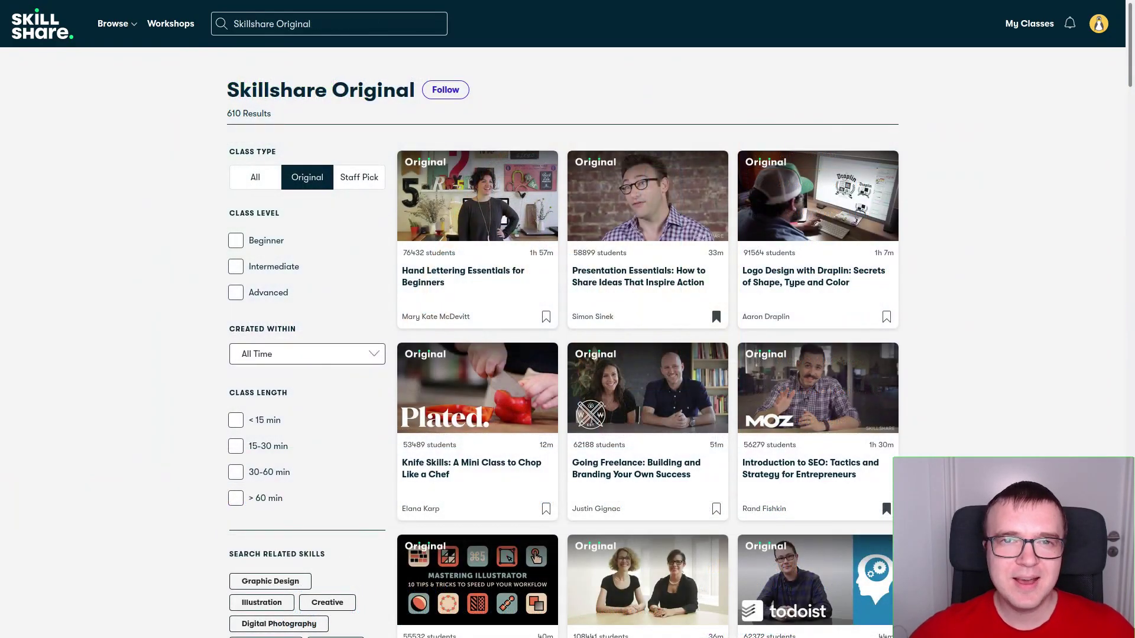
- Look through the Skillshare Original class listings filtered by the Original class type
scroll(561, 343, "down", 4)
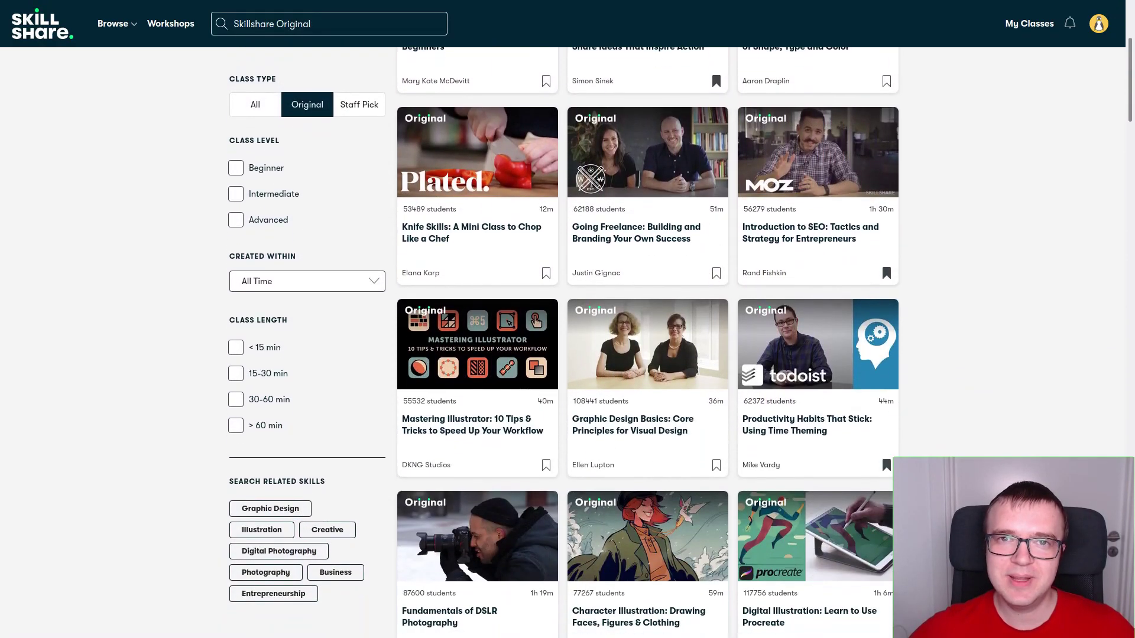
scroll(647, 343, "down", 5)
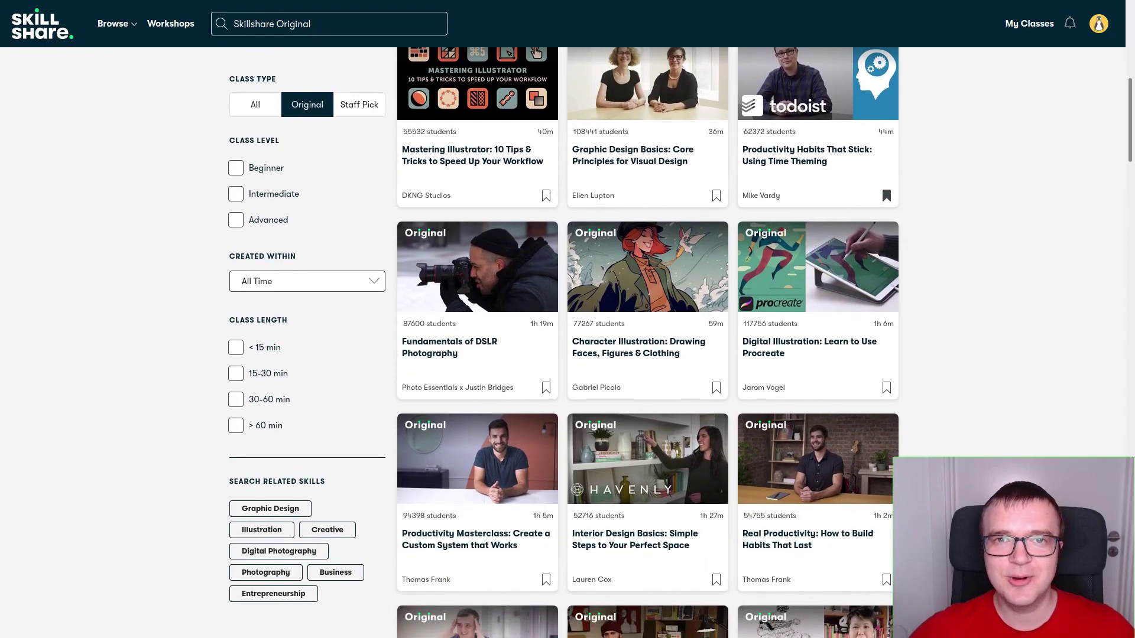
scroll(648, 342, "down", 5)
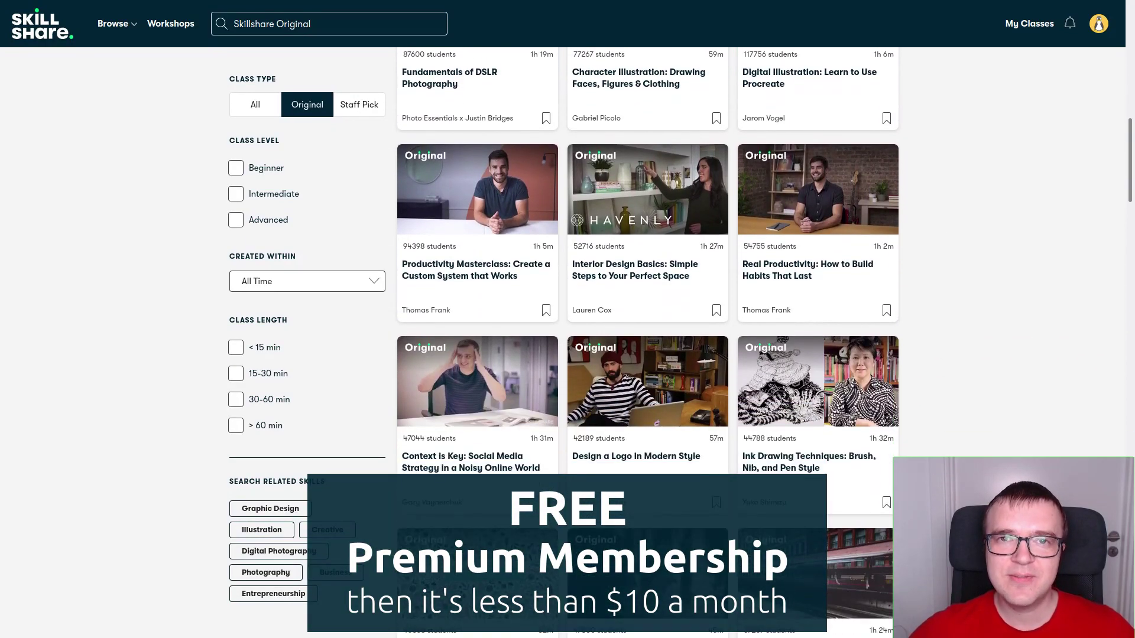
scroll(647, 343, "down", 5)
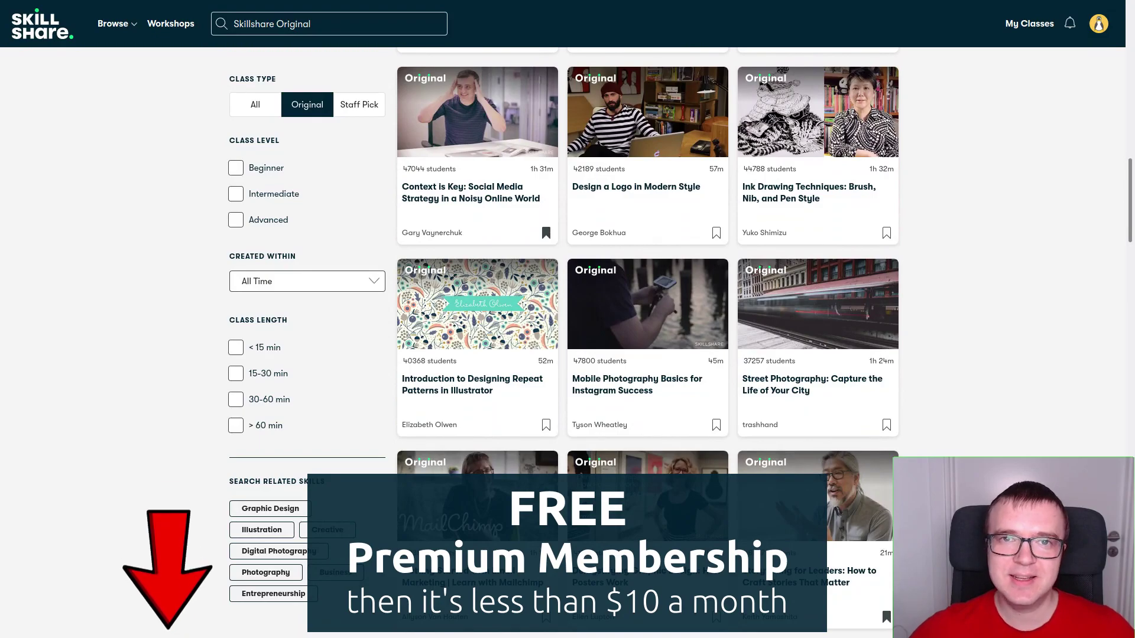
scroll(647, 343, "down", 9)
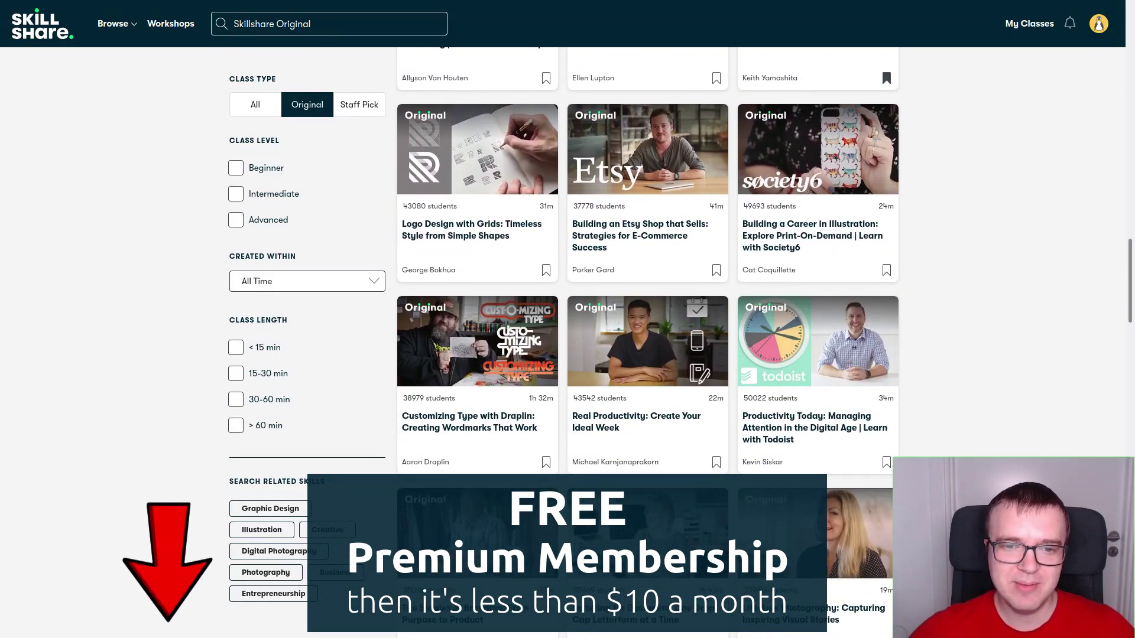
scroll(648, 342, "down", 3)
scroll(647, 343, "down", 5)
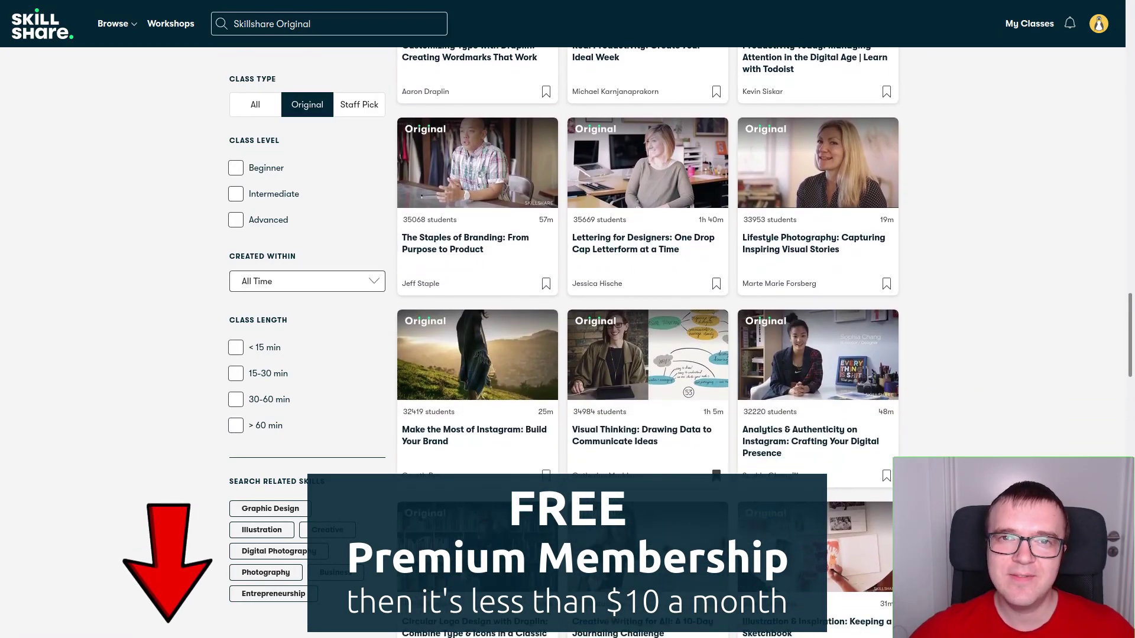
scroll(647, 343, "down", 1)
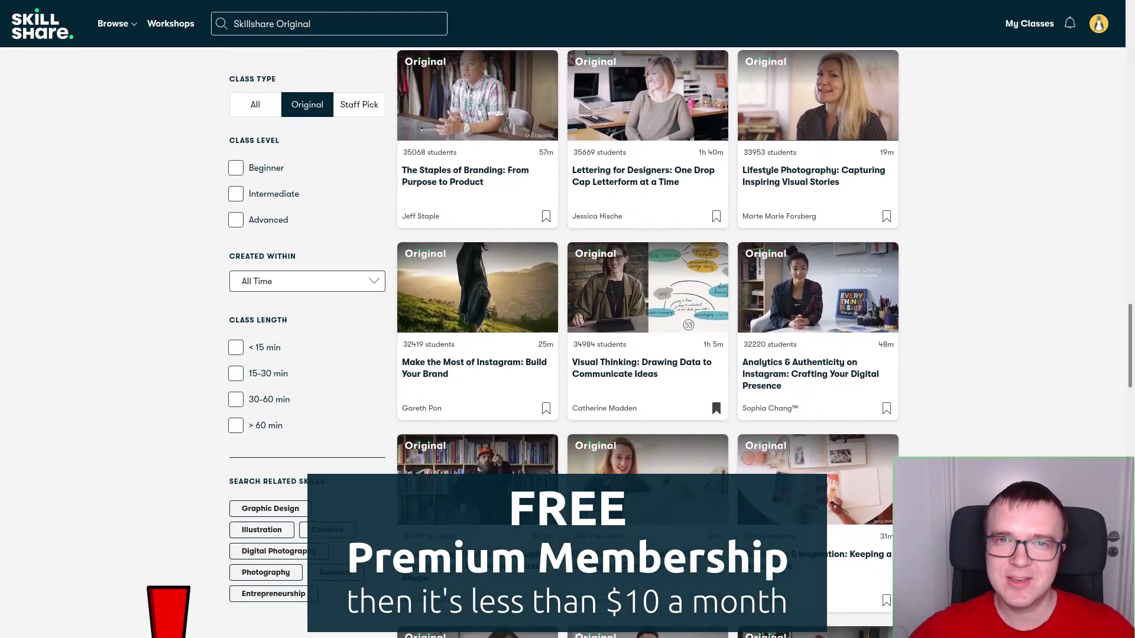
scroll(647, 343, "down", 5)
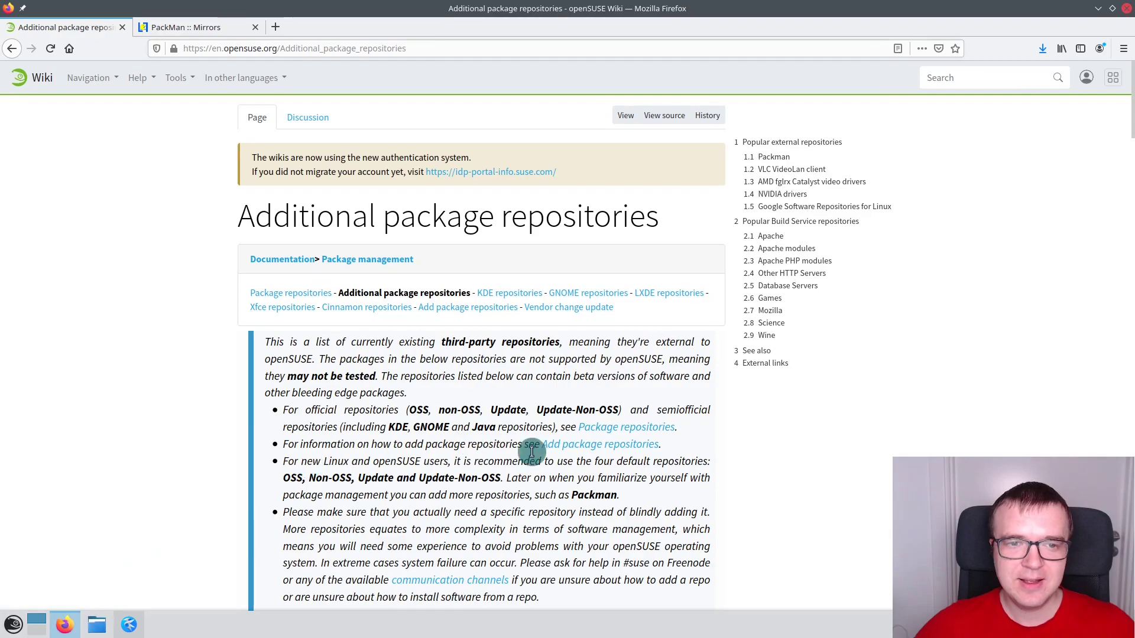
- On the openSUSE Wiki page Additional package repositories in Firefox, examine the Packman section's repositories and zypper commands
scroll(791, 510, "down", 15)
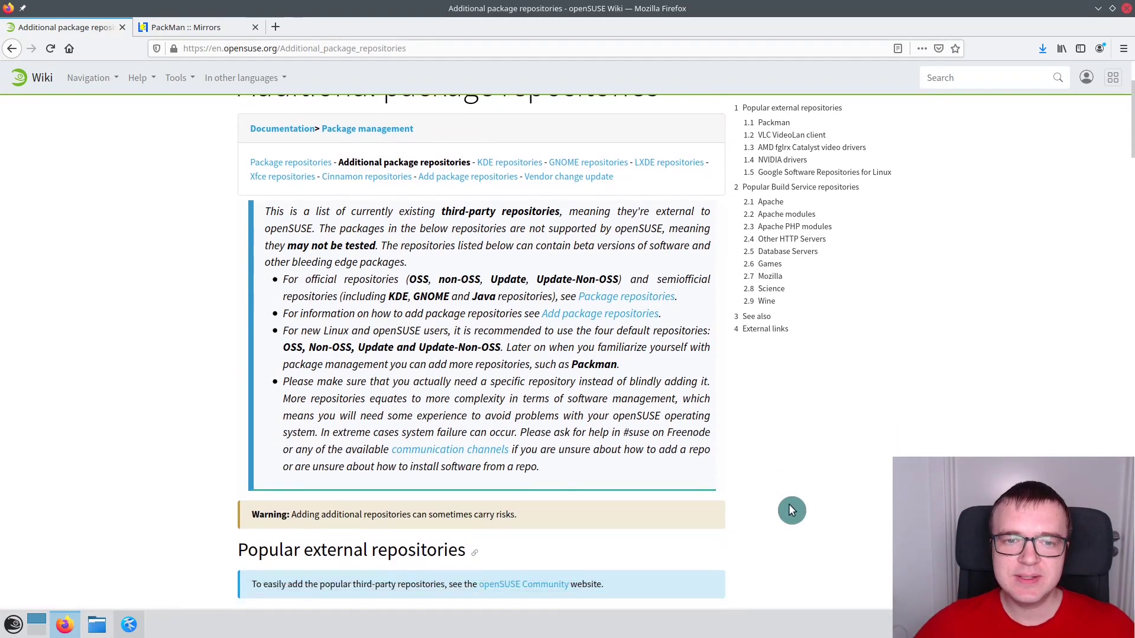
scroll(791, 509, "down", 15)
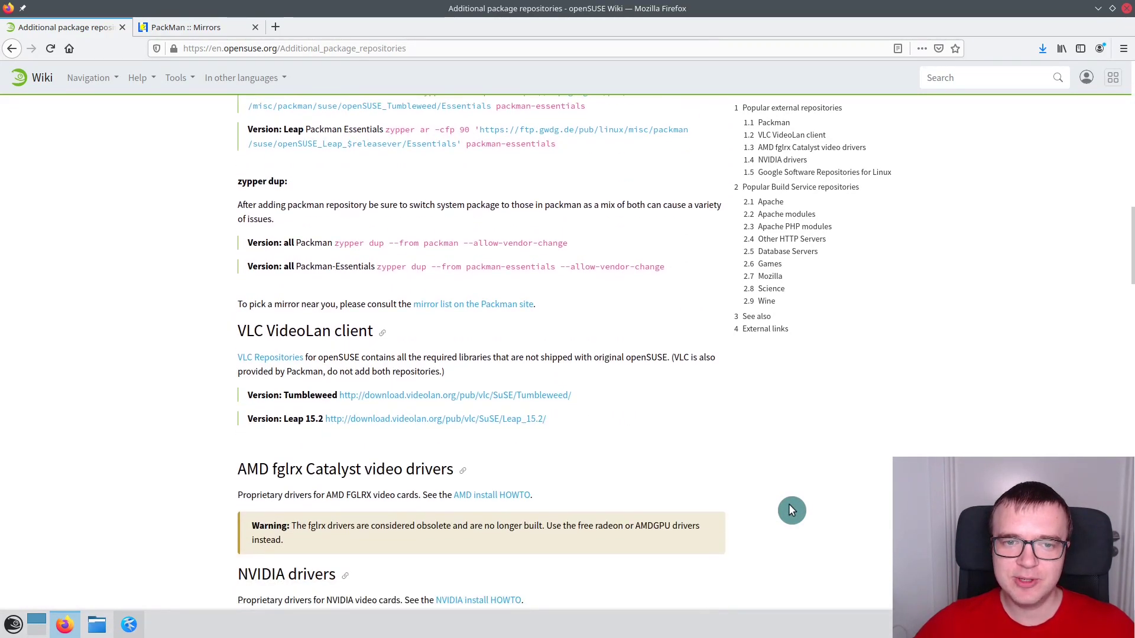
scroll(792, 510, "down", 5)
scroll(792, 509, "up", 14)
scroll(791, 510, "up", 10)
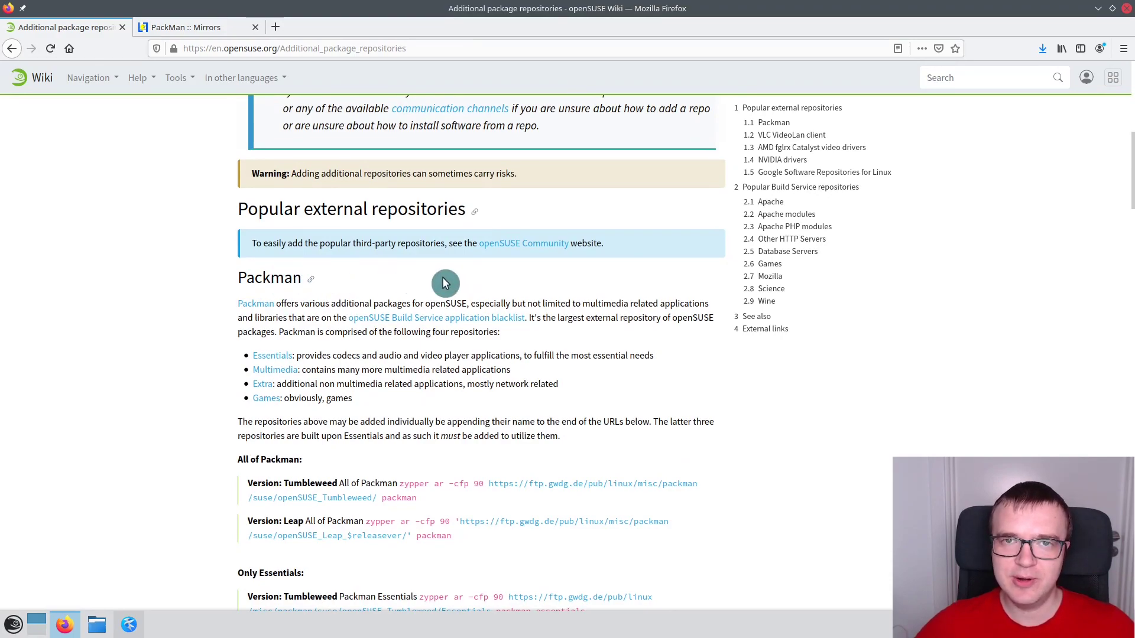
scroll(443, 284, "down", 3)
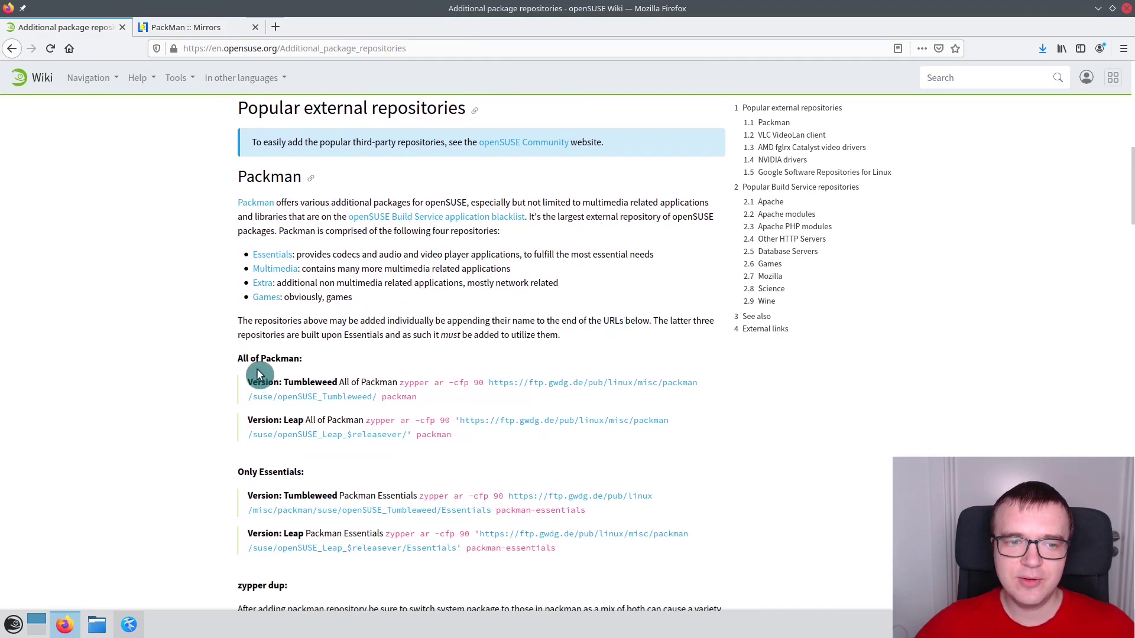
- Launch YaST and open its Software Repositories module
left_click(17, 624)
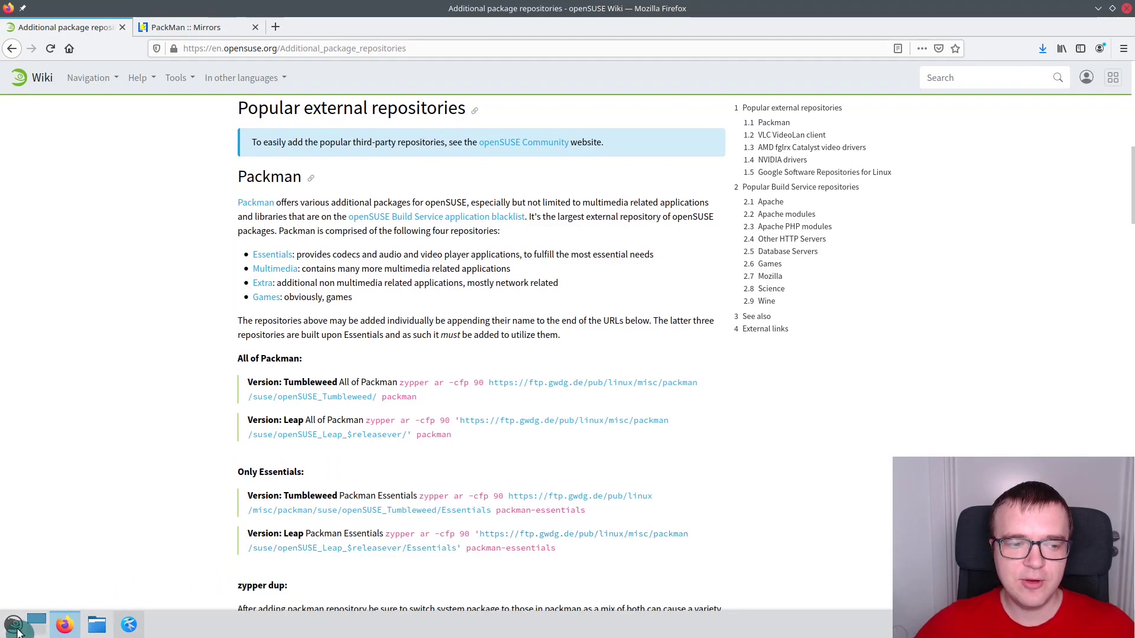
left_click(381, 417)
left_click(693, 107)
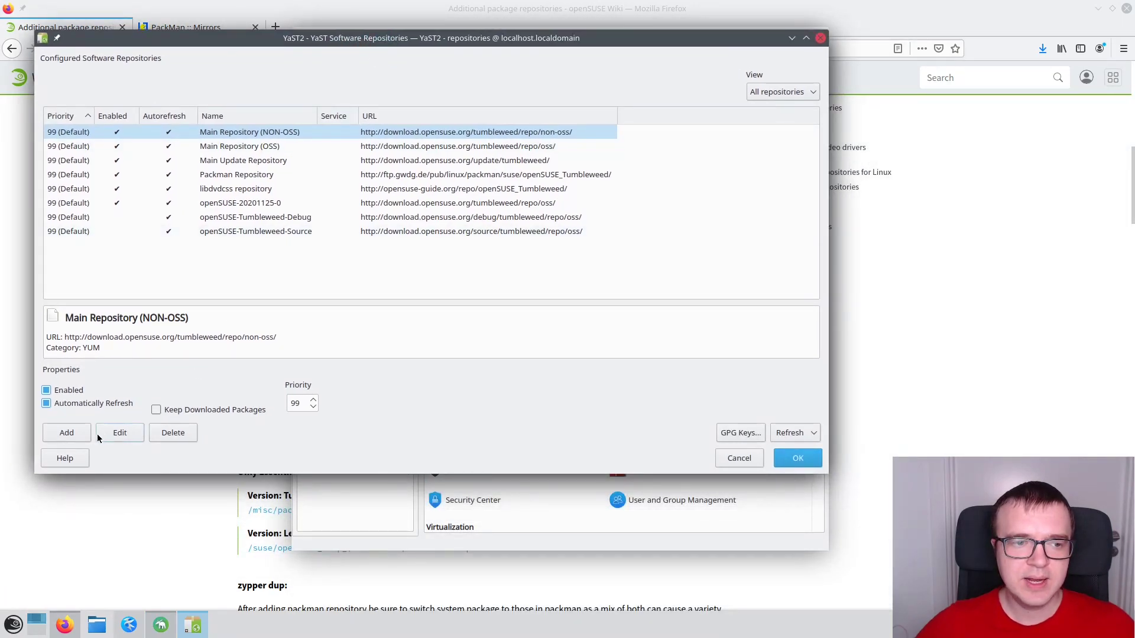
- Try to add the Packman Repository from the Community Repositories list
left_click(80, 437)
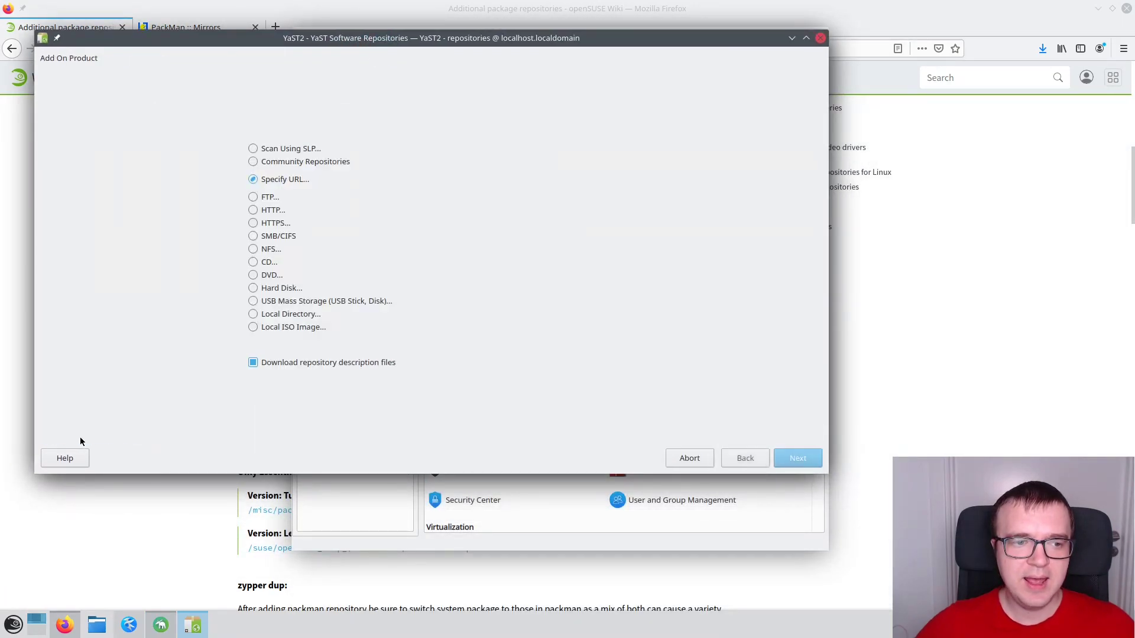
left_click(253, 161)
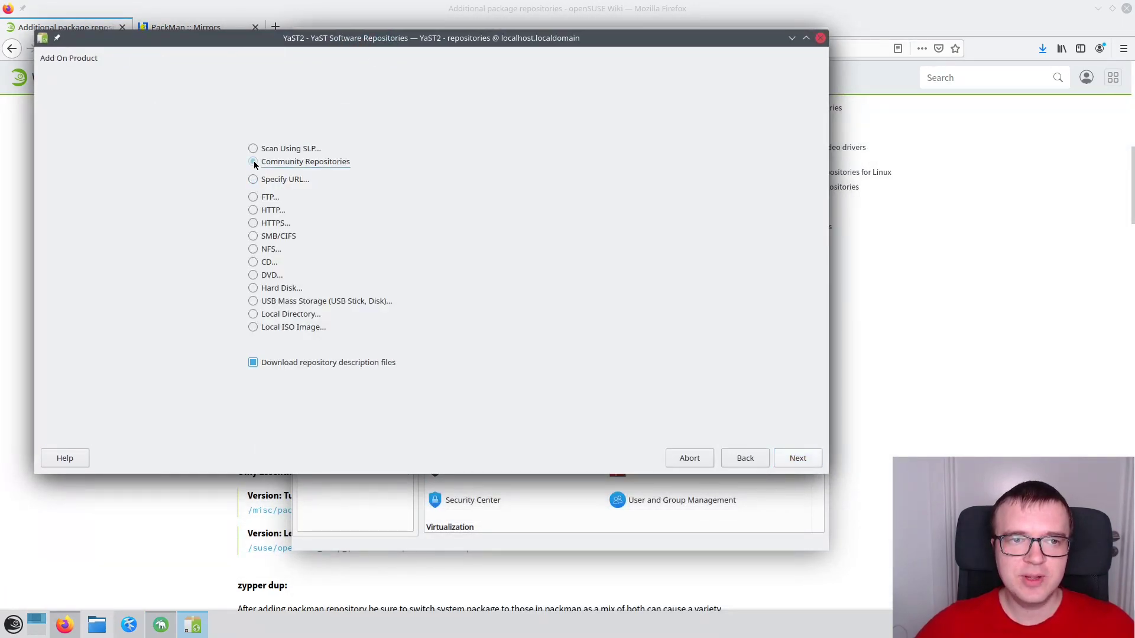
left_click(798, 459)
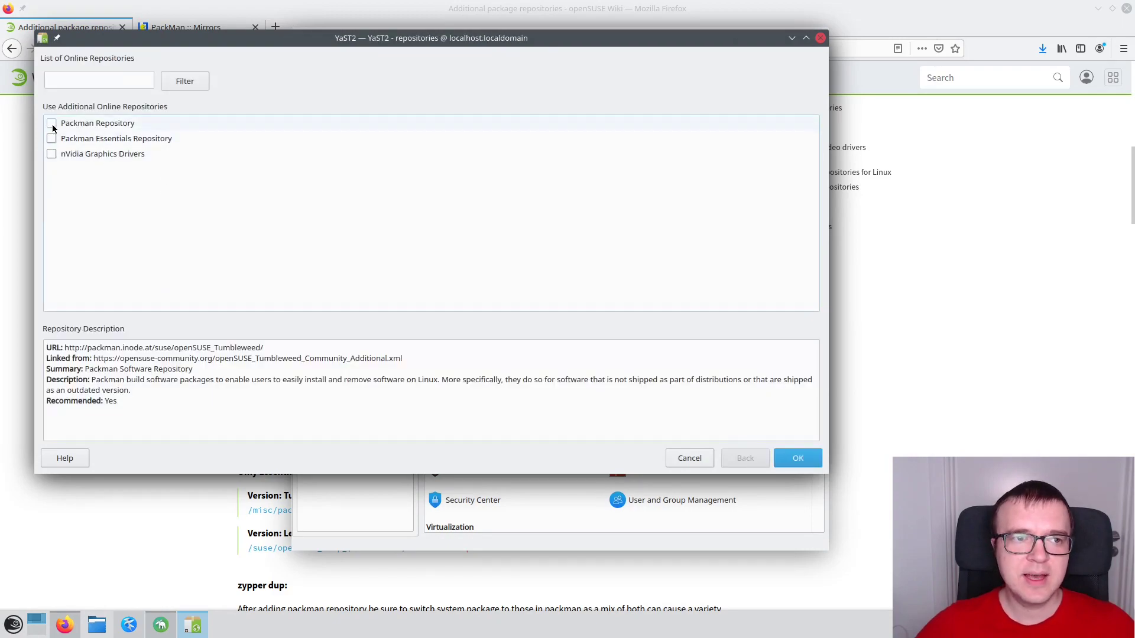
left_click(53, 128)
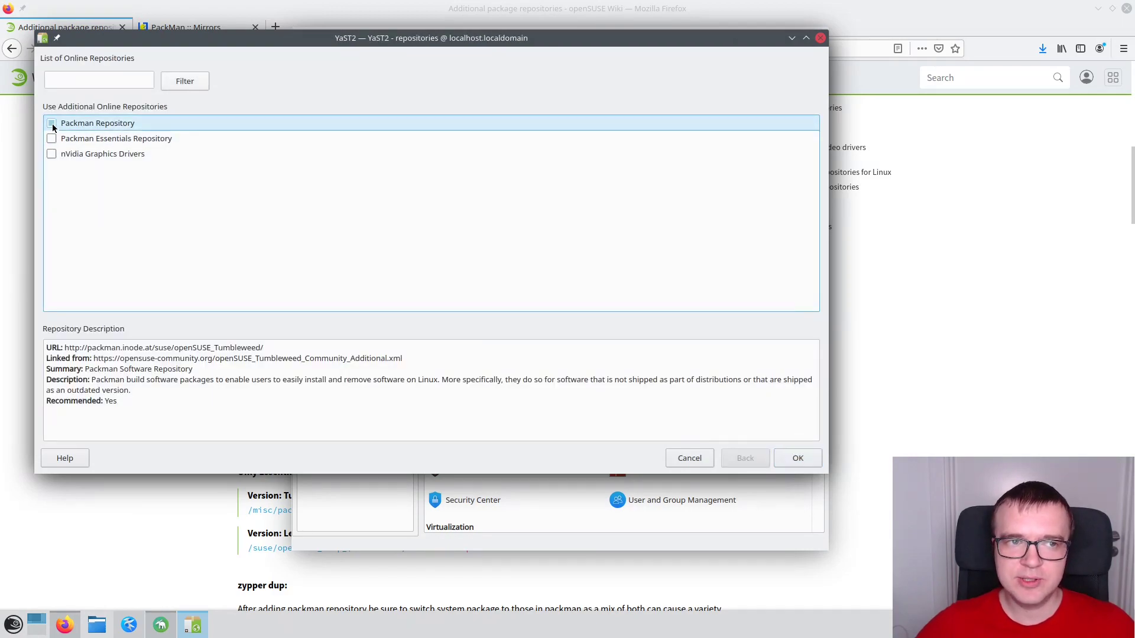
left_click(798, 459)
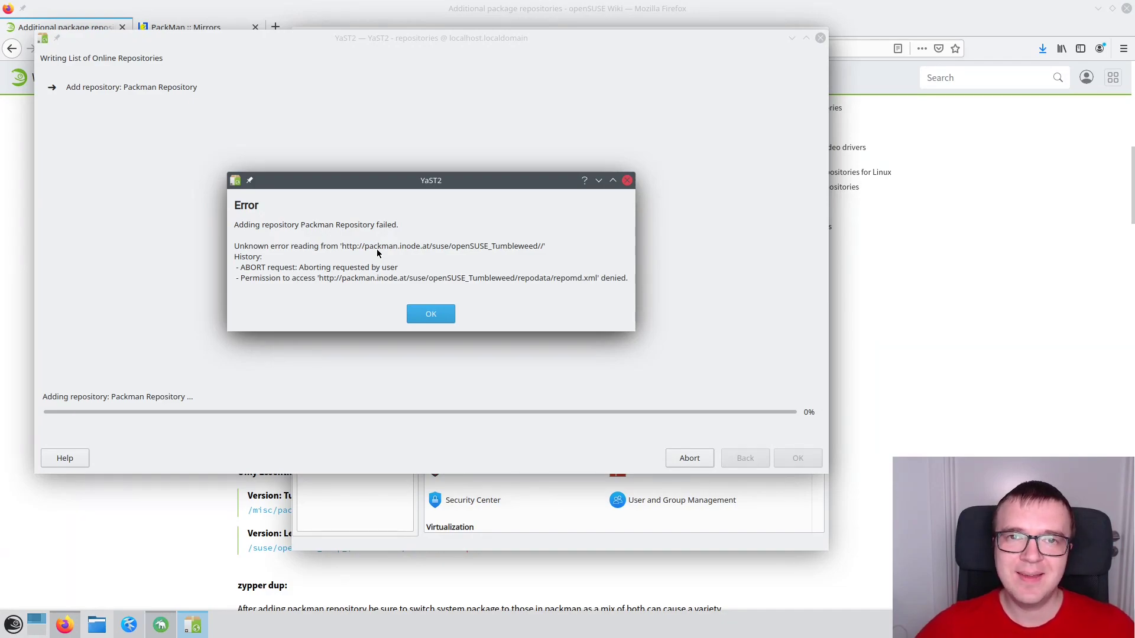
left_click(430, 313)
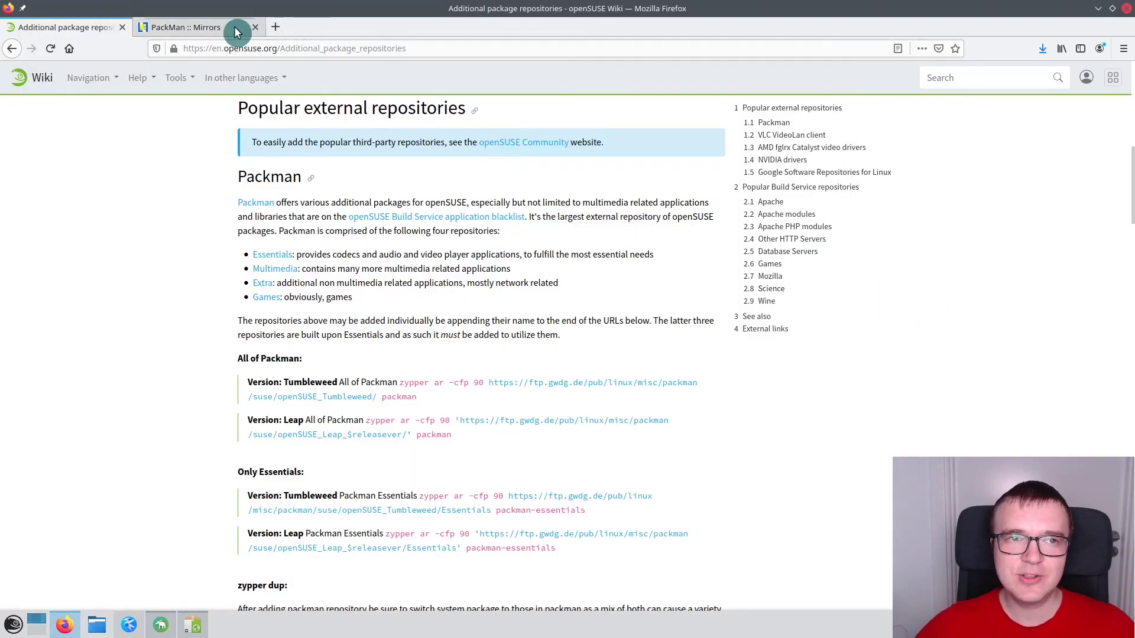
left_click(236, 32)
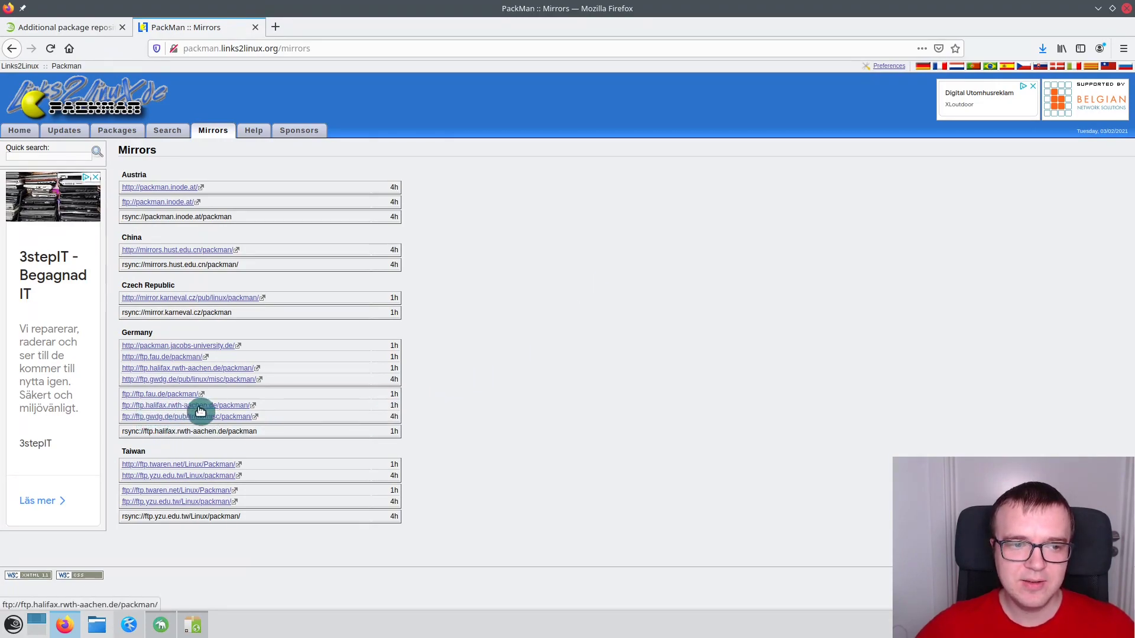
left_click(193, 624)
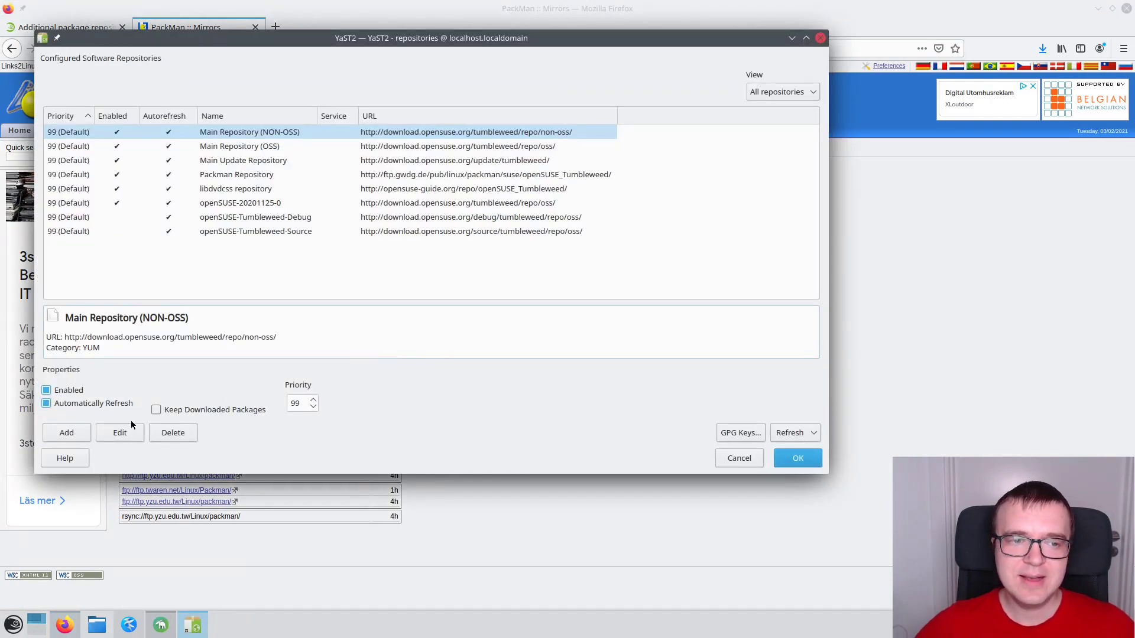
left_click(67, 434)
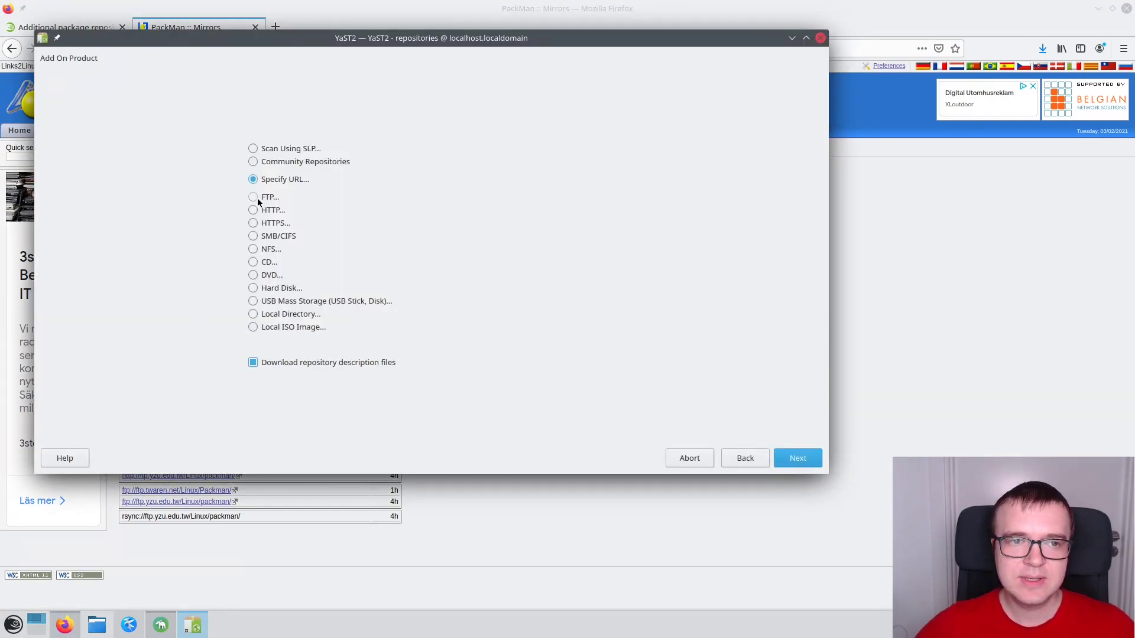
left_click(798, 459)
type("https://ftp.gwdg.de/pub/linux/misc/packman/suse/openSUSE_Tumbleweed/")
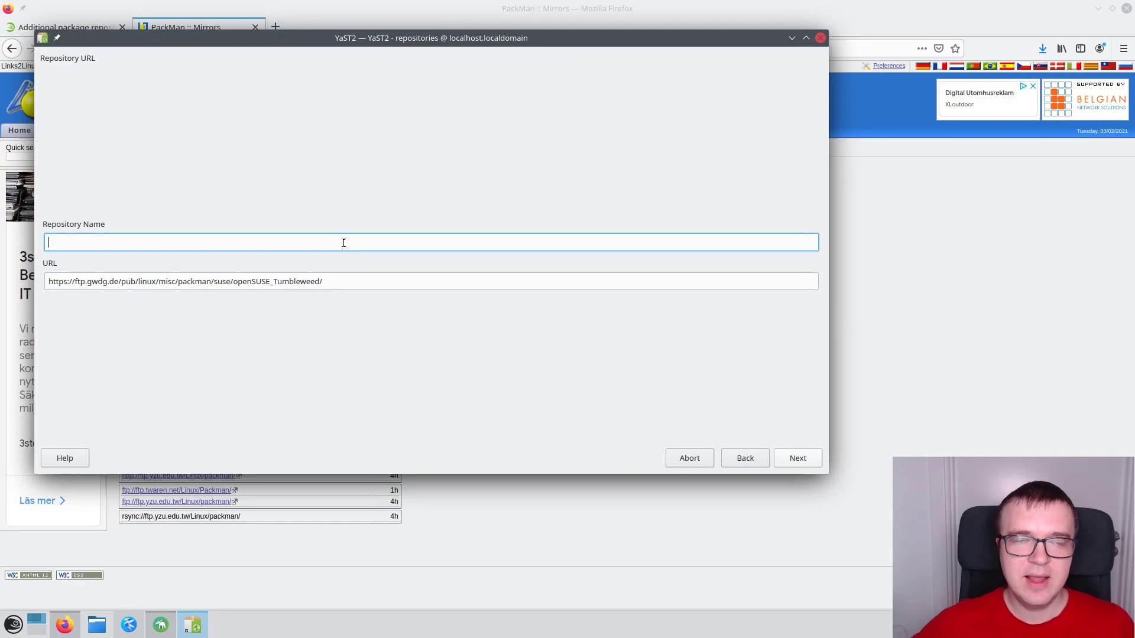
type("Packman")
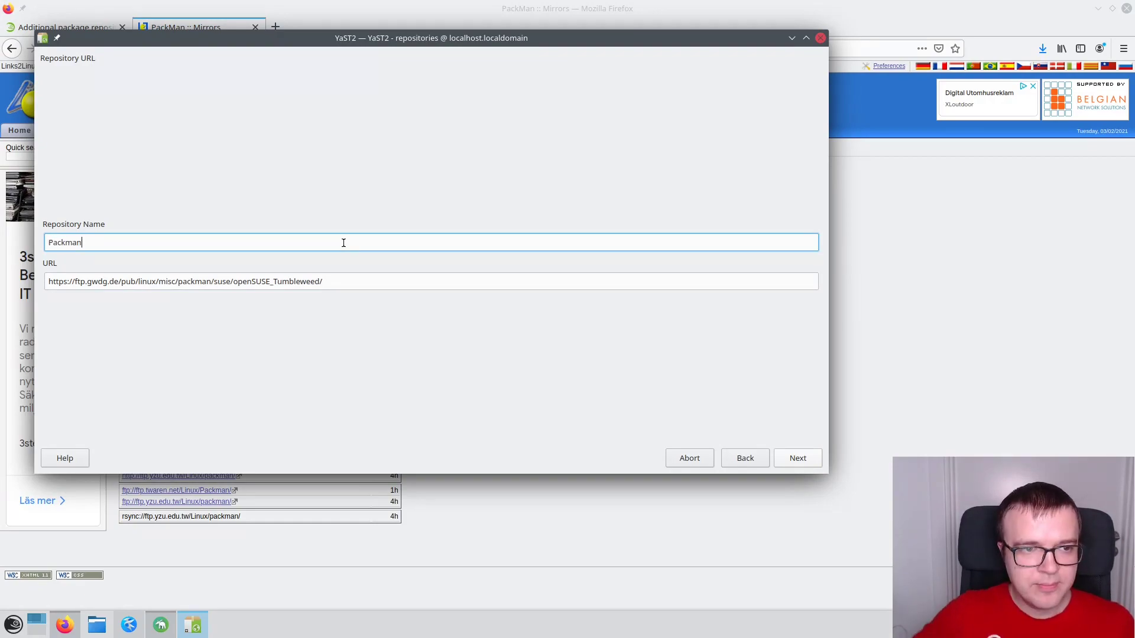
left_click(808, 464)
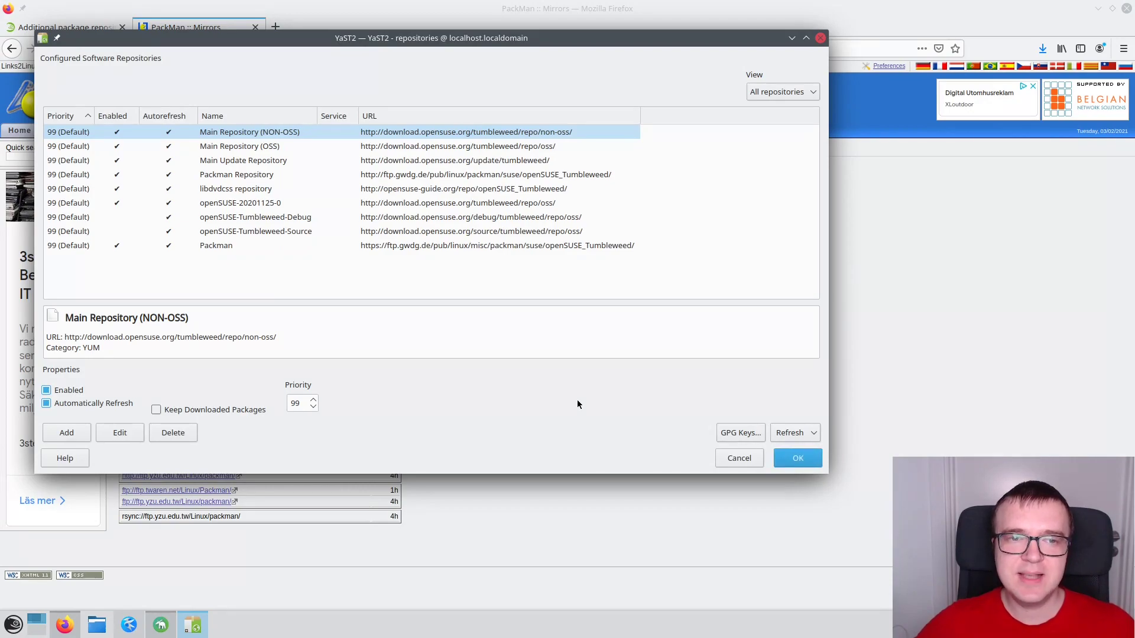
- Set the newly added Packman repository's priority to 98 and save the repository configuration
left_click(216, 246)
left_click(313, 407)
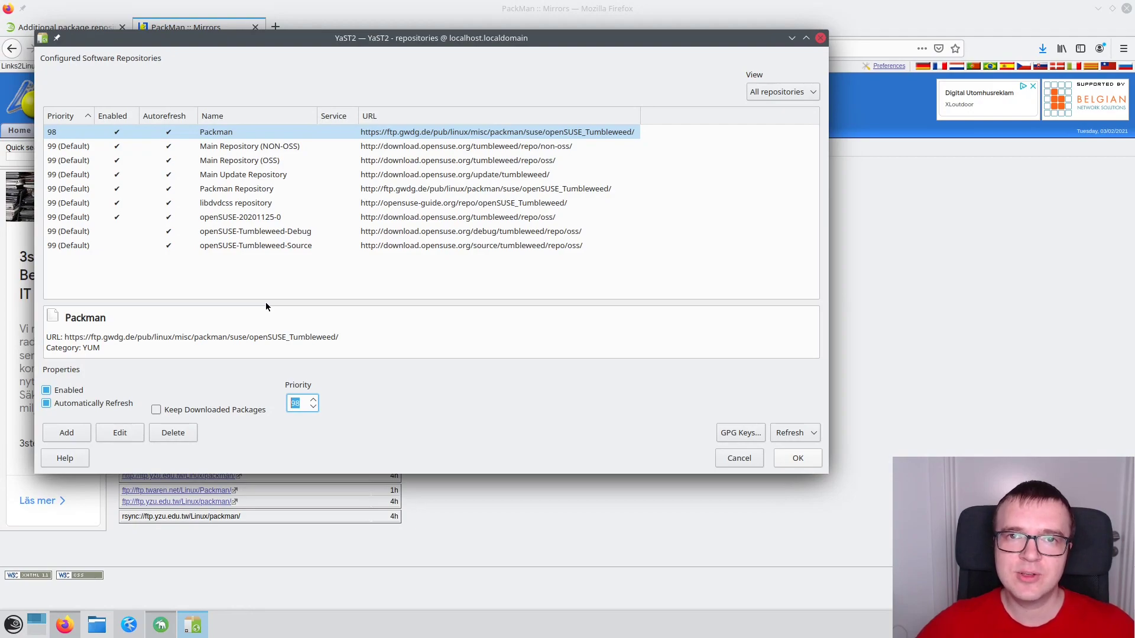
left_click(797, 459)
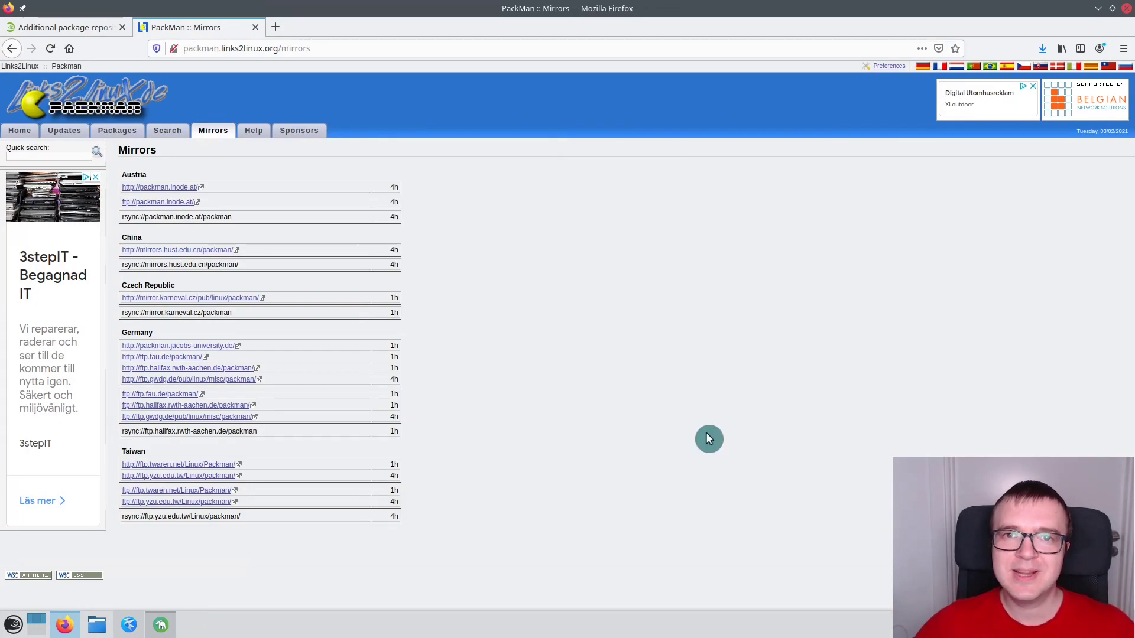
- Copy the "all Packman" command zypper dup --from packman --allow-vendor-change from the openSUSE Wiki page in Firefox
left_click(89, 28)
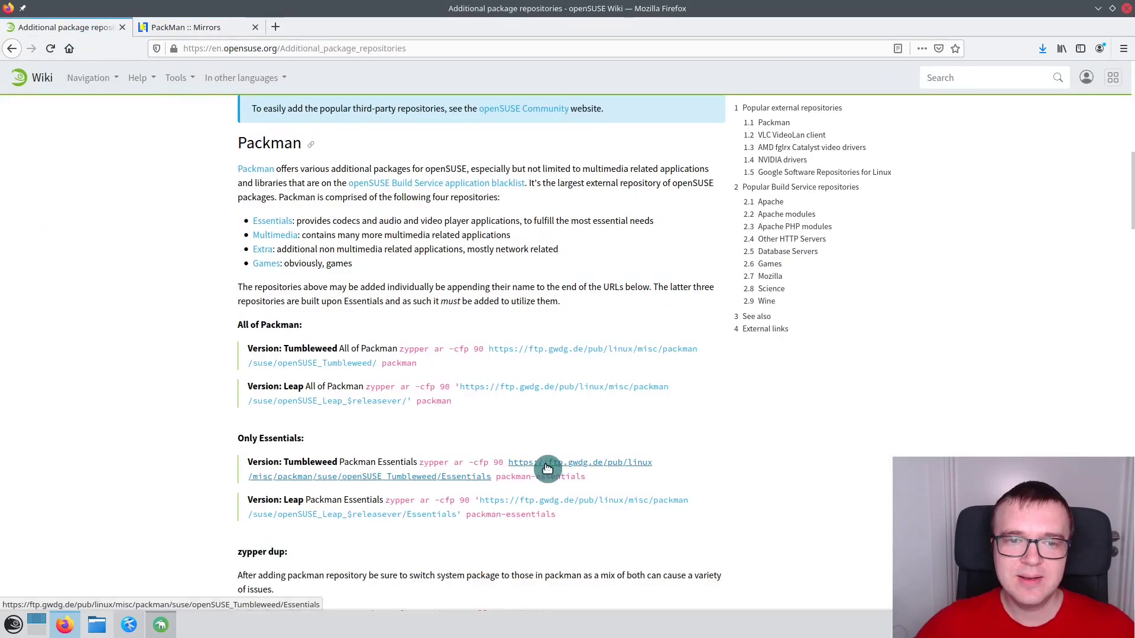
scroll(548, 468, "down", 1)
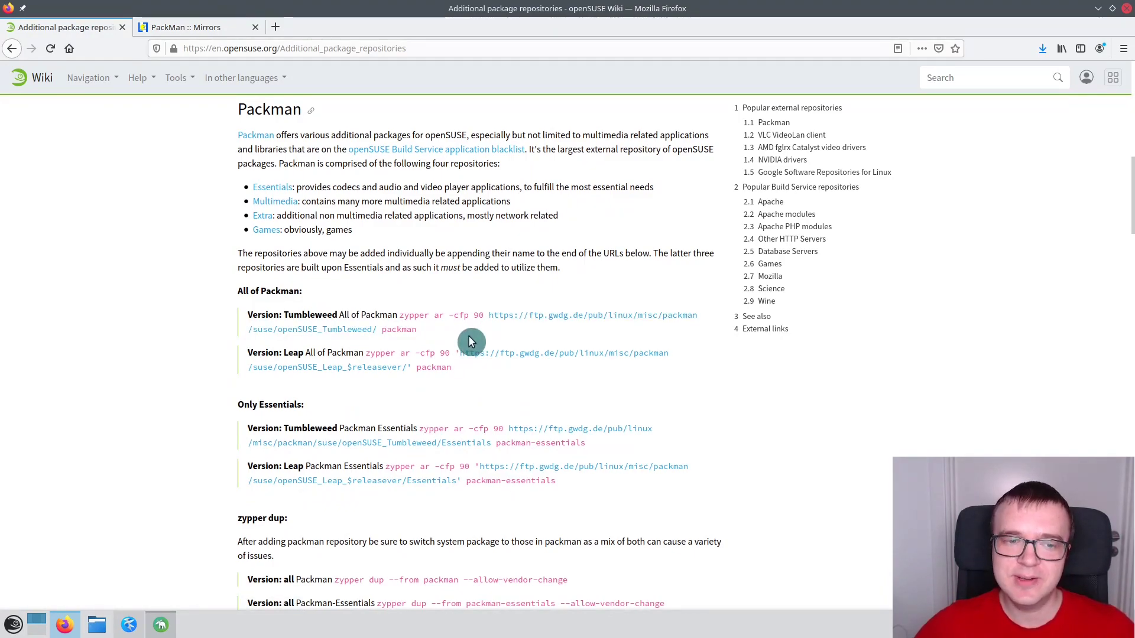
scroll(471, 342, "down", 6)
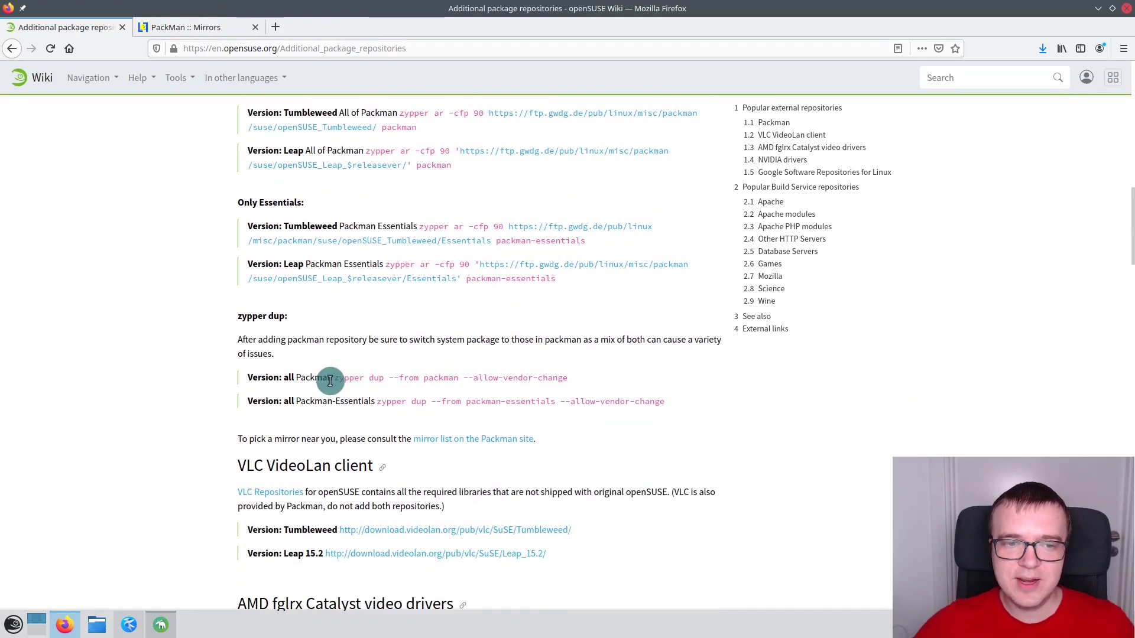
left_click_drag(332, 379, 568, 378)
key("ctrl+c")
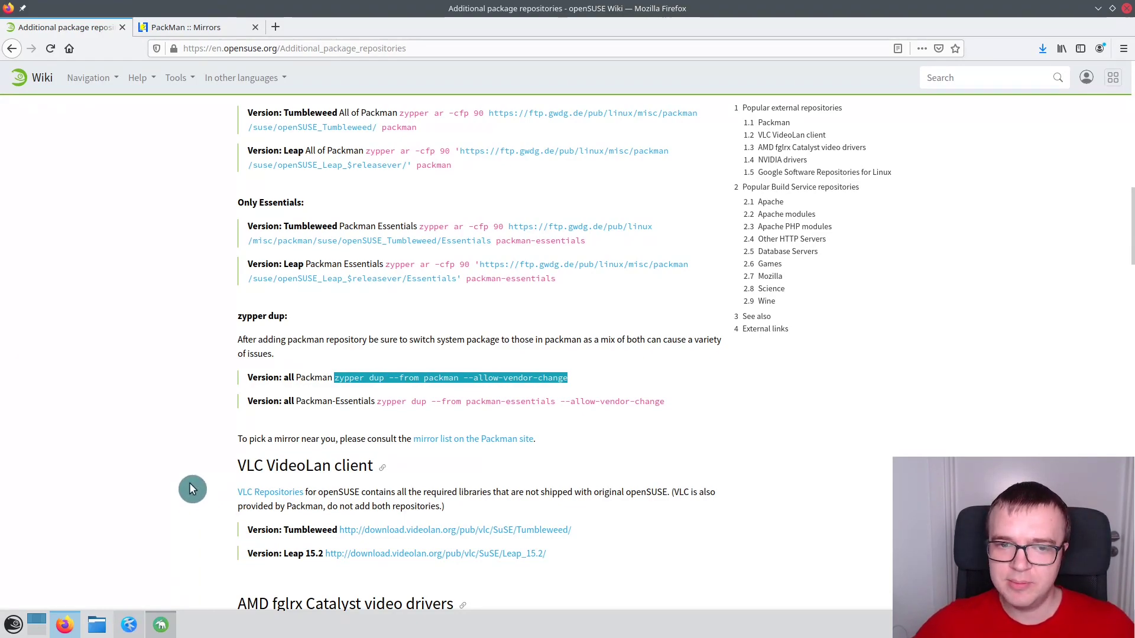
- Open Konsole and try to run the copied zypper dup --from packman --allow-vendor-change command
left_click(21, 621)
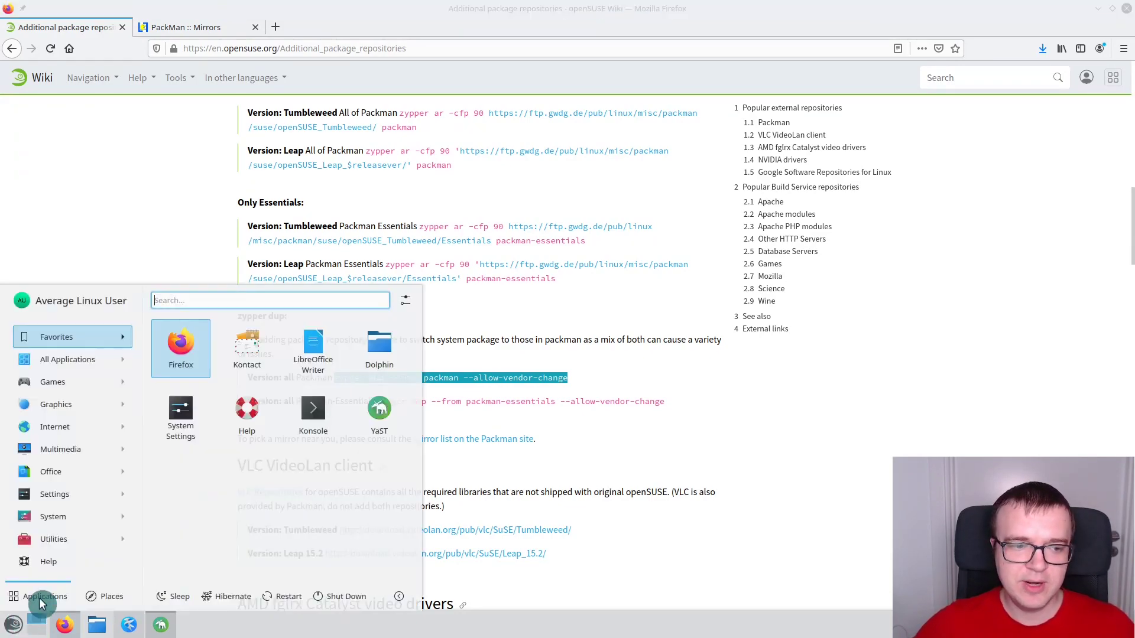
left_click(311, 410)
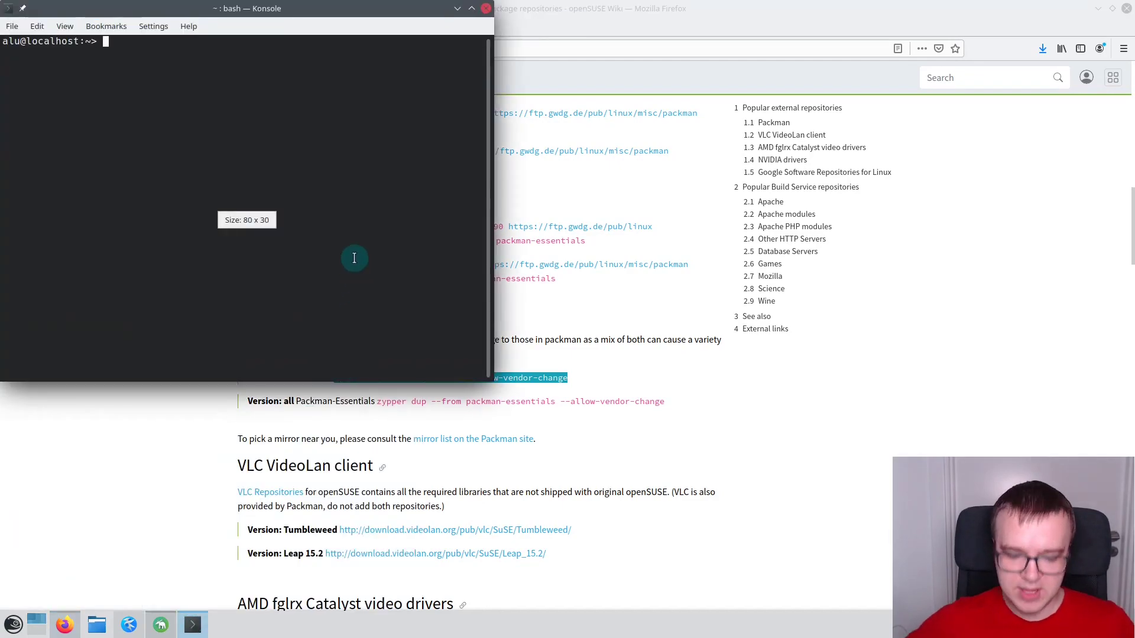
key("ctrl+shift+v")
key("Return")
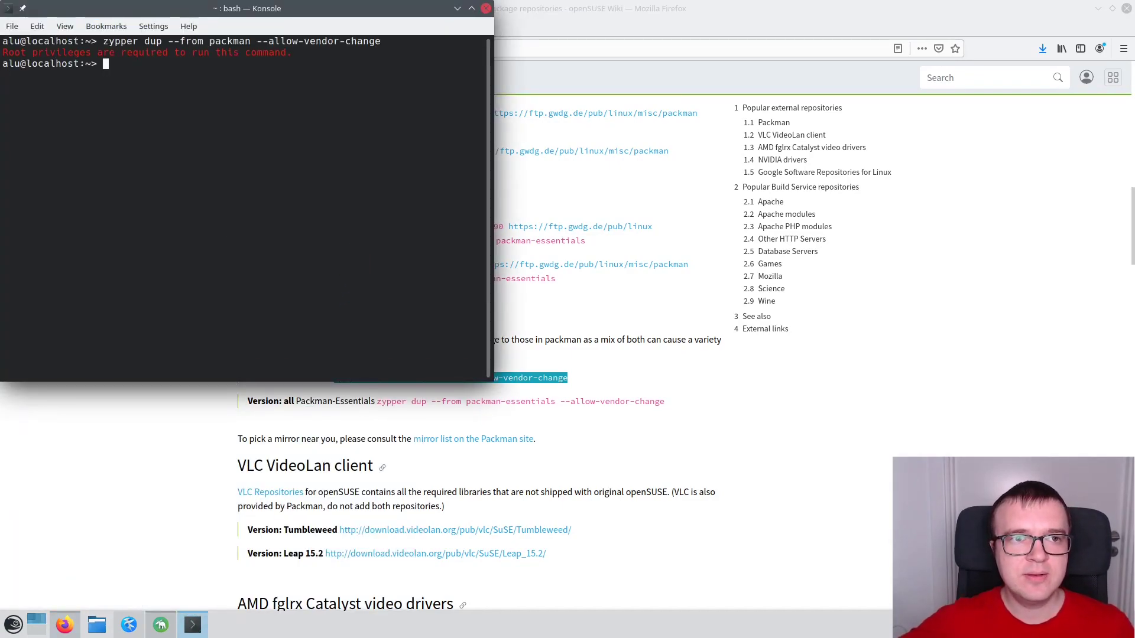
- Run sudo zypper dup --from Packman --allow-vendor-change and answer y to switch the system packages to Packman
key("Up")
key("Home")
type("sudo")
key("Return")
key("Return")
type("y")
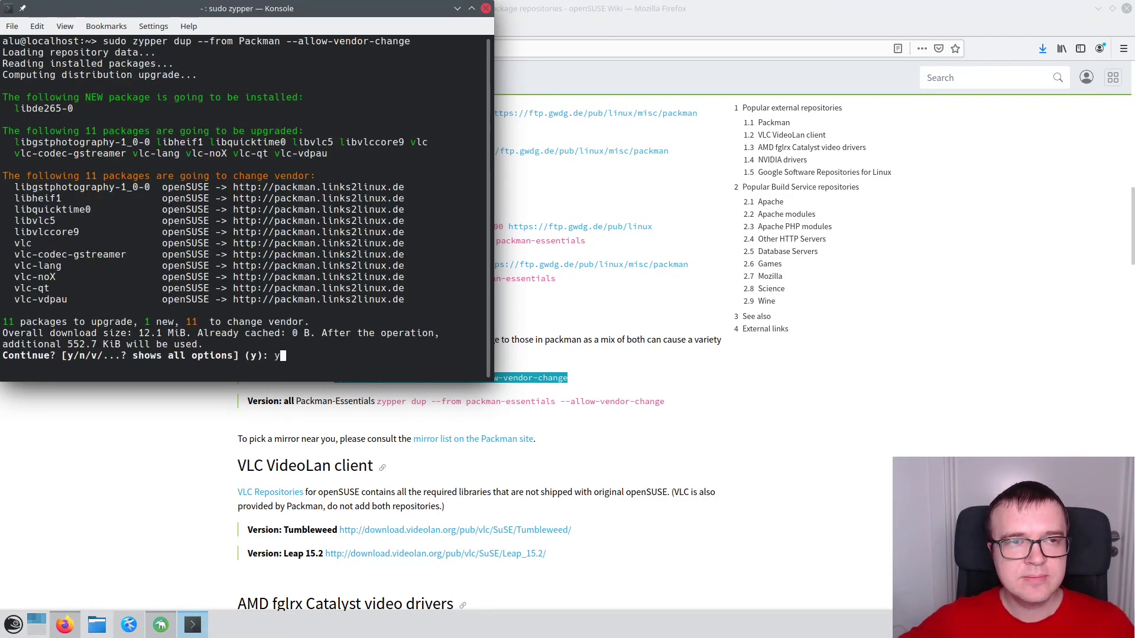
key("Return")
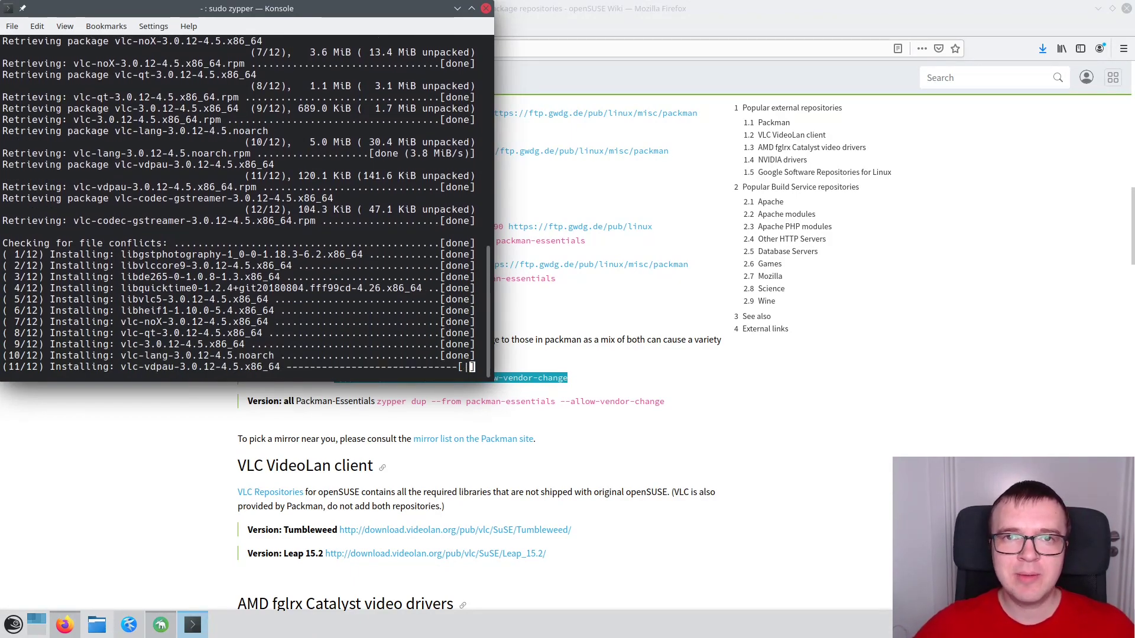
- Look through the other external and Build Service repositories on the openSUSE Wiki page in Firefox
left_click(721, 408)
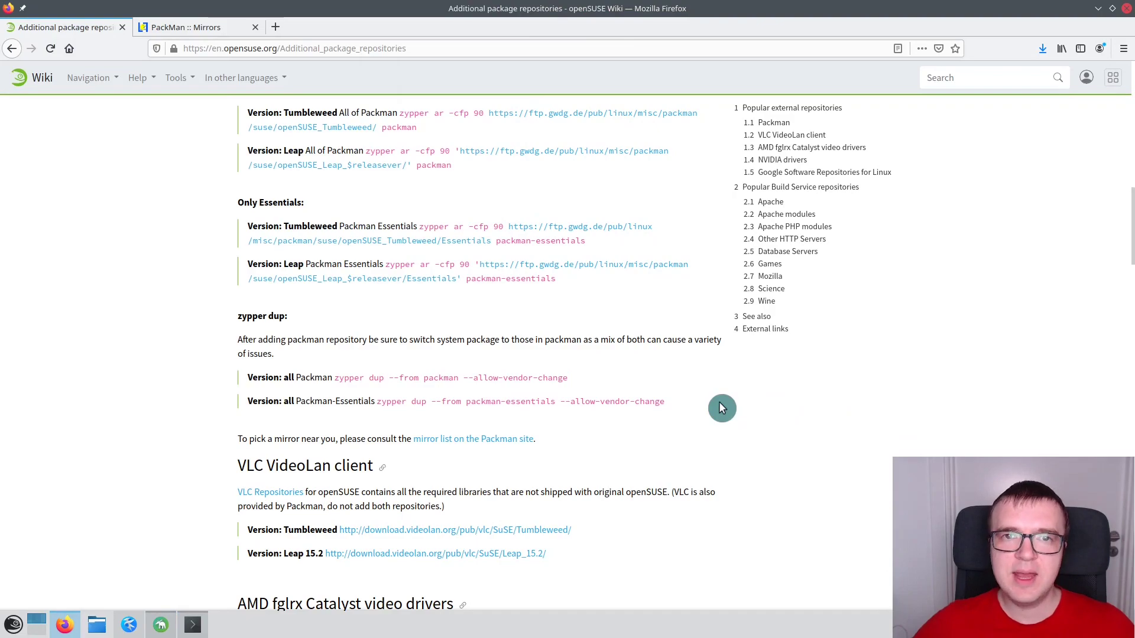
scroll(720, 405, "down", 10)
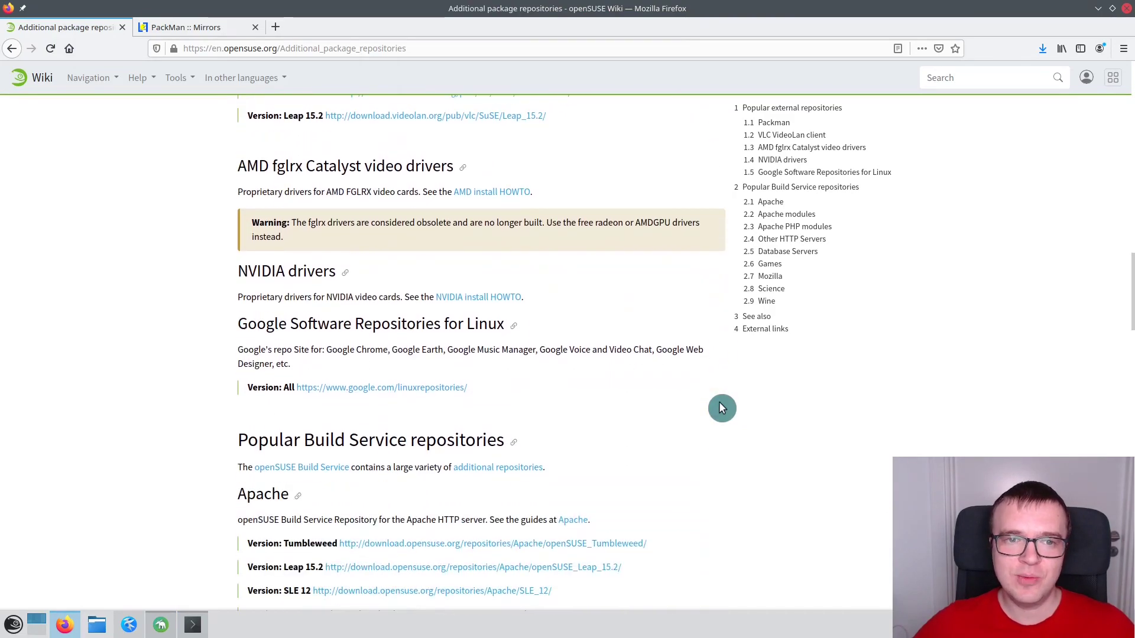
scroll(719, 407, "down", 20)
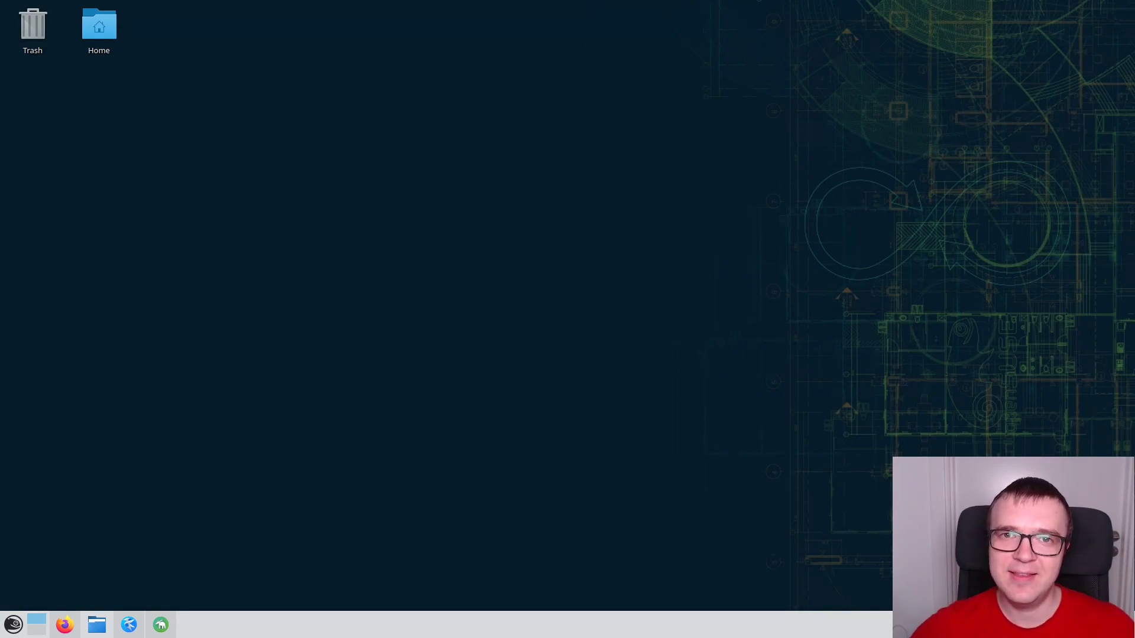
- In YaST Software Management, search for the fetchmsttfonts package and mark it for installation
left_click(161, 625)
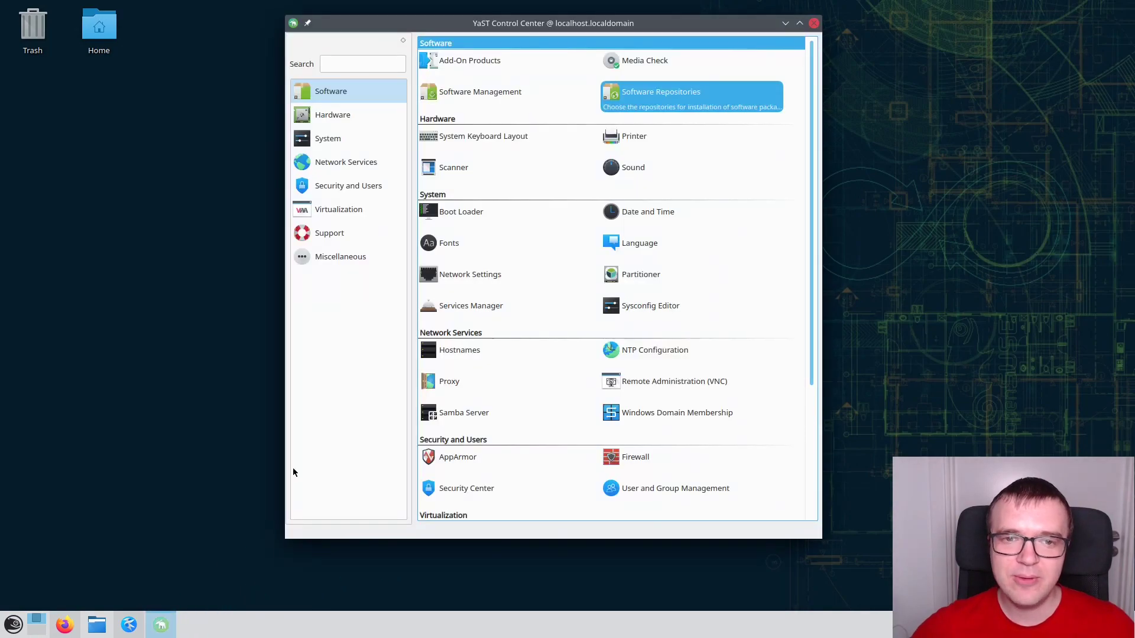
left_click(477, 99)
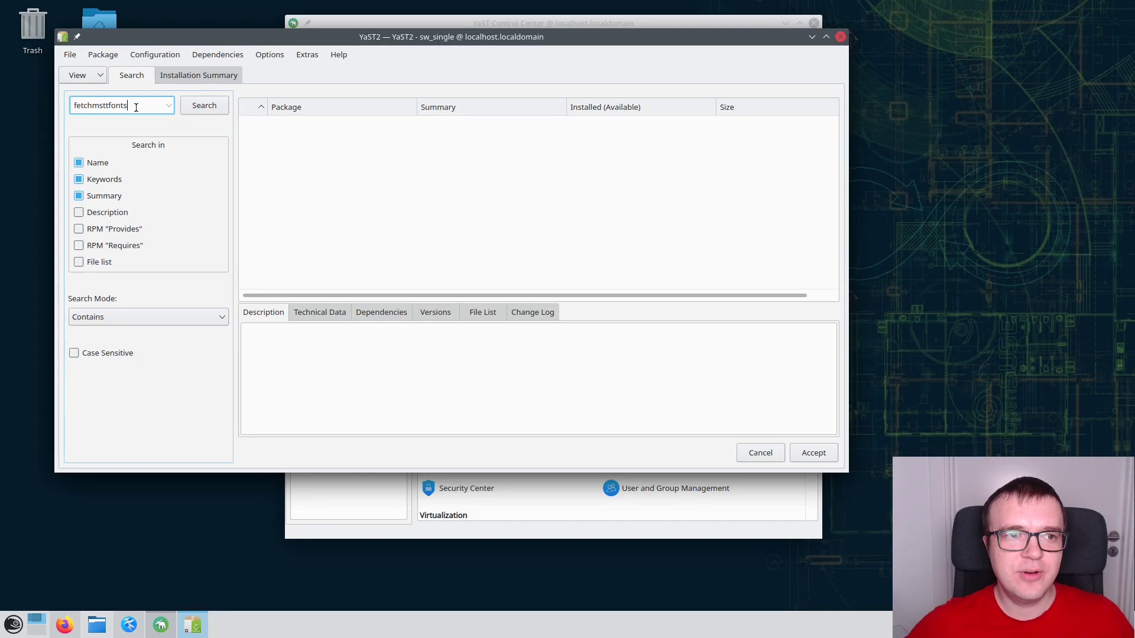
left_click(198, 107)
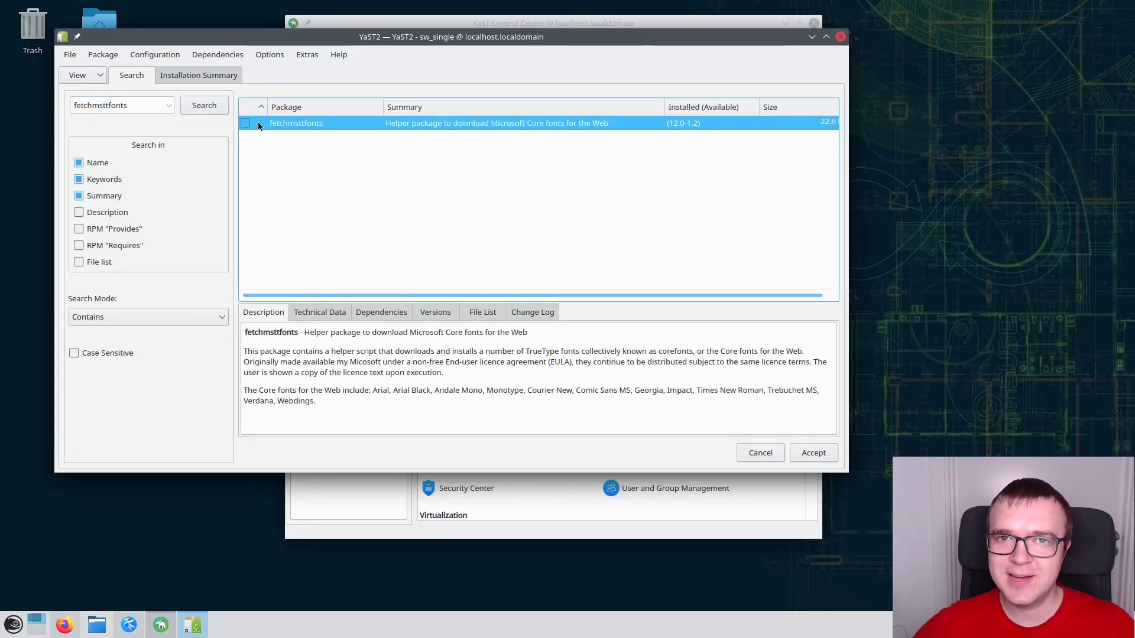
right_click(252, 122)
left_click(263, 127)
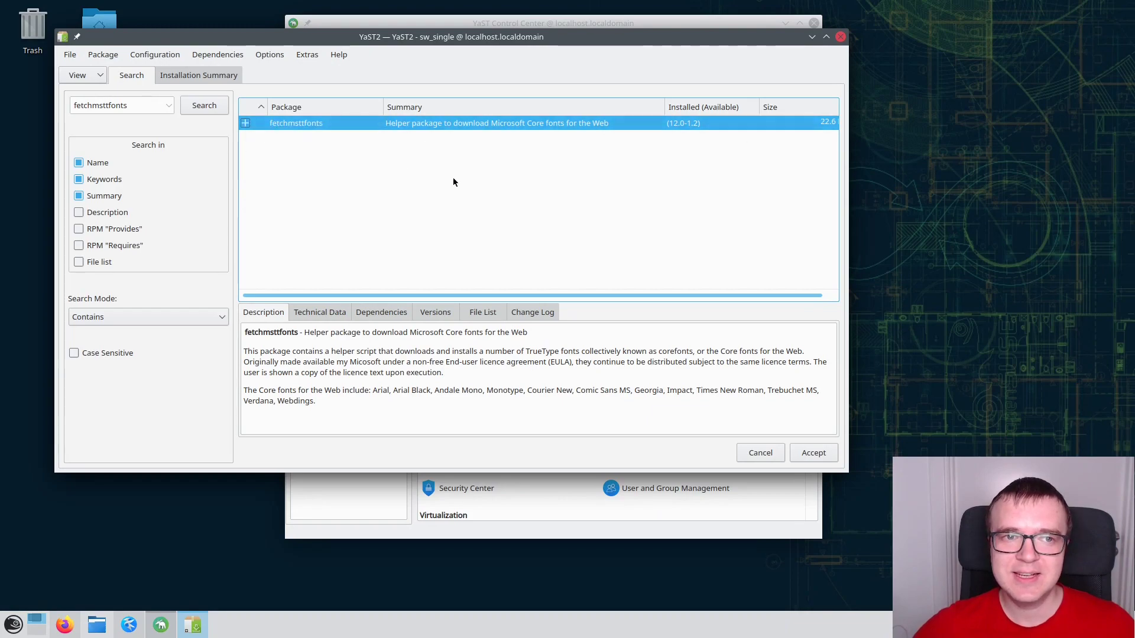
- Install fetchmsttfonts with its automatic dependency changes, acknowledge the Microsoft EULA text, and finish the installation
left_click(805, 450)
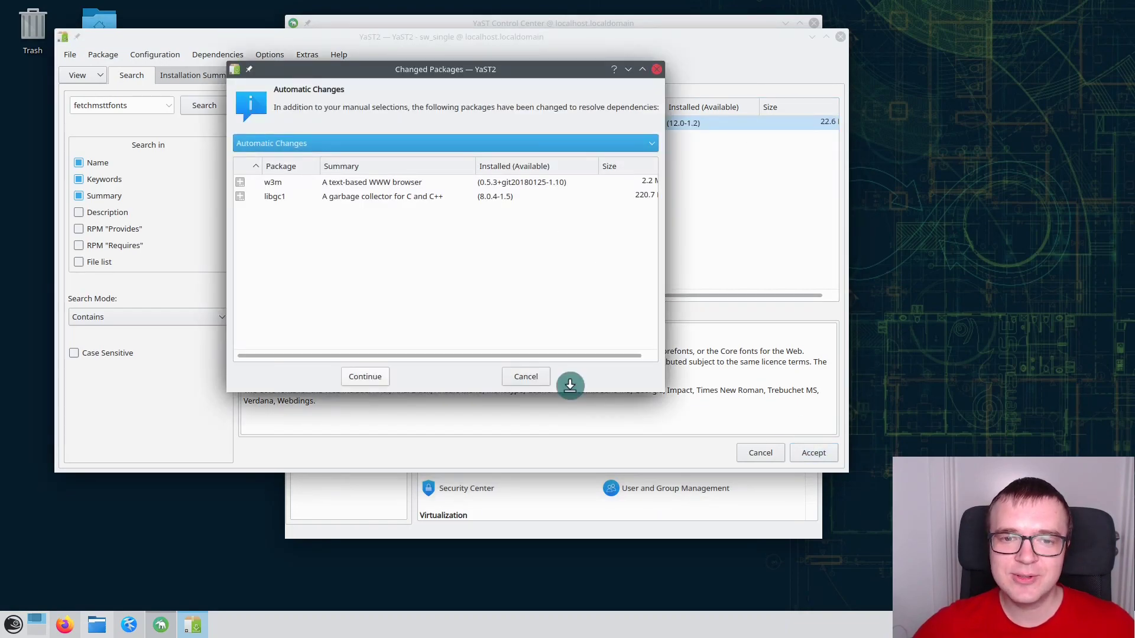
left_click(370, 377)
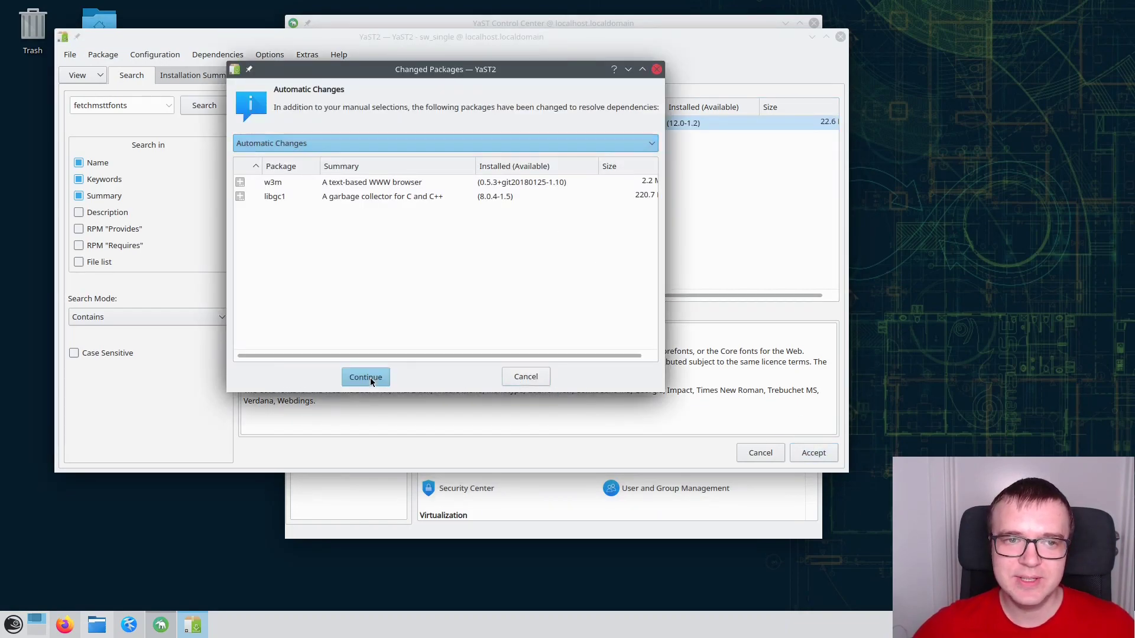
scroll(508, 230, "down", 12)
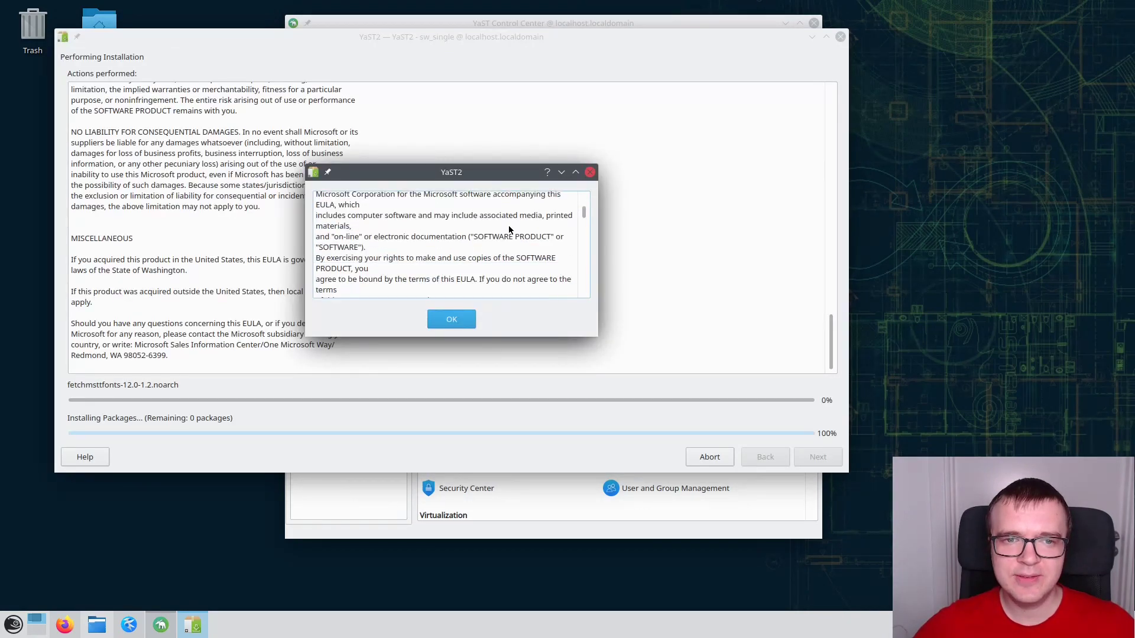
scroll(508, 229, "down", 5)
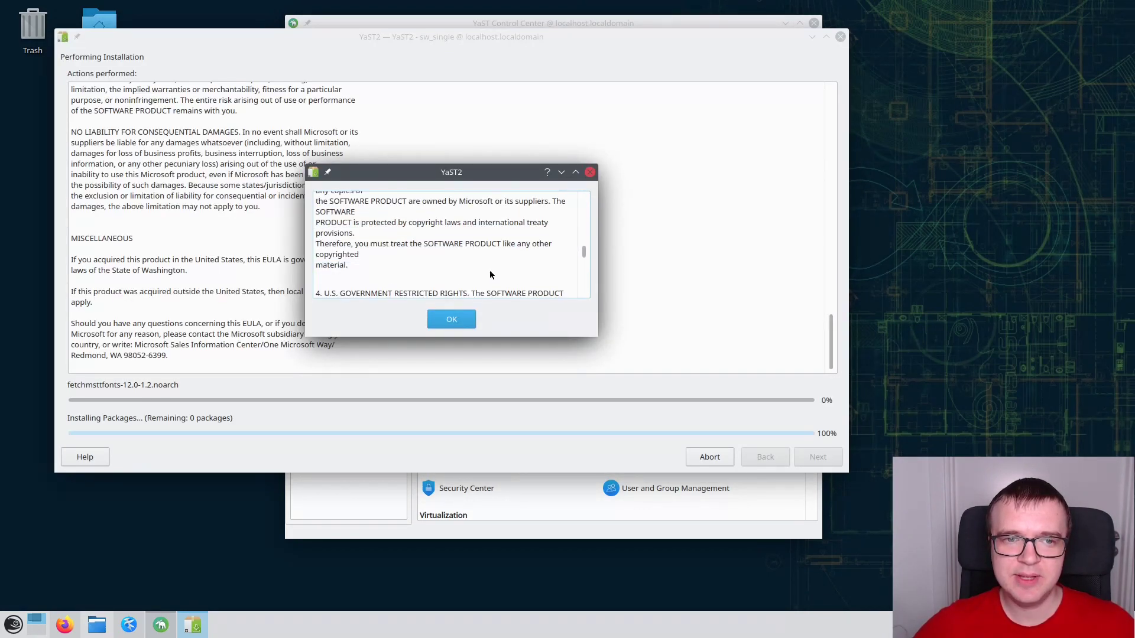
left_click(459, 326)
left_click(823, 459)
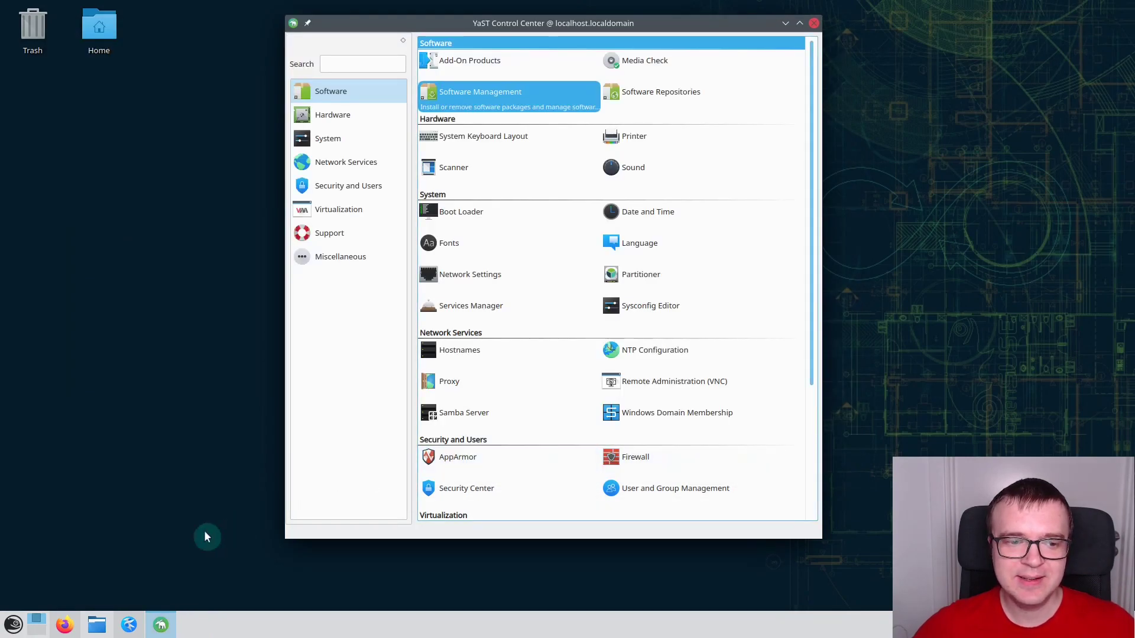
- Open LibreOffice Writer and look through the font name list for Microsoft fonts such as Times New Roman
left_click(13, 624)
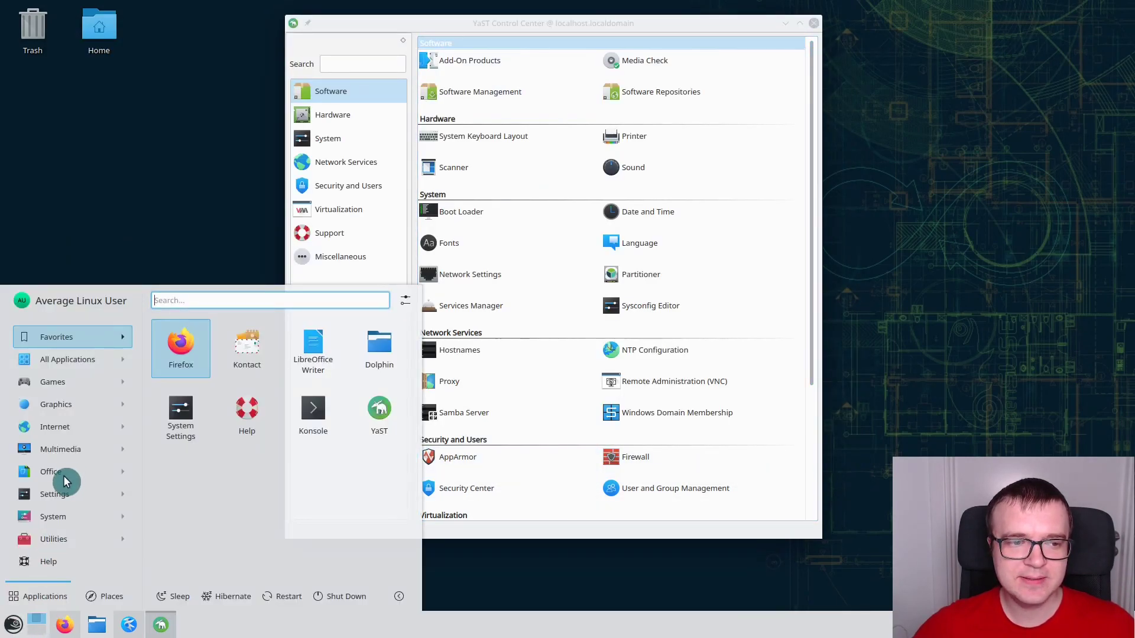
mouse_move(68, 474)
left_click(208, 559)
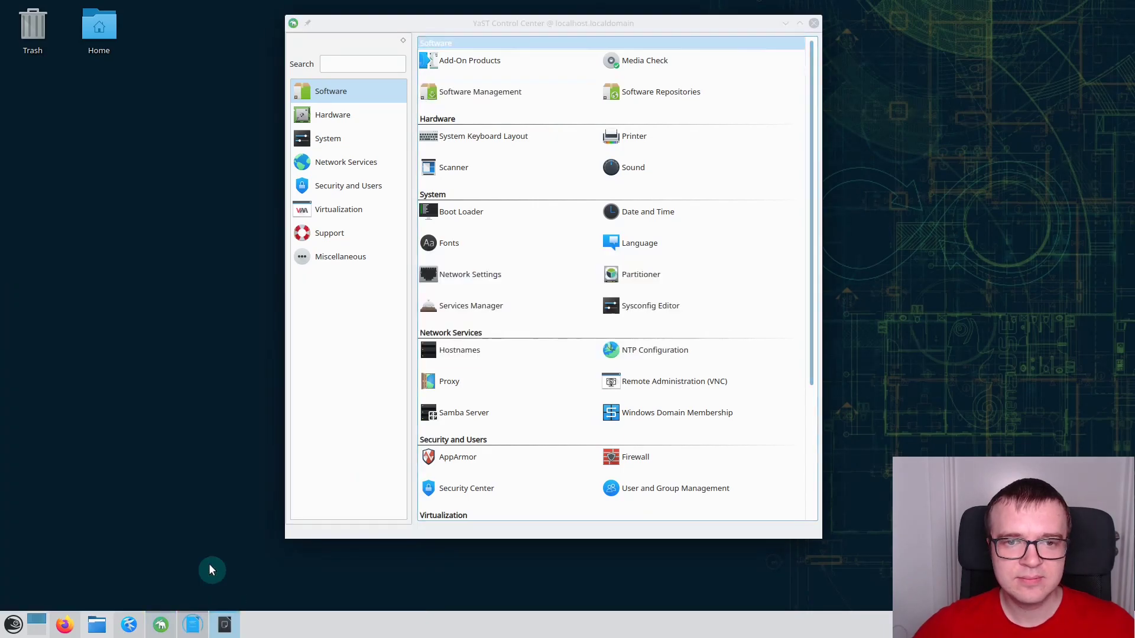
left_click(230, 71)
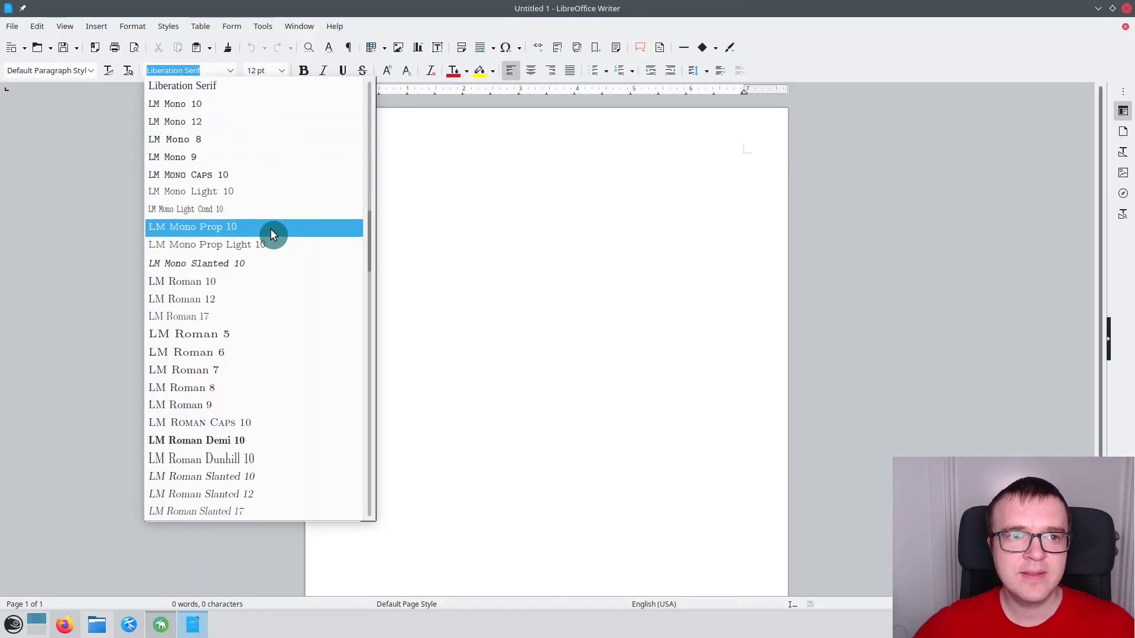
scroll(272, 235, "up", 15)
scroll(214, 309, "down", 10)
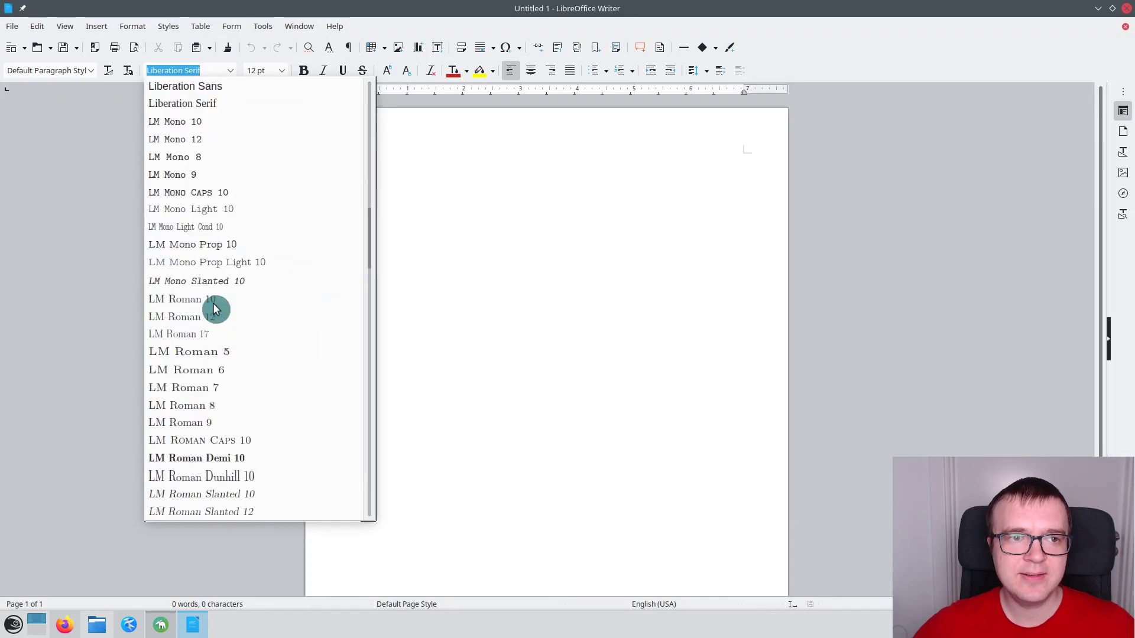
scroll(215, 309, "down", 15)
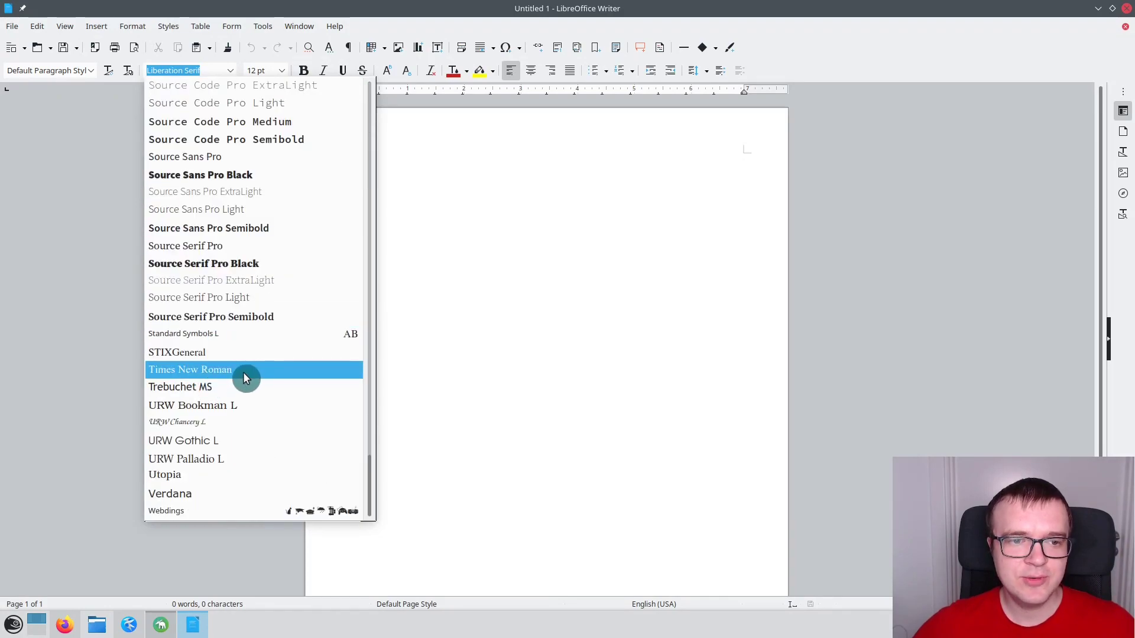
- Look through the beginning of the font name list for Microsoft fonts such as Comic Sans MS, and close the list
scroll(244, 377, "up", 20)
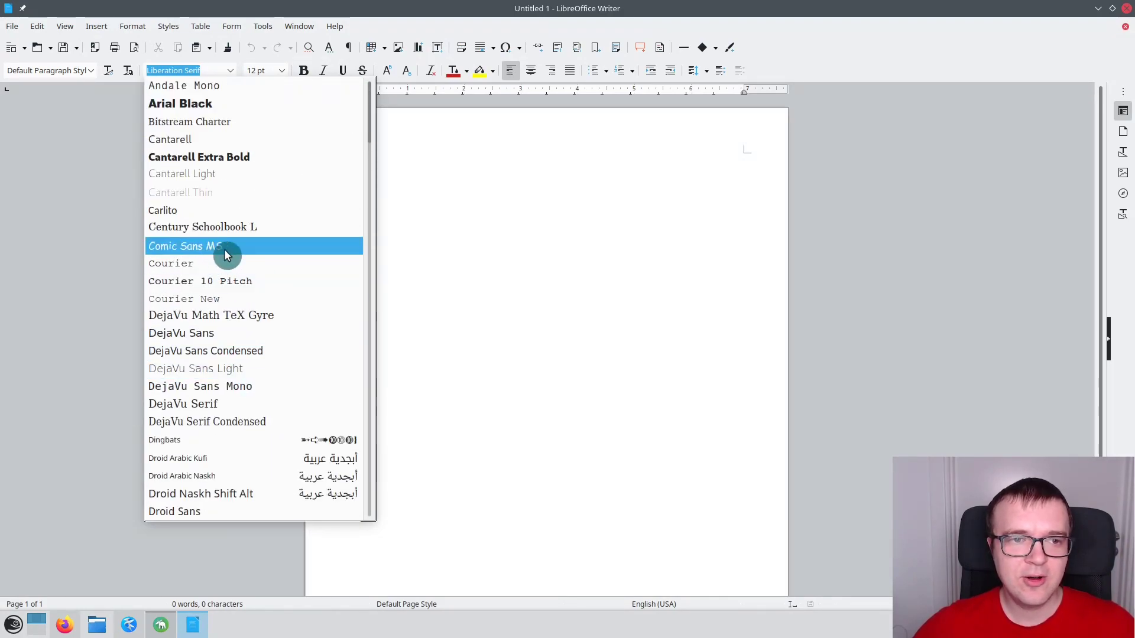
key("Escape")
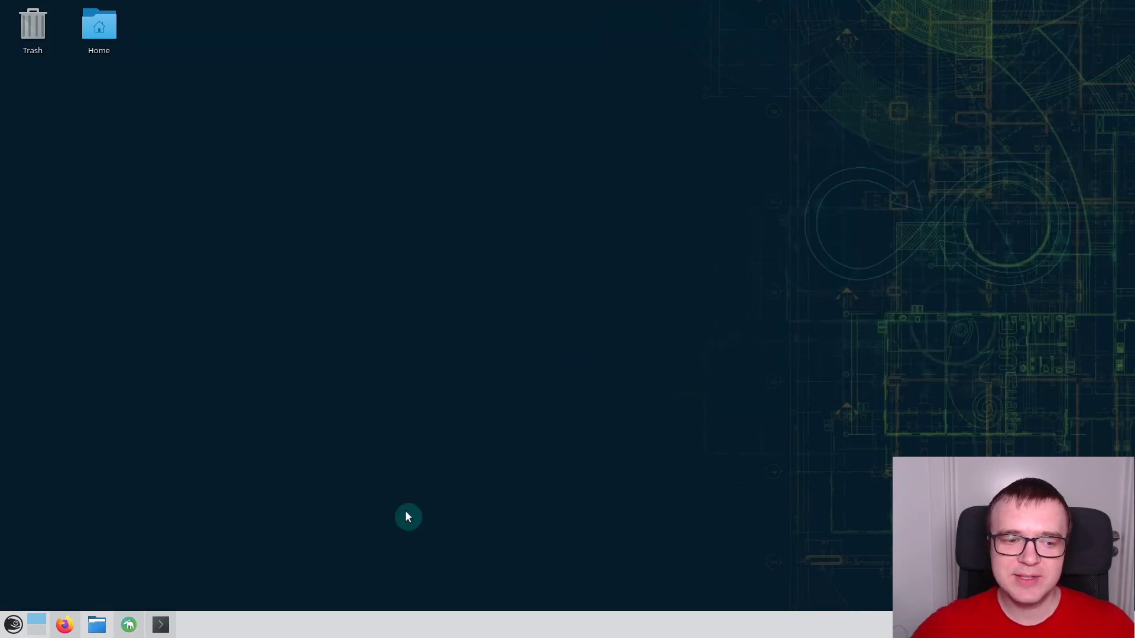
- In the Konsole terminal, display the current swappiness value with cat /proc/sys/vm/swappiness
left_click(160, 625)
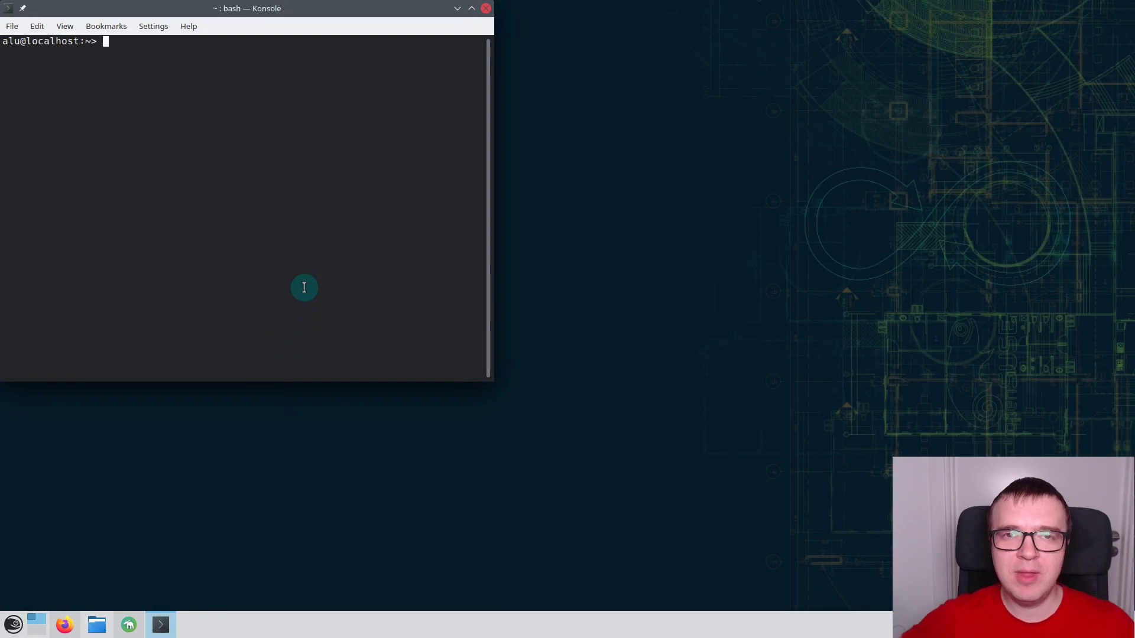
key("Up")
key("Up")
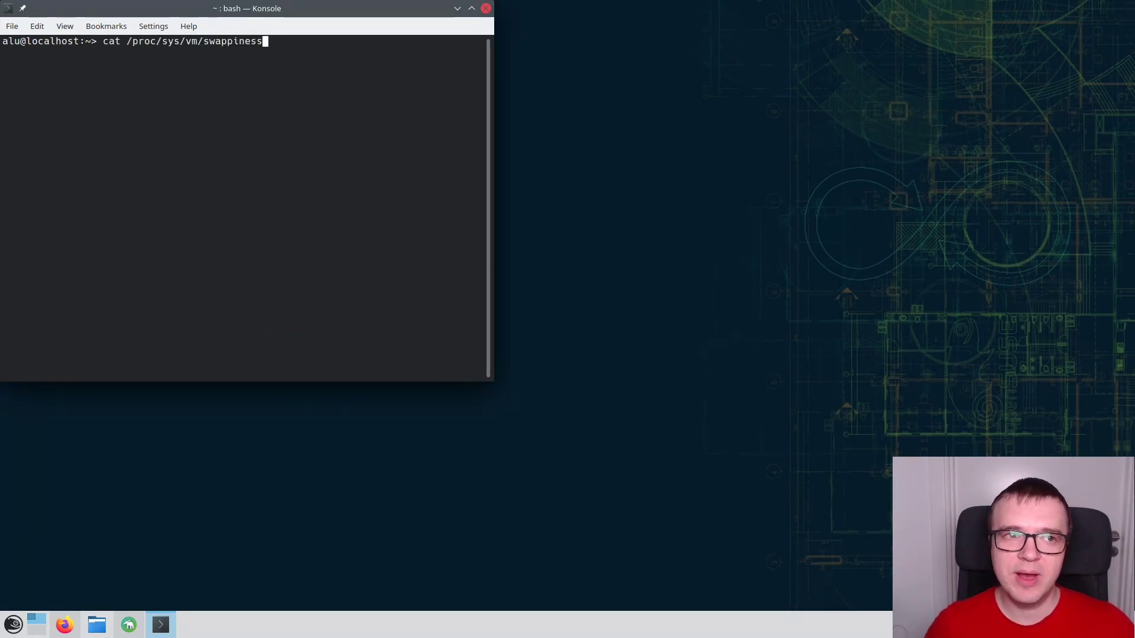
key("Return")
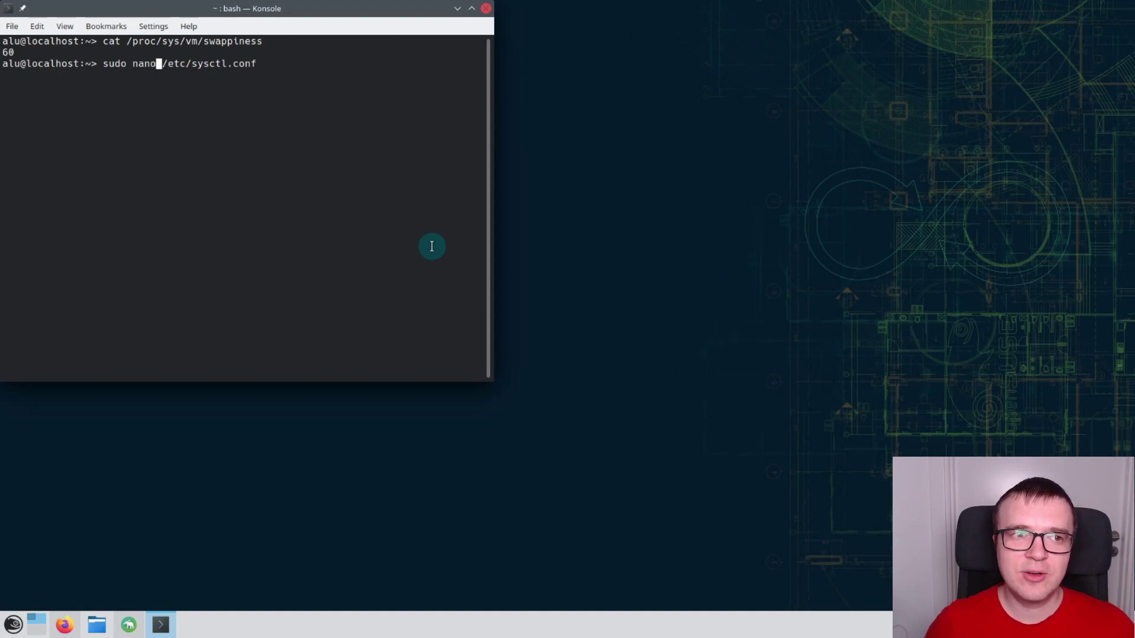
- Open /etc/sysctl.conf with sudo nano and add the line vm.swappiness=10 at the end of the file
key("Return")
key("Down")
key("Down")
key("Down")
key("Down")
key("Down")
key("Down")
key("Down")
key("Down")
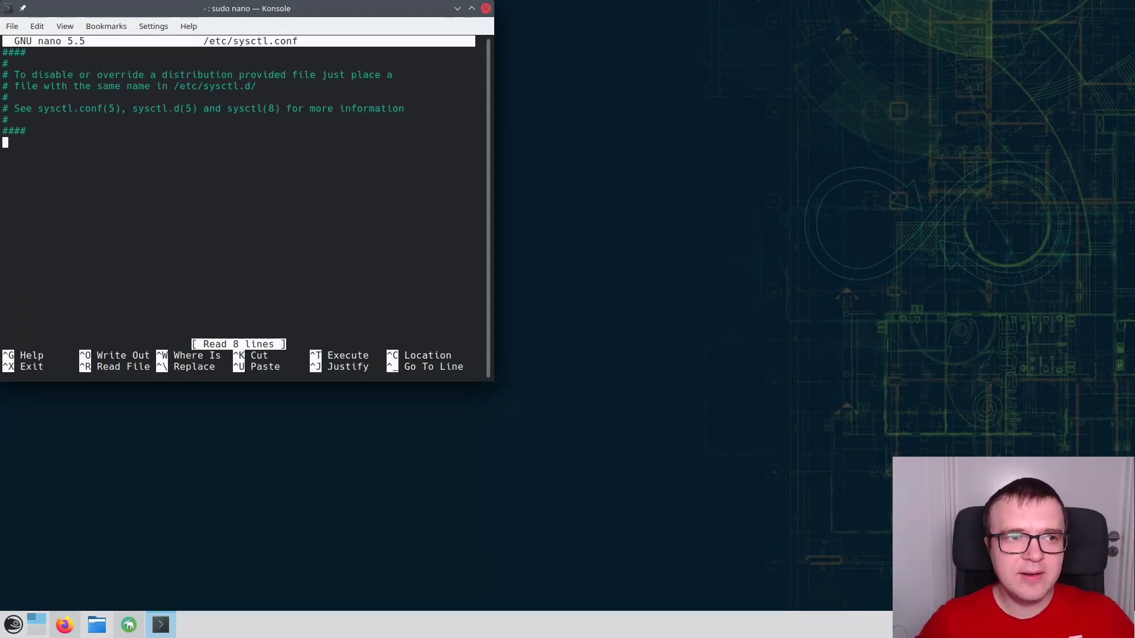
type("vm.swappiness=10")
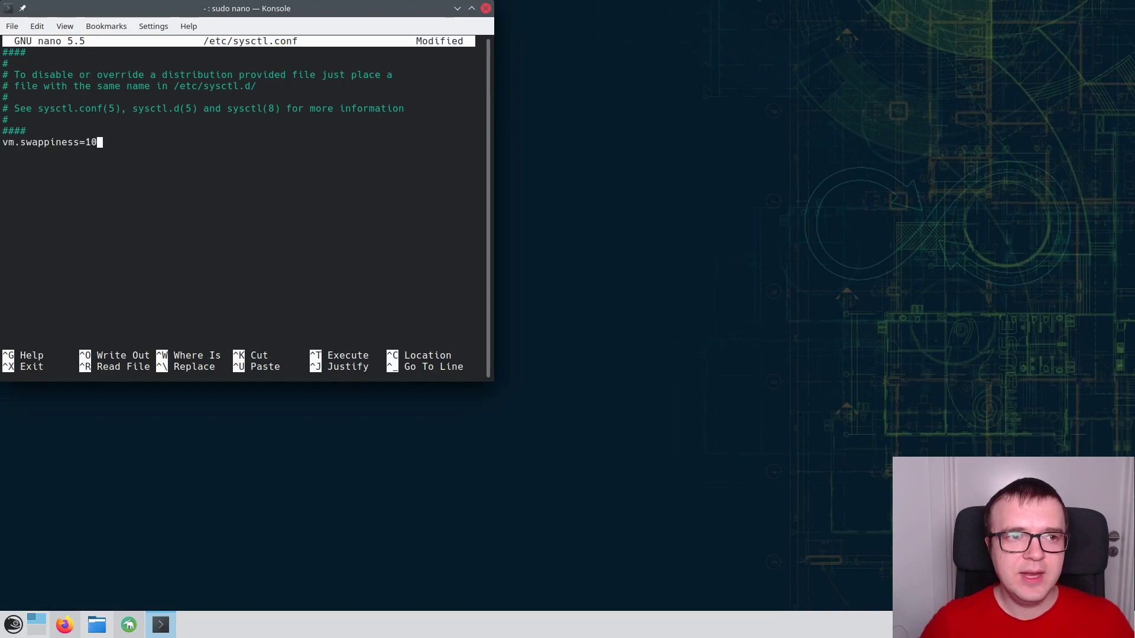
key("Return")
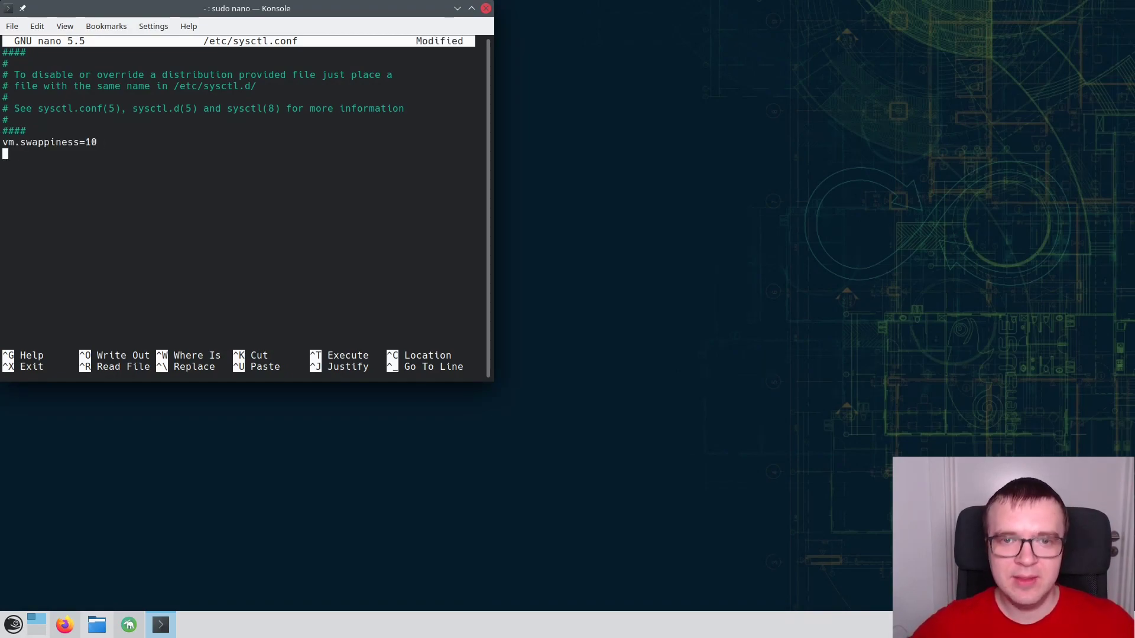
- Save the edited /etc/sysctl.conf under the same name and exit nano
key("ctrl+o")
key("Return")
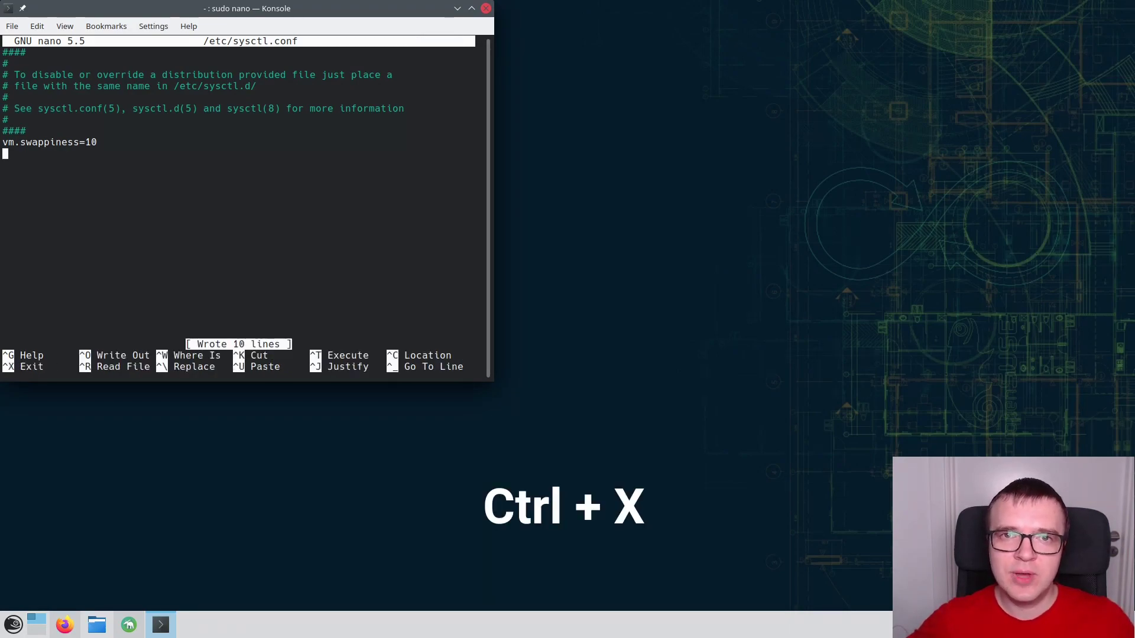
key("ctrl+x")
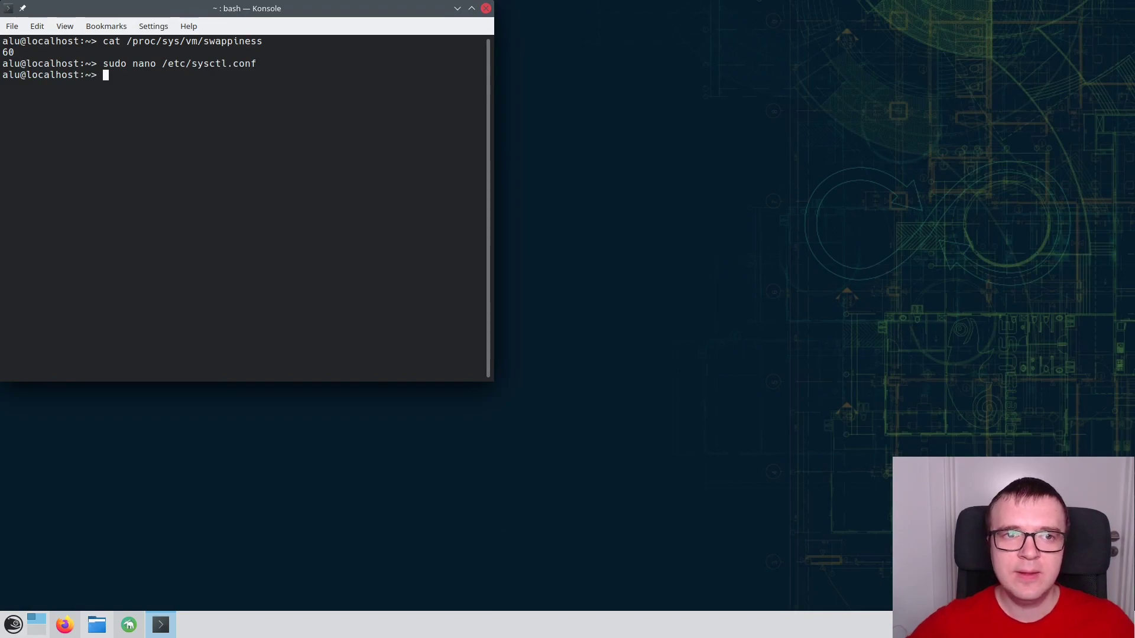
- Close the terminal and restart the computer
left_click(485, 8)
left_click(12, 625)
left_click(278, 598)
left_click(567, 361)
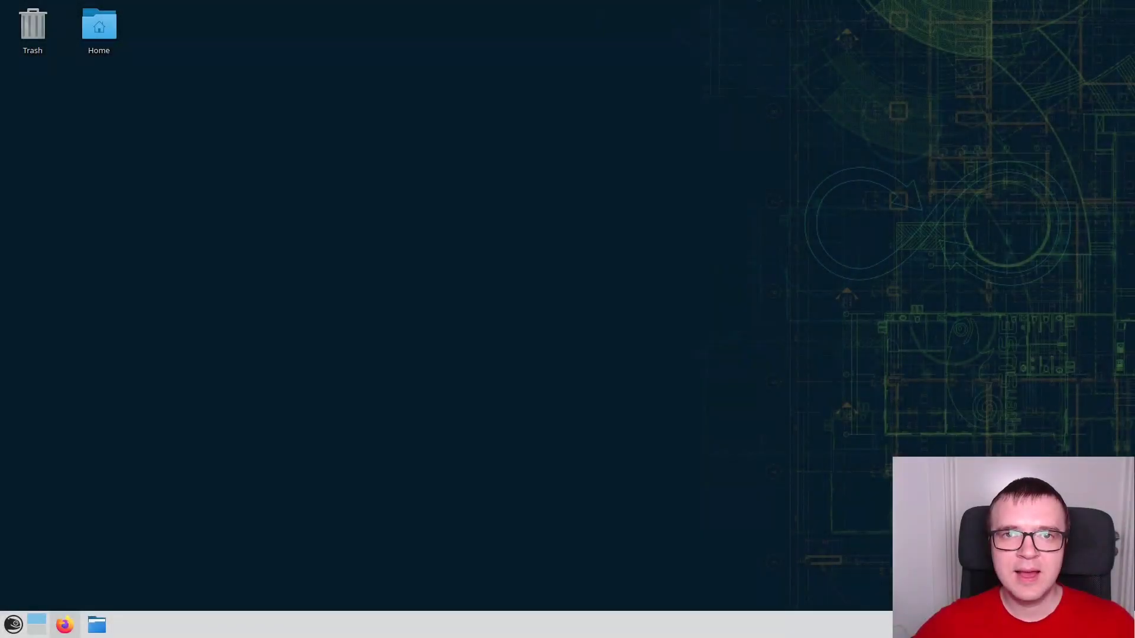
- Open Konsole, check the swappiness value with cat /proc/sys/vm/swappiness, and minimize the terminal
left_click(13, 625)
left_click(312, 410)
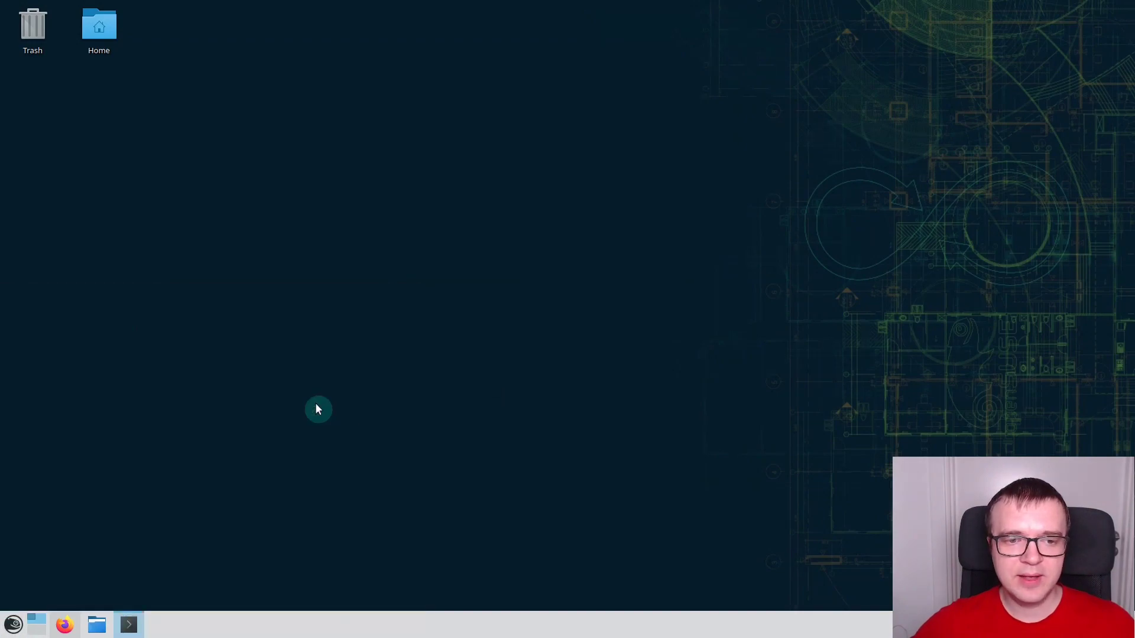
type("cat /proc/sys/vm/swappiness")
key("Return")
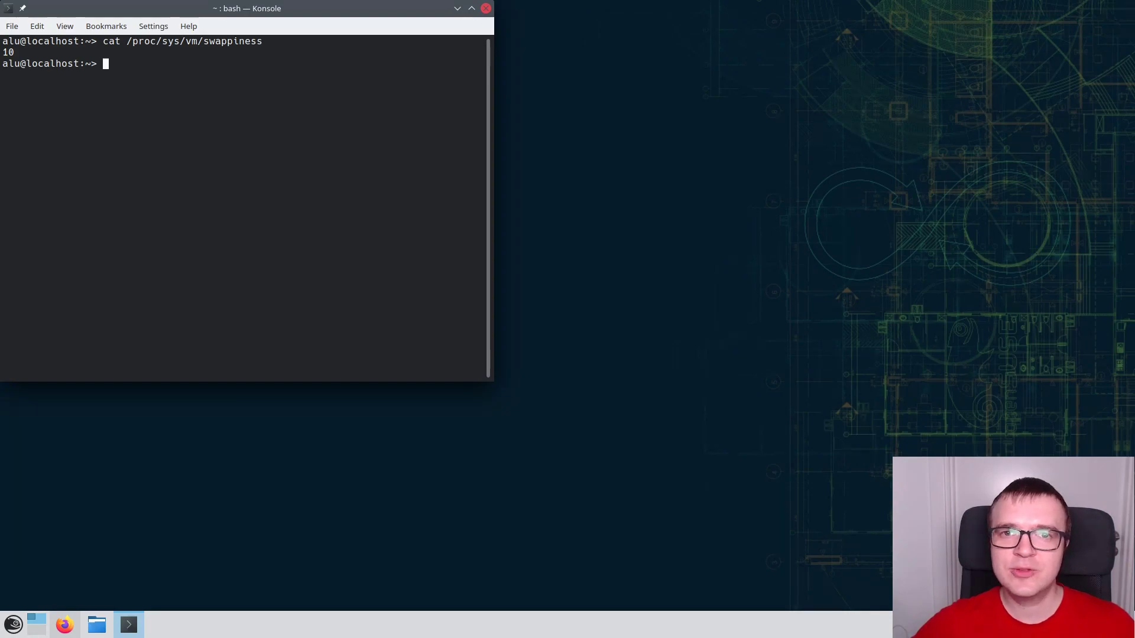
left_click(457, 8)
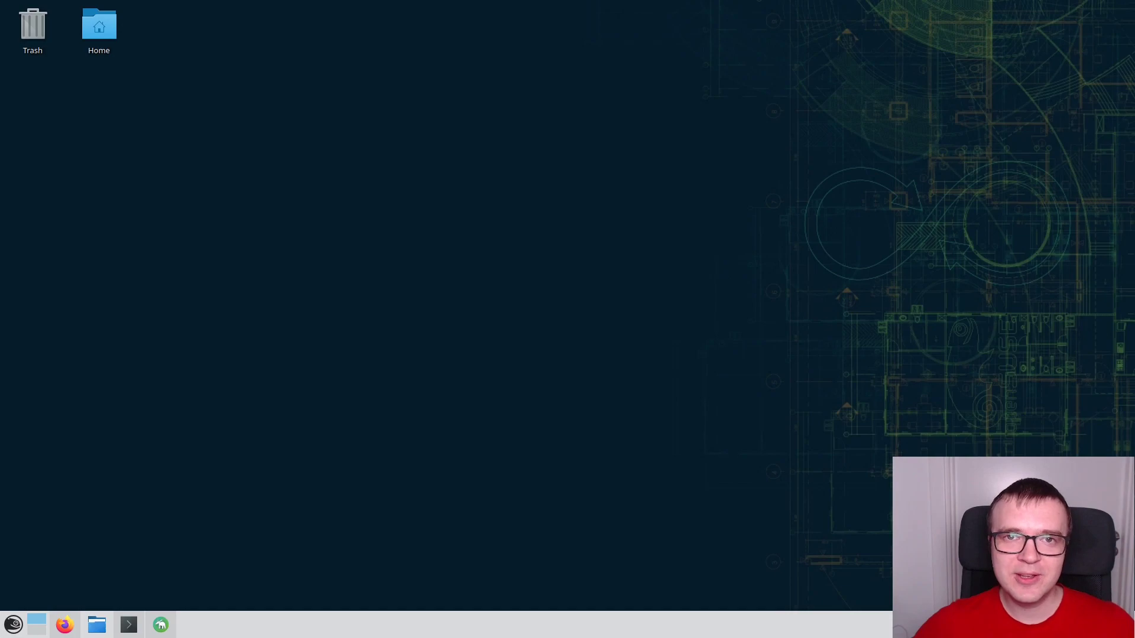
- In the YaST Boot Loader options, set the timeout to 0 seconds, save the settings, and minimize YaST
left_click(161, 624)
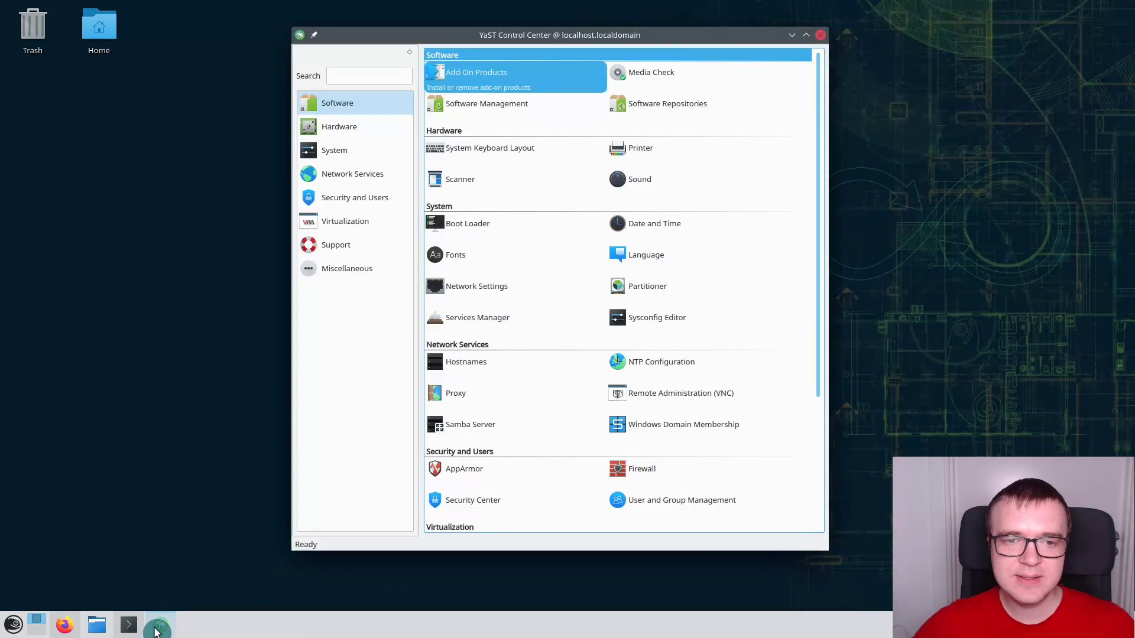
left_click(484, 230)
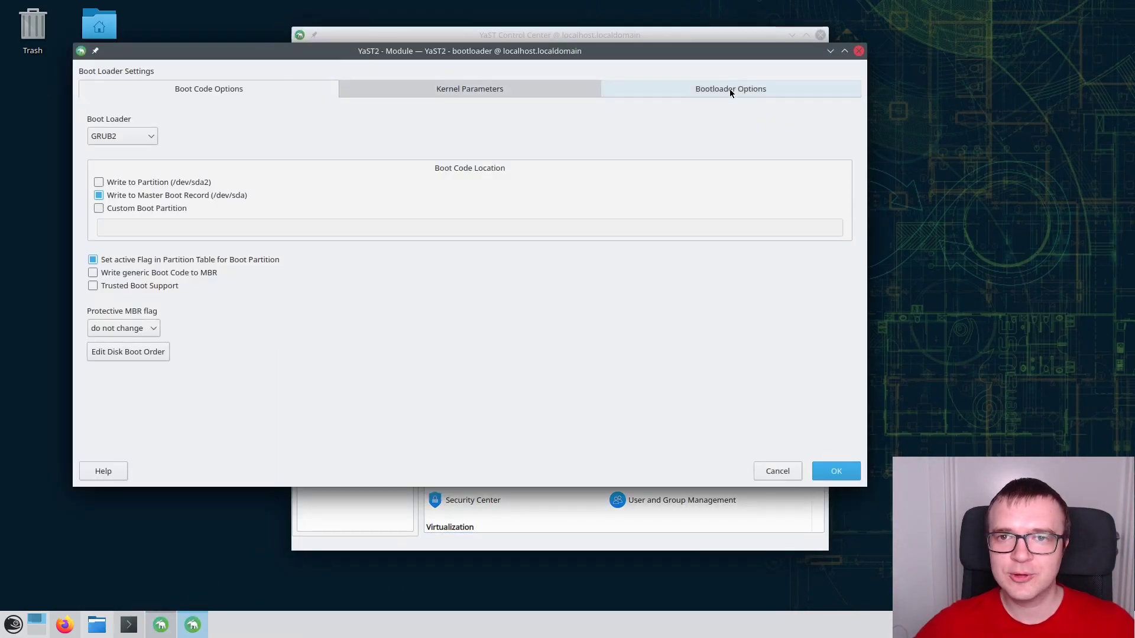
left_click(729, 89)
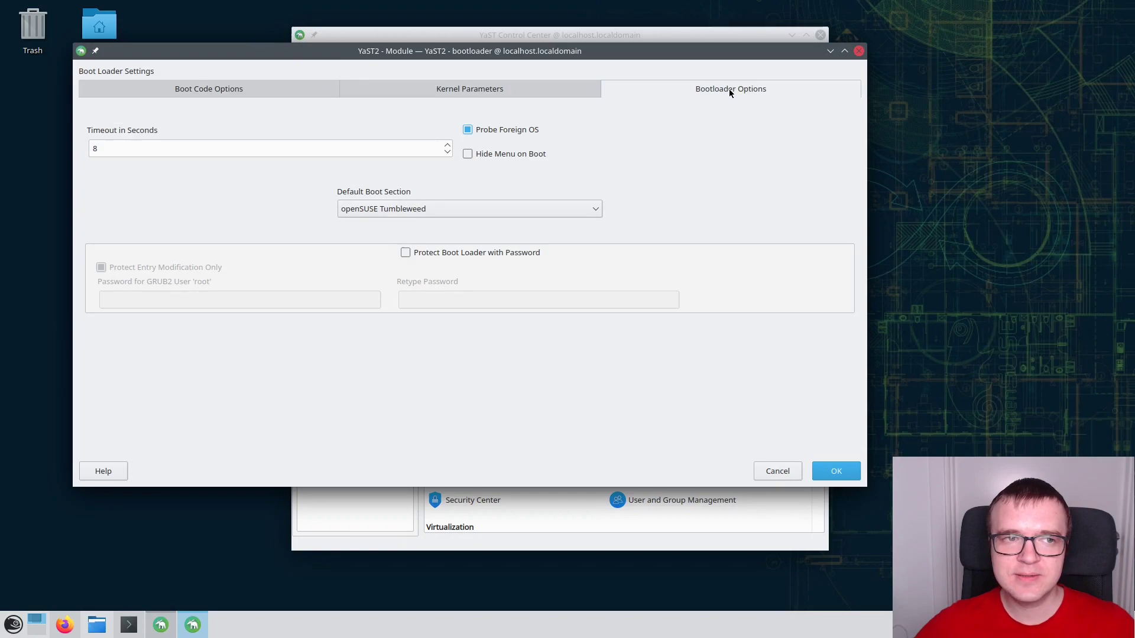
left_click(447, 152)
left_click(448, 152)
left_click(448, 153)
left_click(448, 154)
left_click(447, 154)
left_click(447, 153)
left_click(447, 153)
left_click(448, 154)
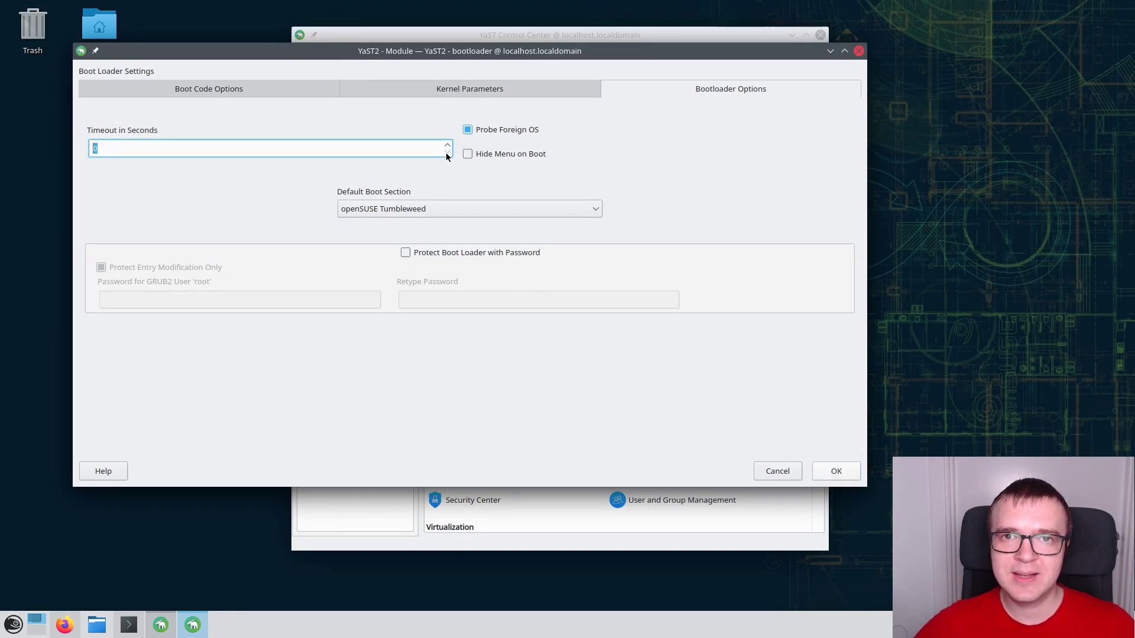
left_click(837, 472)
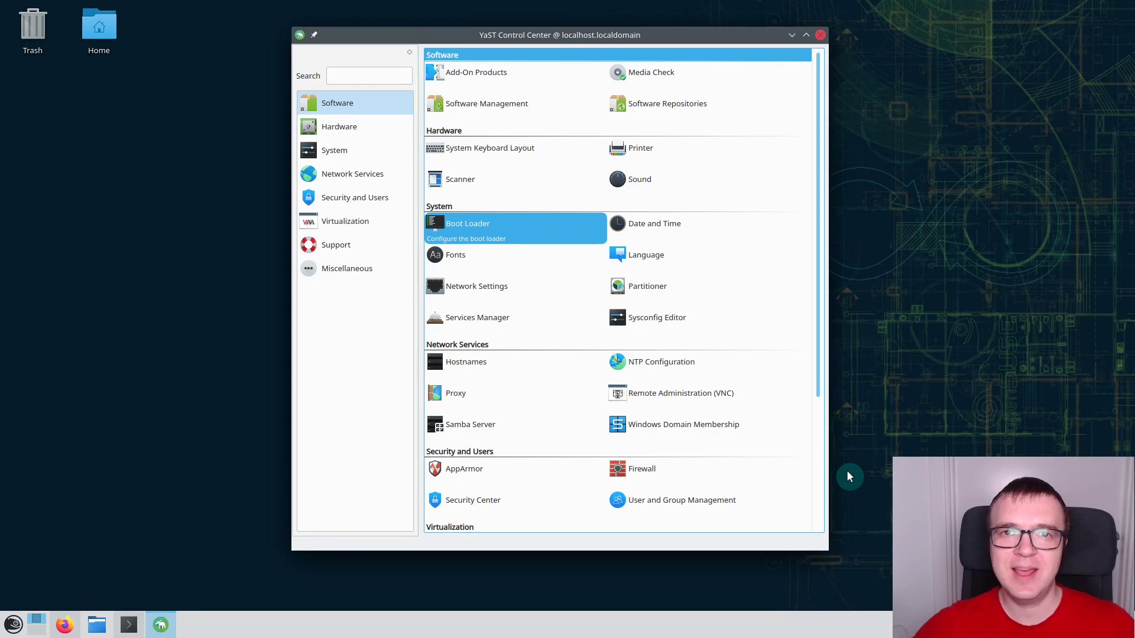
left_click(792, 35)
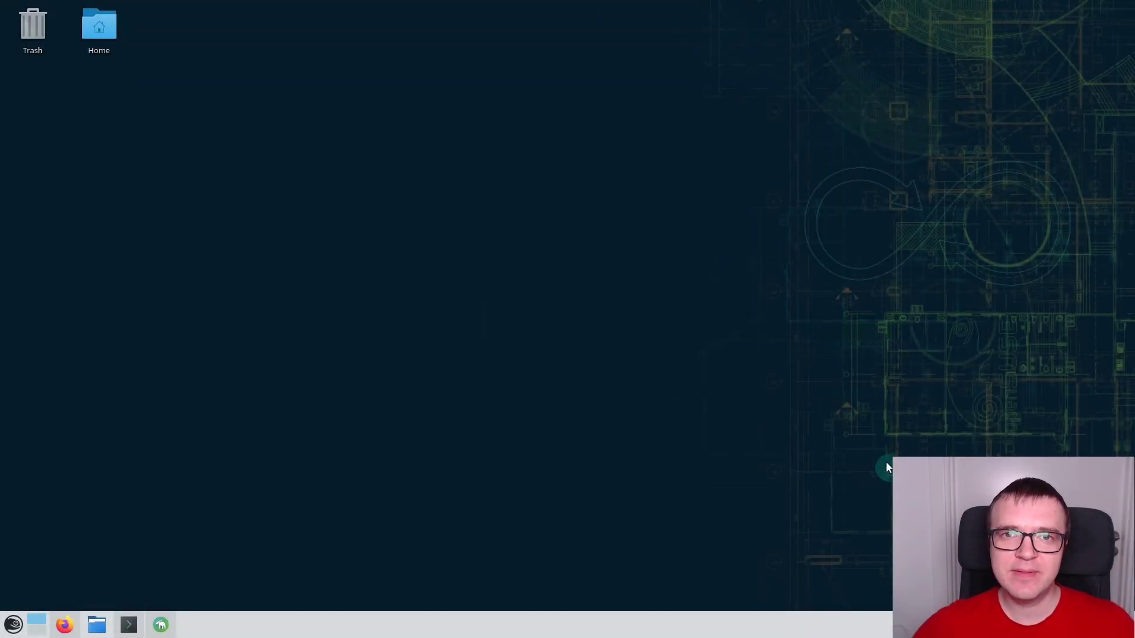
- Open the Home folder in Dolphin, try how the Pictures folder opens, and minimize the file manager
left_click(96, 34)
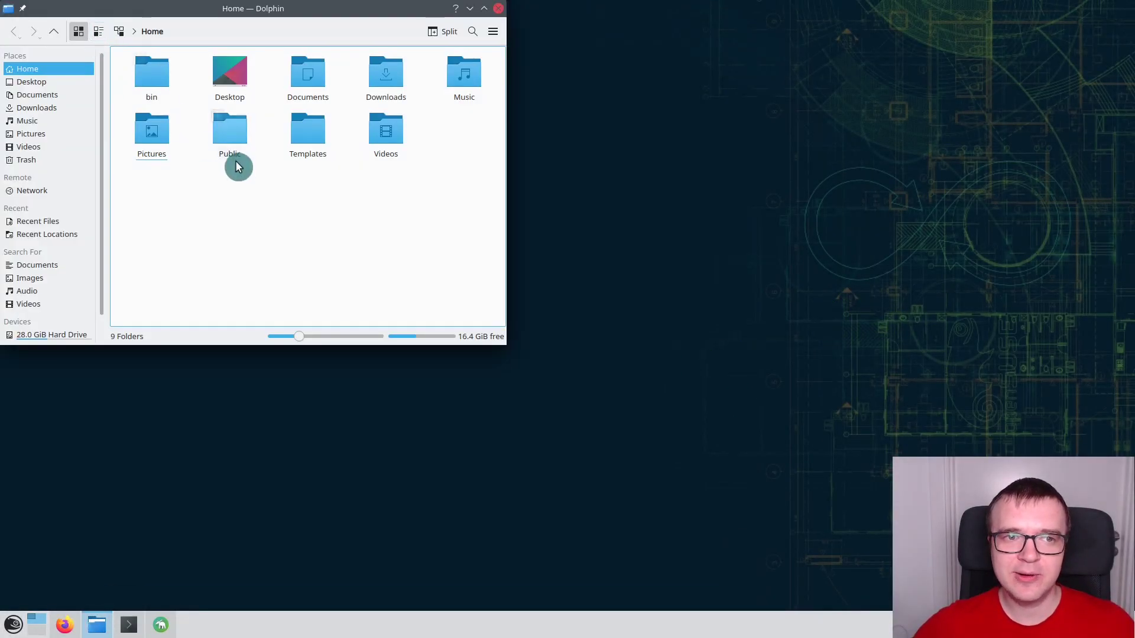
left_click(152, 142)
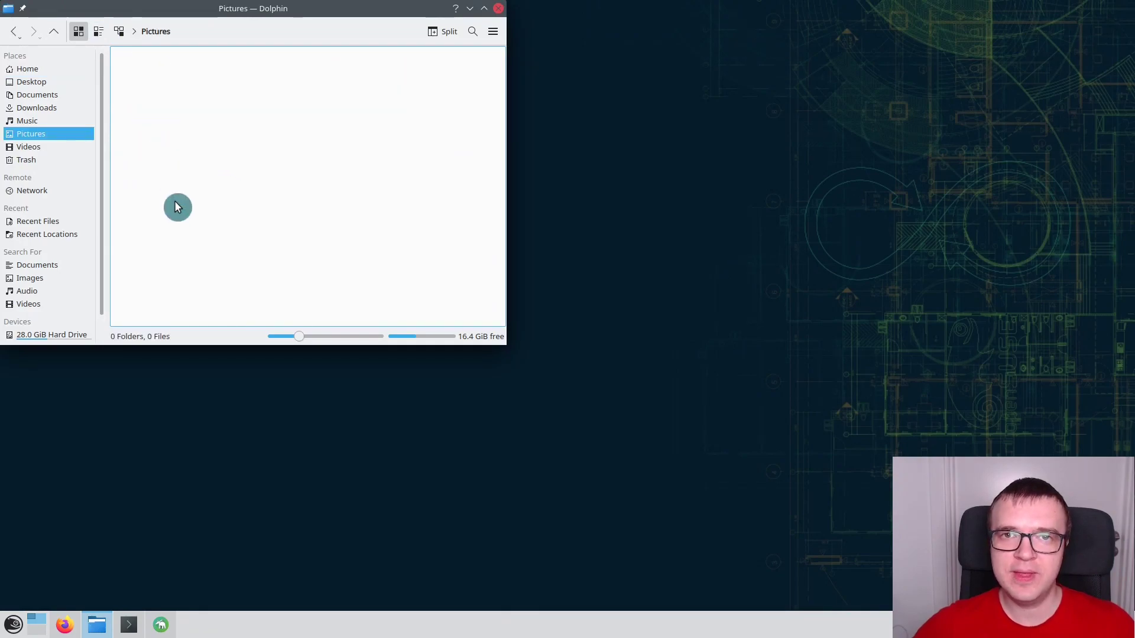
left_click(37, 74)
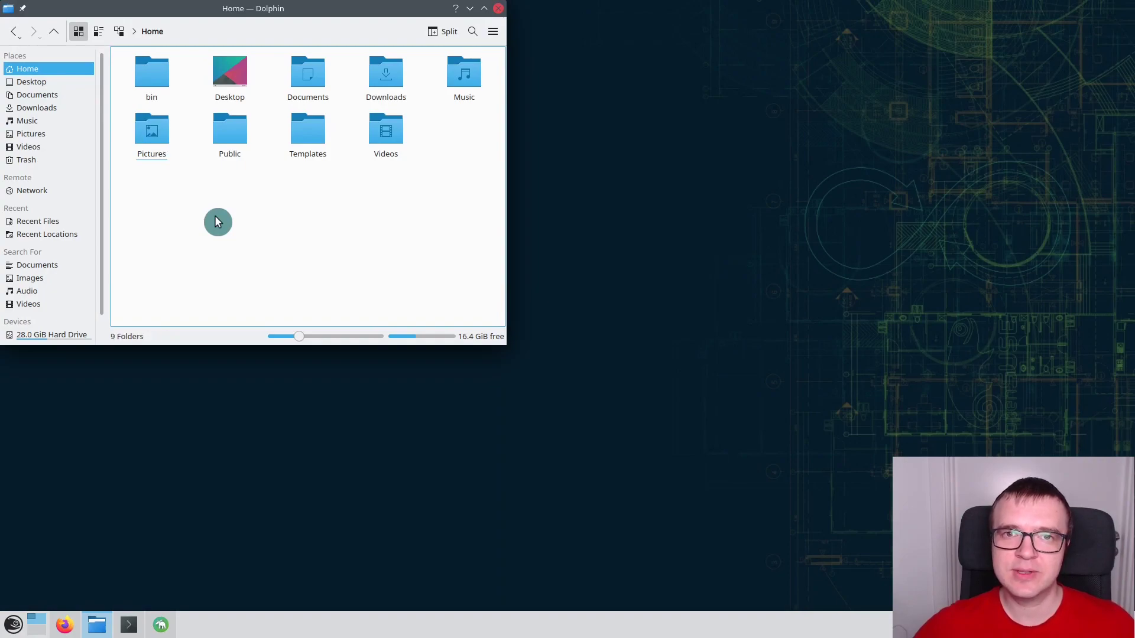
left_click(151, 136)
left_click(187, 186)
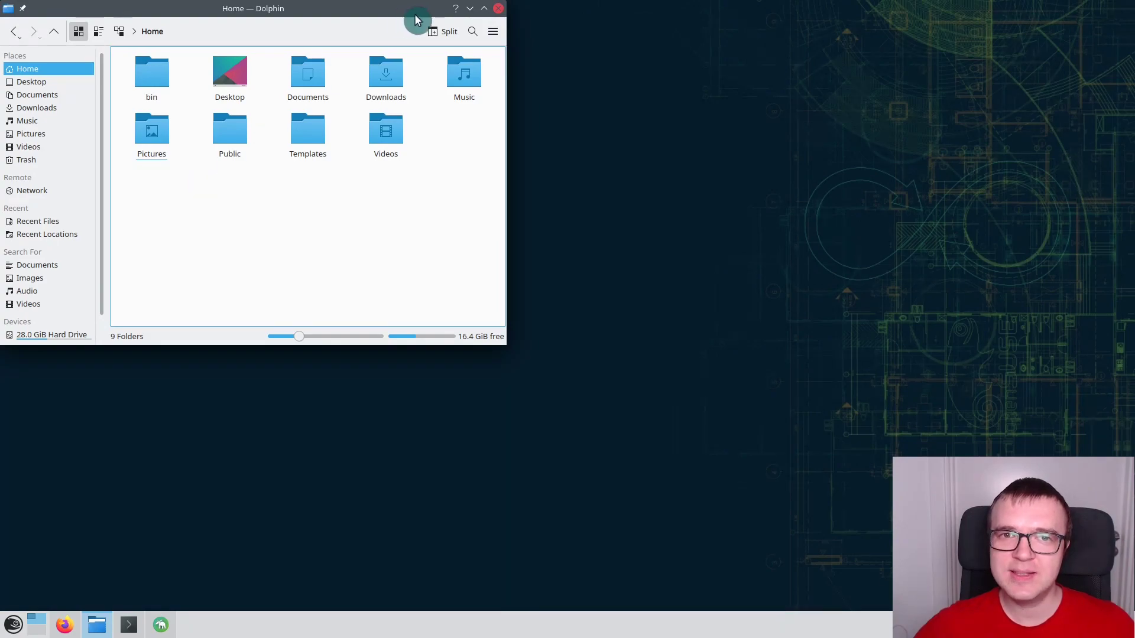
left_click(470, 8)
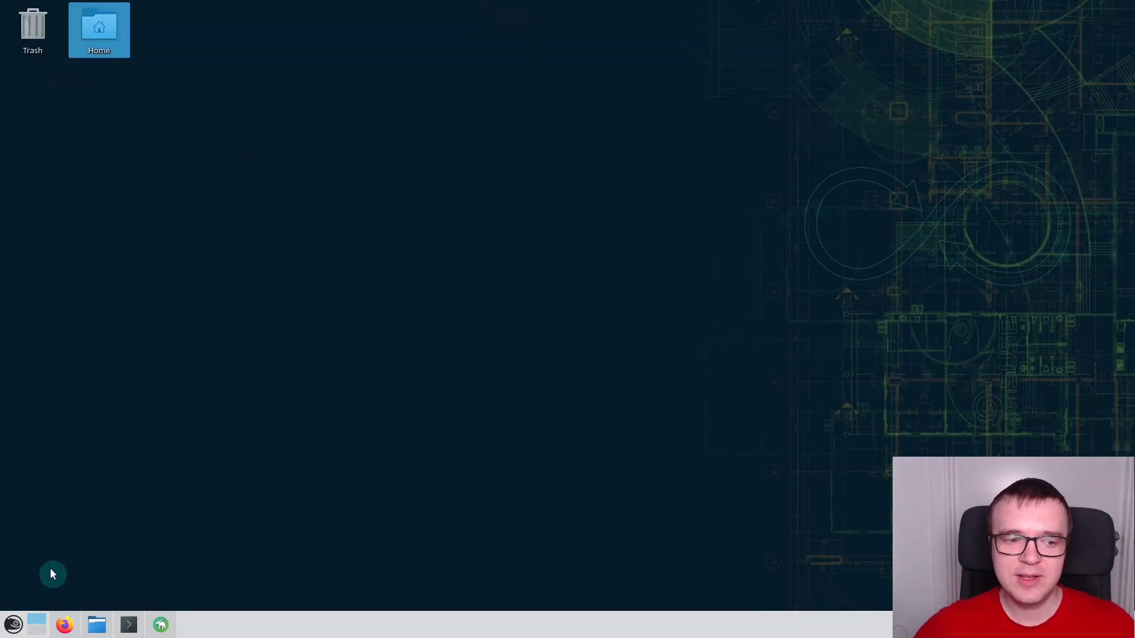
- In System Settings' General Behavior, set clicking files or folders to "Selects them", apply it, and close the settings
left_click(13, 625)
left_click(176, 423)
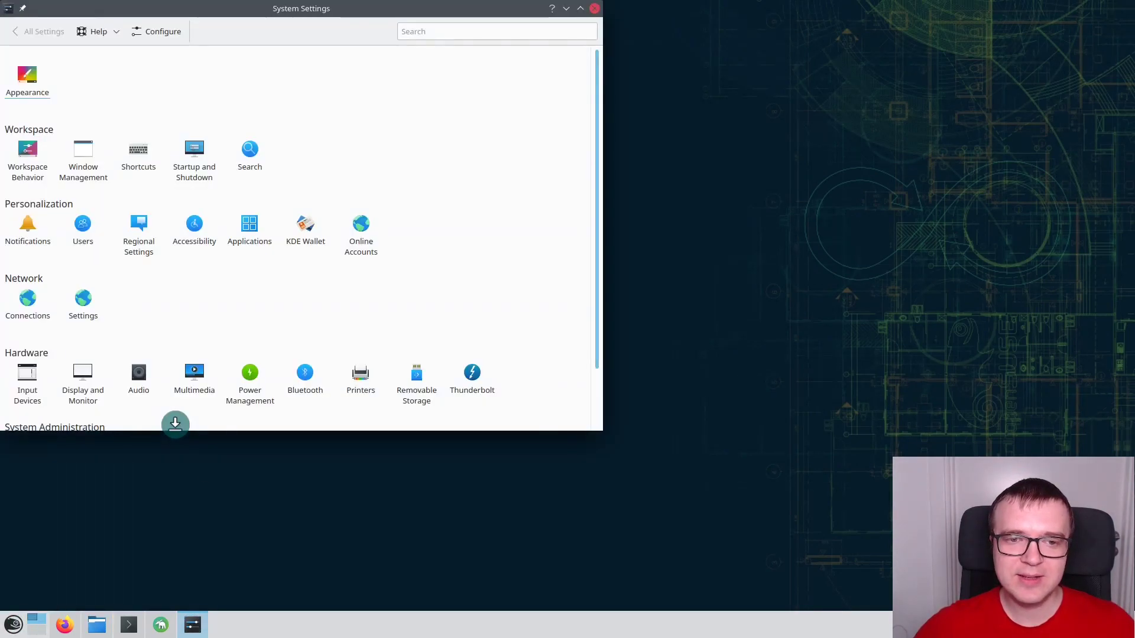
left_click(28, 158)
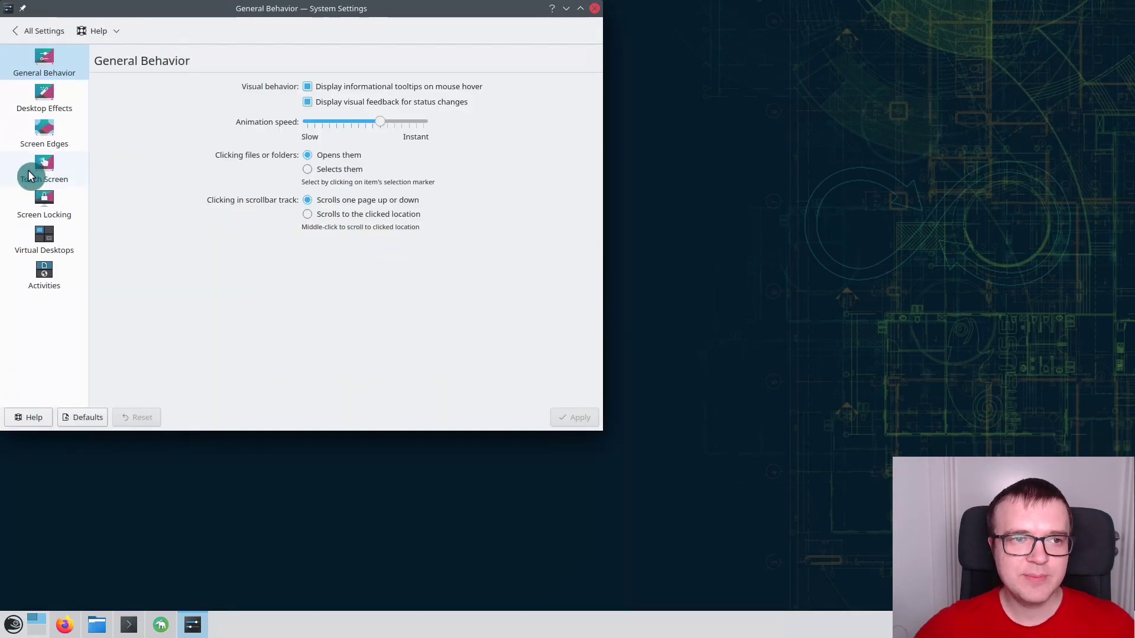
left_click(308, 172)
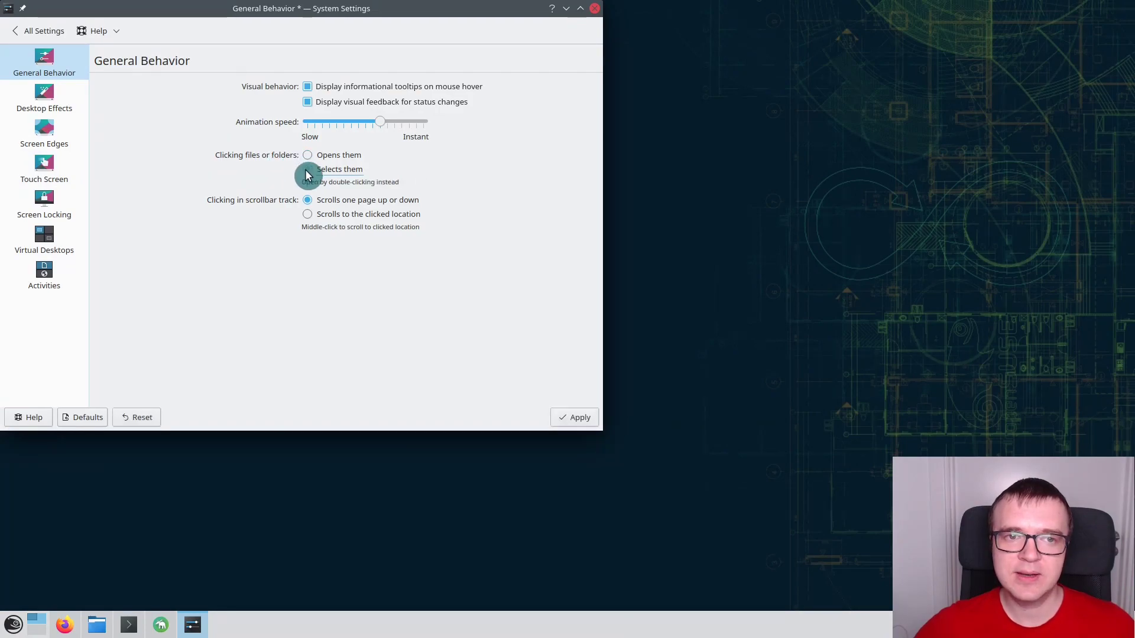
left_click(565, 412)
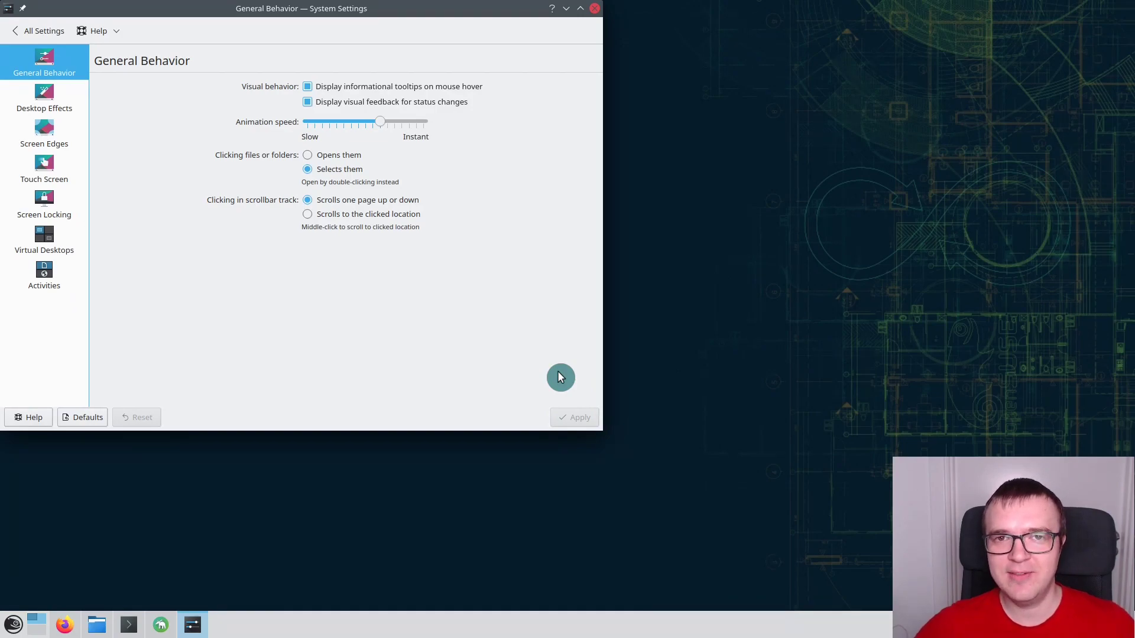
left_click(595, 9)
- Test the new folder behavior in Dolphin's Home by opening Pictures and selecting folders such as Public, Templates, and Downloads
left_click(99, 40)
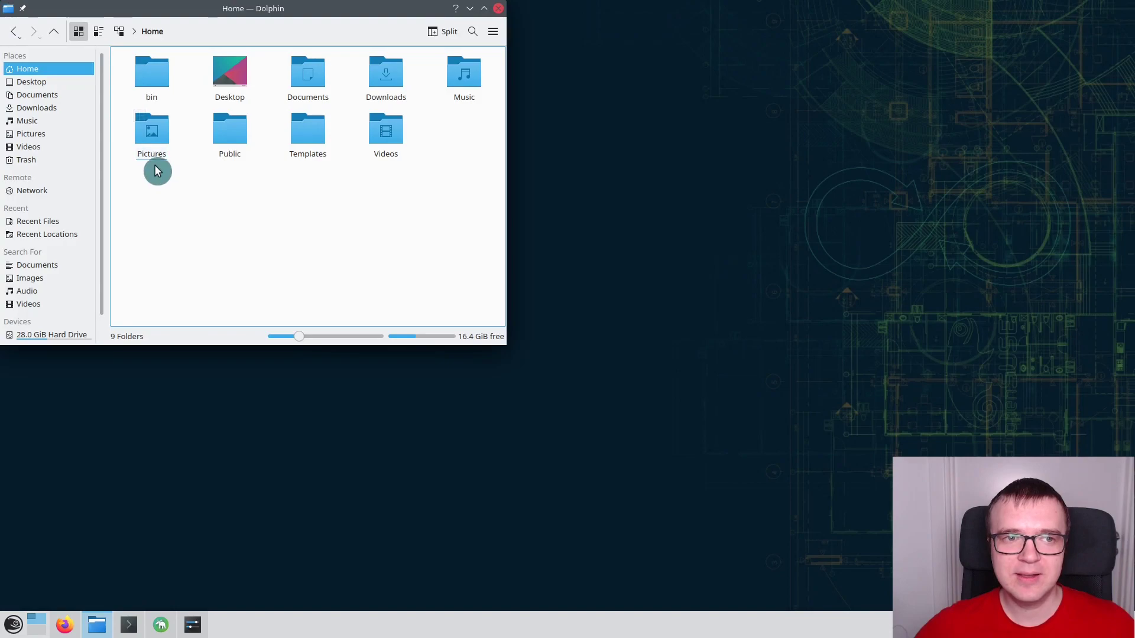
left_click(152, 145)
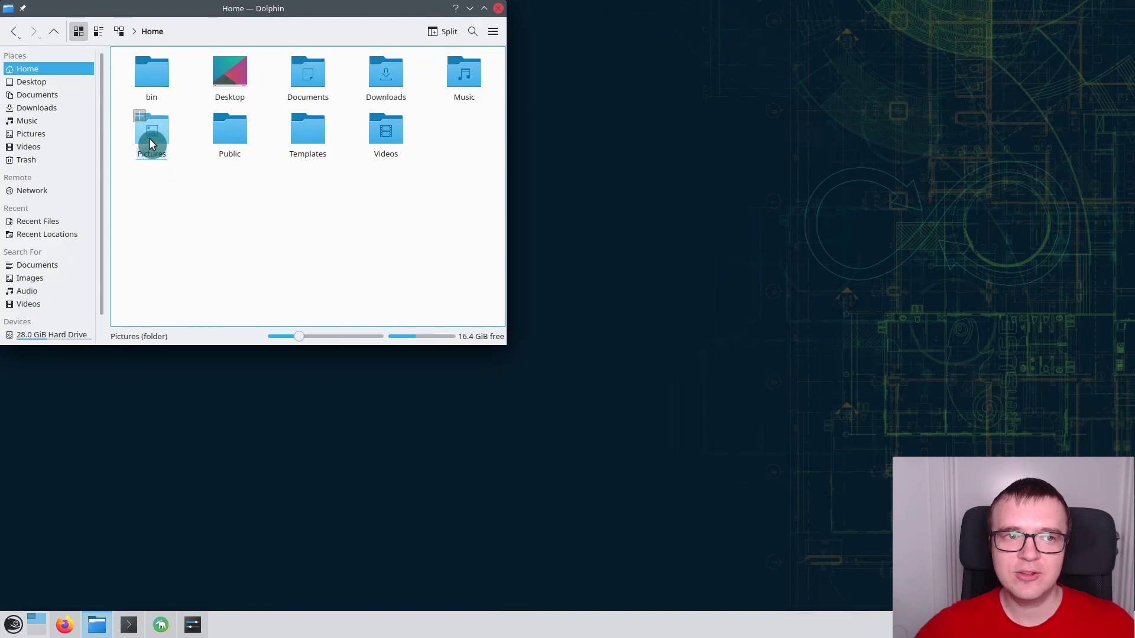
left_click(152, 144)
left_click(26, 70)
left_click(231, 131)
left_click(313, 135)
left_click(387, 89)
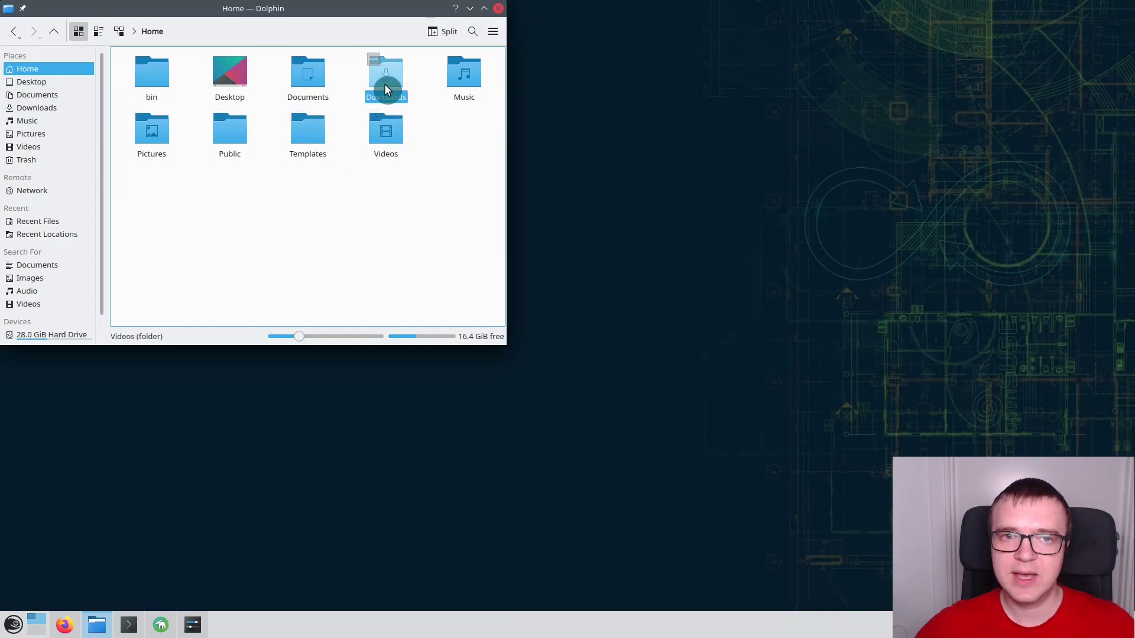
left_click(470, 8)
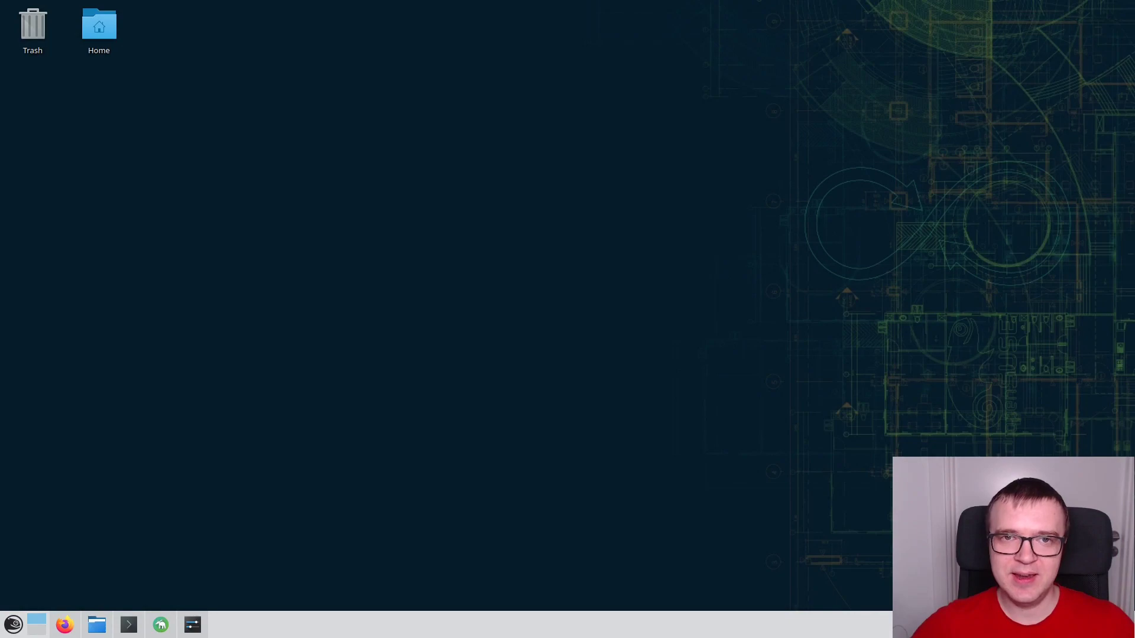
- Open Software Management from the YaST Control Center and move its window fully into view
left_click(161, 625)
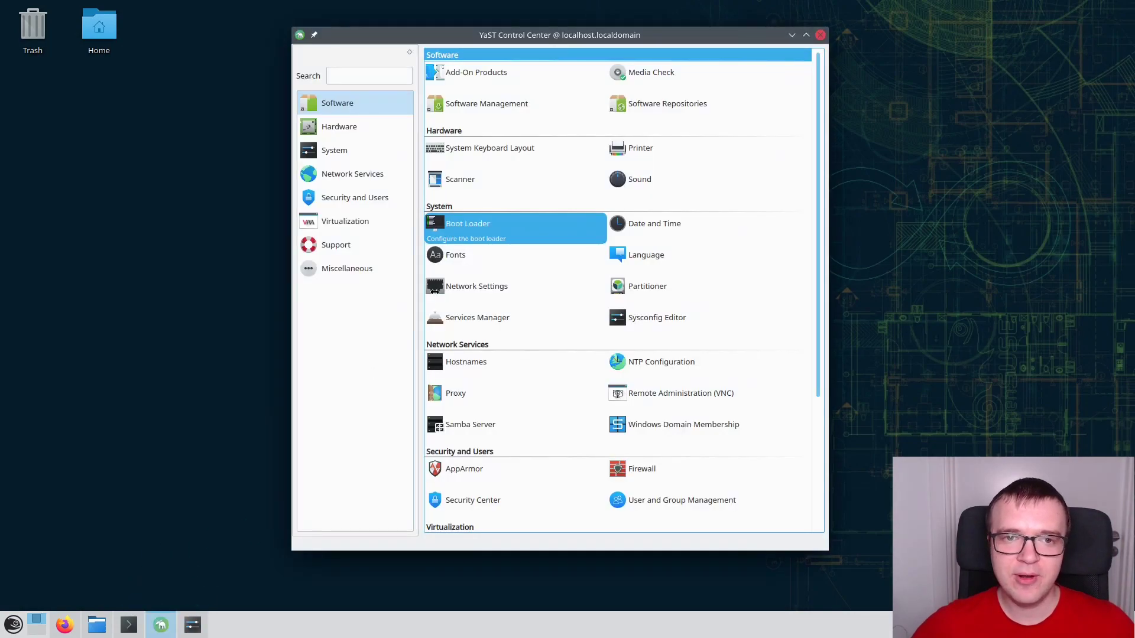
left_click(487, 111)
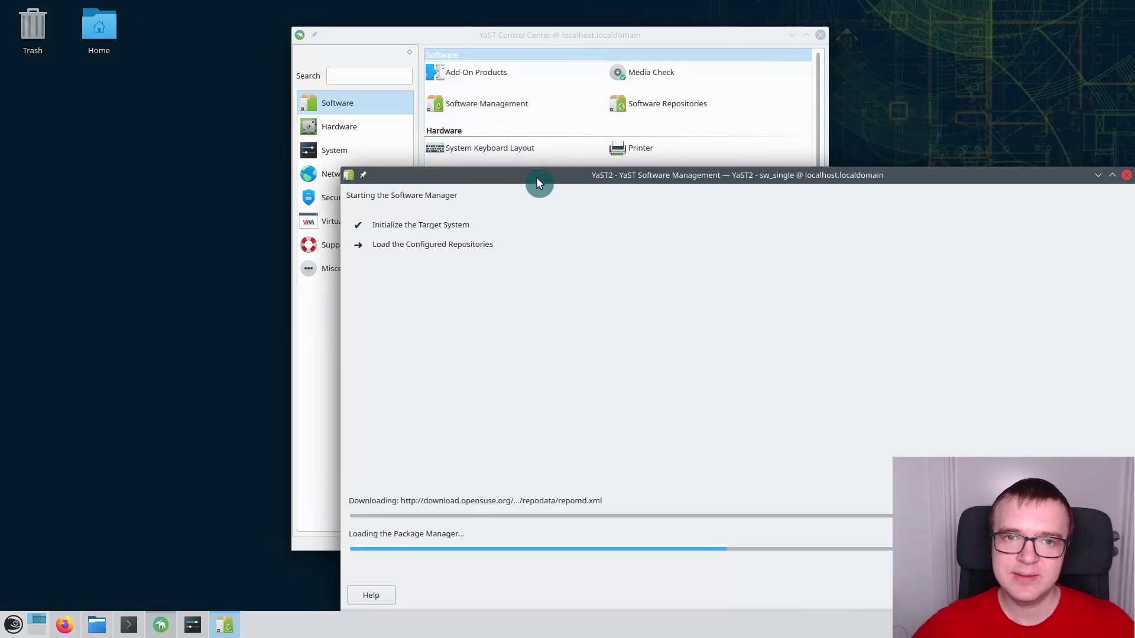
left_click_drag(537, 176, 243, 47)
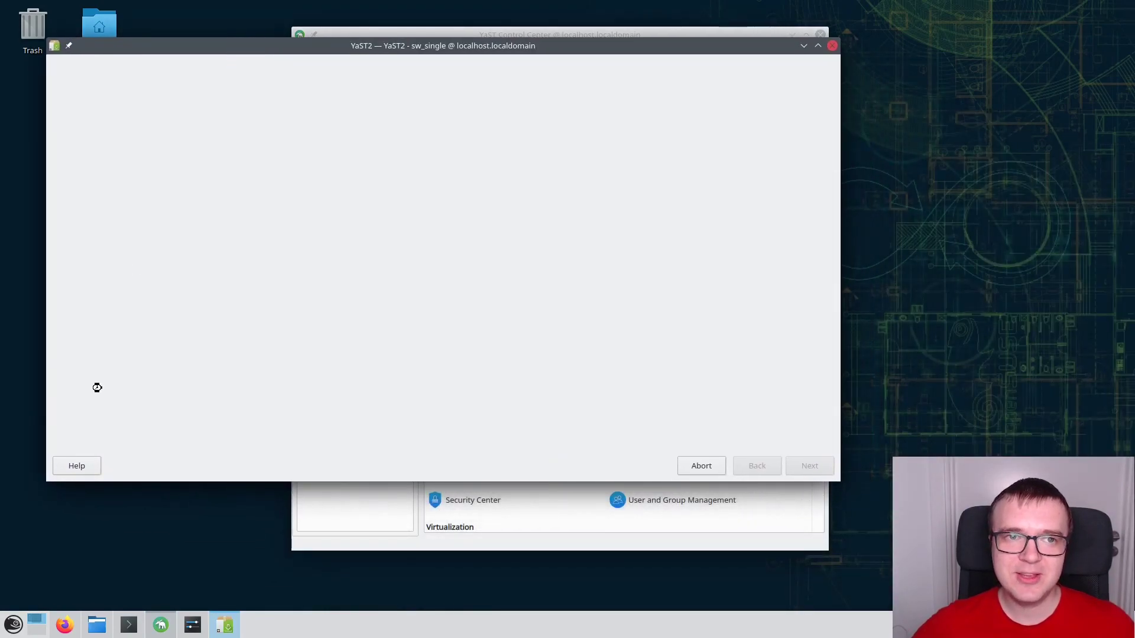
- Launch the Discover software store, minimize the YaST package manager to view its Featured page, and close Discover
left_click(12, 627)
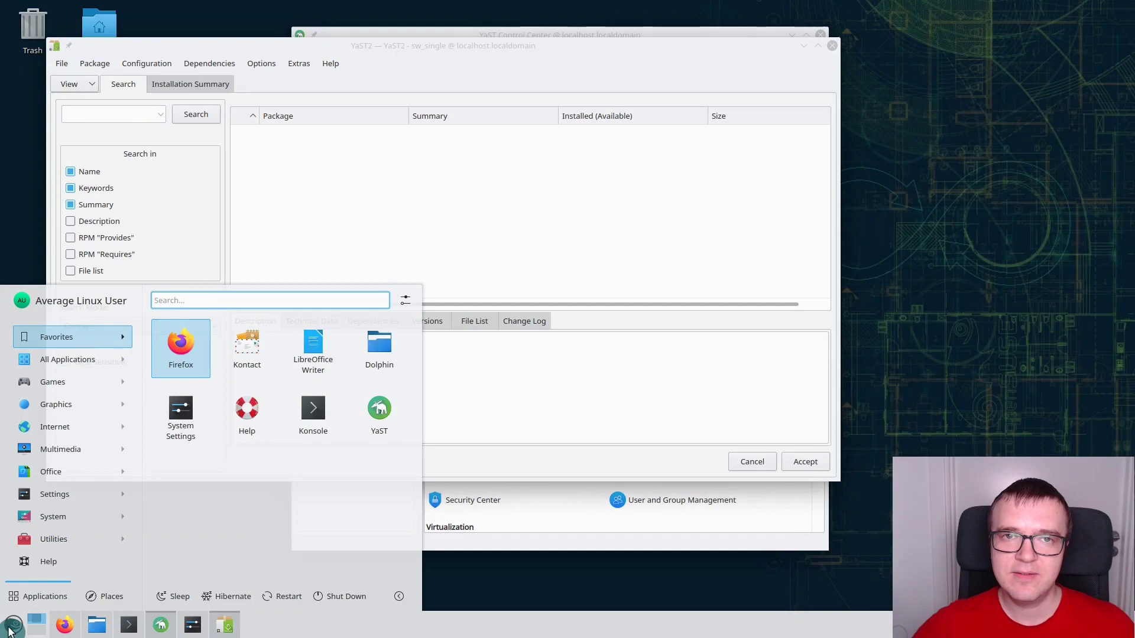
type("dis")
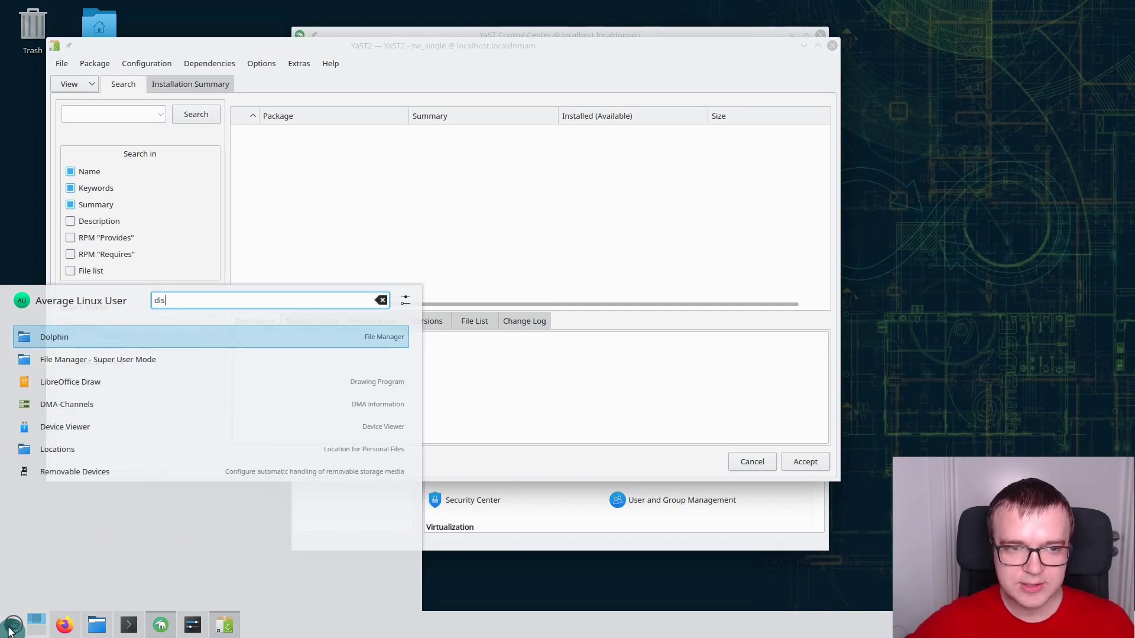
left_click(51, 358)
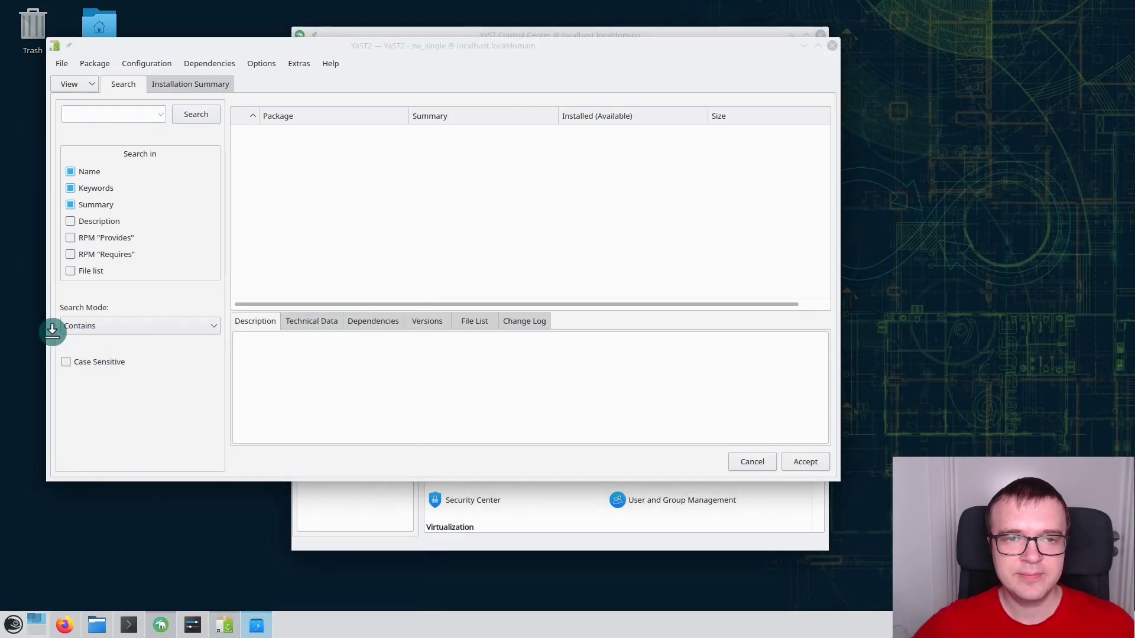
left_click(576, 53)
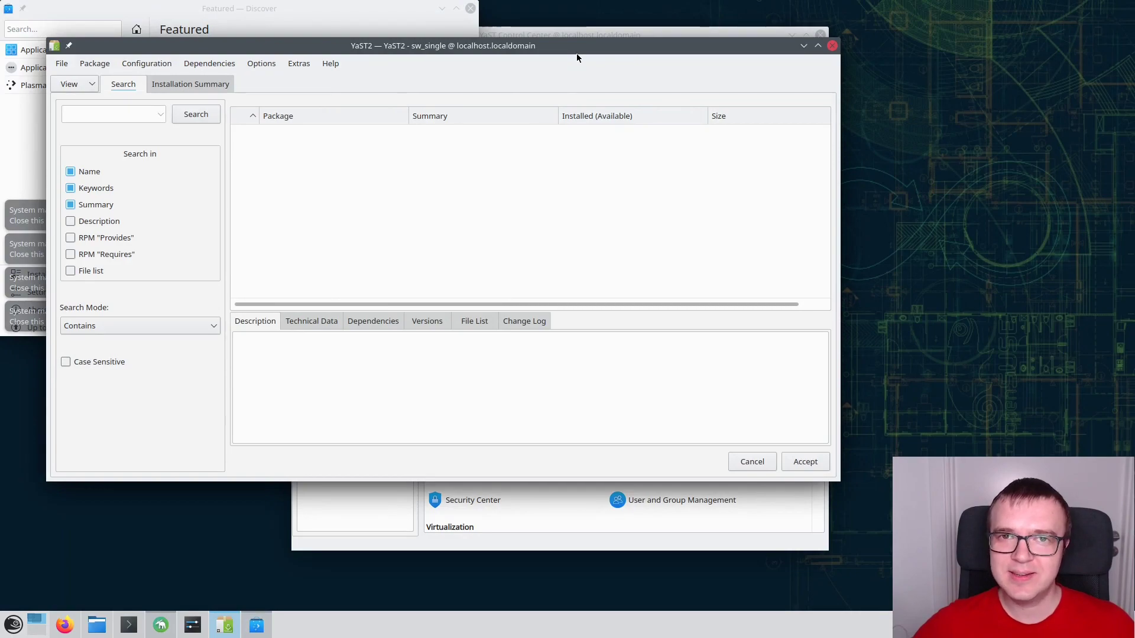
left_click(803, 49)
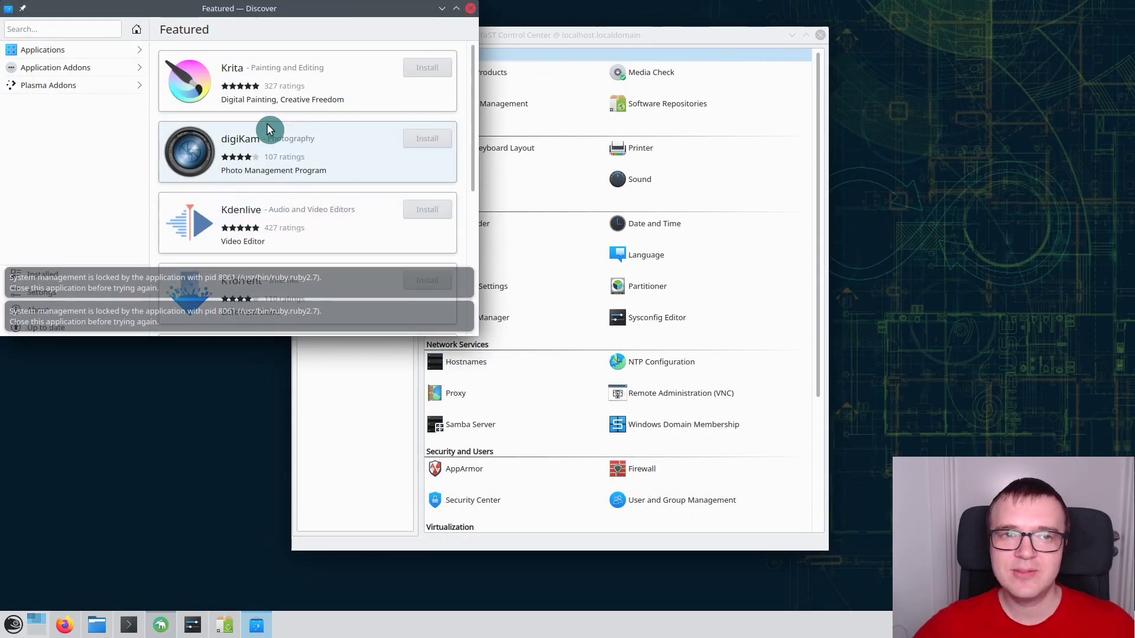
left_click(470, 9)
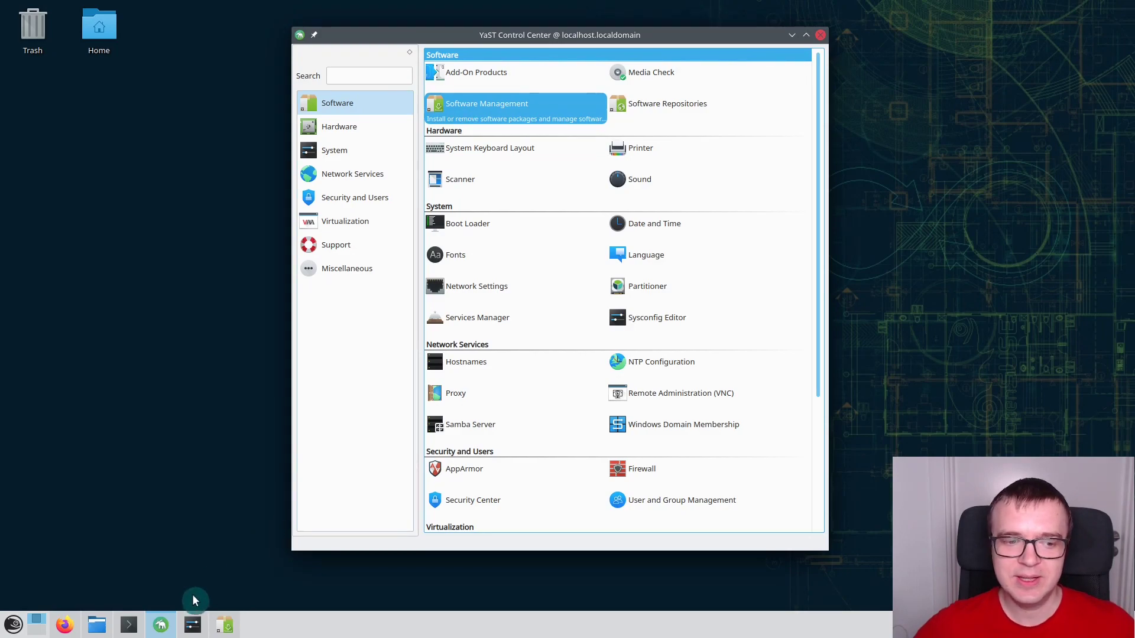
- Minimize the YaST Control Center and search the YaST package manager for "discover"
left_click(163, 627)
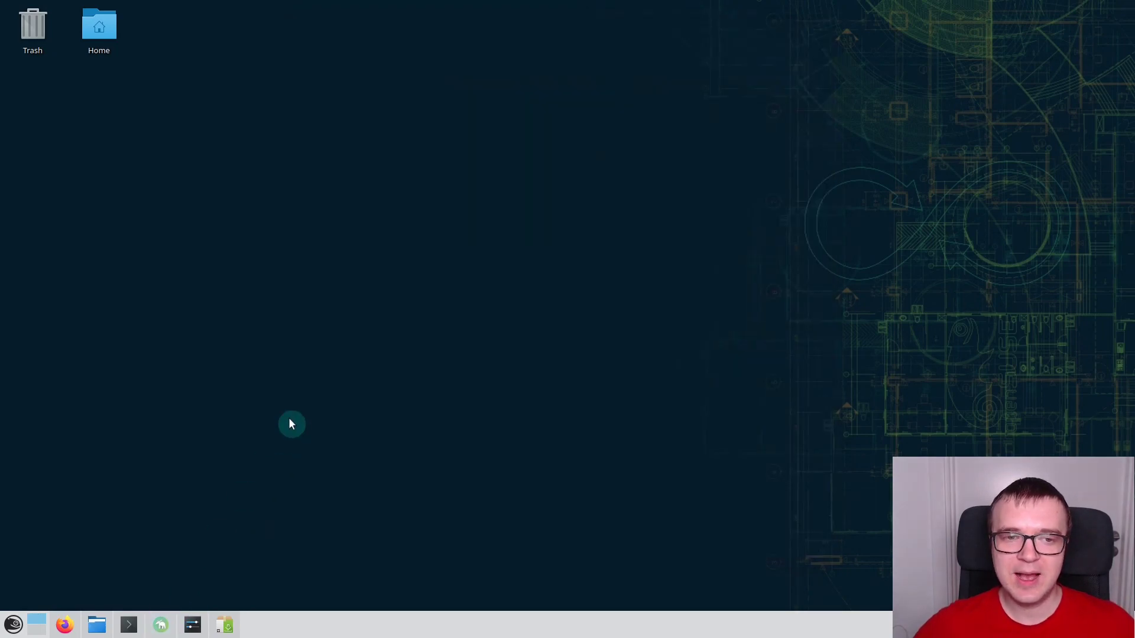
left_click(224, 625)
left_click(139, 115)
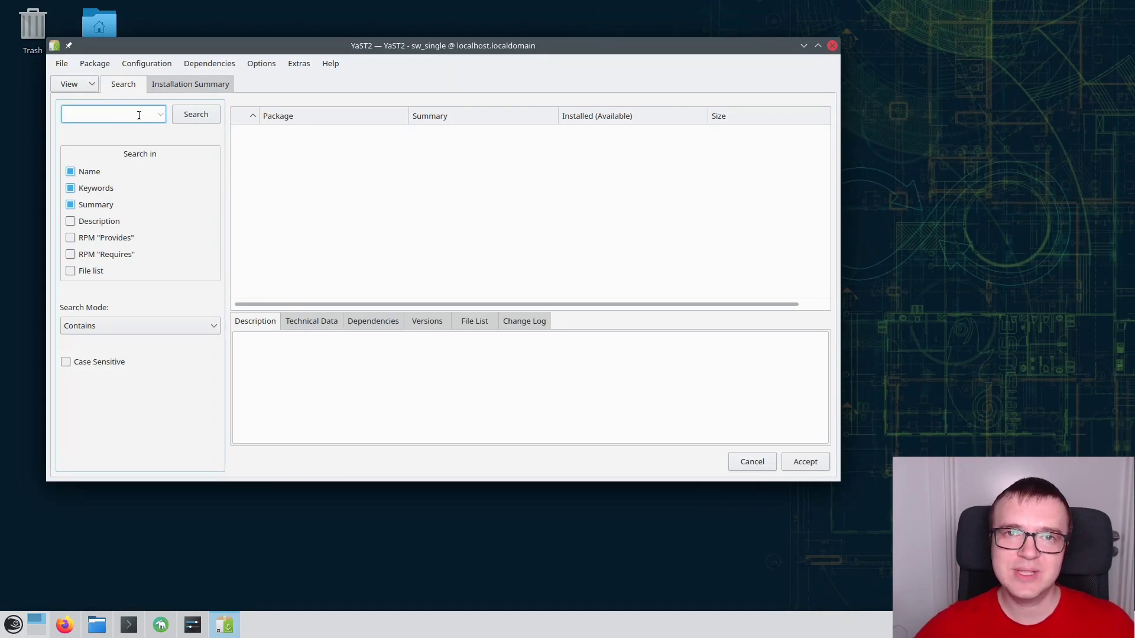
type("discover")
left_click(195, 115)
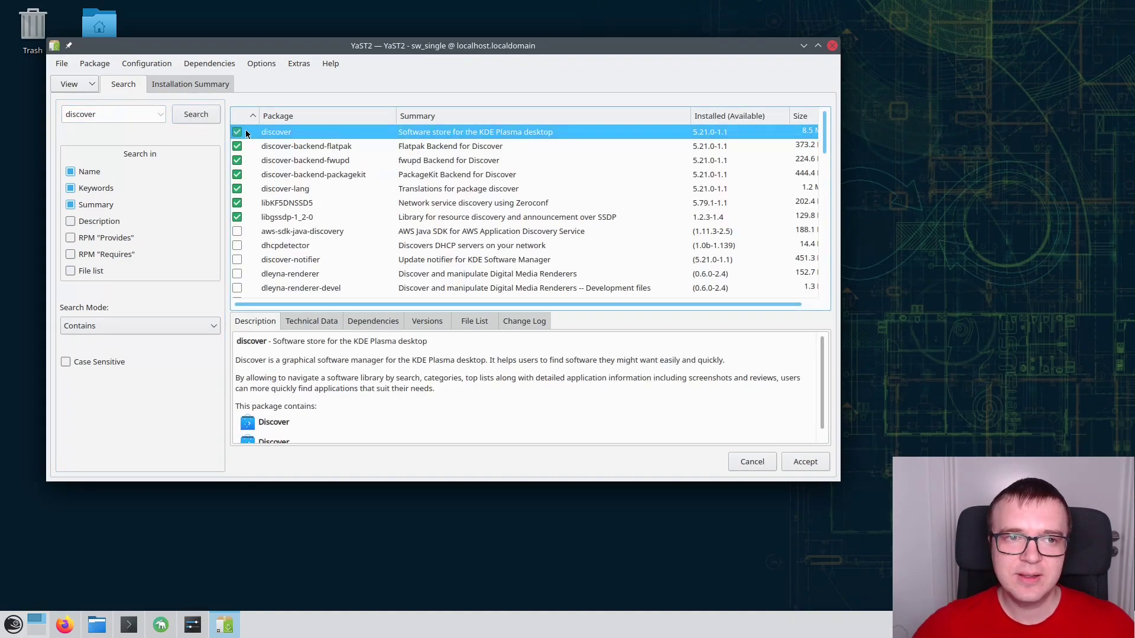
- Remove the discover package, resolving the conflict by also deinstalling its language and backend packages, and accept the changes
right_click(248, 134)
left_click(270, 159)
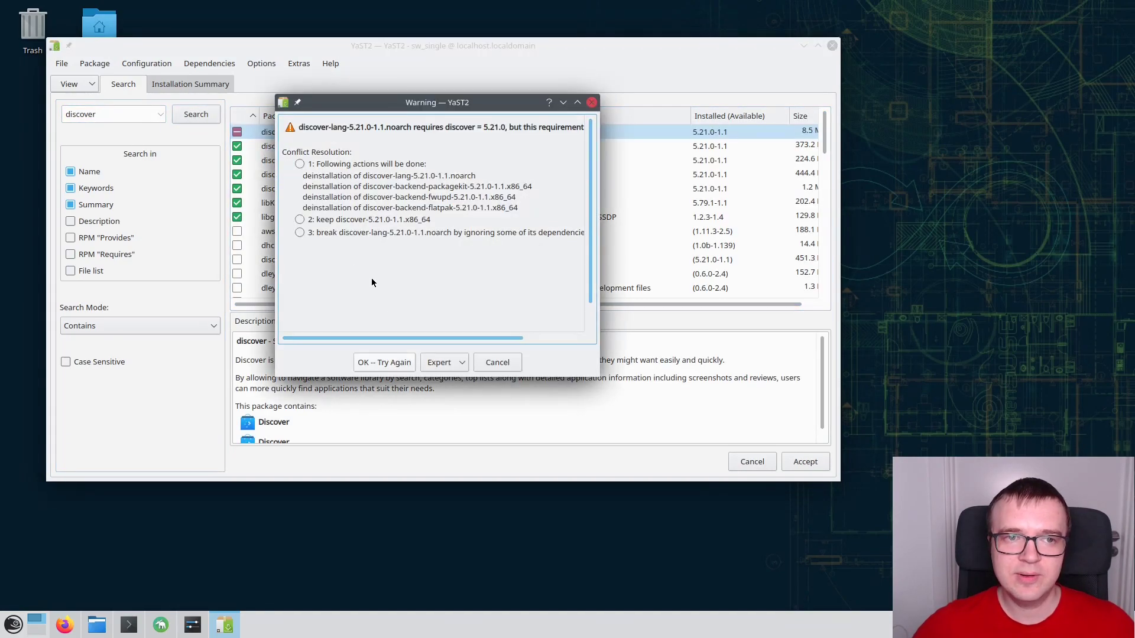
left_click(301, 164)
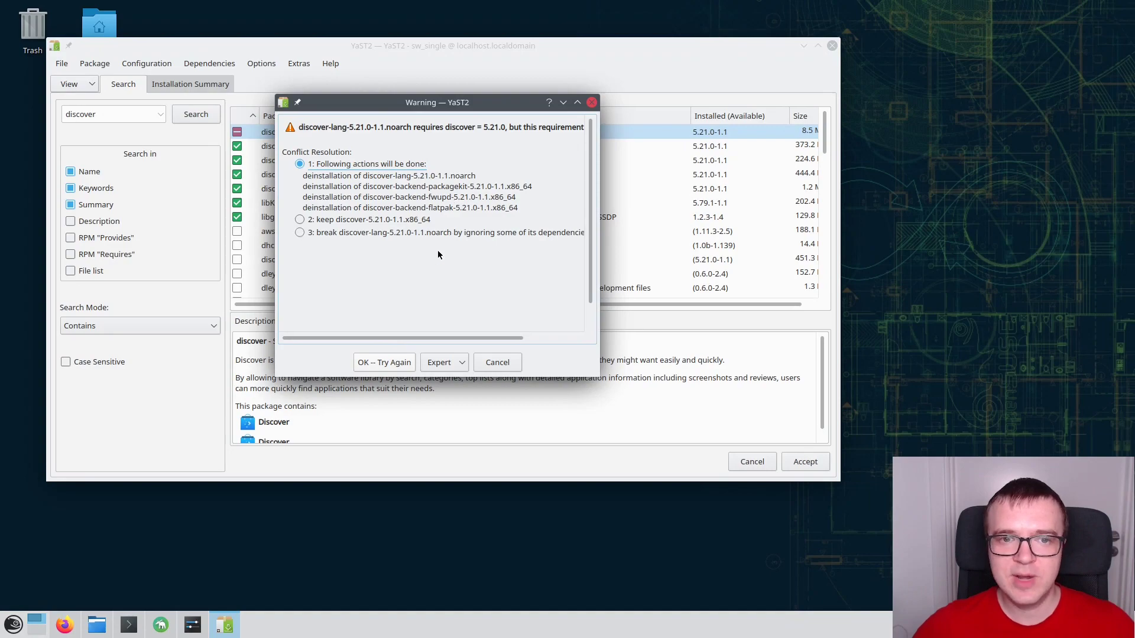
left_click(385, 361)
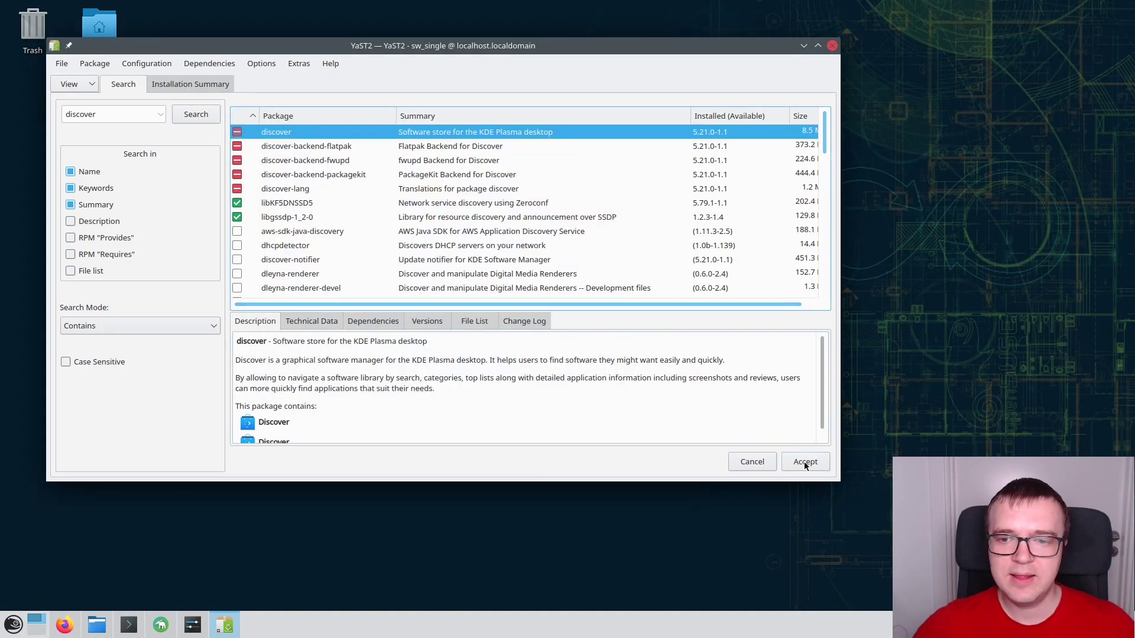
left_click(804, 463)
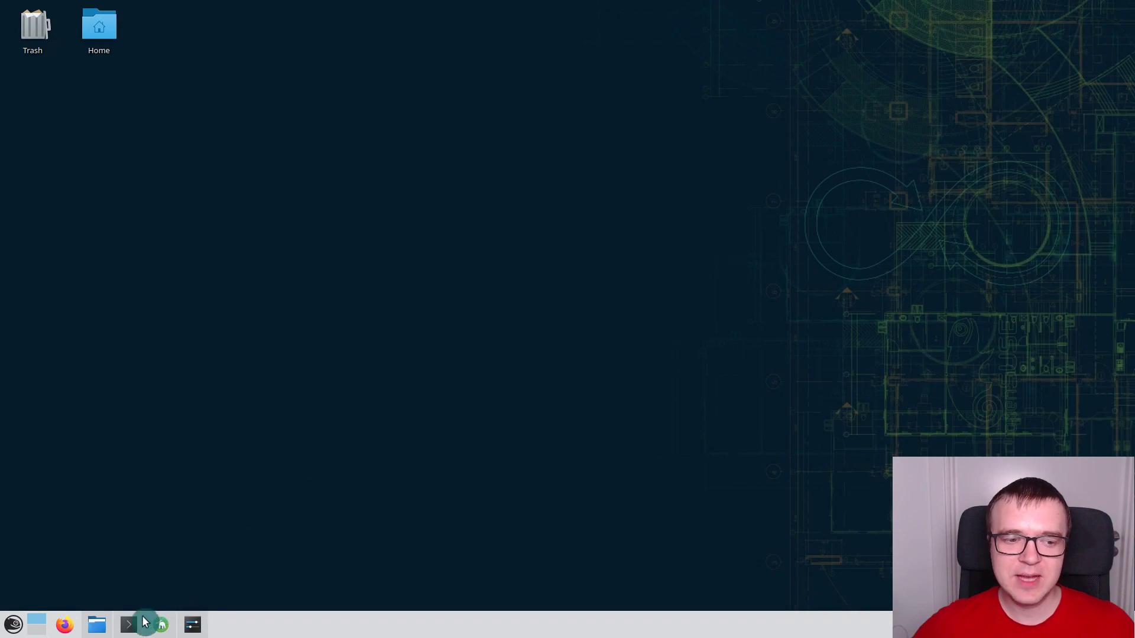
- Open the google-chrome-stable_current_x86_64.rpm file from Downloads in Dolphin to check its default application, and close that application
left_click(97, 625)
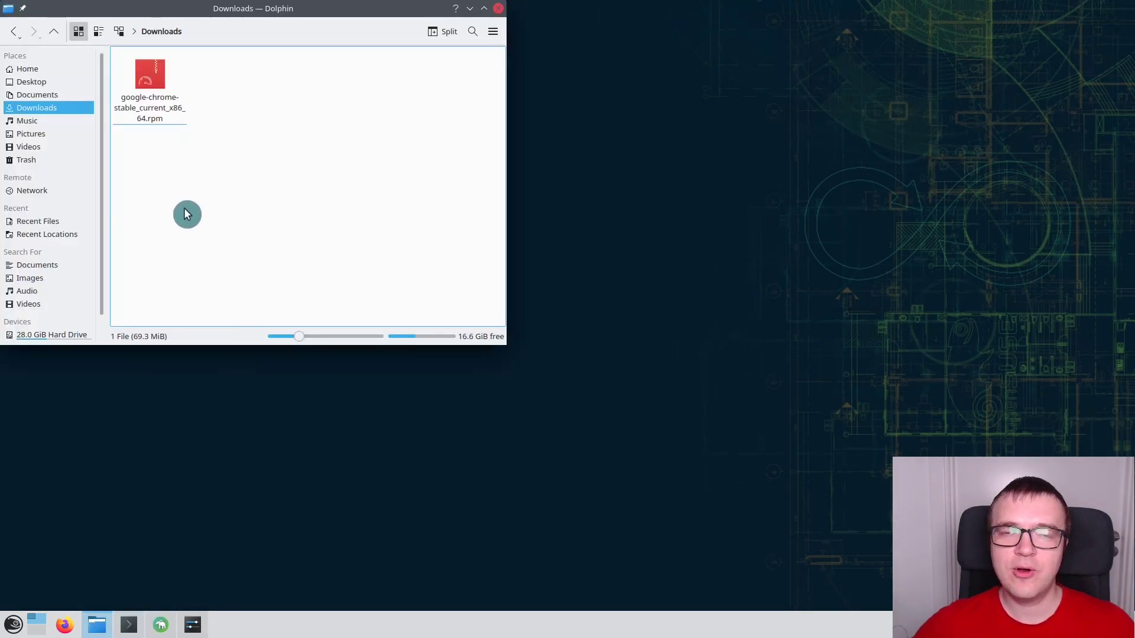
left_click(151, 114)
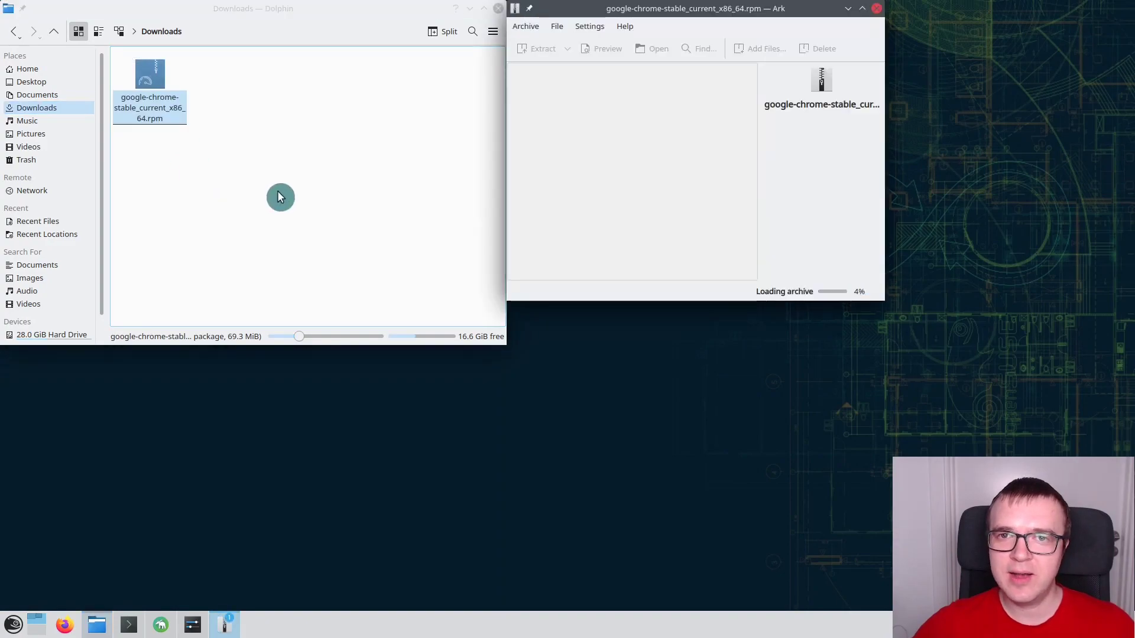
left_click(876, 8)
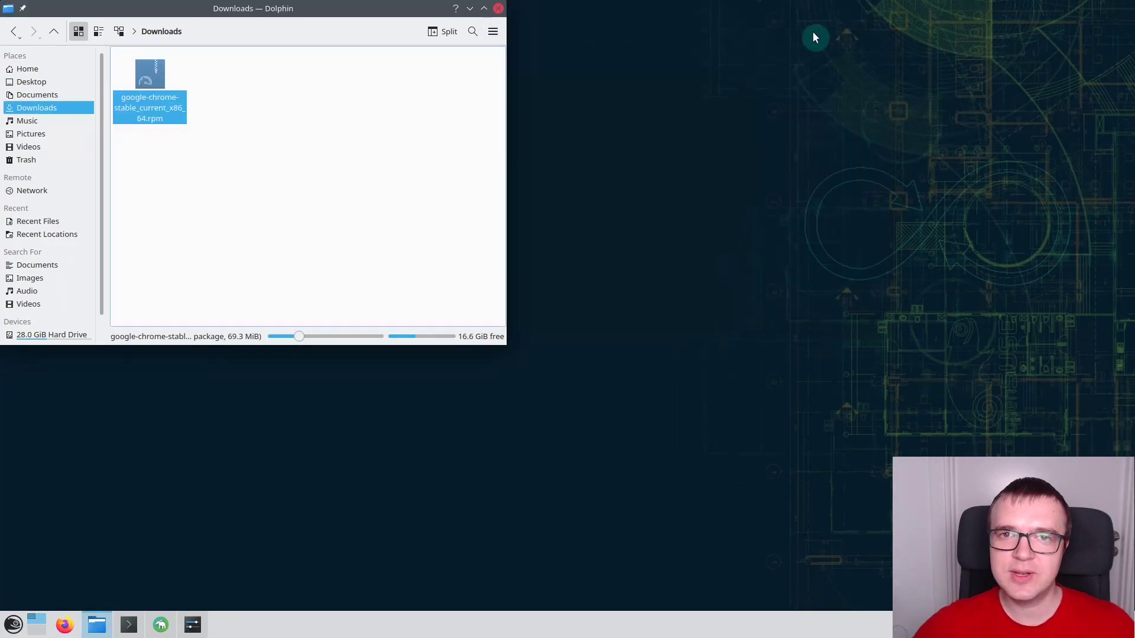
left_click(378, 189)
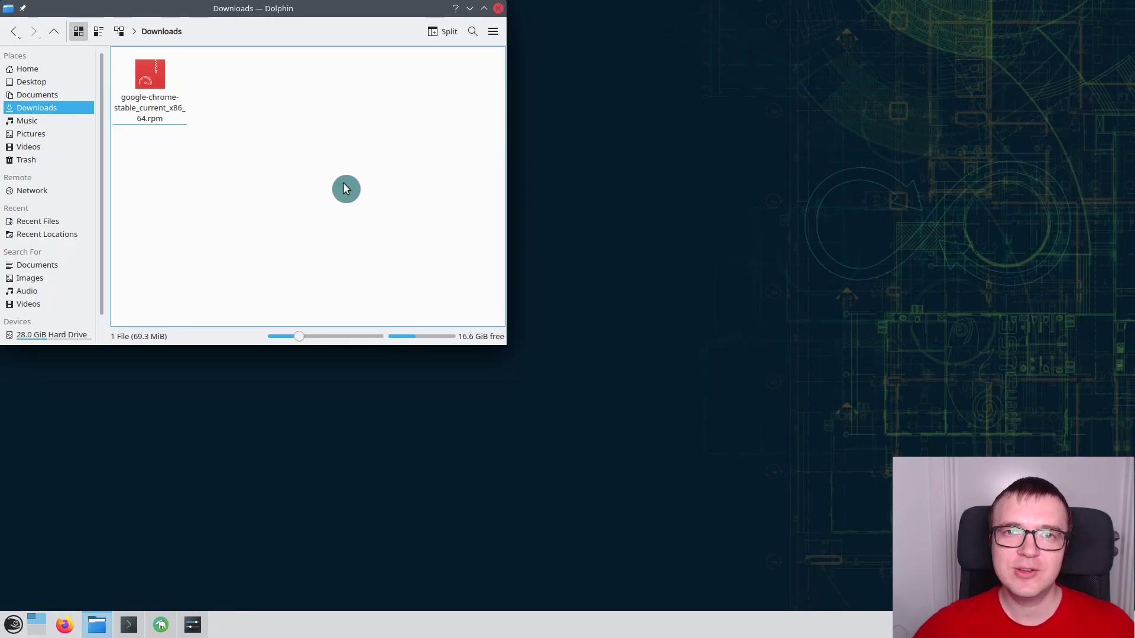
- In the Chrome RPM file's type options, move YaST Software above Ark in the application preference order and save the change
left_click(155, 121)
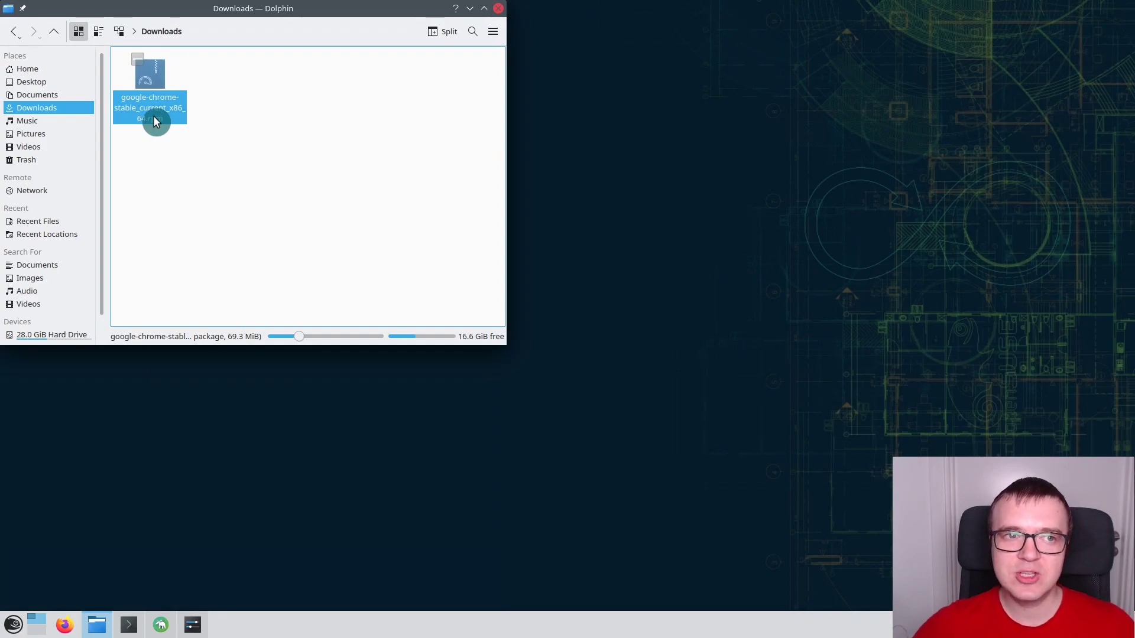
right_click(154, 118)
left_click(195, 374)
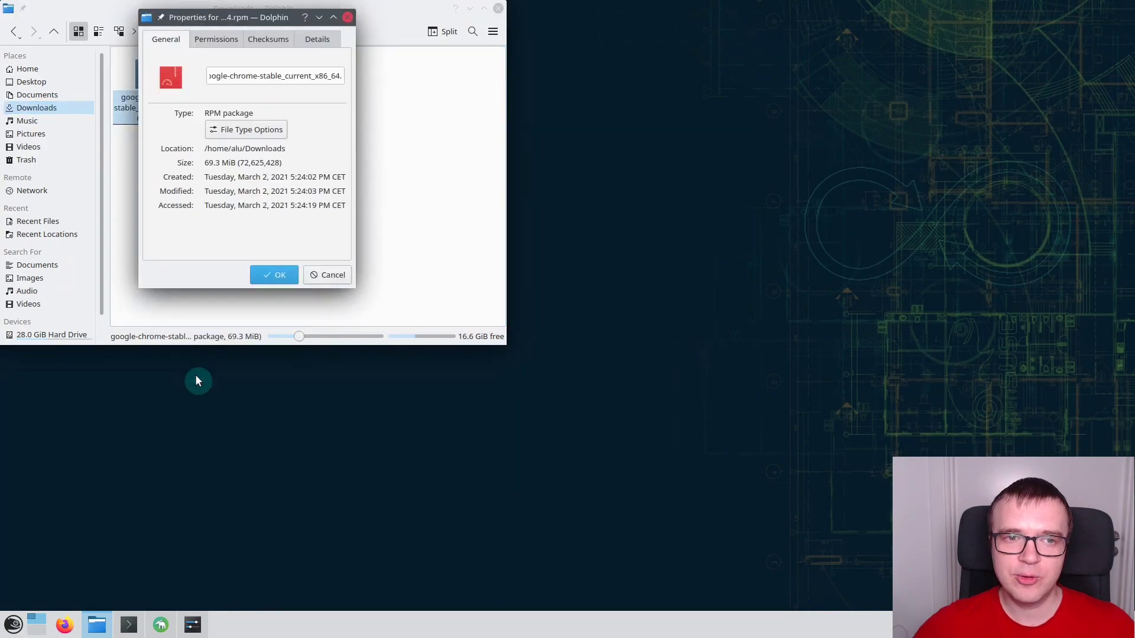
left_click(243, 135)
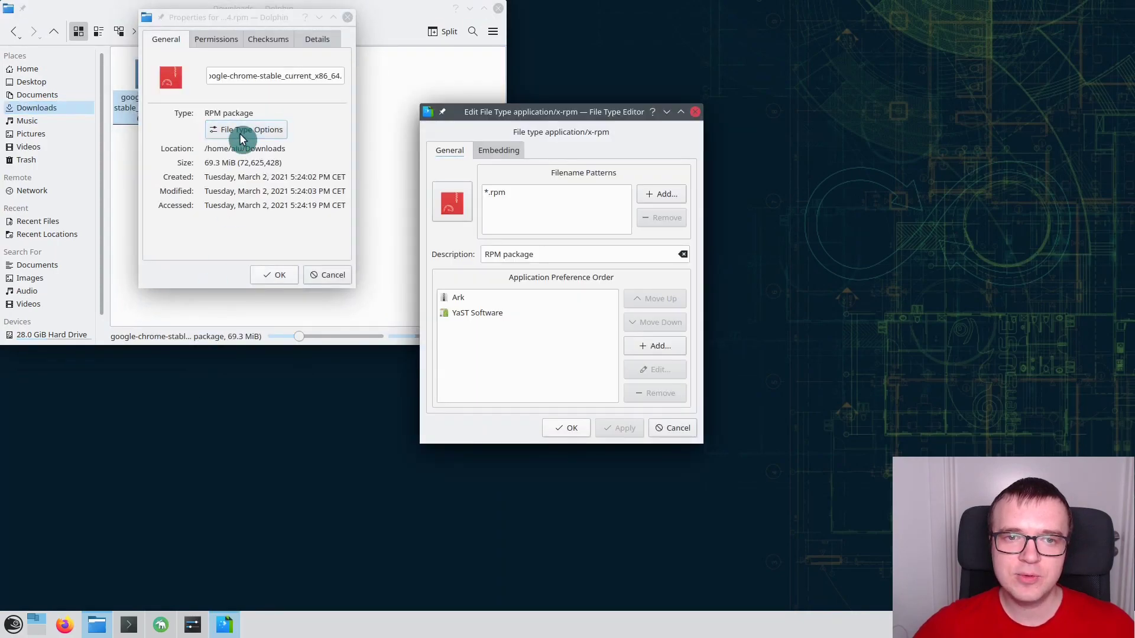
left_click(480, 318)
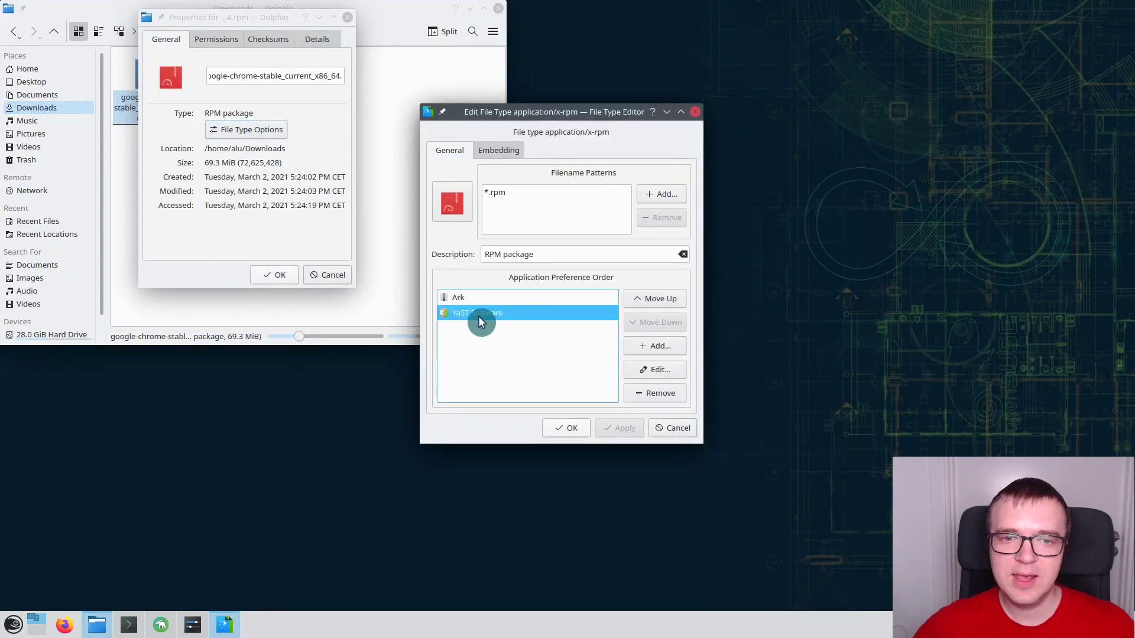
left_click(660, 307)
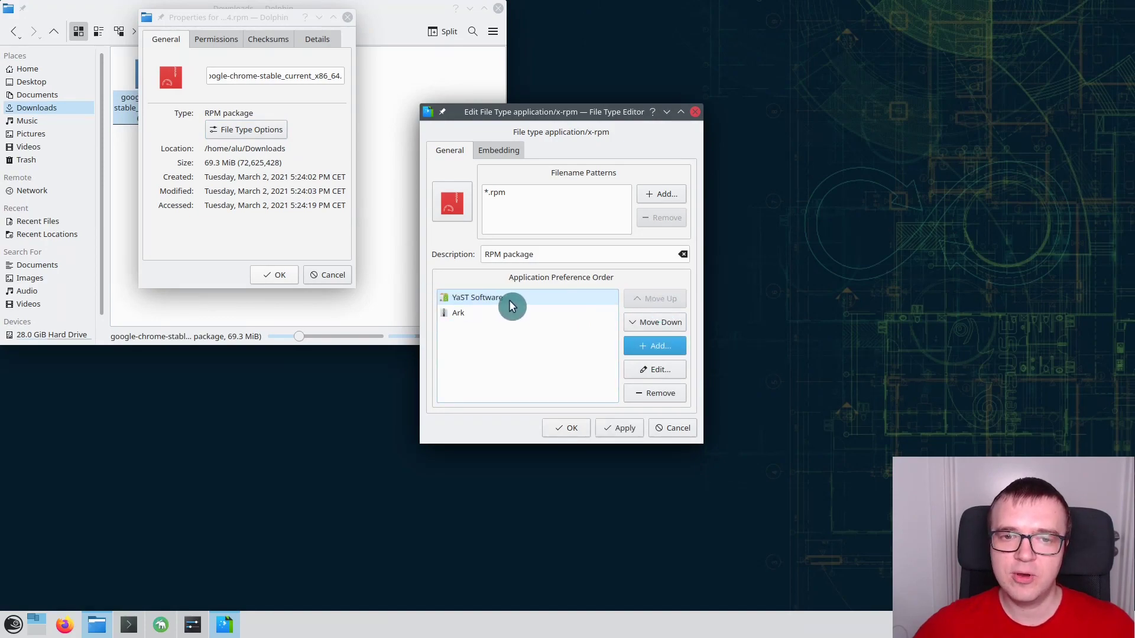
left_click(571, 429)
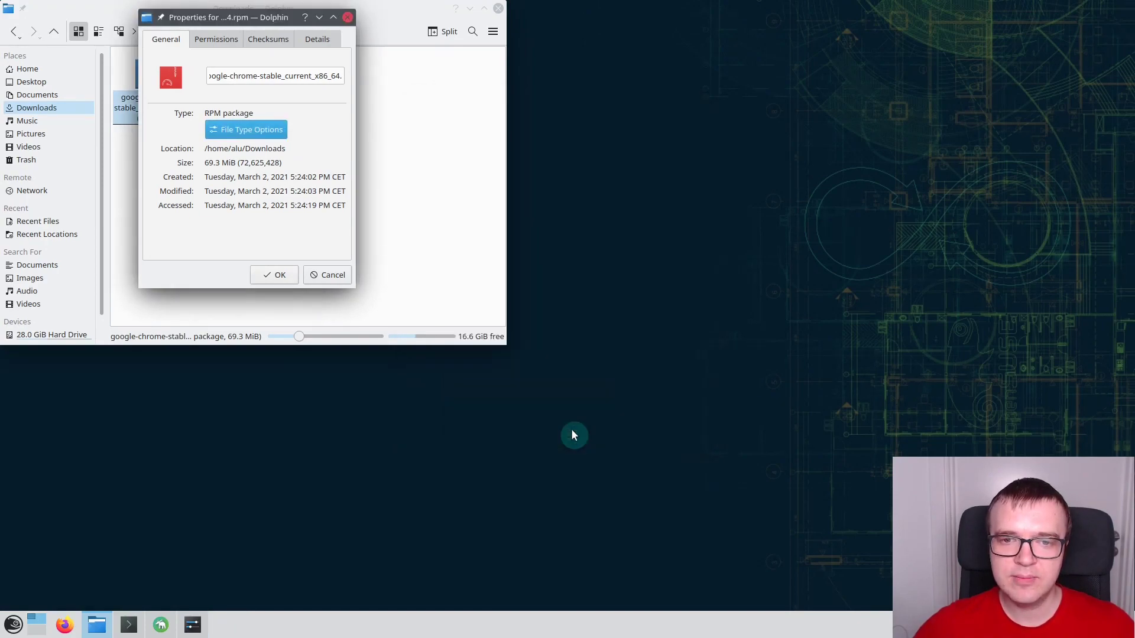
left_click(276, 277)
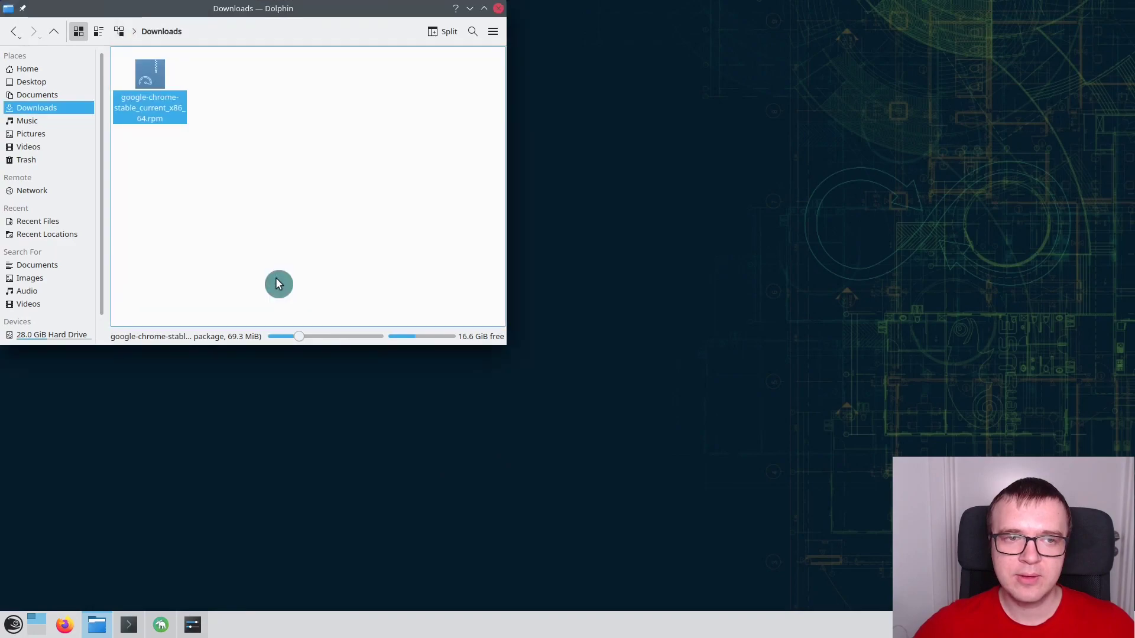
- Open the Google Chrome RPM package with its default application and authorize it with the root password
double_click(153, 116)
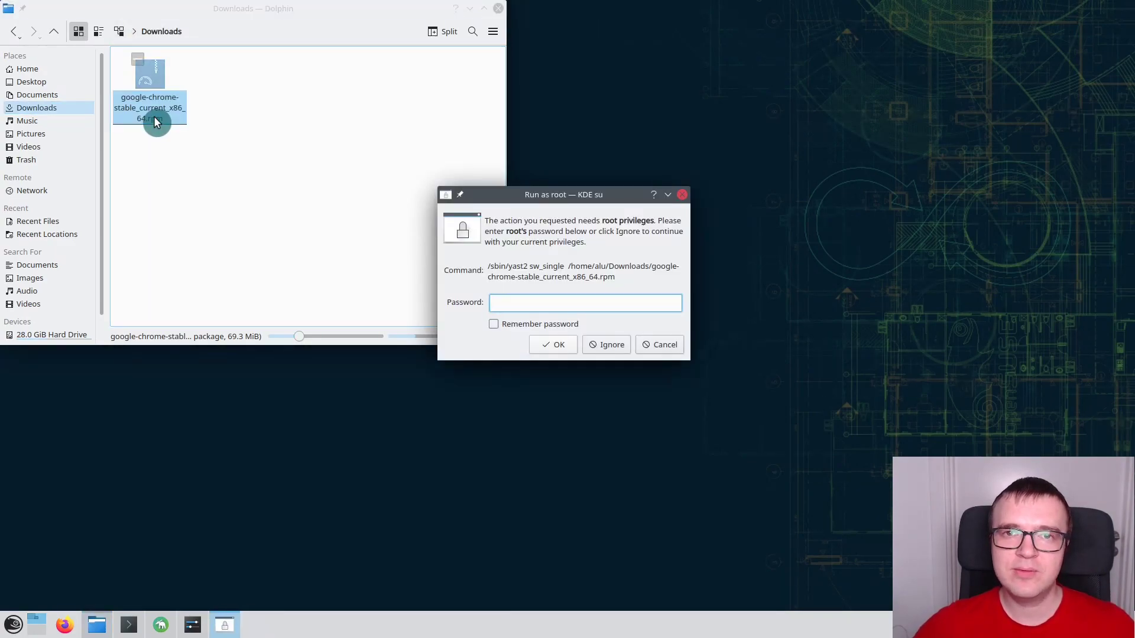
left_click(500, 287)
type("••••")
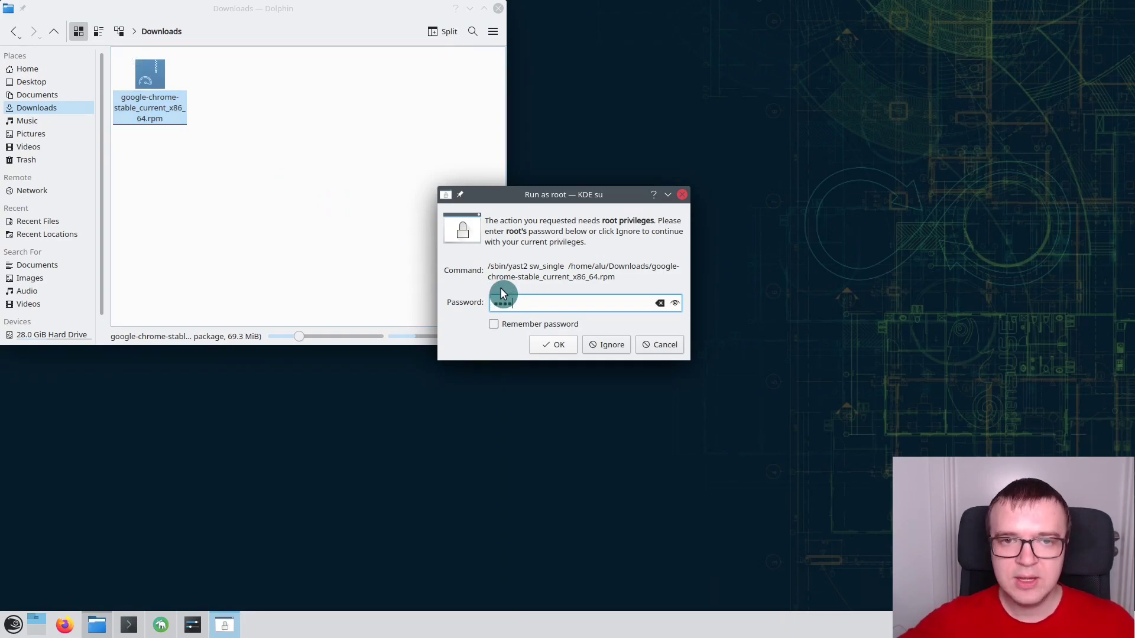
key("Return")
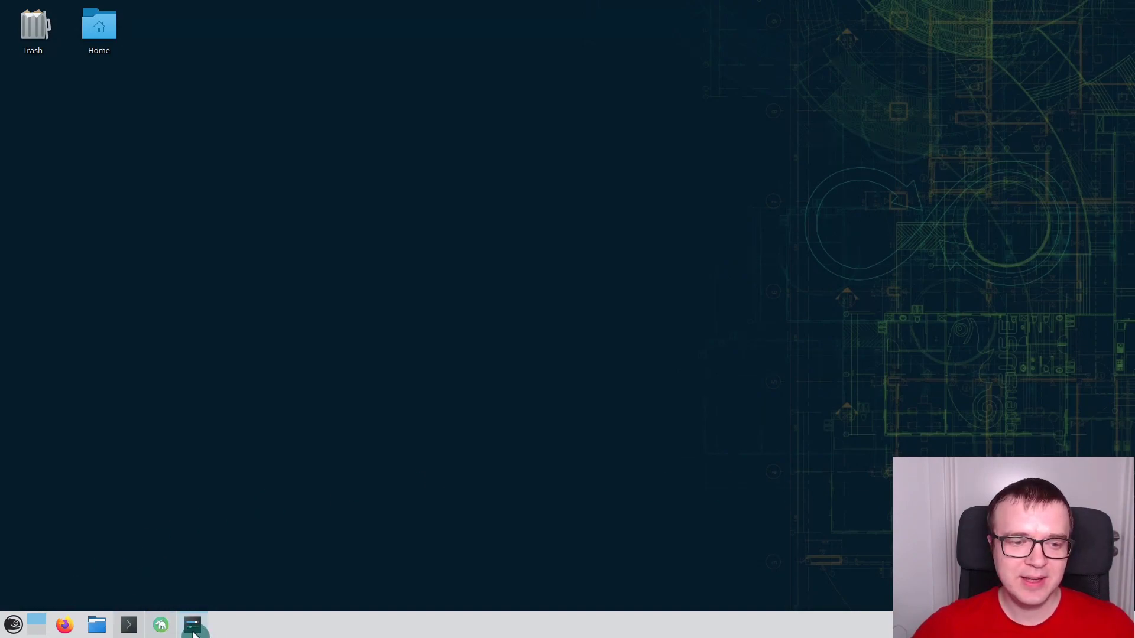
- In System Settings' display options, activate Night Color with sunset-to-sunrise timing at the current location and apply it
left_click(13, 625)
left_click(181, 427)
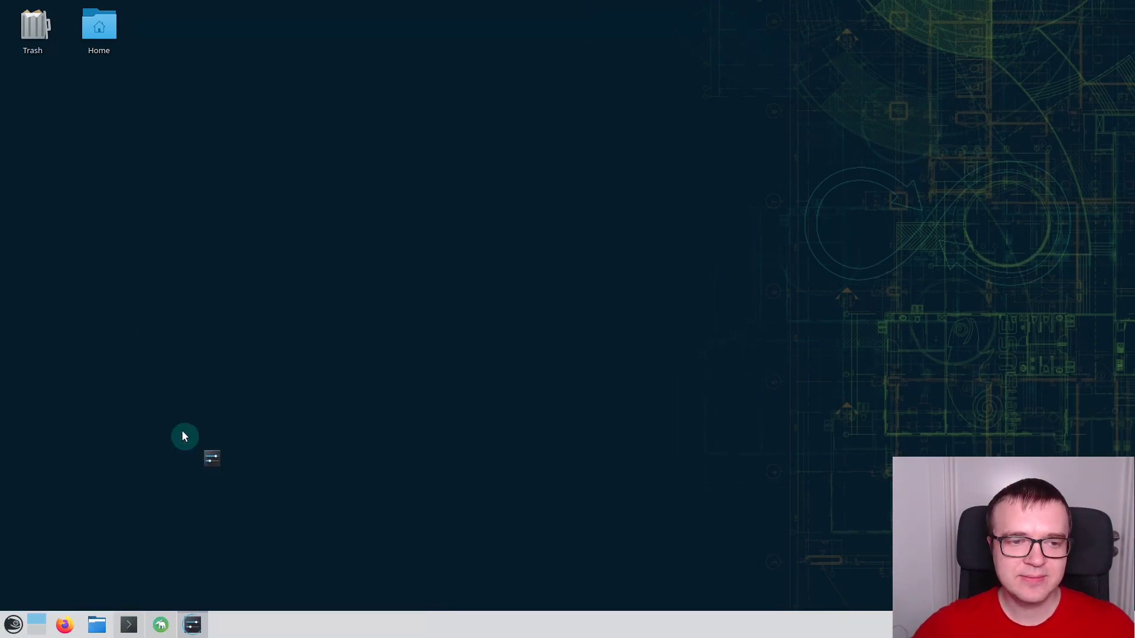
left_click(75, 381)
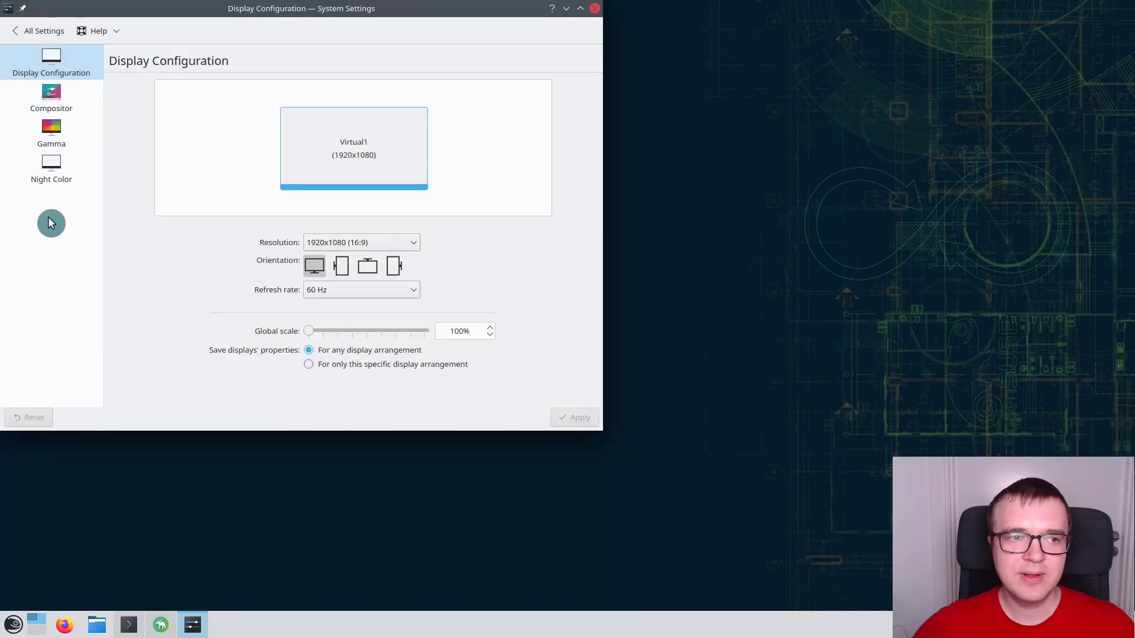
left_click(53, 180)
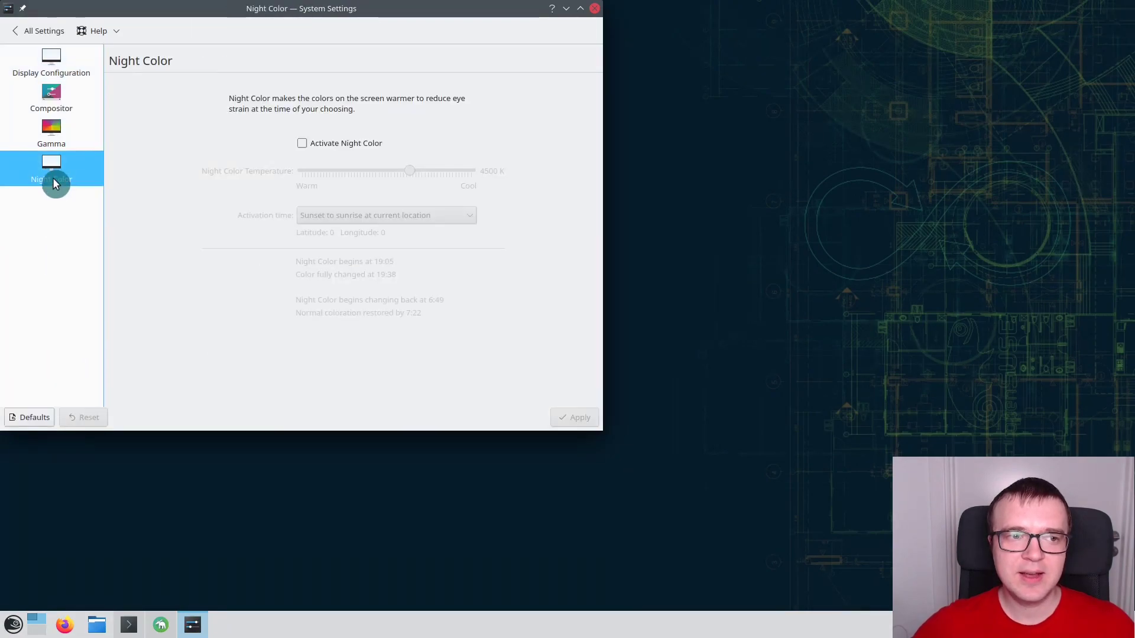
left_click(304, 144)
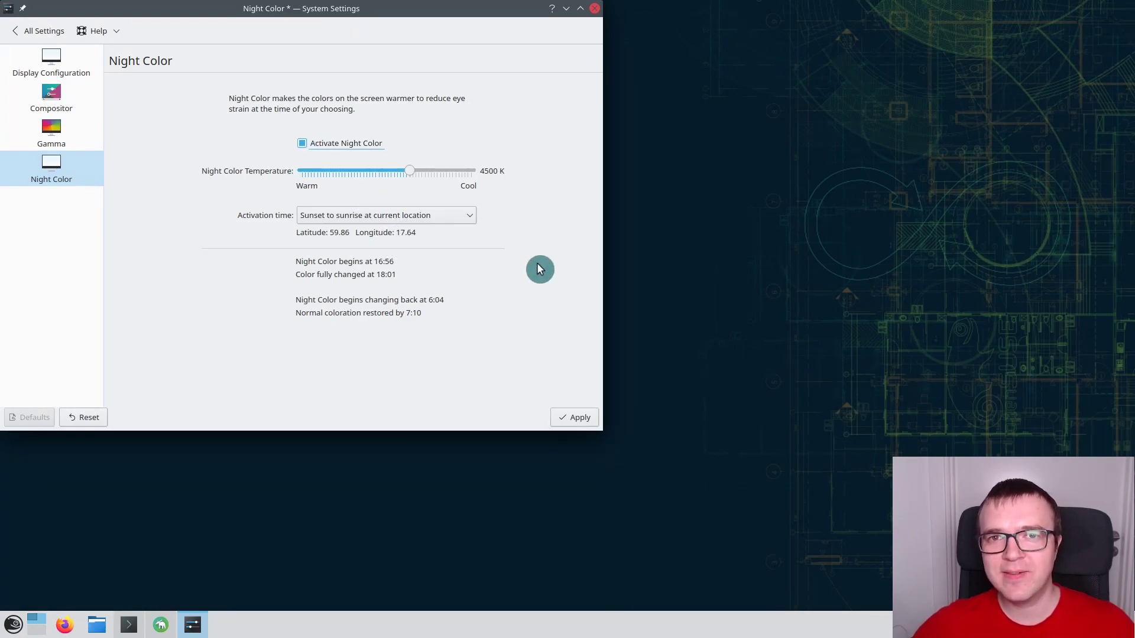
left_click(575, 423)
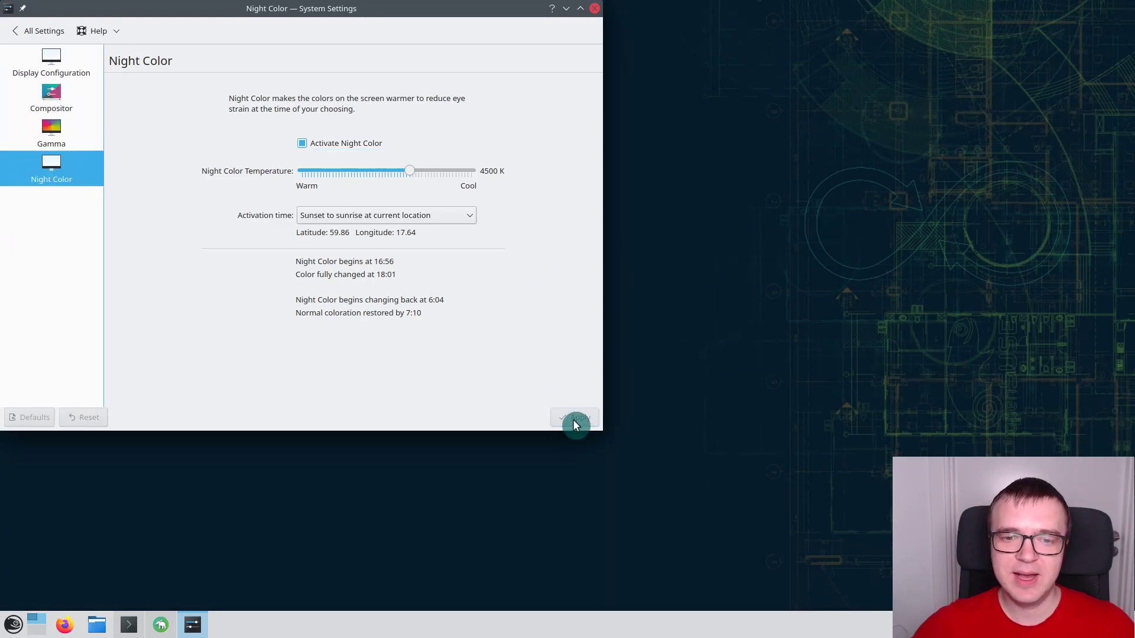
- Minimize System Settings, cycle through the open windows to examine the current task switcher, and minimize Dolphin
left_click(566, 9)
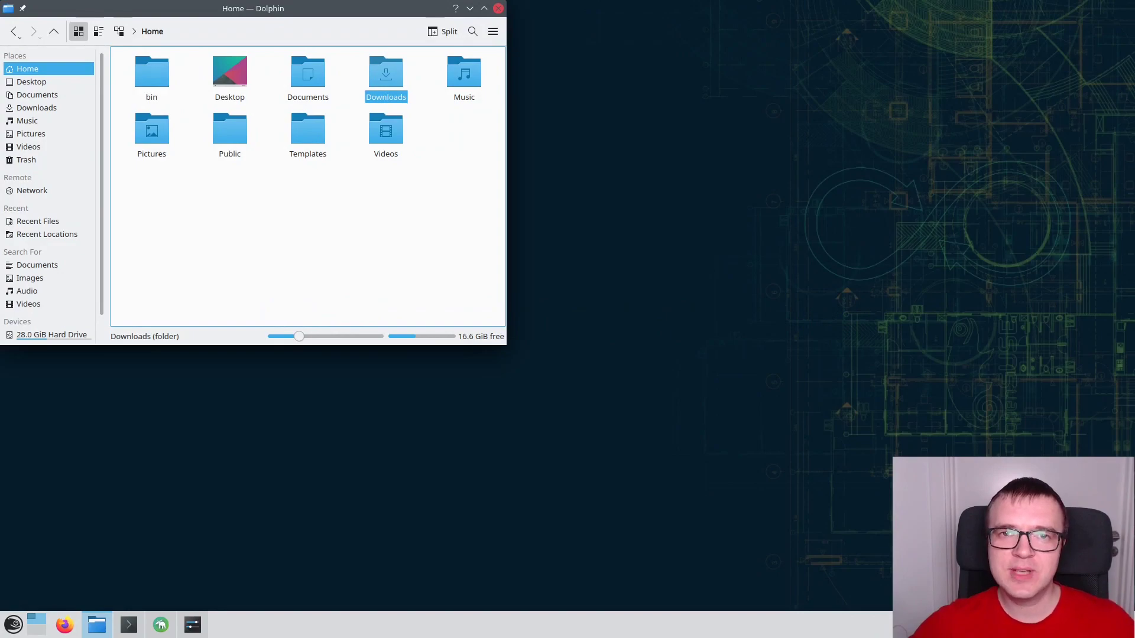
key("alt+Tab")
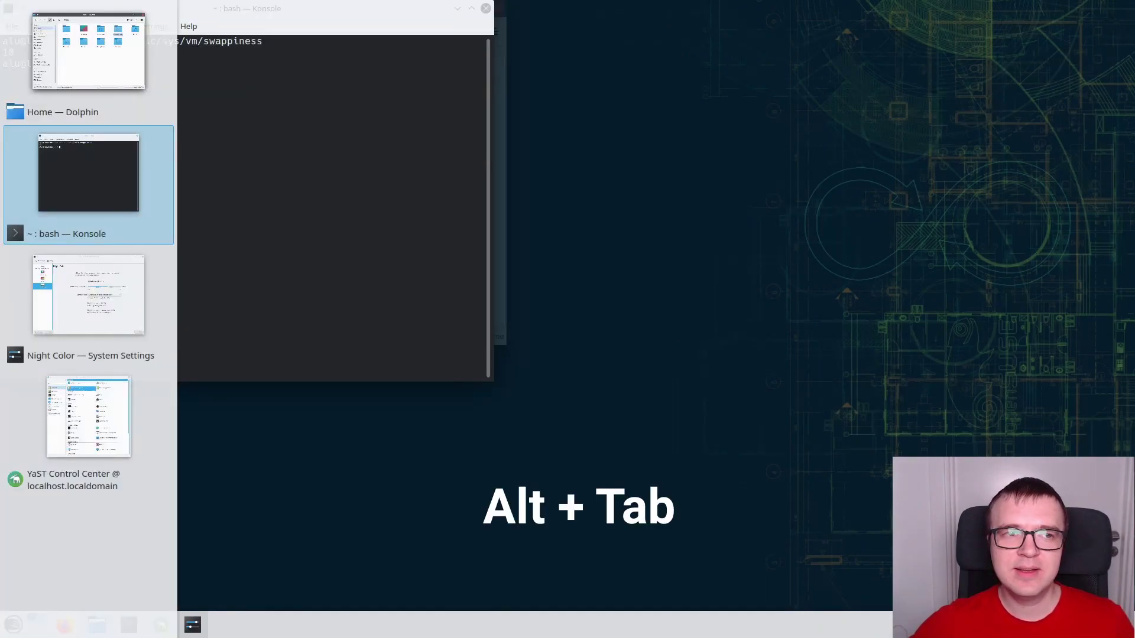
key("alt+Tab")
key("alt+Tab")
key("alt+Tab")
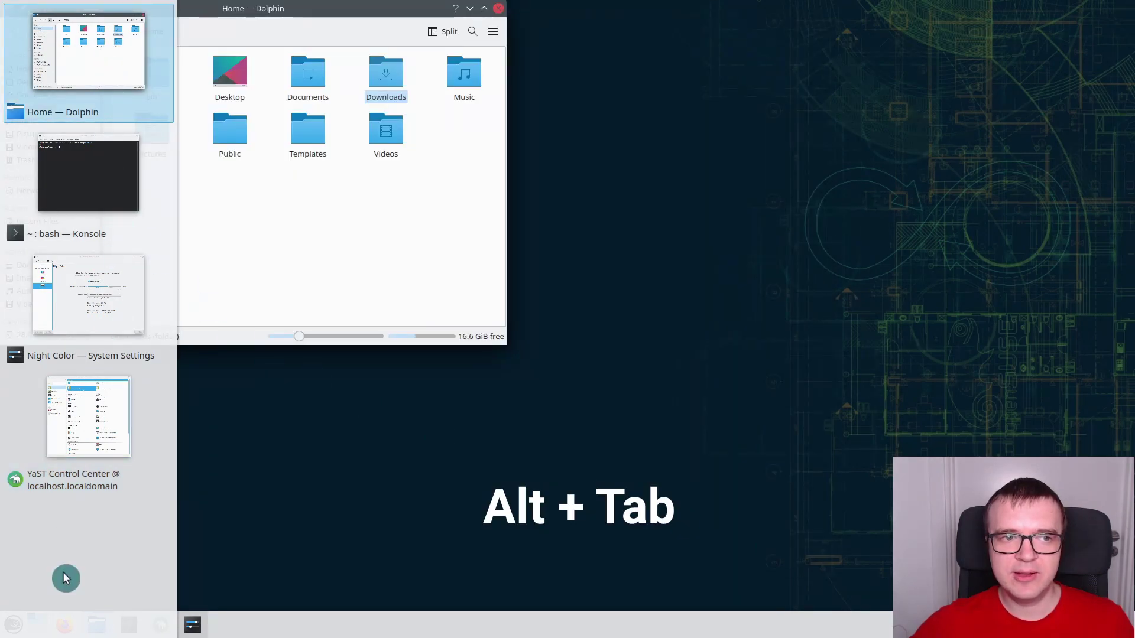
key("alt+Tab")
key("alt+Tab")
key("alt+Tab")
key("alt+Tab")
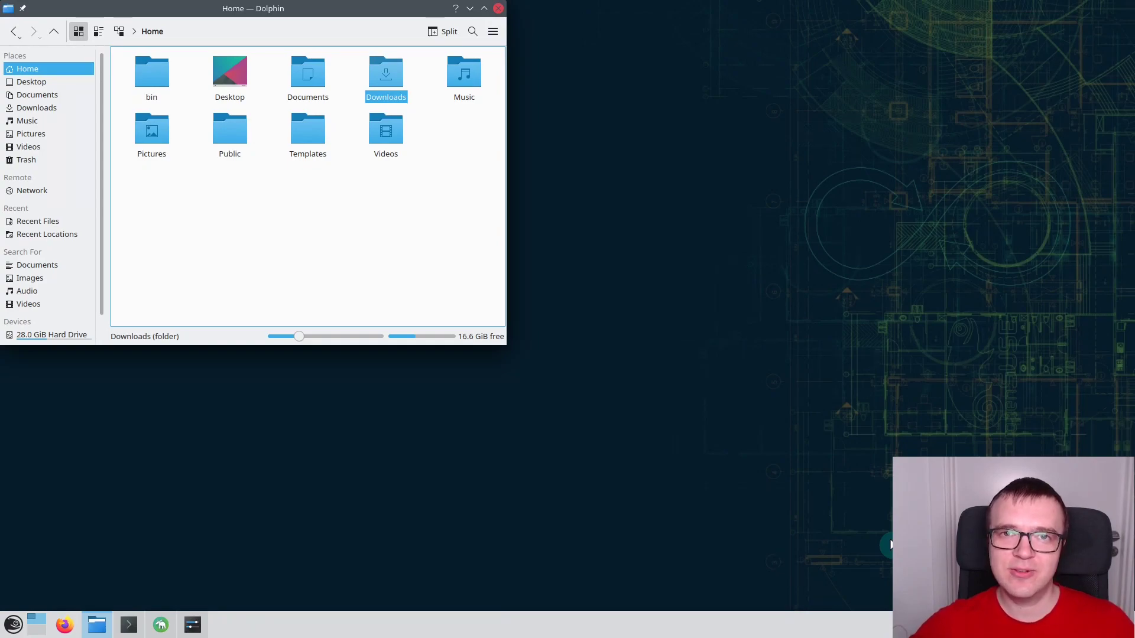
left_click(470, 8)
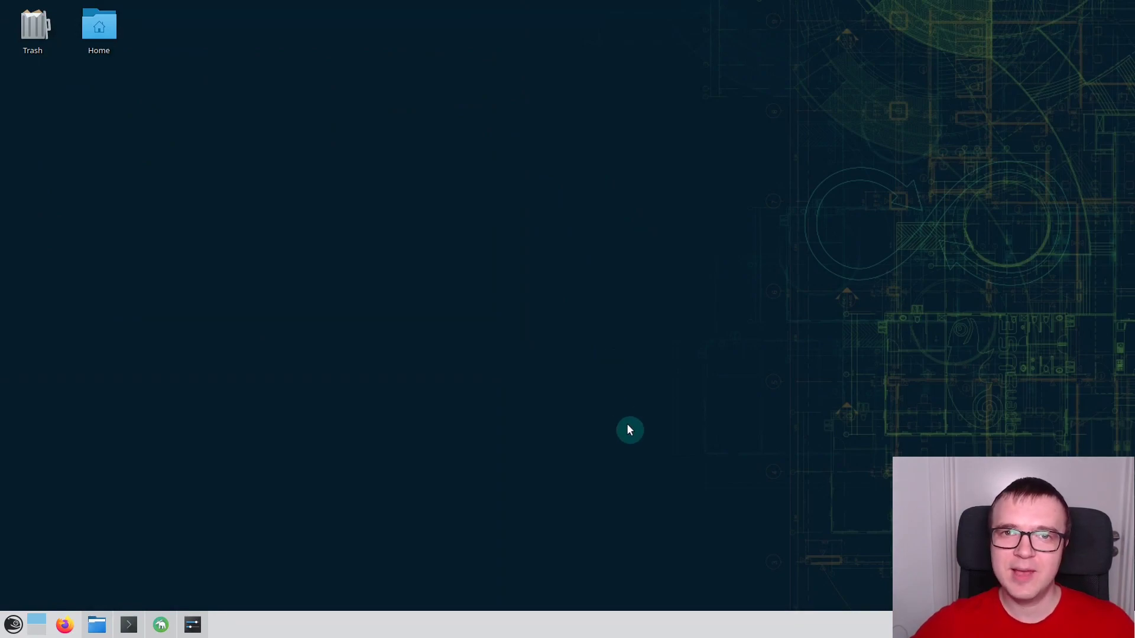
- In System Settings' window management options, set the task switcher visualization to Large Icons, disable Show selected window, and apply
left_click(191, 624)
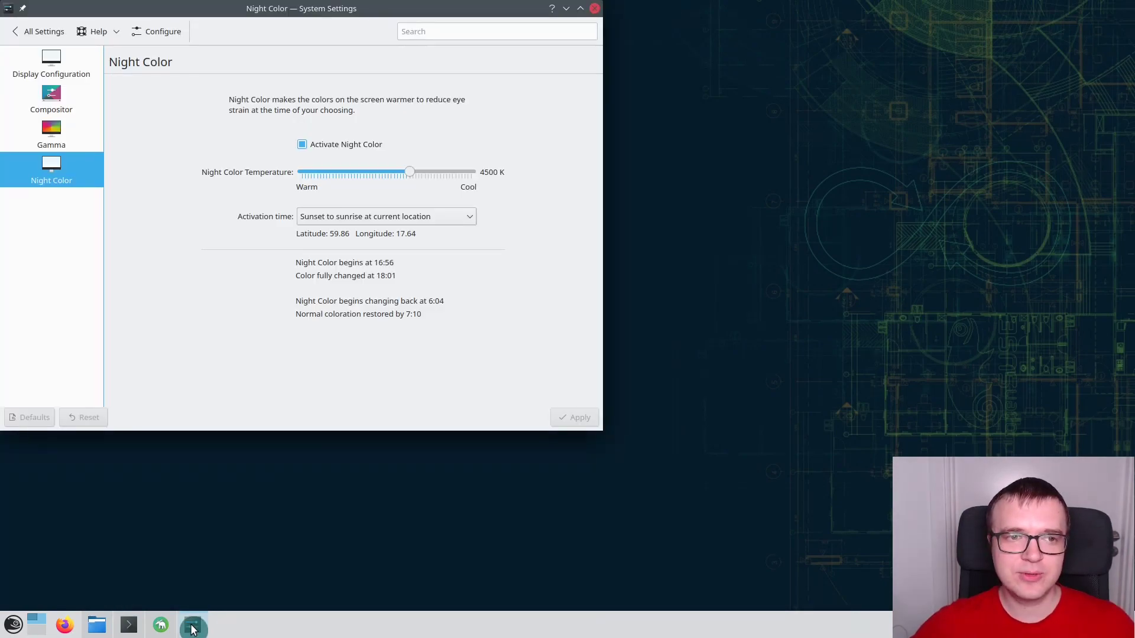
left_click(33, 36)
left_click(83, 142)
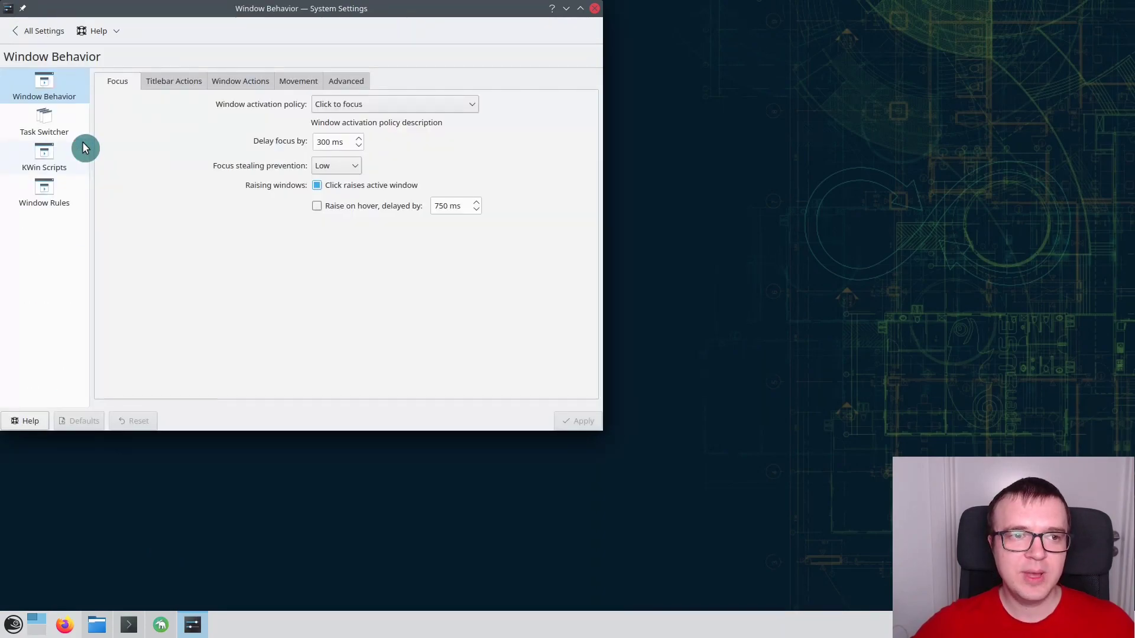
left_click(58, 122)
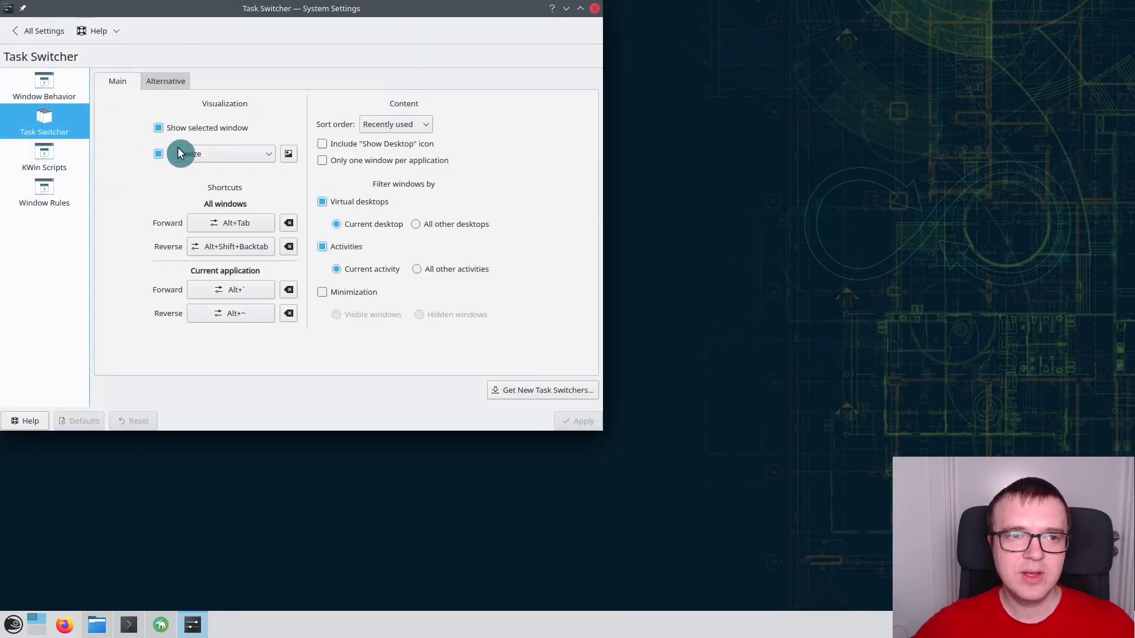
left_click(208, 158)
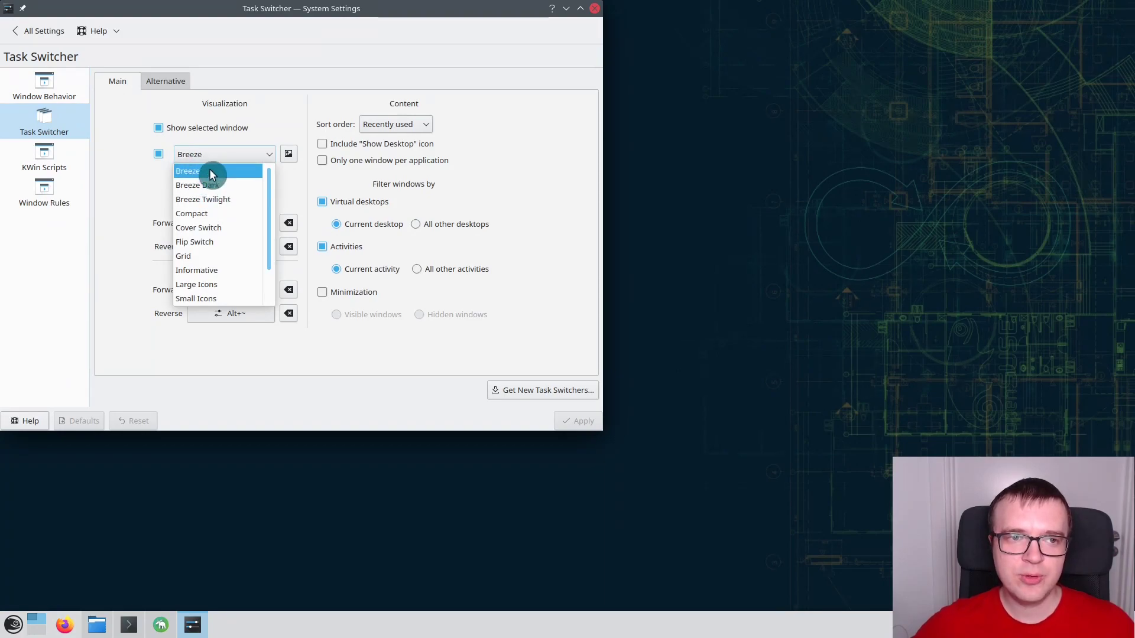
left_click(232, 286)
left_click(159, 130)
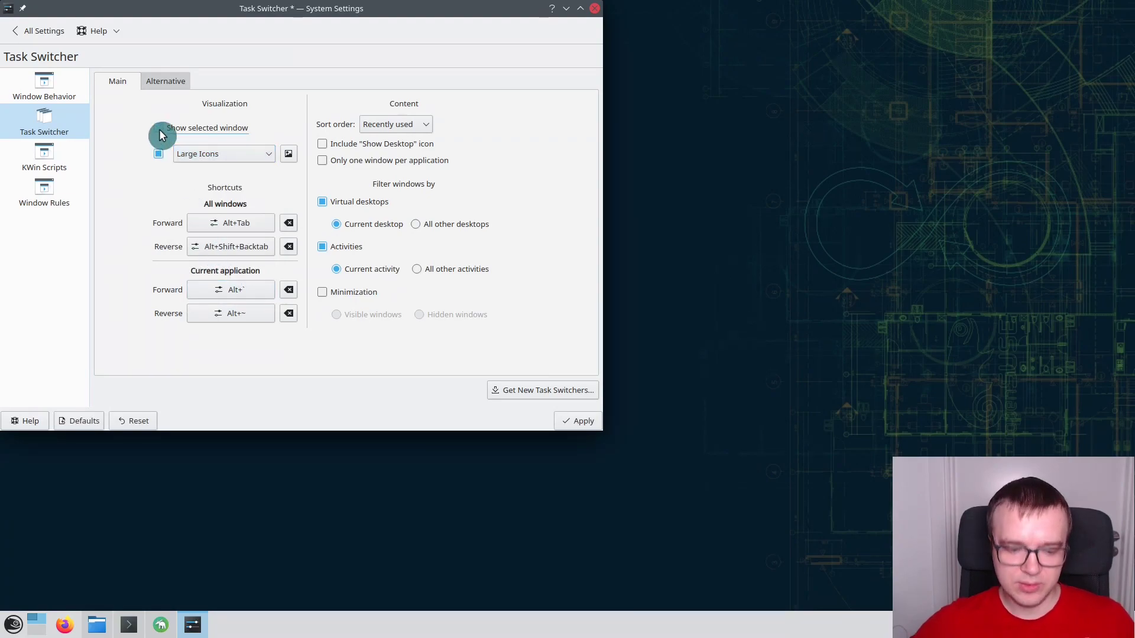
left_click(591, 420)
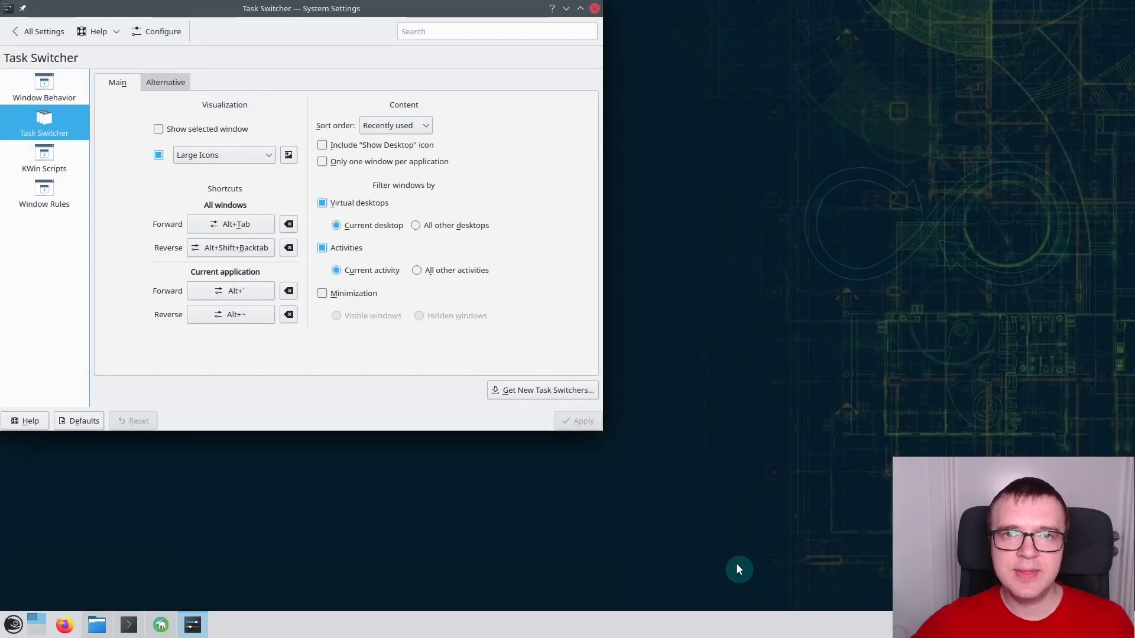
- Cycle repeatedly through the open windows to examine the Large Icons task switcher, switching to YaST Control Center
key("alt+Tab")
key("alt+Tab")
key("alt+Tab")
key("alt+Tab")
key("alt+Tab")
key("alt+Tab")
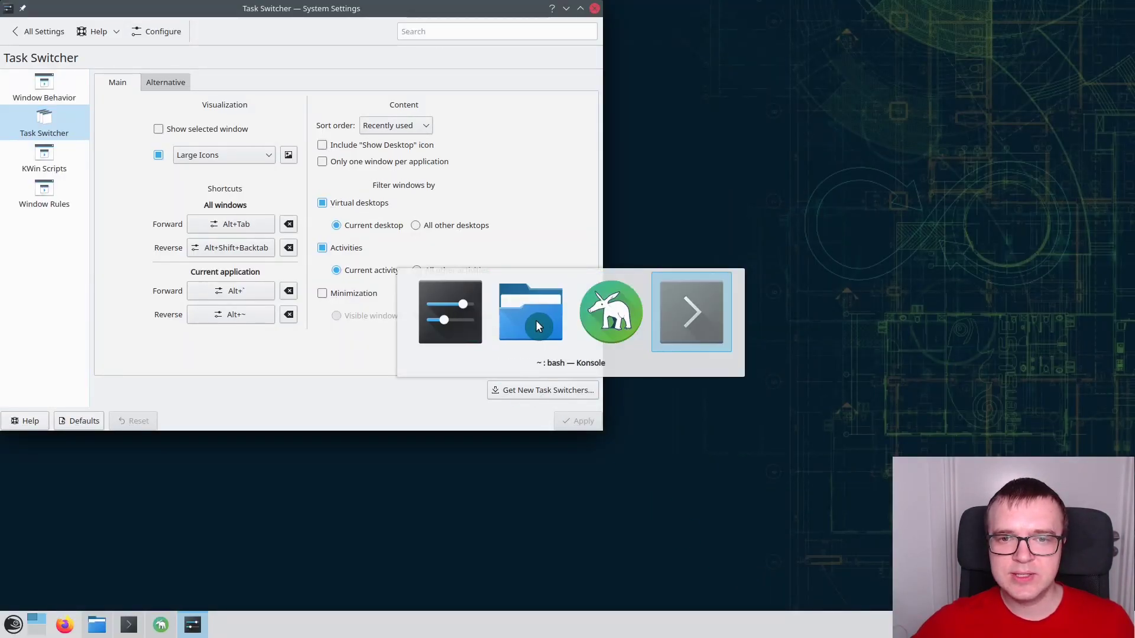
key("alt+Tab")
key("alt+Tab")
key("alt+Tab")
key("alt+Tab")
key("alt+Tab")
key("alt+Tab")
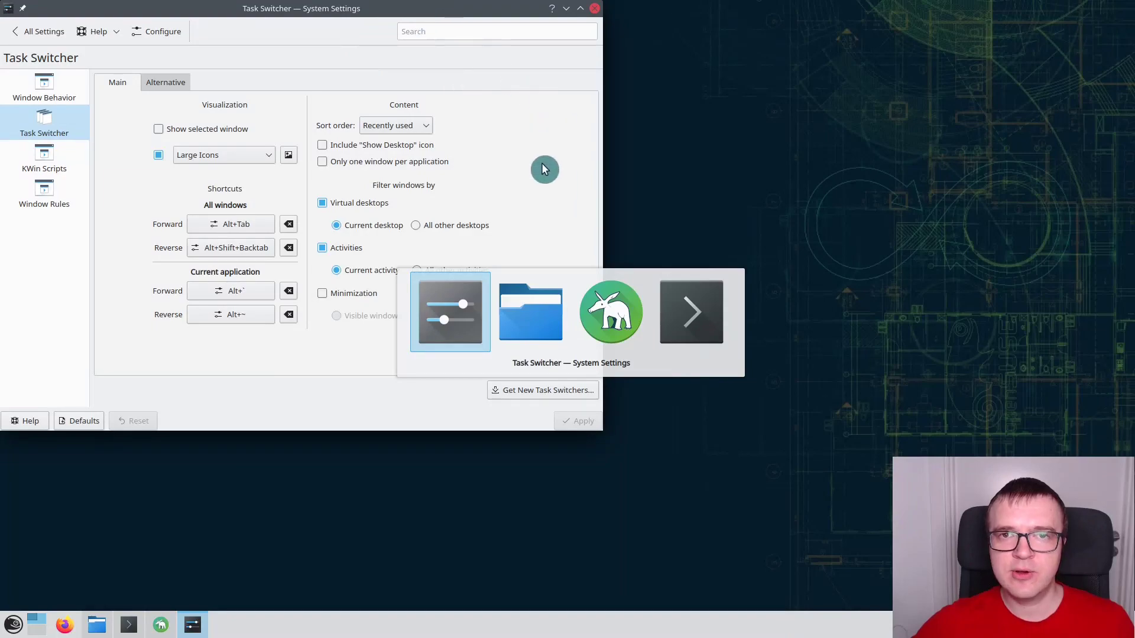
key("alt+Tab")
key("alt+Tab")
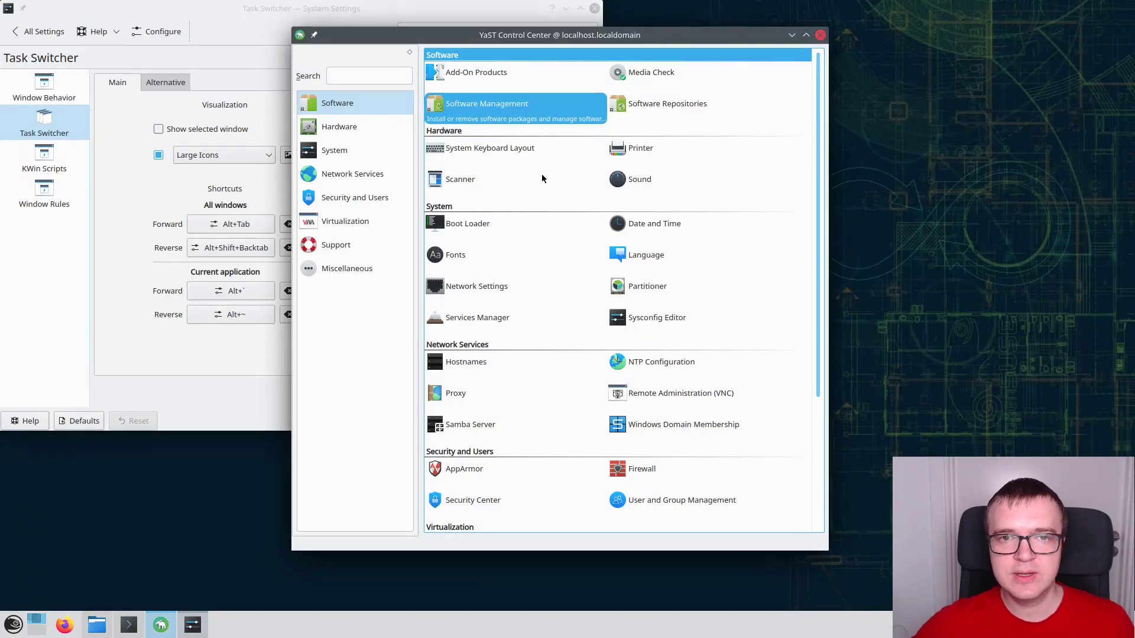
key("alt+Tab")
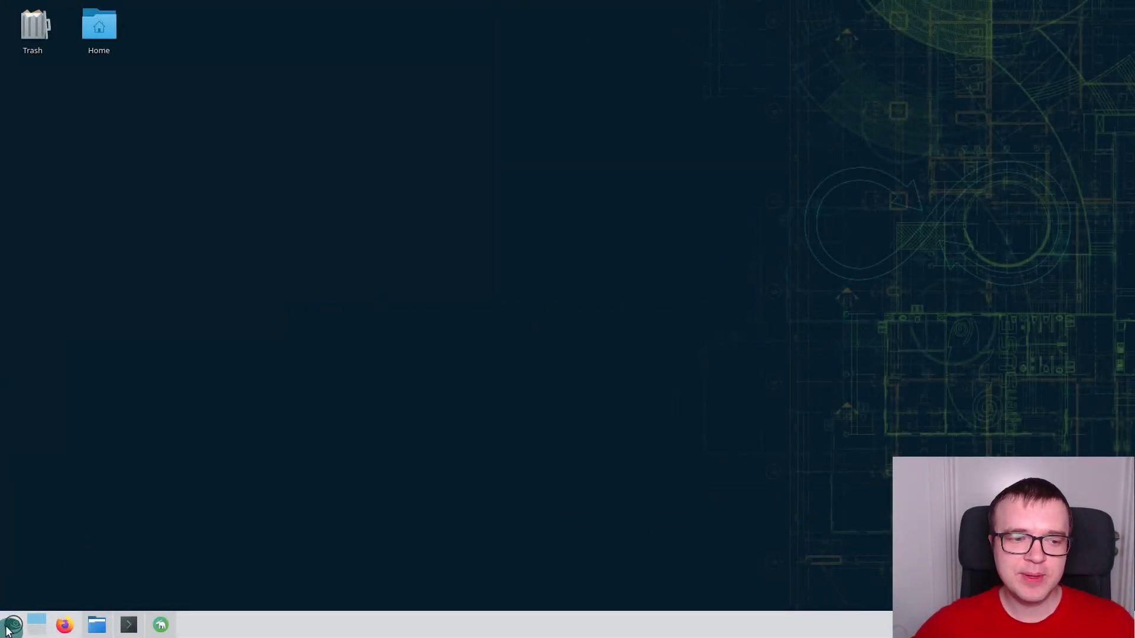
- Launch VLC media player from the Multimedia applications to view it, and close it
left_click(9, 622)
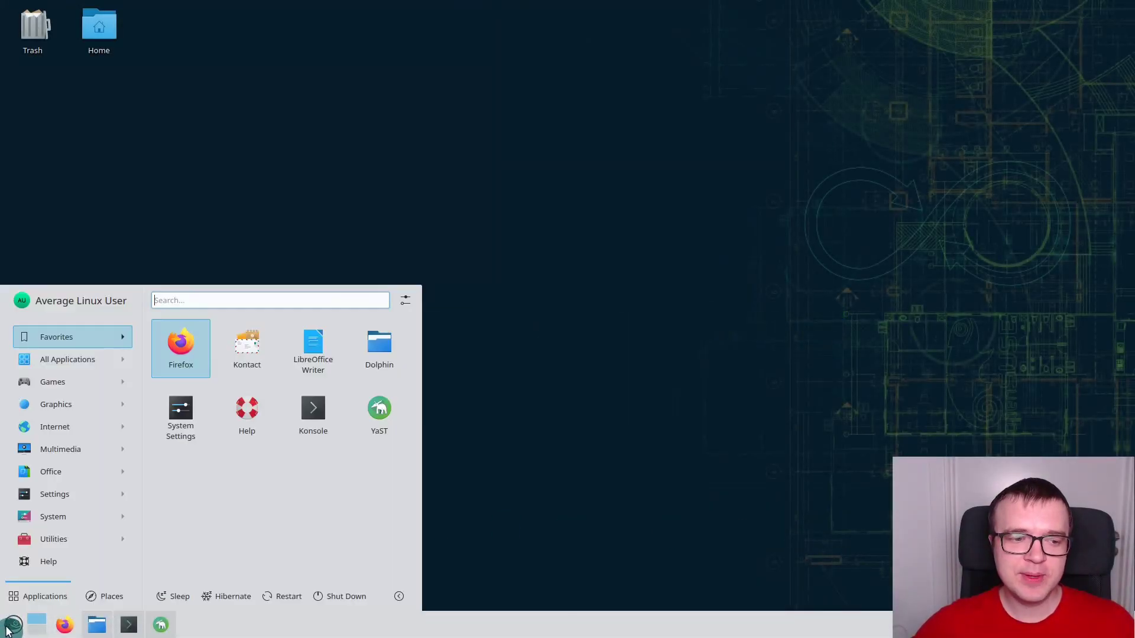
mouse_move(56, 456)
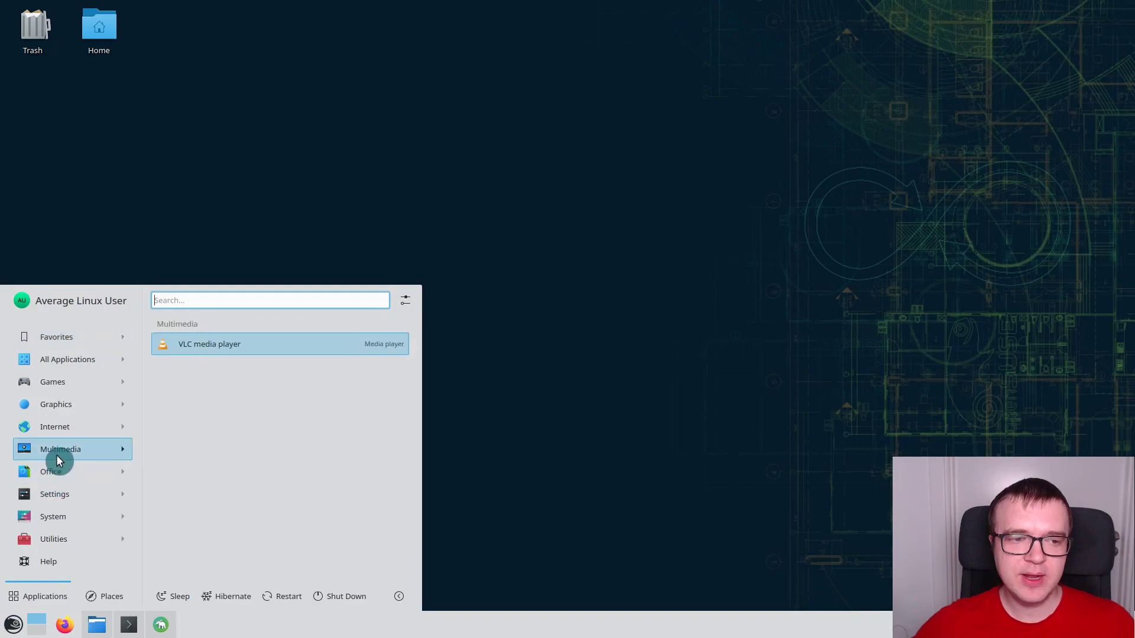
left_click(229, 346)
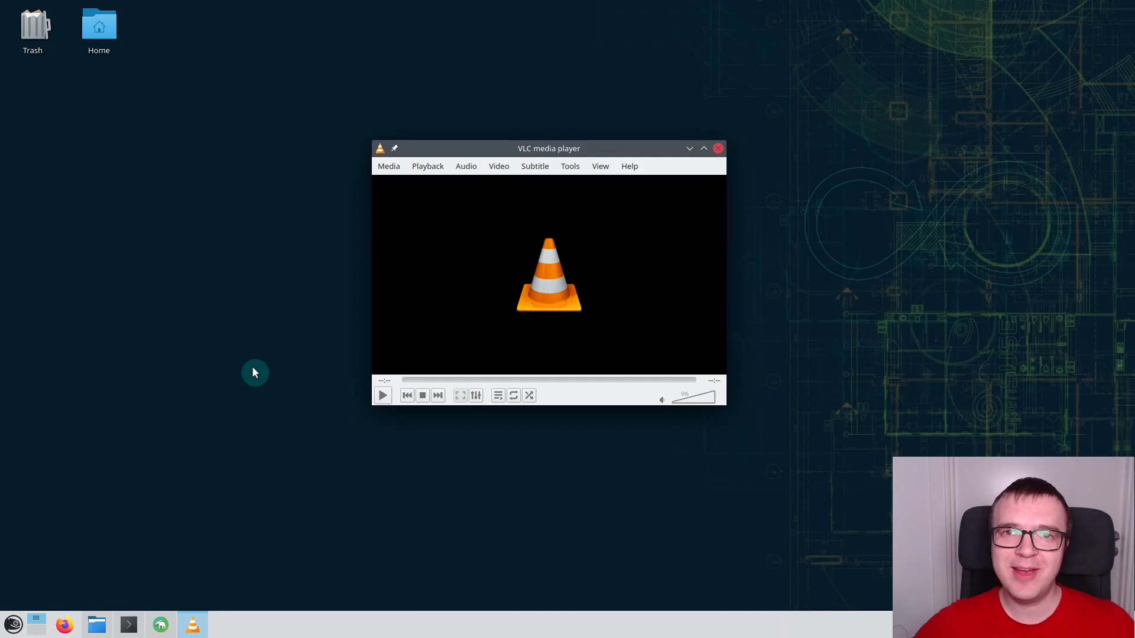
left_click(718, 149)
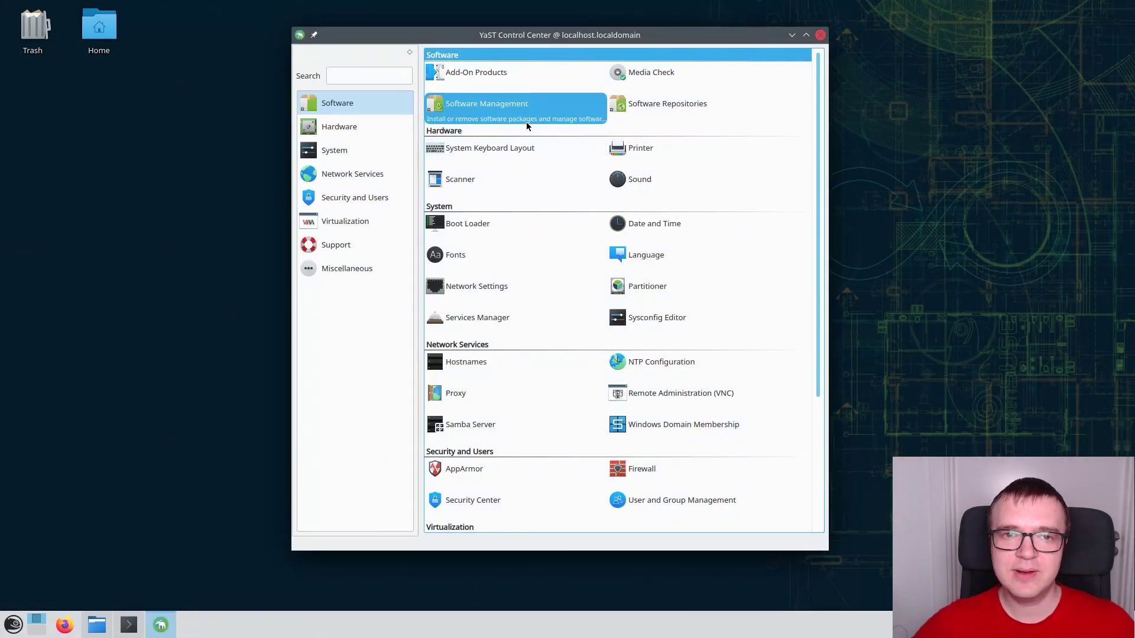
- In YaST Software Management, search for clementine and mark the clementine package for installation
left_click(517, 112)
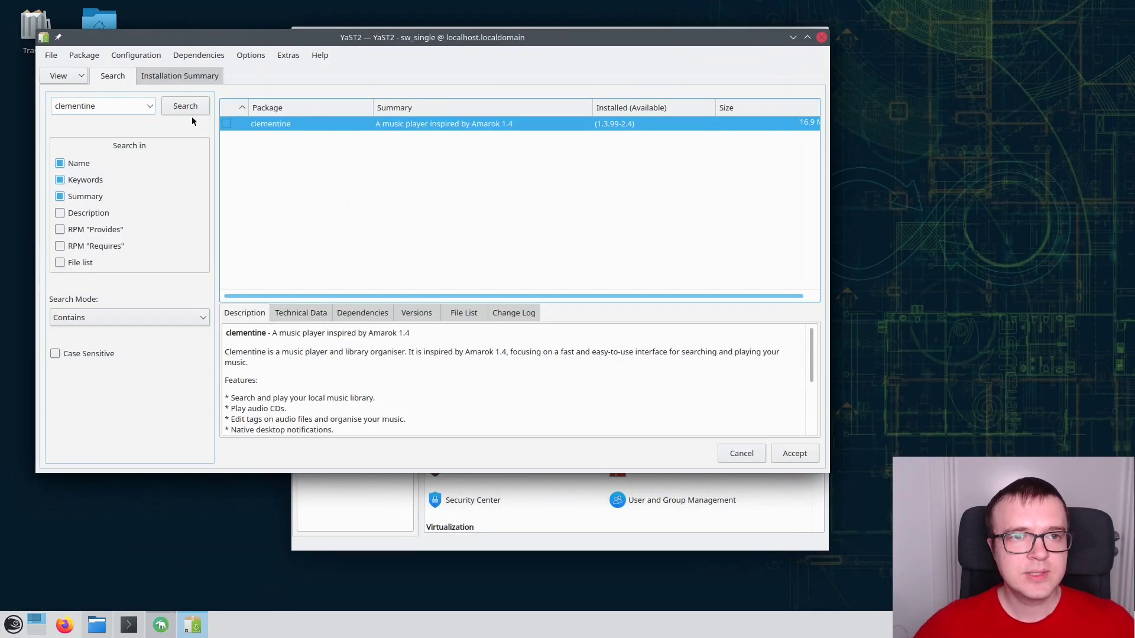
right_click(239, 123)
left_click(249, 132)
- Search the packages for juk and spotify, and view the descriptions of juk and spotify-installer
double_click(117, 107)
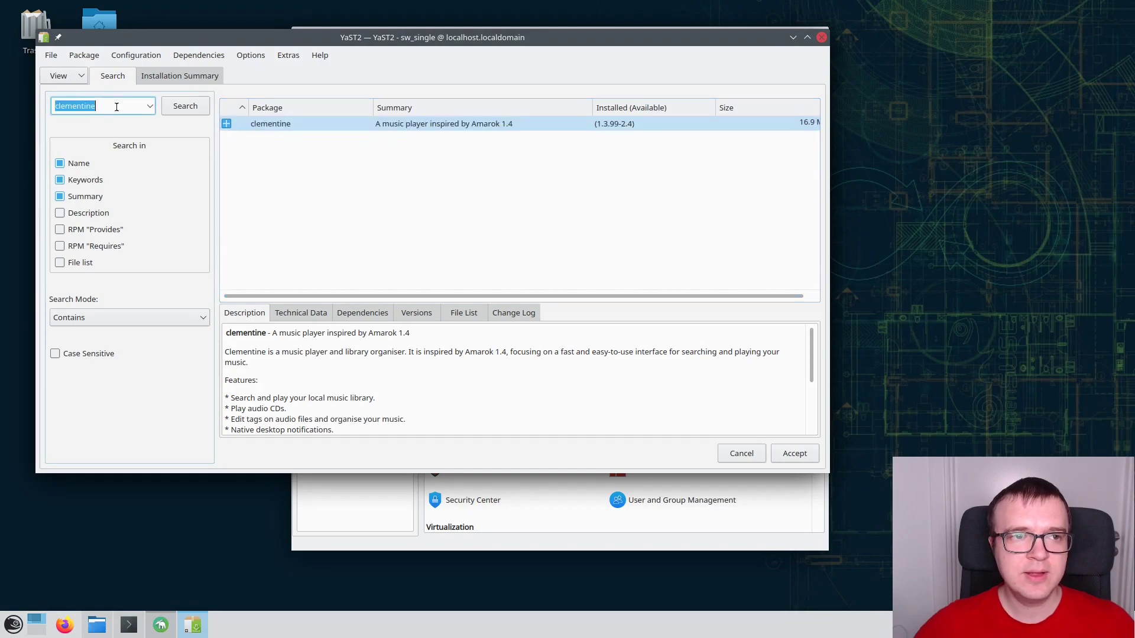
type("juk")
key("Return")
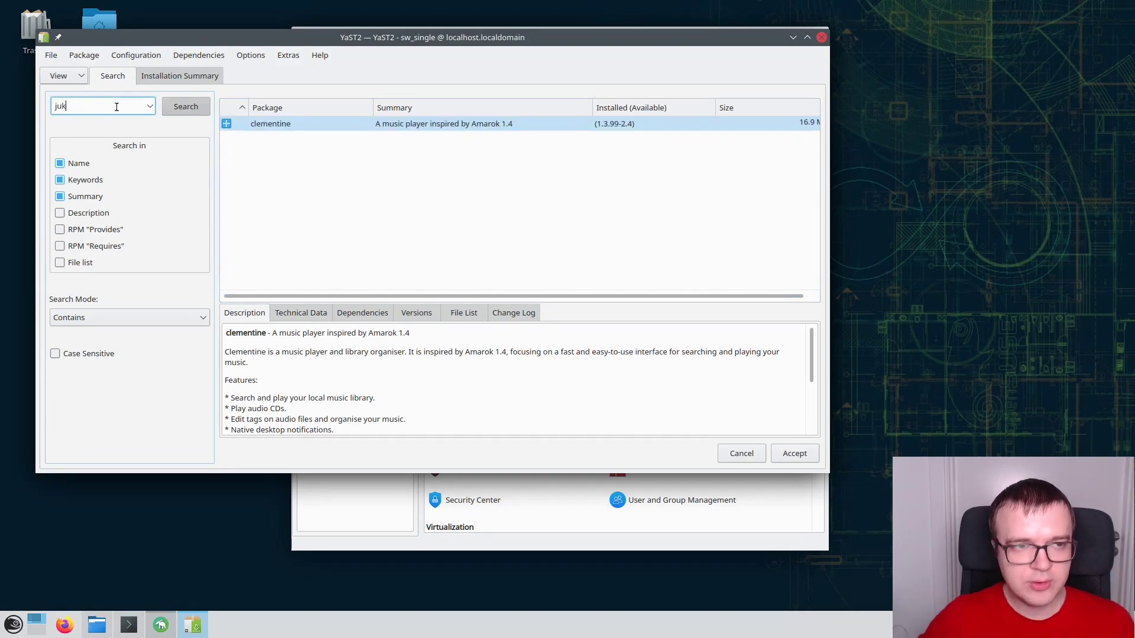
left_click(290, 139)
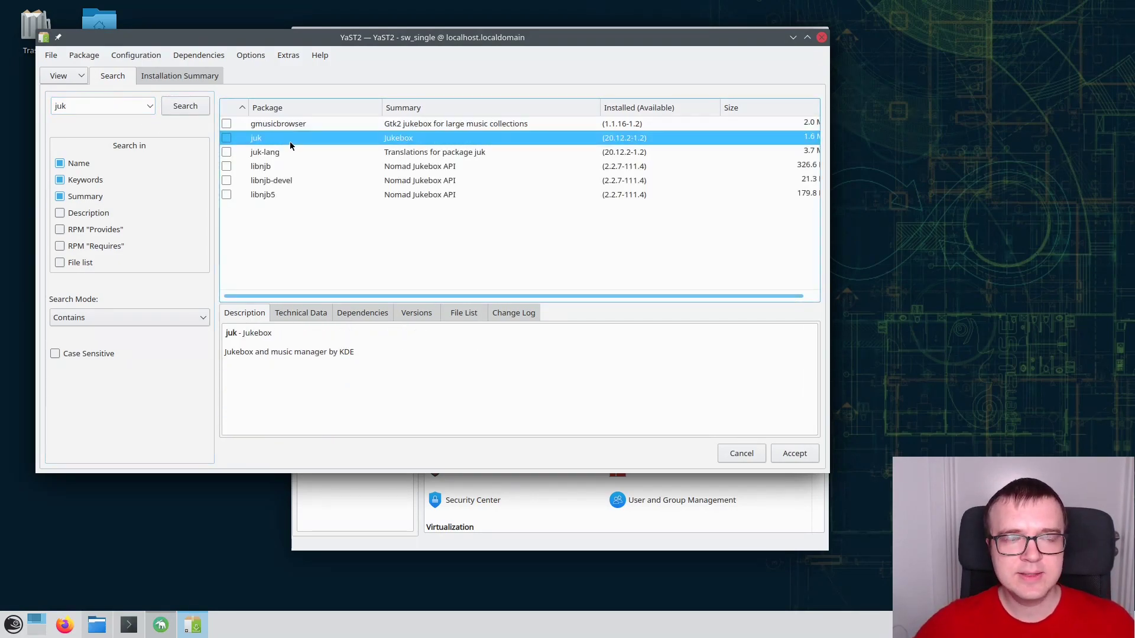
double_click(119, 107)
type("spotify")
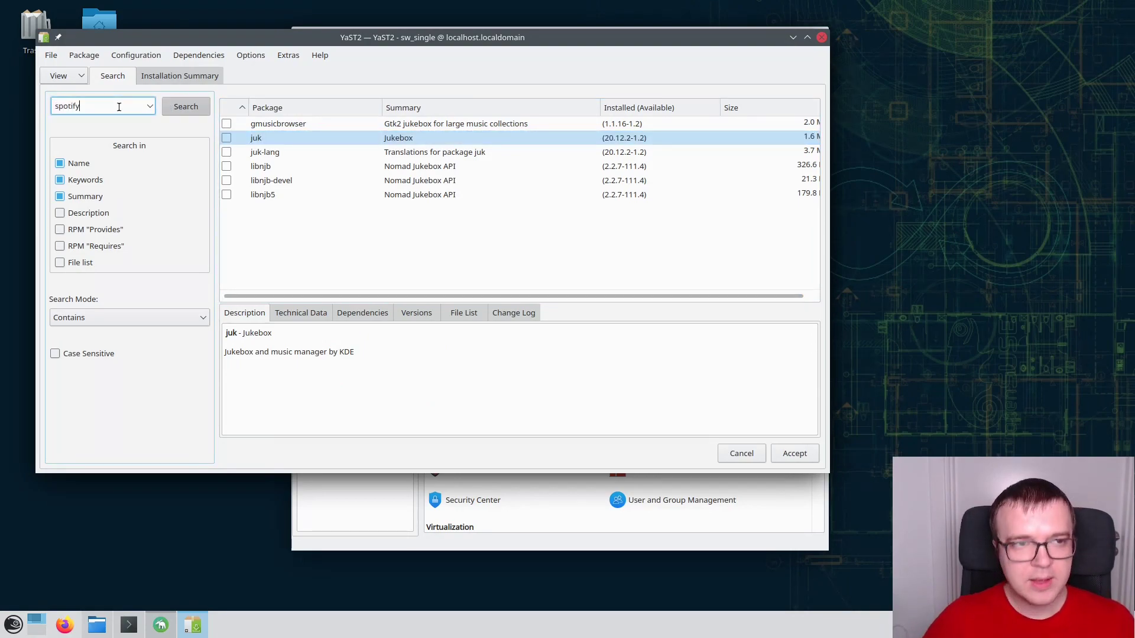
key("Return")
left_click(288, 184)
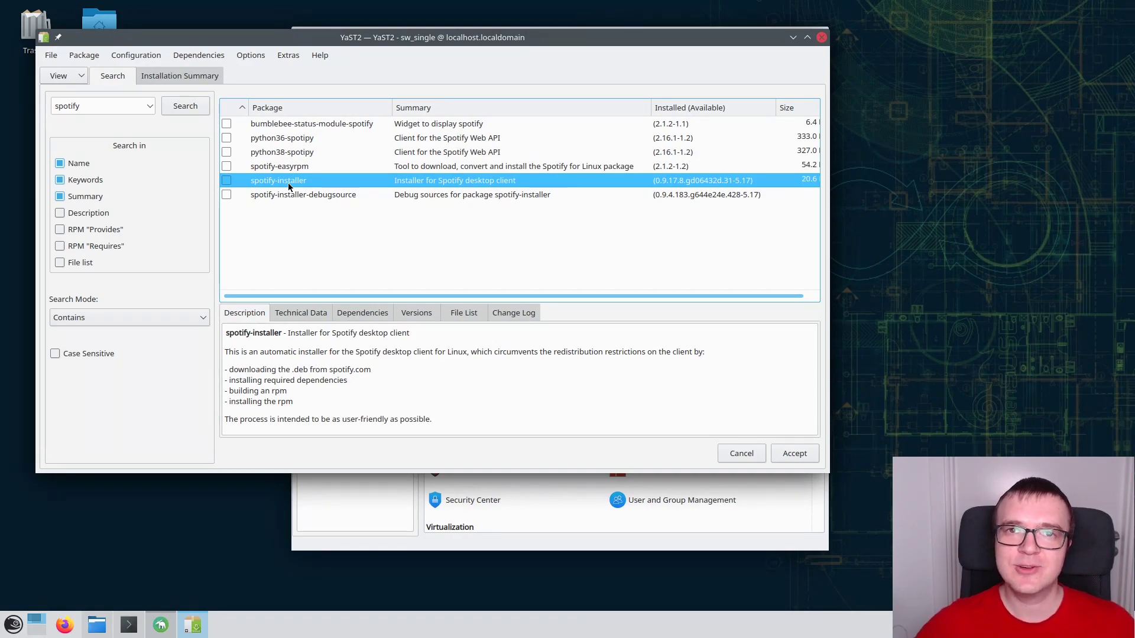
- Install Clementine with its automatic dependency changes and launch it from the Multimedia applications
left_click(796, 454)
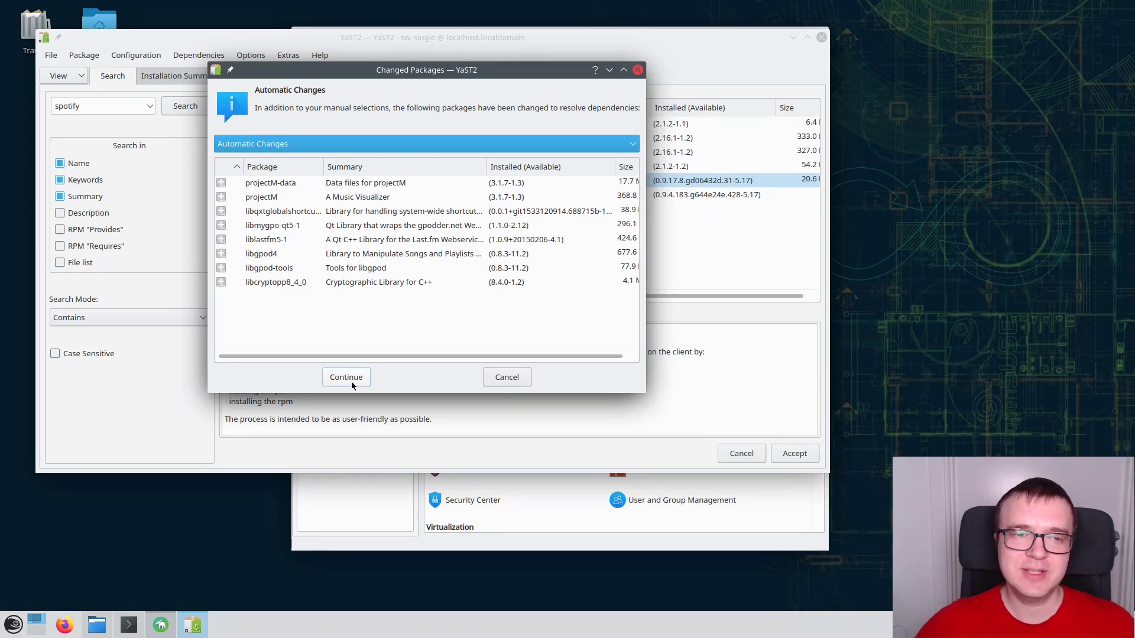
left_click(351, 383)
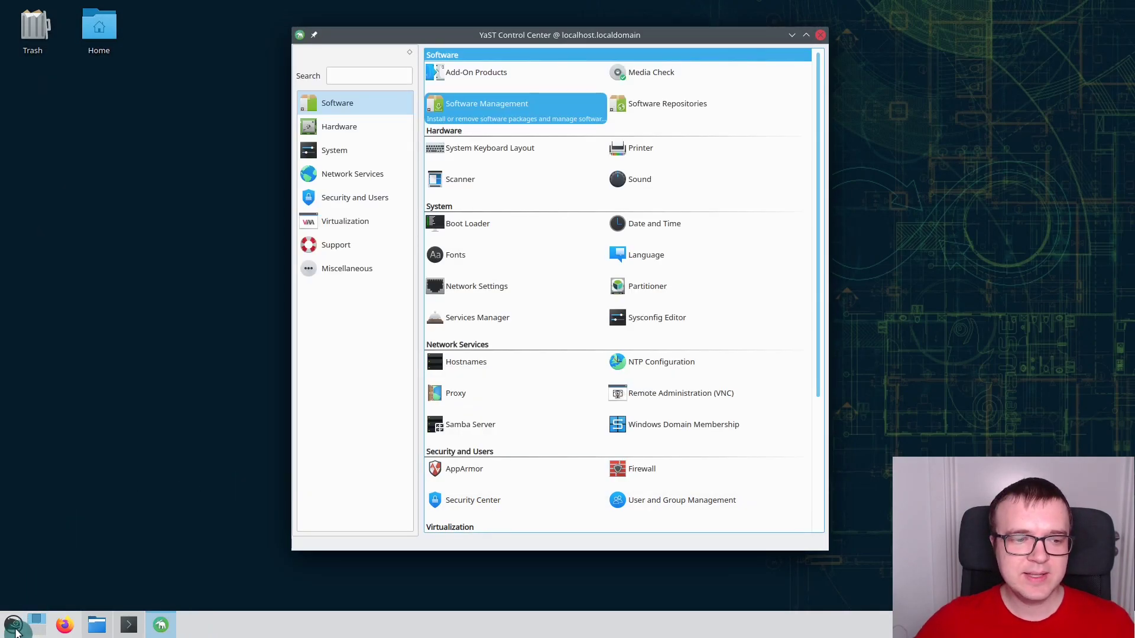
left_click(13, 625)
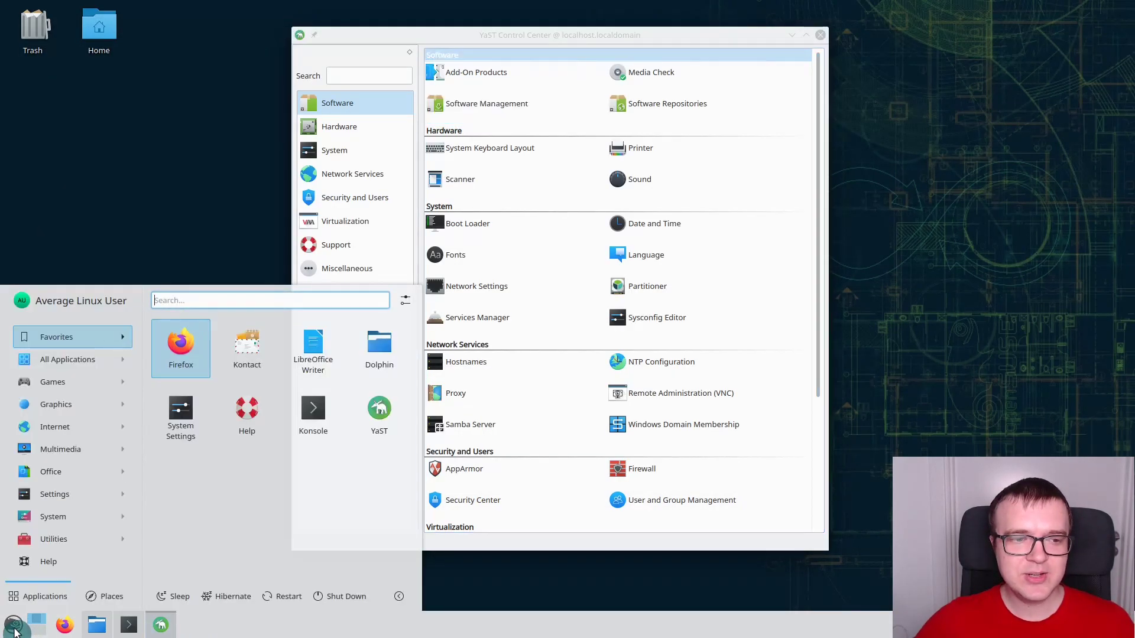
mouse_move(73, 451)
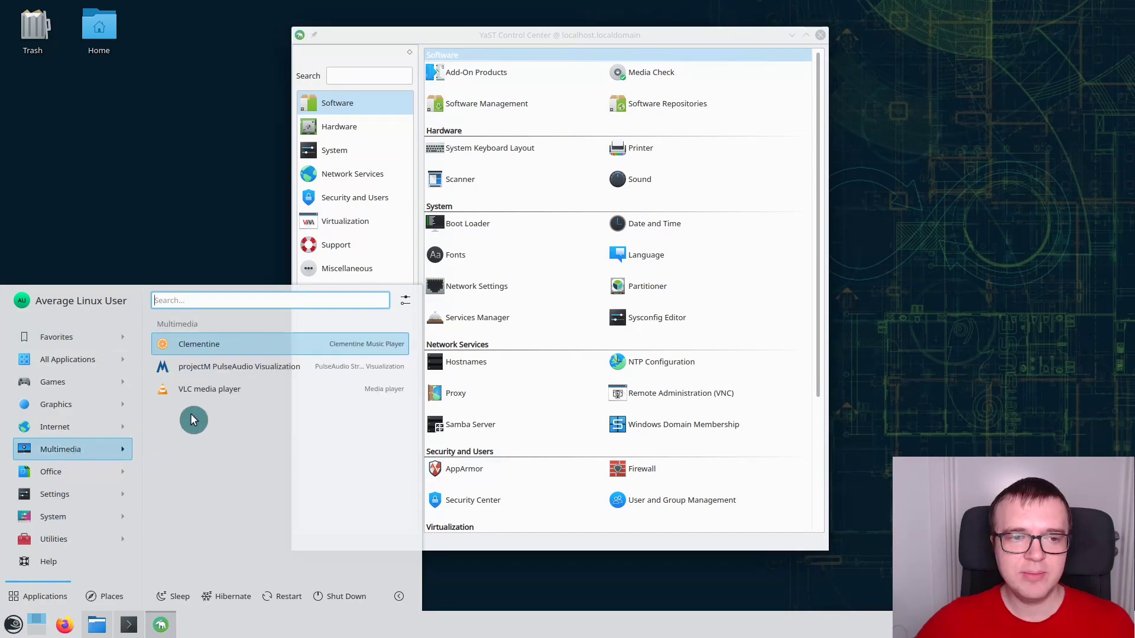
left_click(237, 352)
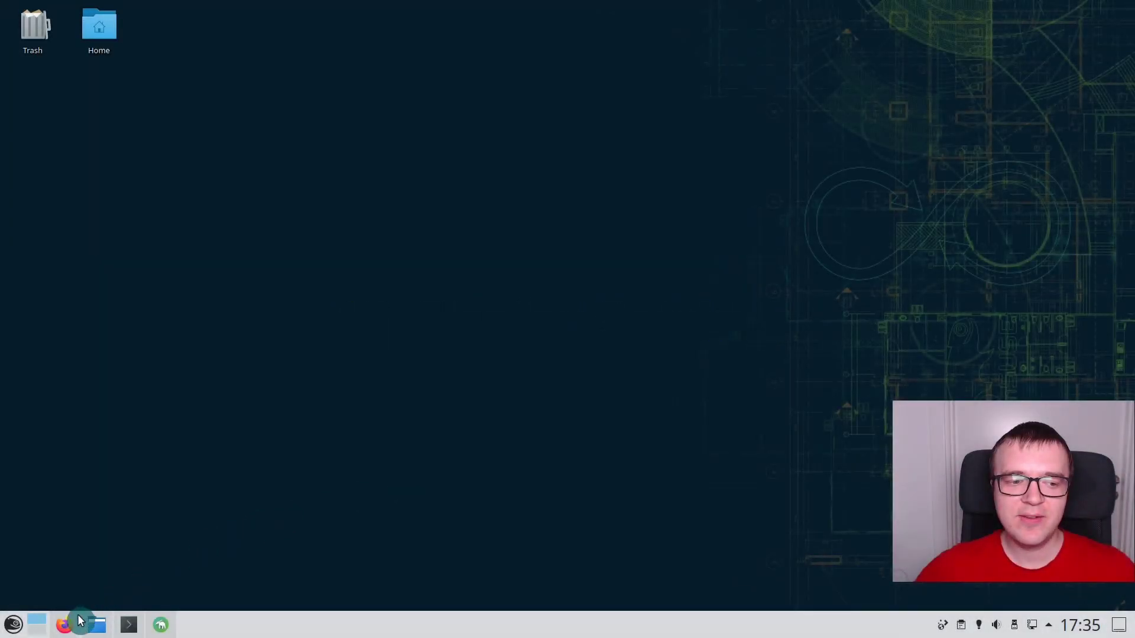
- Open Firefox, go to the Plasma Integration add-on page from the system tray, and add the extension to Firefox
left_click(65, 625)
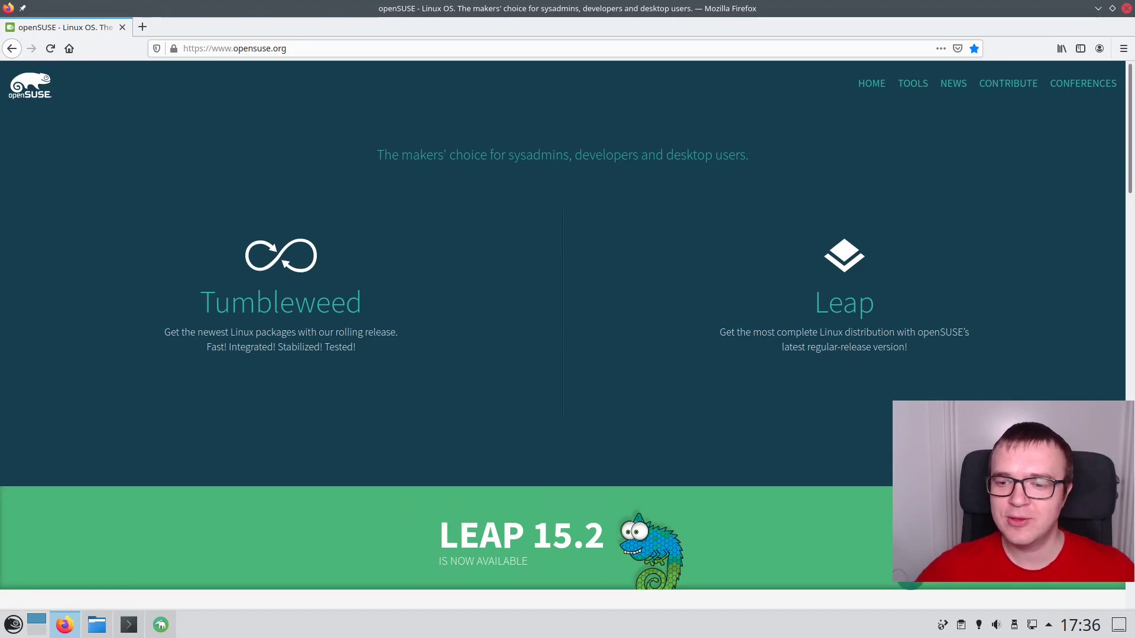
left_click(944, 630)
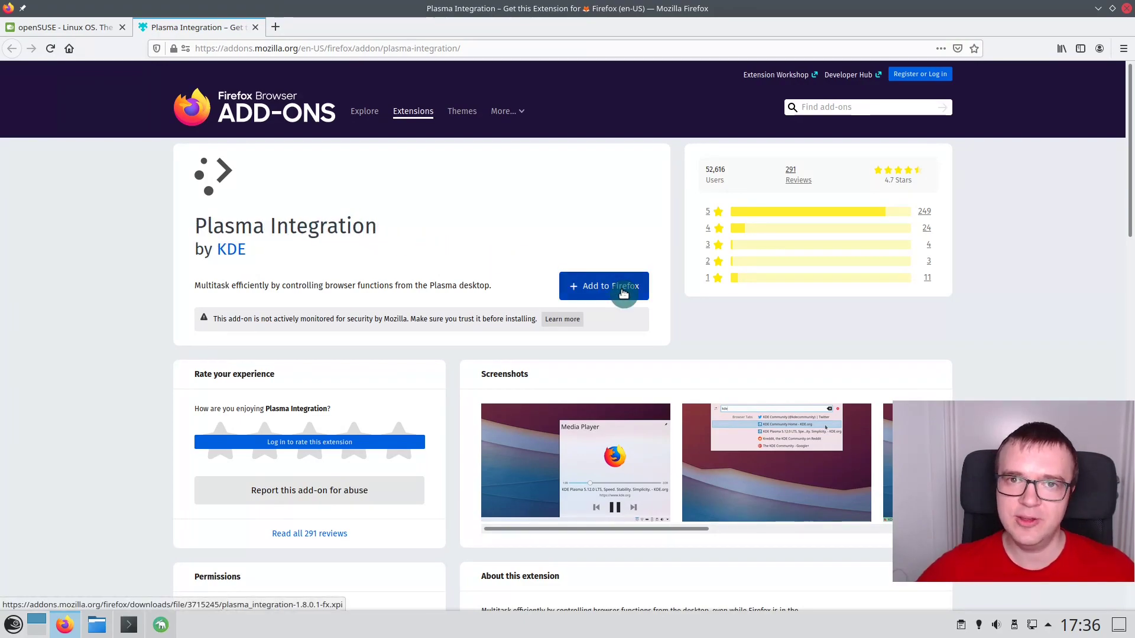
left_click(623, 294)
left_click(385, 221)
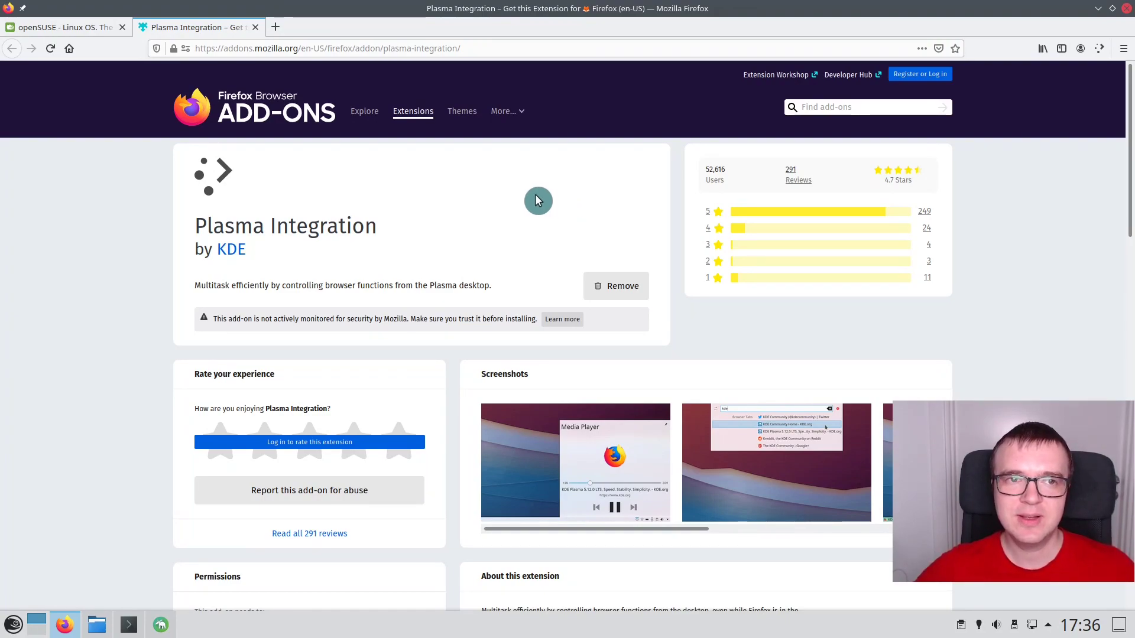
- In Firefox's General preferences, turn off Restore previous session at startup
left_click(1123, 49)
left_click(1013, 253)
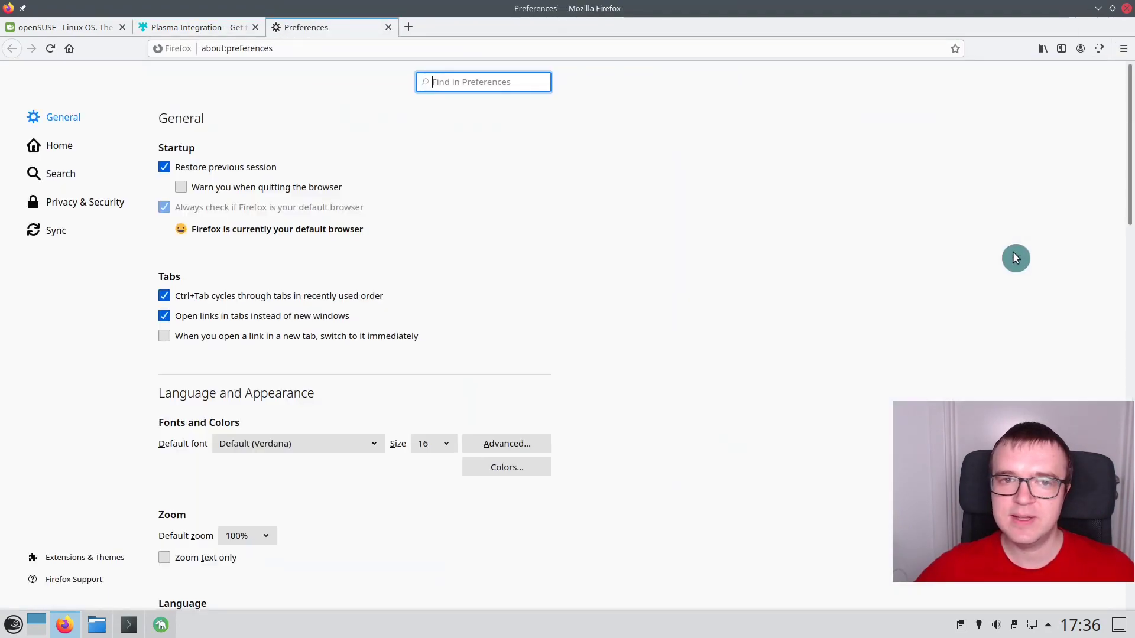
left_click(173, 178)
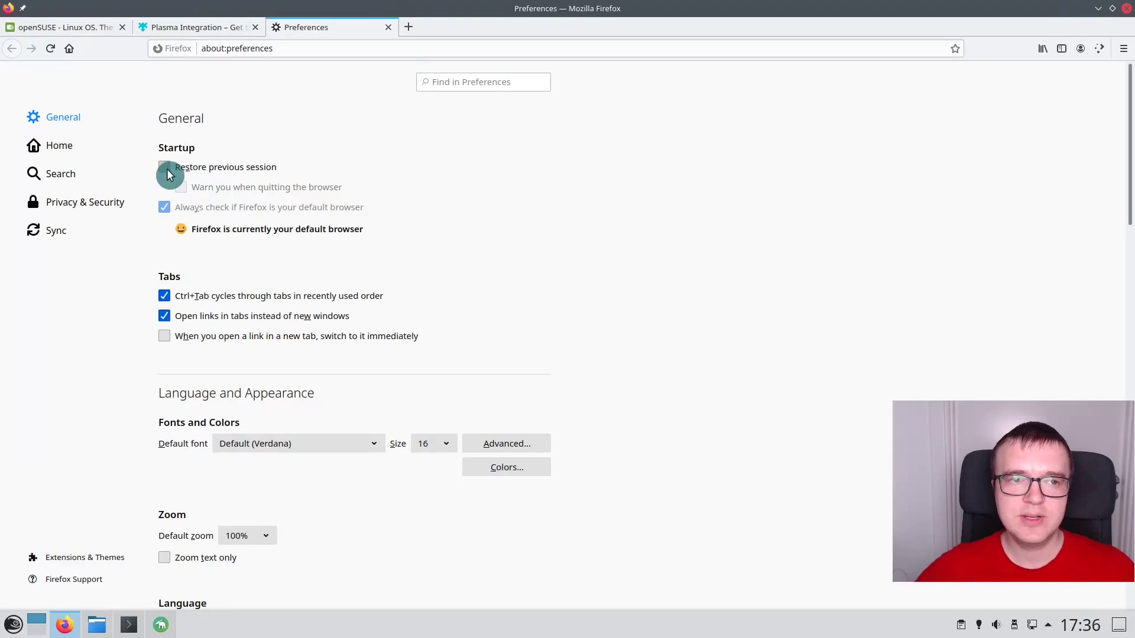
- In Firefox's General preferences, turn on Restore previous session and Play DRM-controlled content
left_click(168, 173)
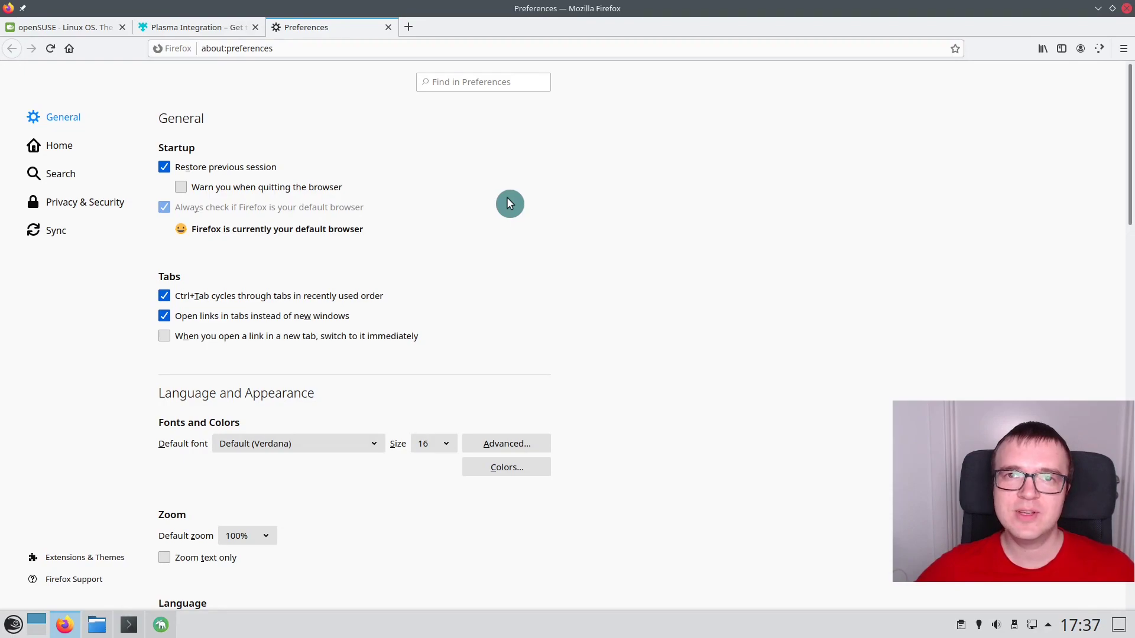
scroll(614, 255, "down", 15)
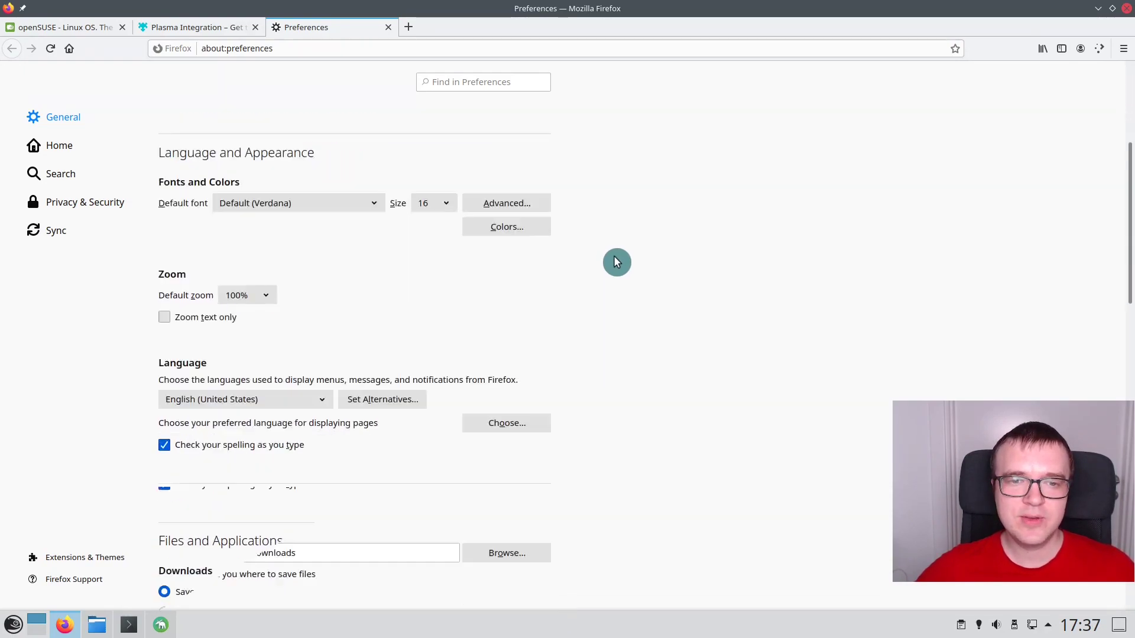
scroll(614, 255, "down", 5)
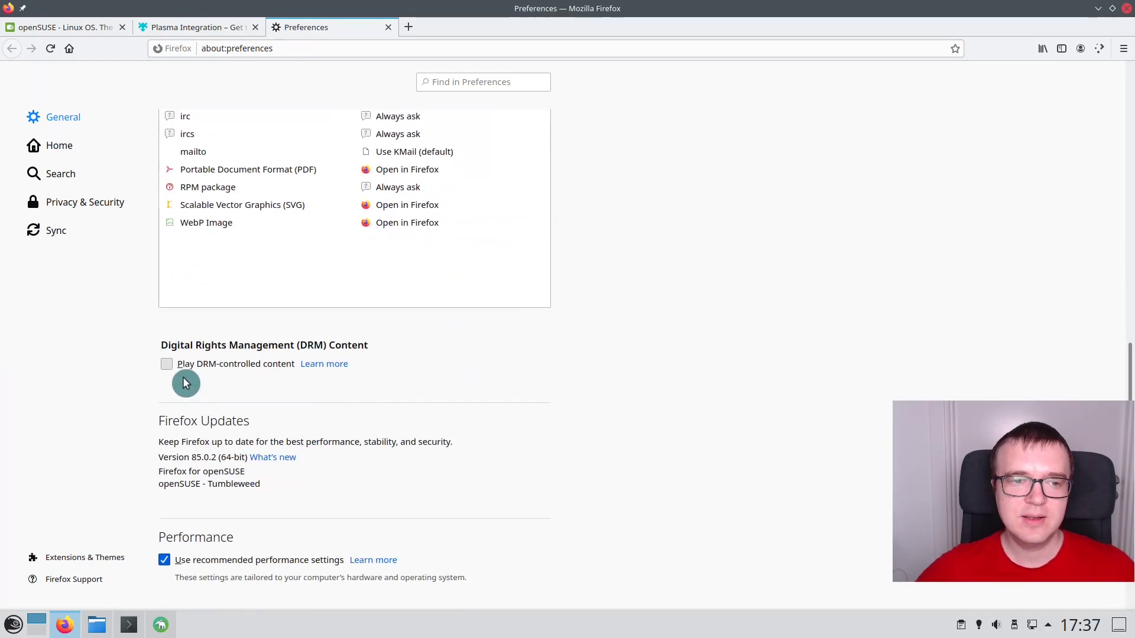
left_click(168, 365)
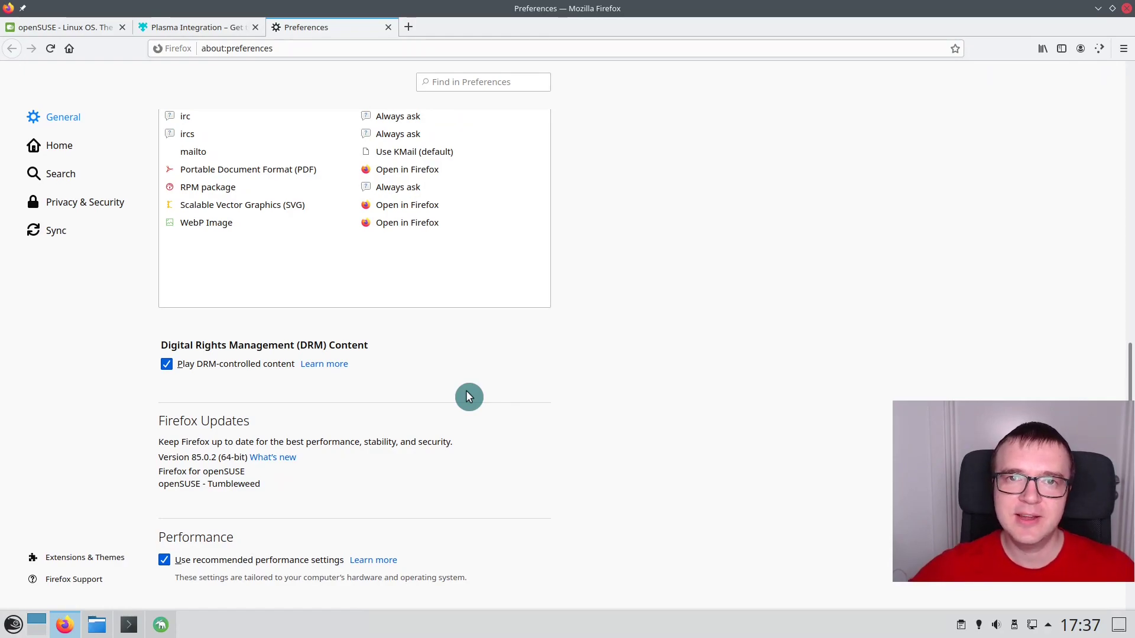
- In the Search preferences, choose to add the search bar in the toolbar and place the cursor in it
left_click(61, 175)
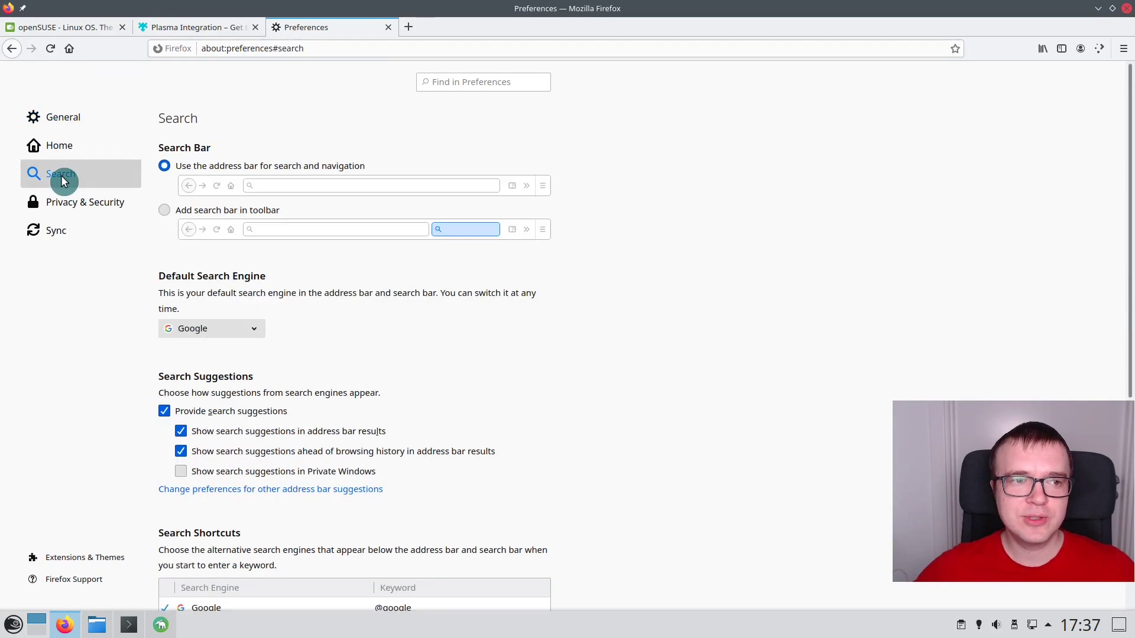
left_click(166, 212)
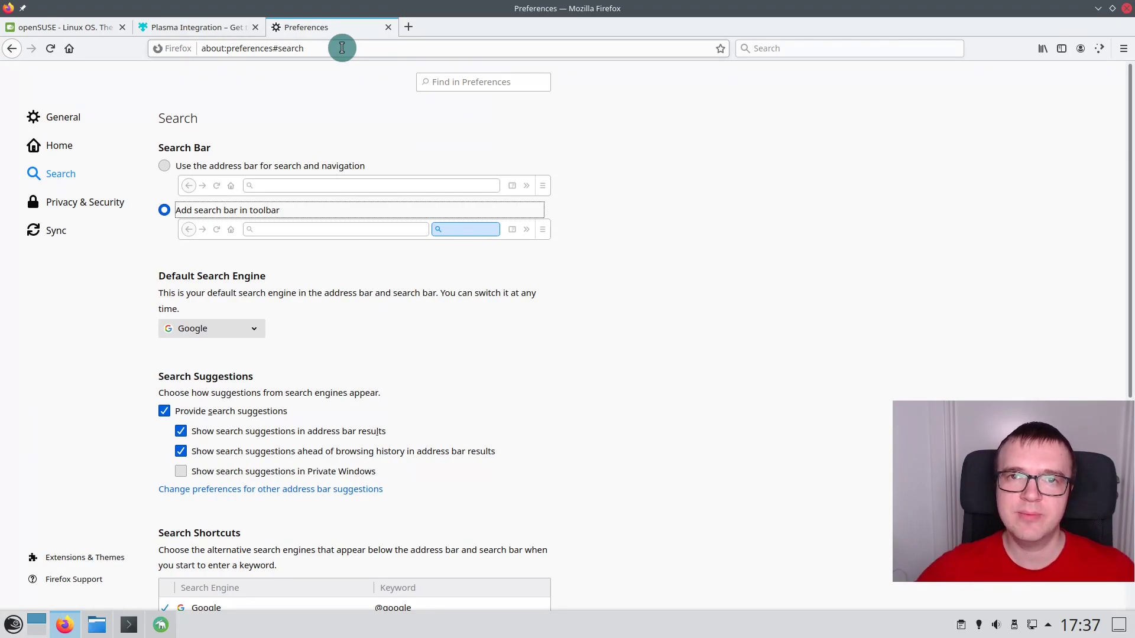
left_click(785, 49)
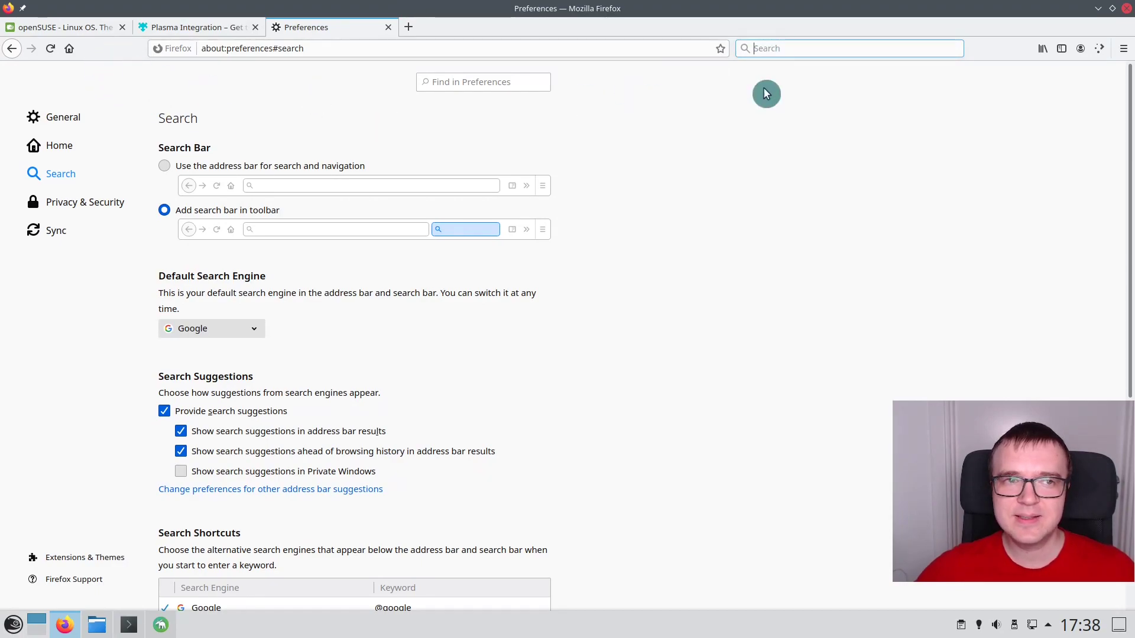
- Customize the Firefox toolbar by removing the flexible spaces on both sides of the address and search bars
right_click(989, 50)
left_click(1020, 135)
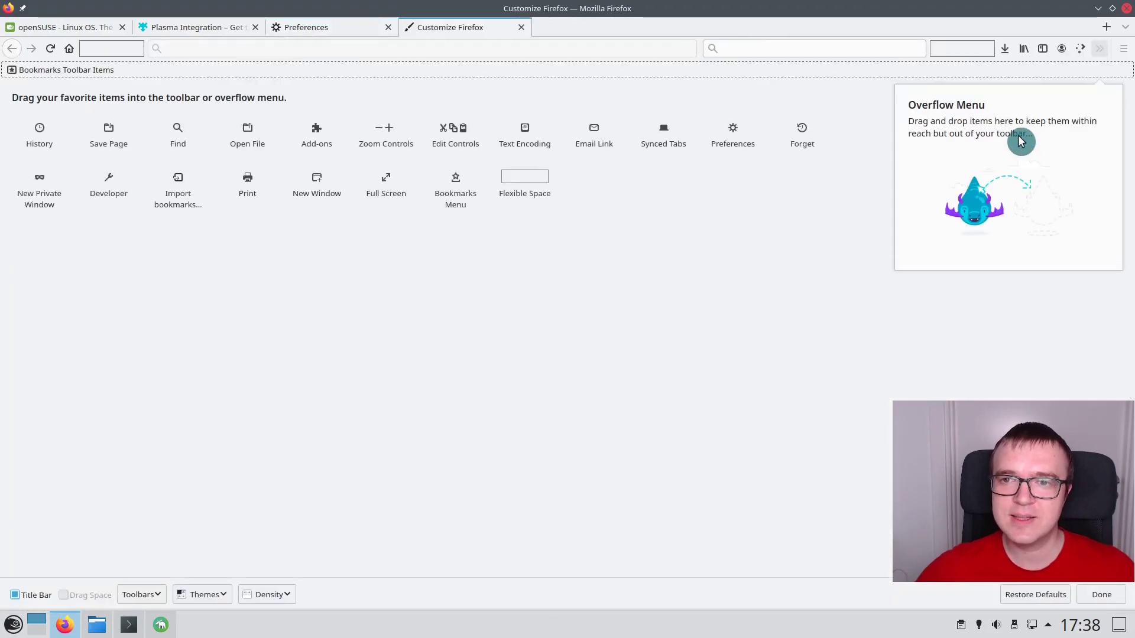
left_click_drag(1002, 61, 862, 193)
left_click_drag(122, 48, 204, 241)
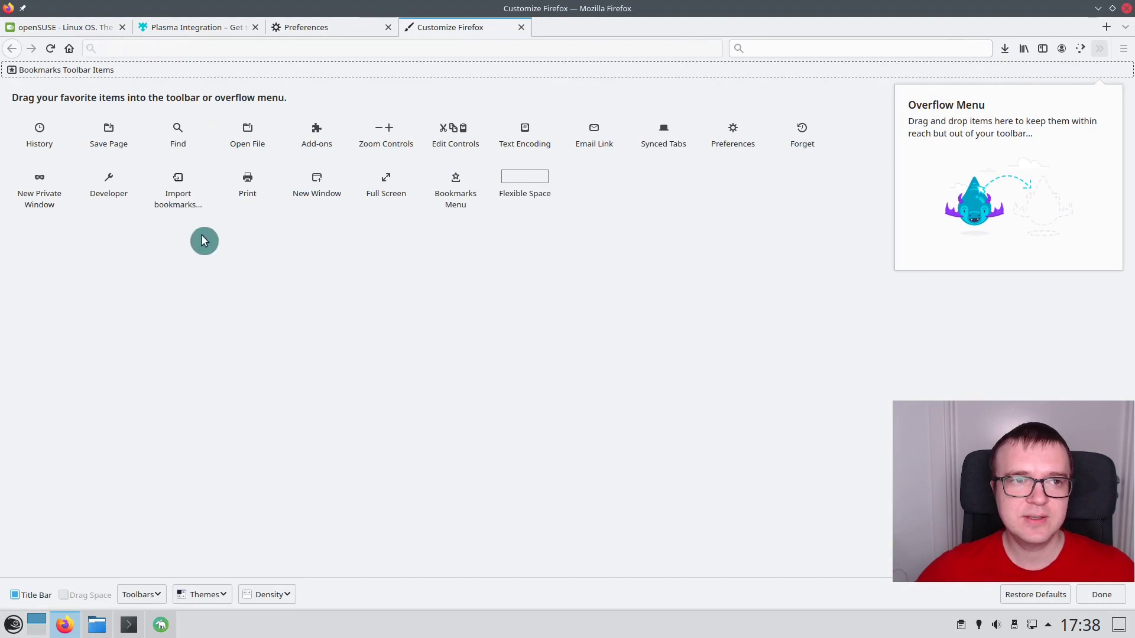
left_click(521, 27)
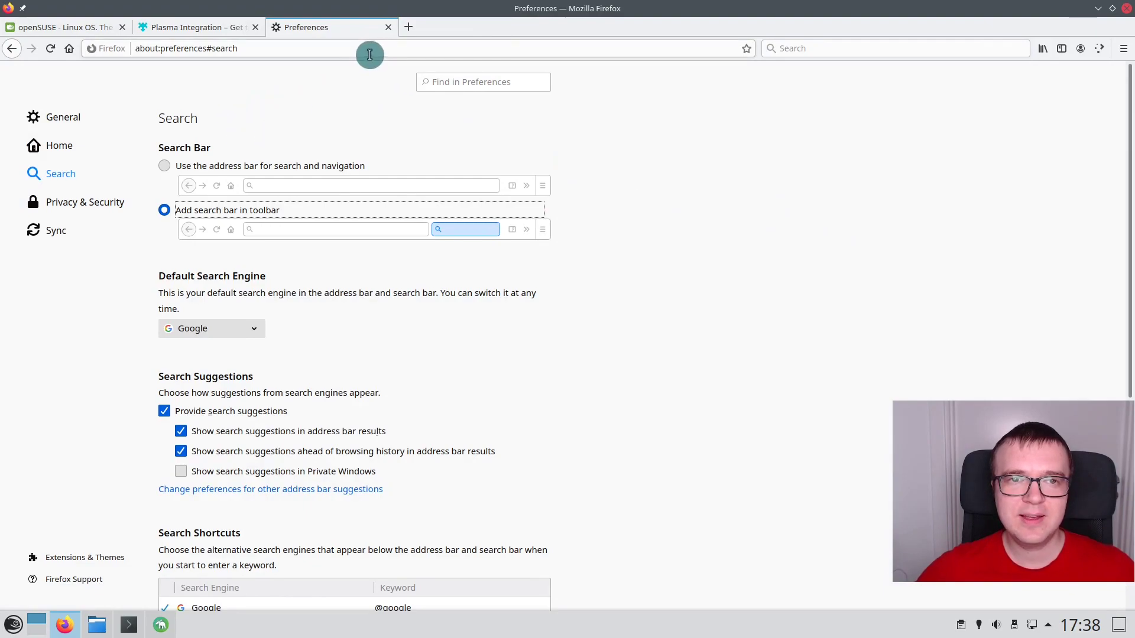
- Close the Preferences and Plasma Integration tabs and minimize the Firefox window
left_click(388, 28)
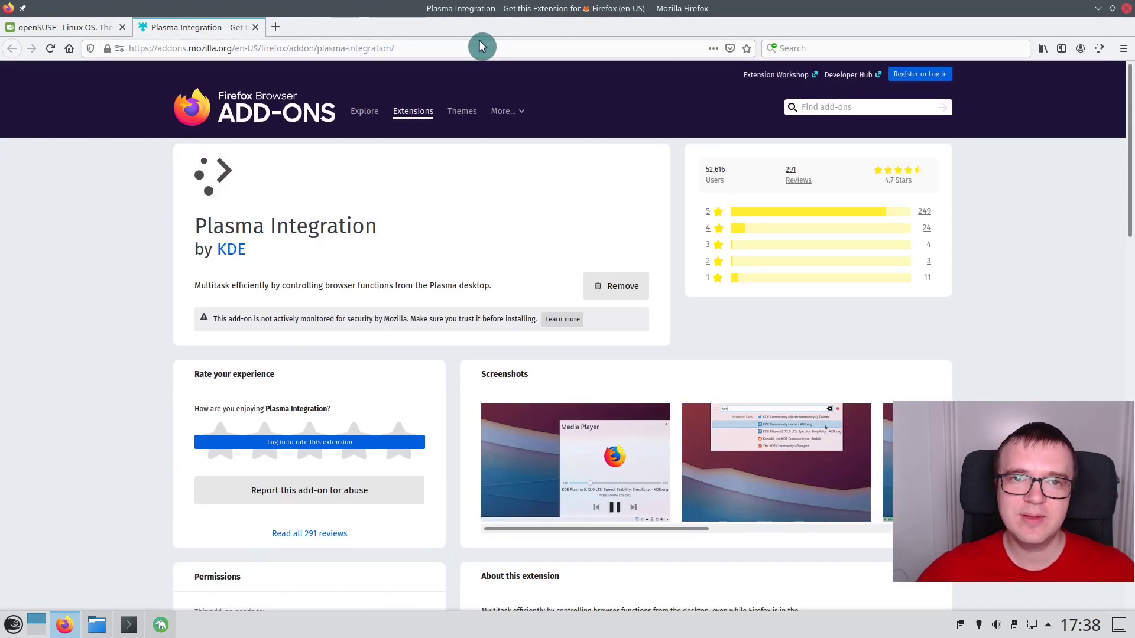
left_click(255, 27)
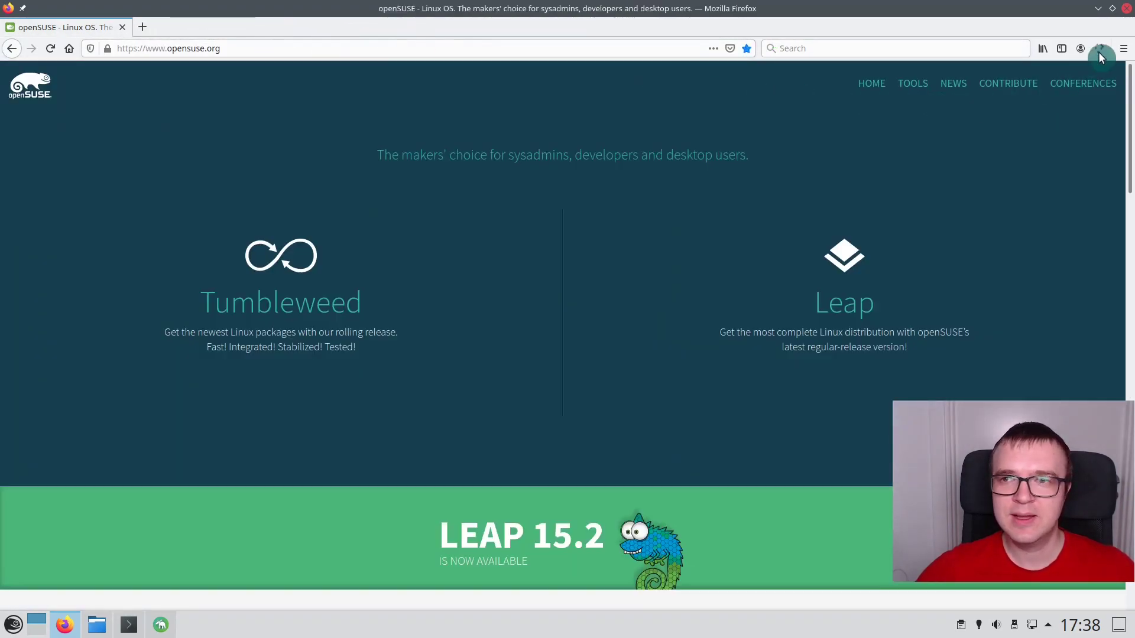
left_click(1099, 9)
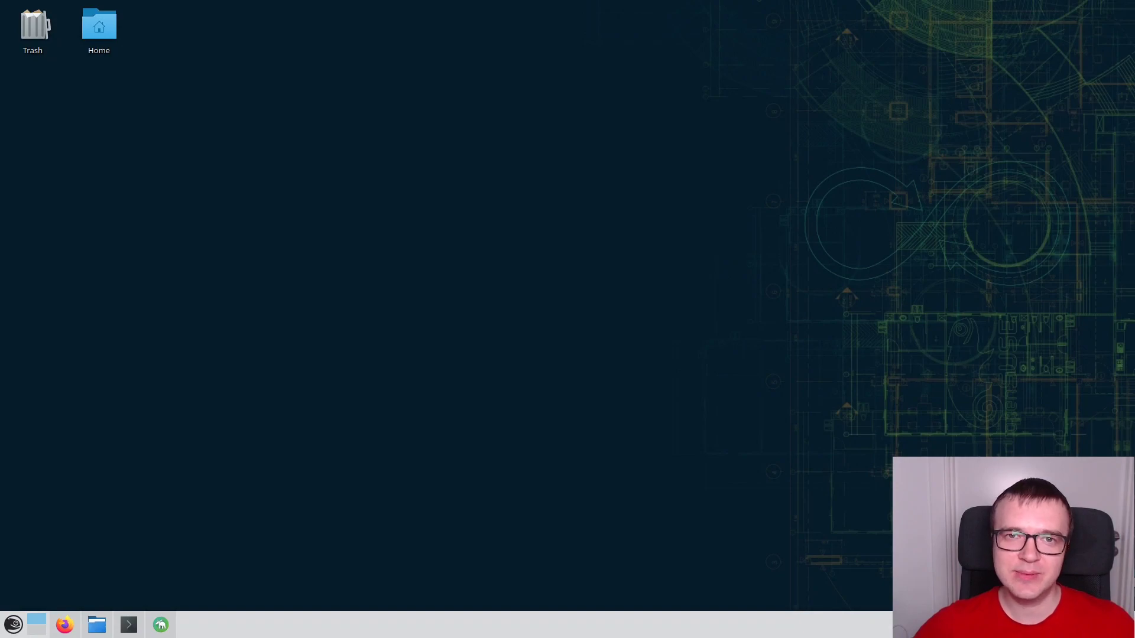
- In Firefox, download Google Chrome as the 64 bit .rpm package for Fedora/openSUSE and save the file
left_click(65, 625)
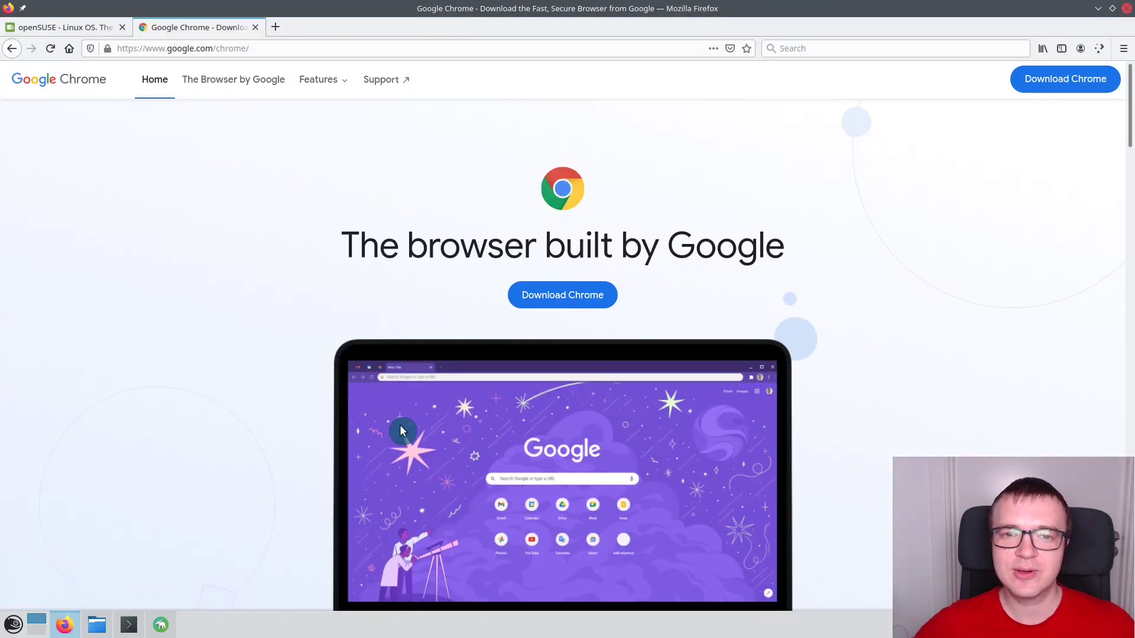
left_click(565, 300)
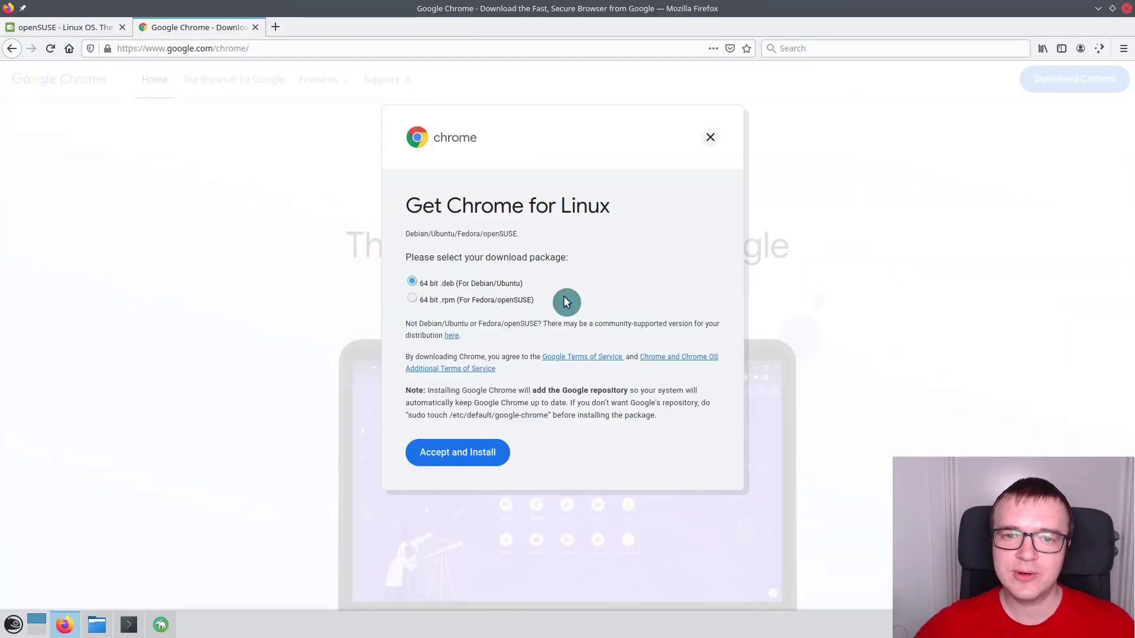
left_click(413, 299)
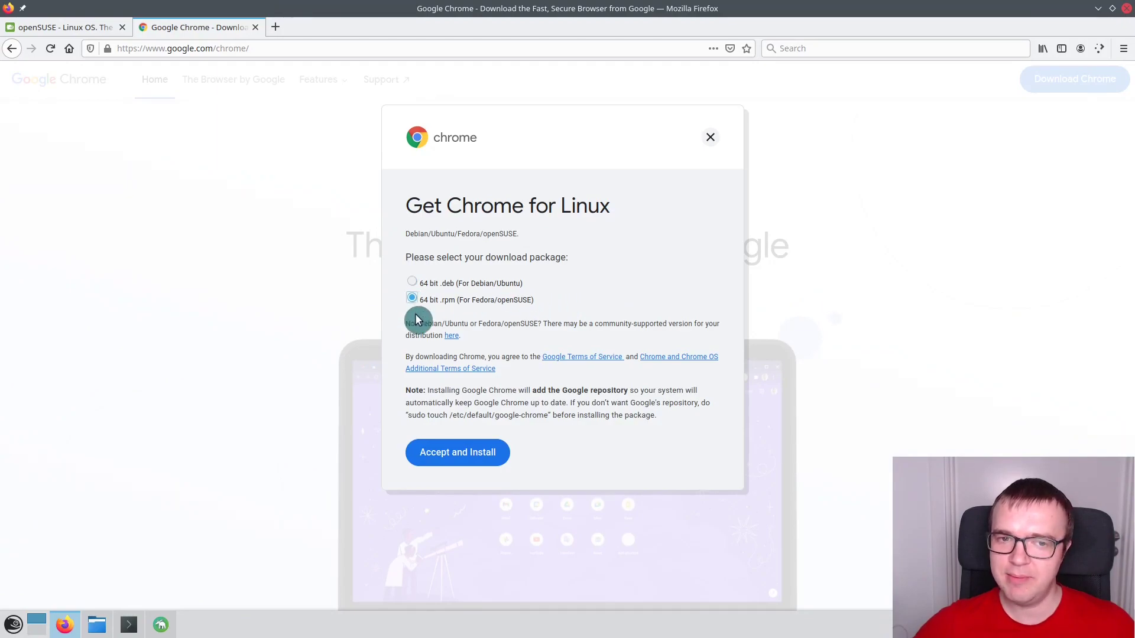
left_click(460, 455)
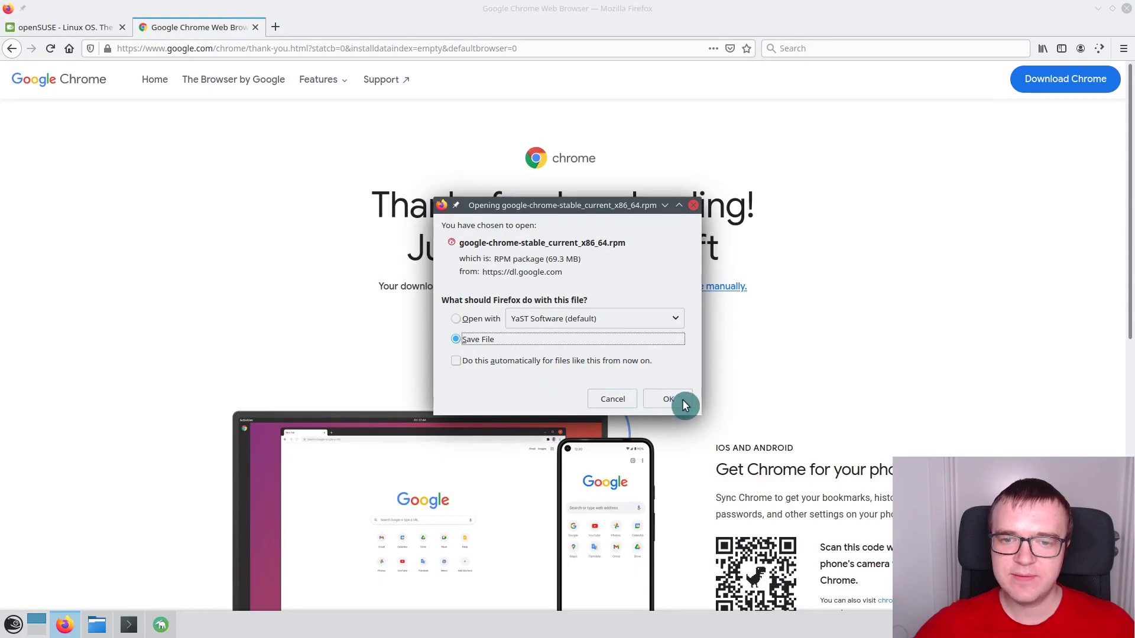
left_click(669, 400)
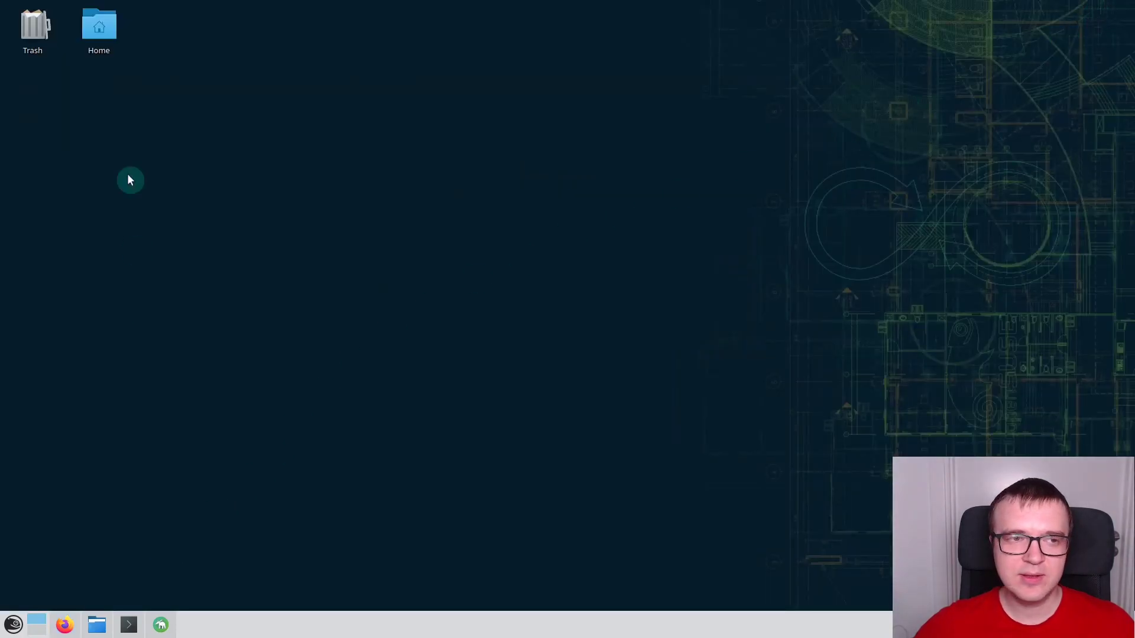
- Open google-chrome-stable_current_x86_64.rpm from the Downloads folder with the software installer and enter the root password
double_click(101, 28)
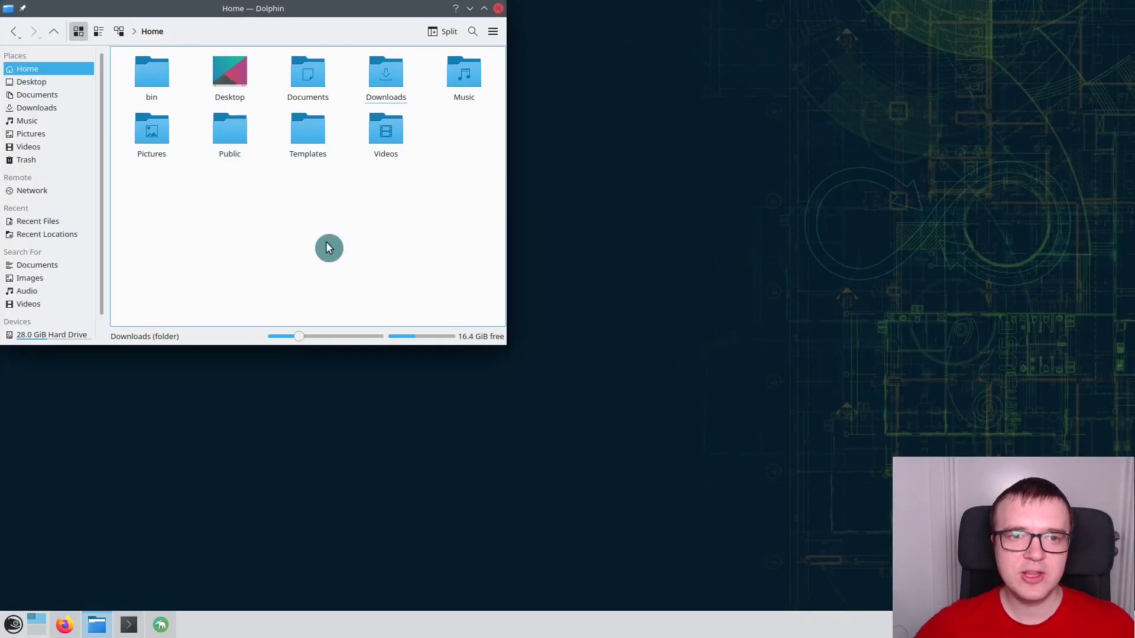
left_click(396, 89)
double_click(396, 88)
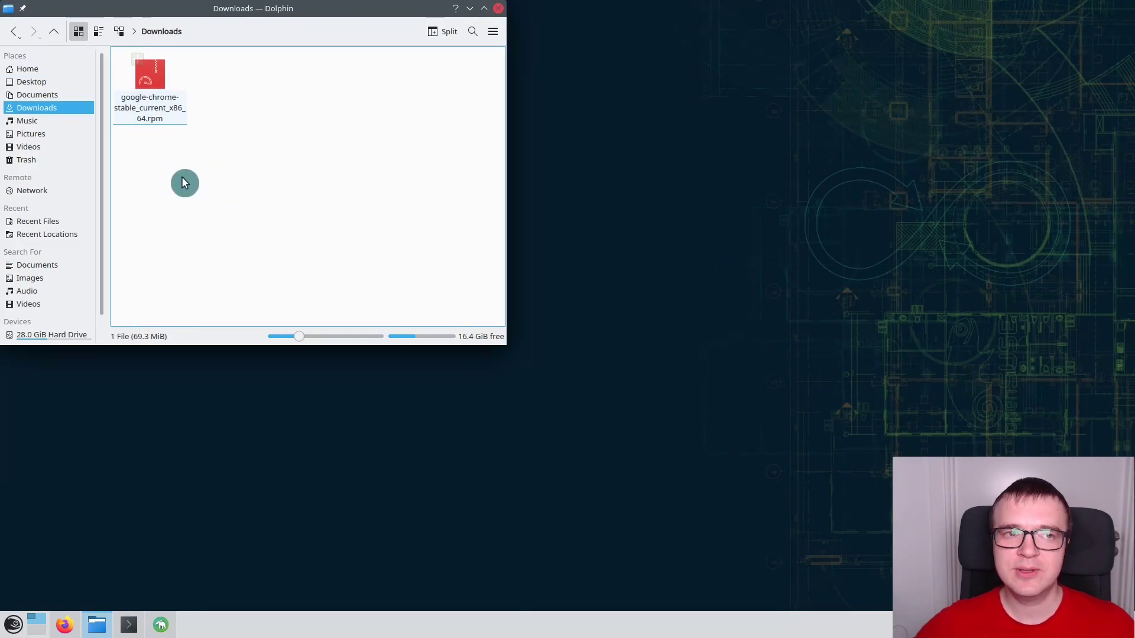
left_click(156, 121)
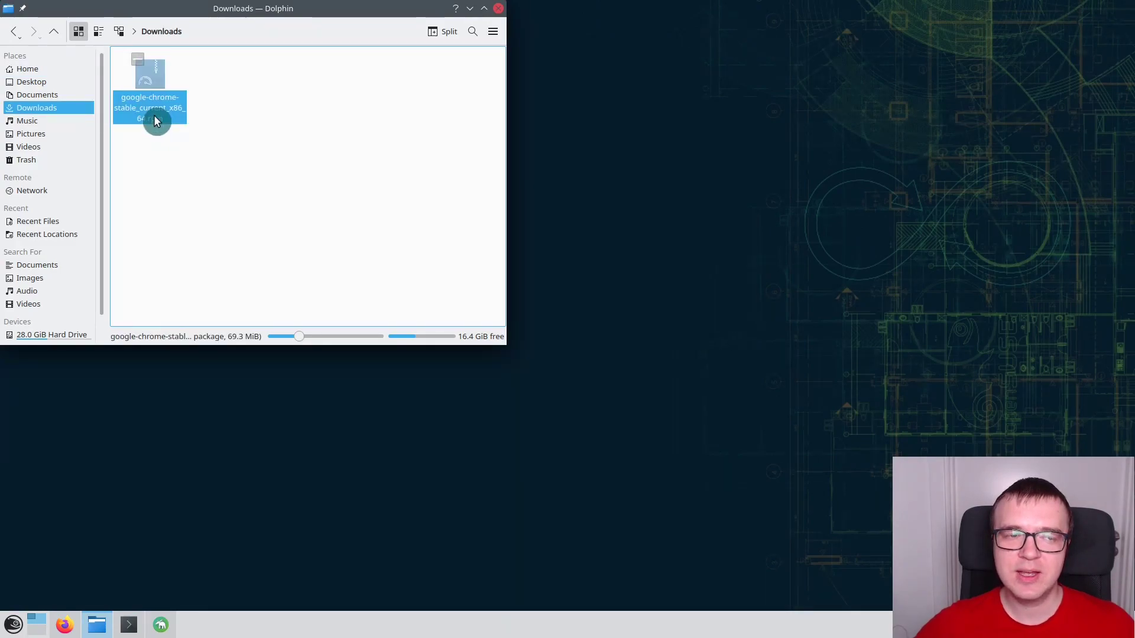
double_click(155, 119)
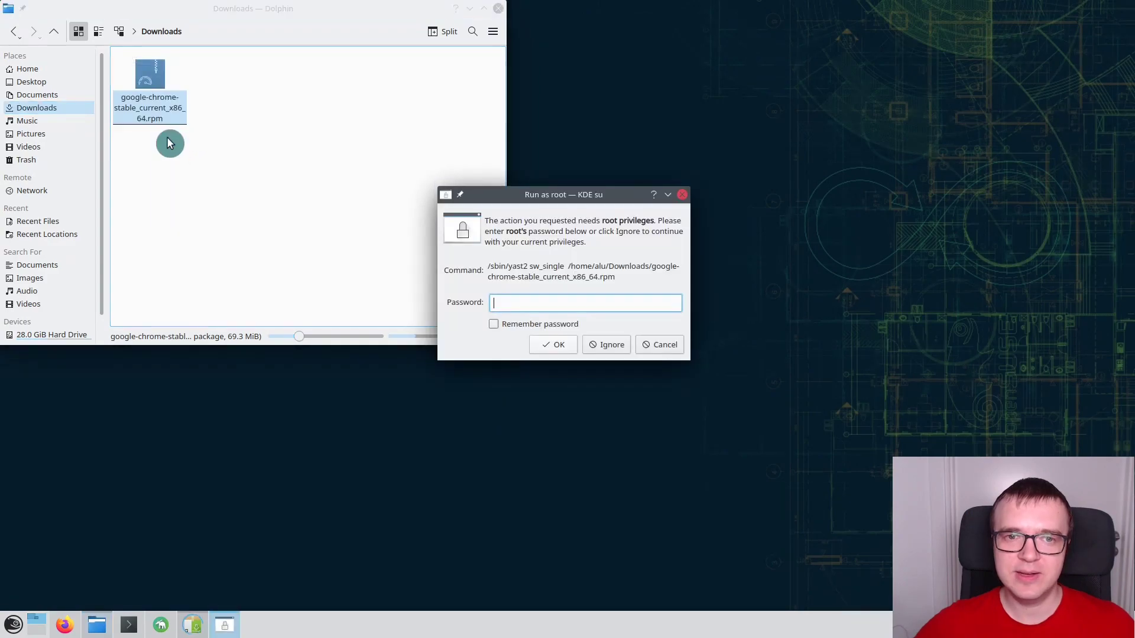
type("****")
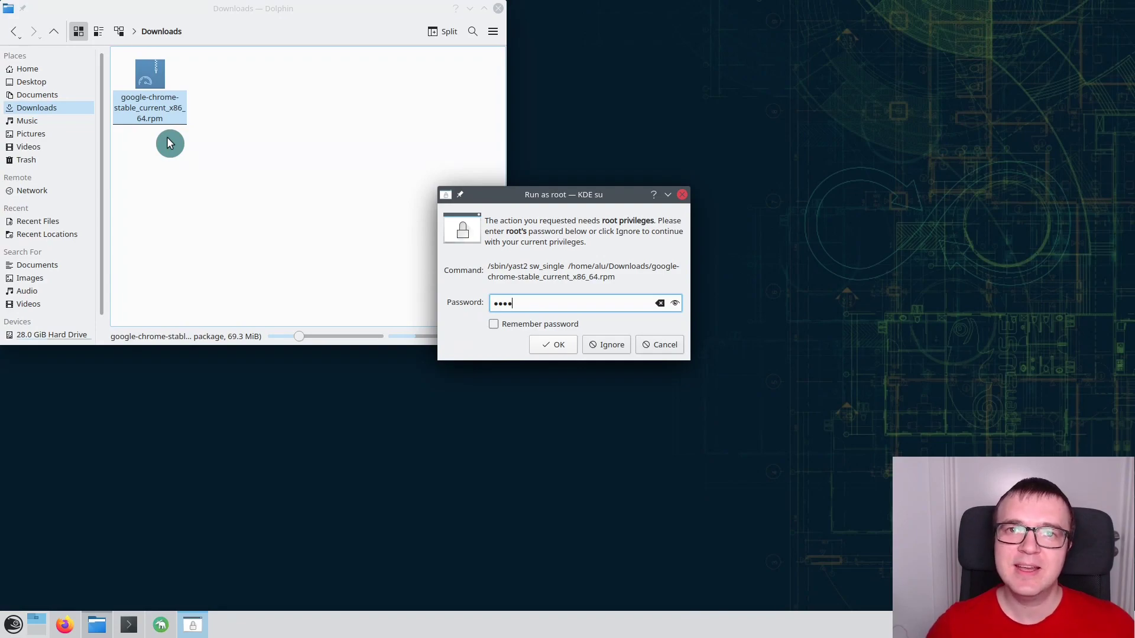
key("Return")
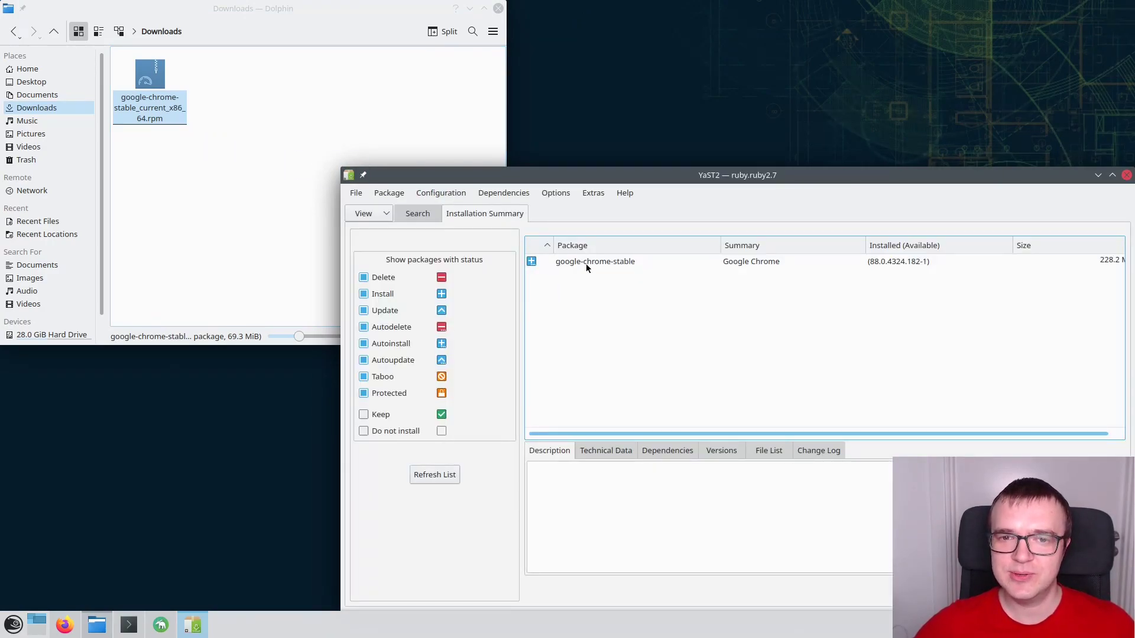
- Install the google-chrome-stable package, ignoring the failed integrity check, and finish the installer
right_click(561, 263)
left_click(572, 274)
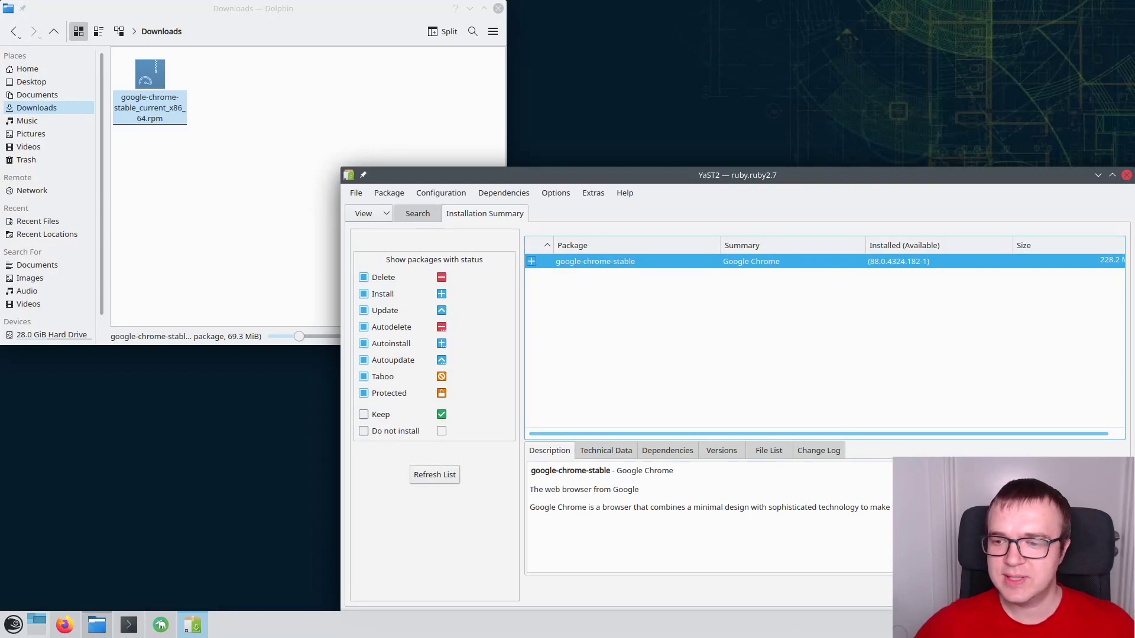
left_click(1101, 591)
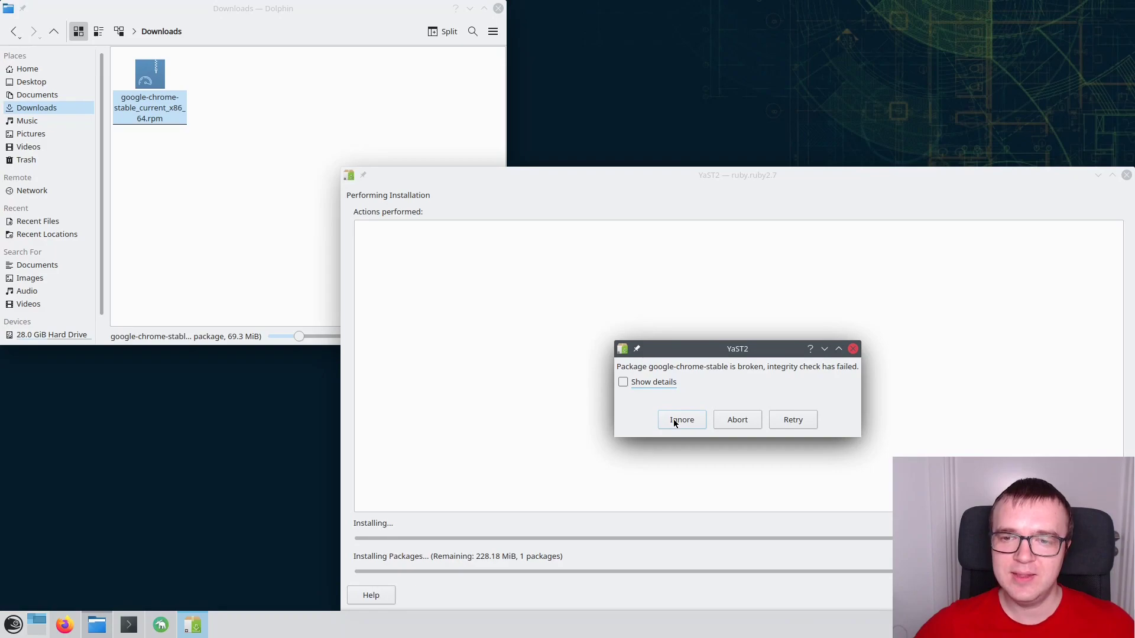
left_click(672, 419)
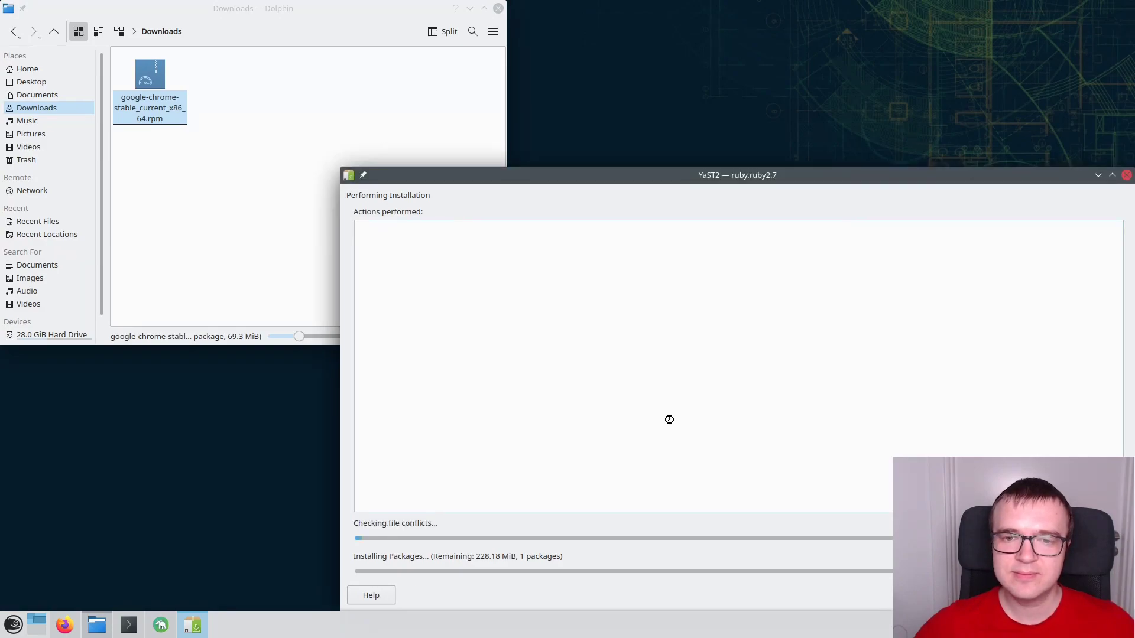
left_click(877, 475)
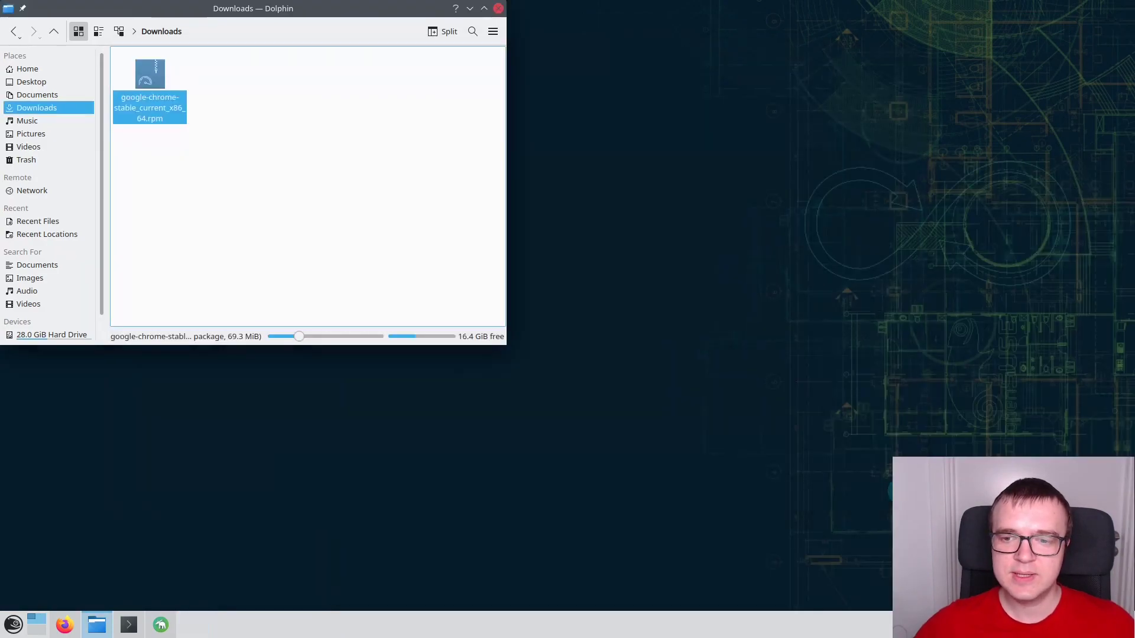
- Launch Google Chrome from the Internet applications and maximize its window
left_click(7, 632)
mouse_move(75, 431)
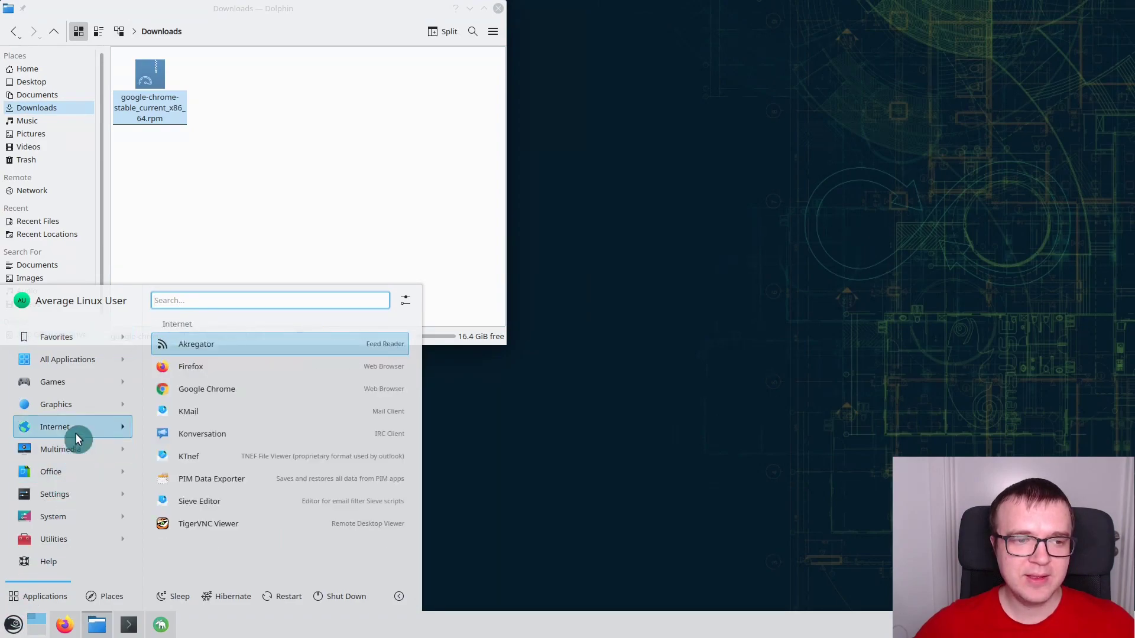
left_click(227, 394)
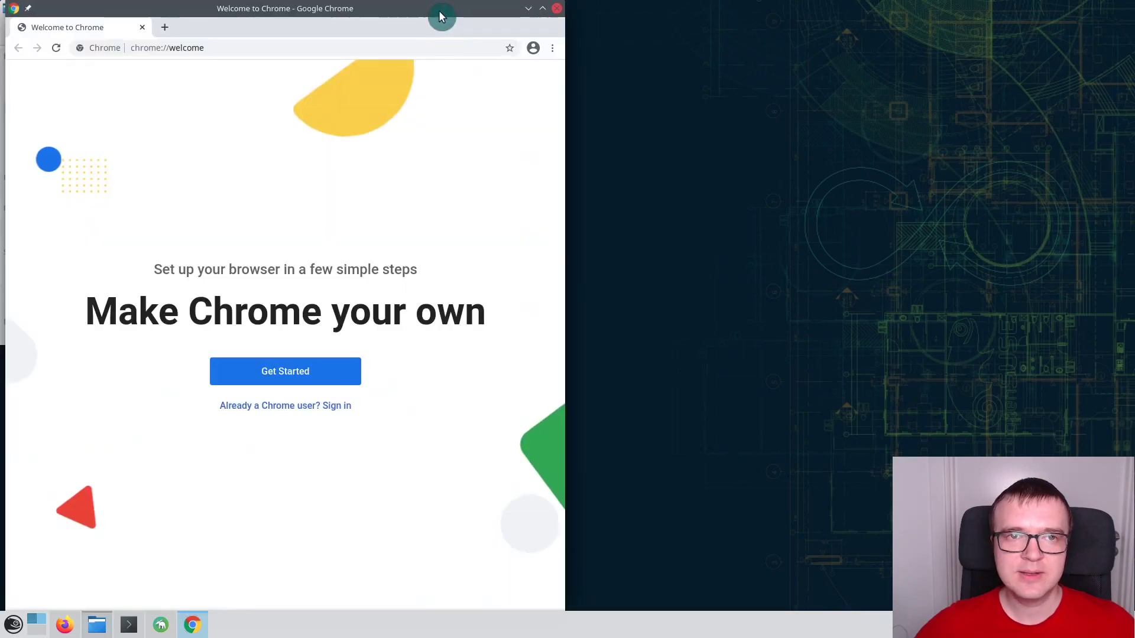
double_click(441, 18)
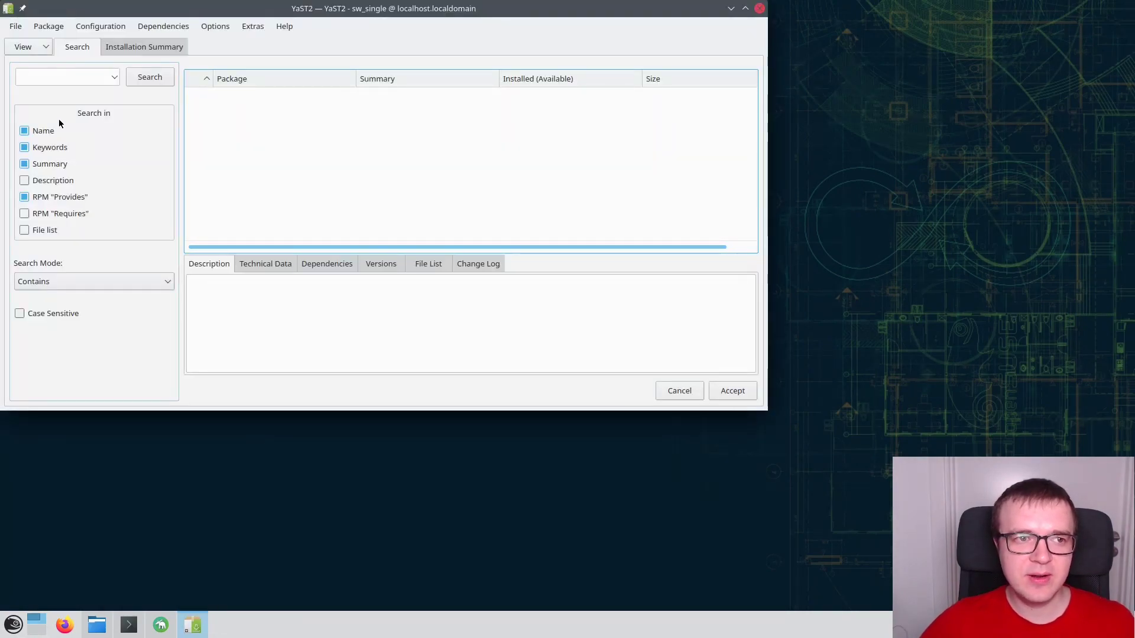
- Search the YaST packages for java-, view the description of java-11-openjdk, and look through the other OpenJDK packages
left_click(75, 77)
type("java-")
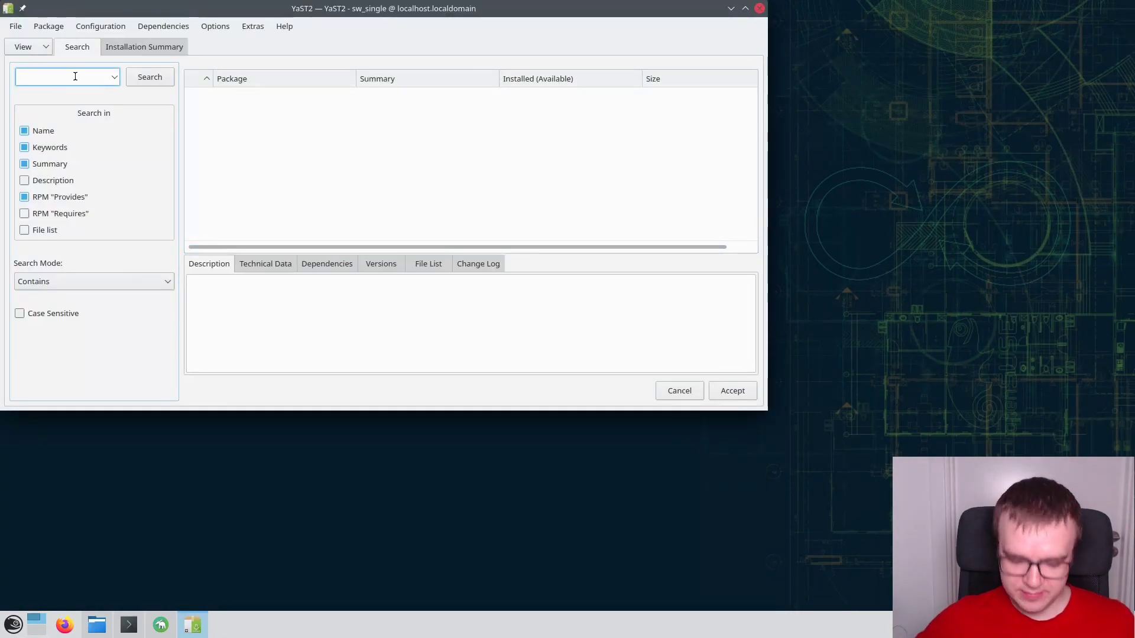
key("Return")
left_click(244, 125)
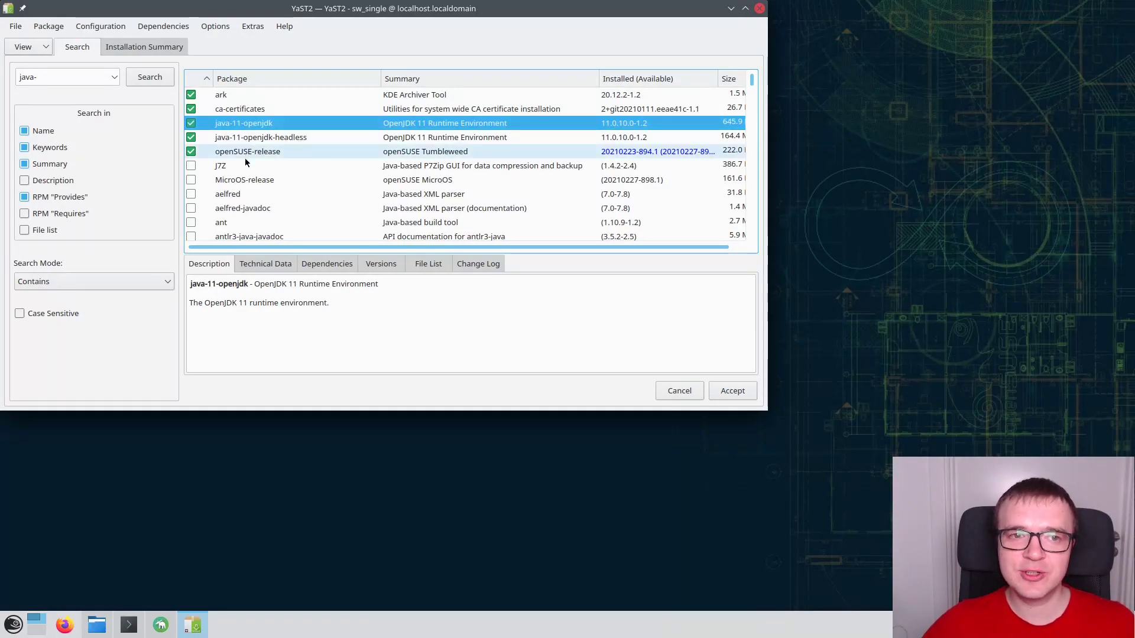
scroll(245, 172, "down", 10)
scroll(248, 147, "down", 15)
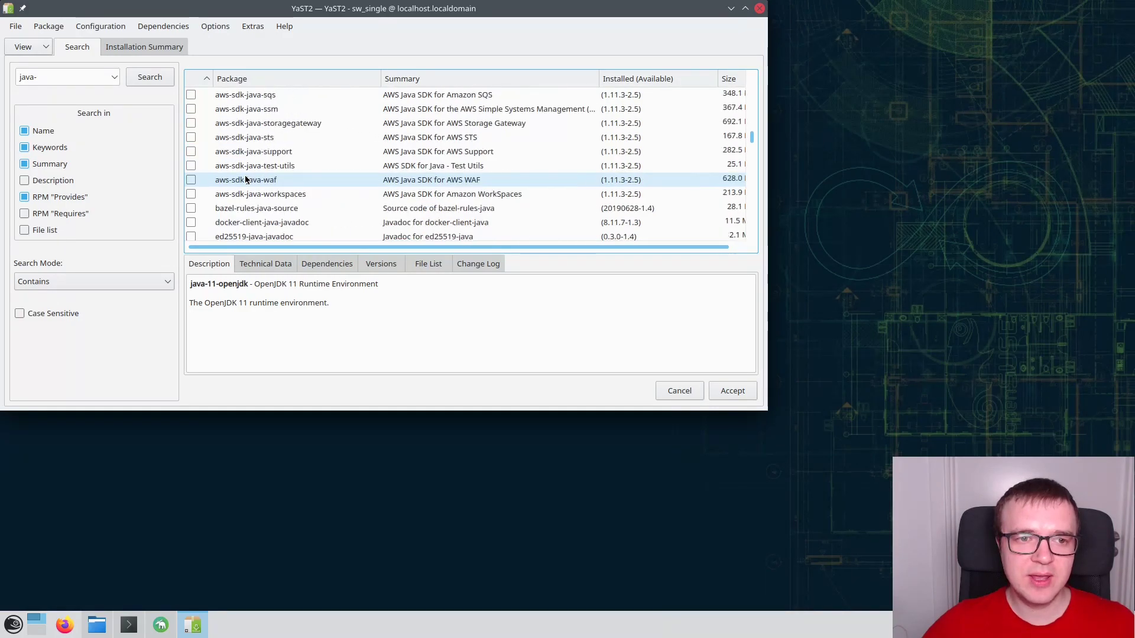
scroll(251, 115, "up", 5)
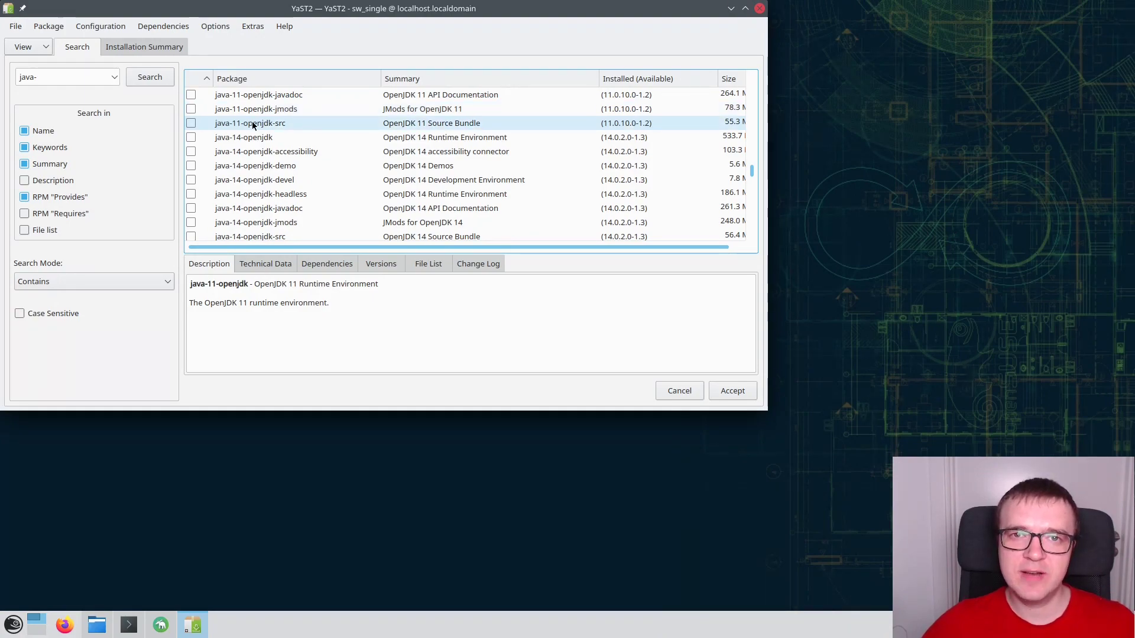
- Search the packages for icedtea, mark icedtea-web for installation, install it, and finish the installer
triple_click(95, 82)
type("icedtea")
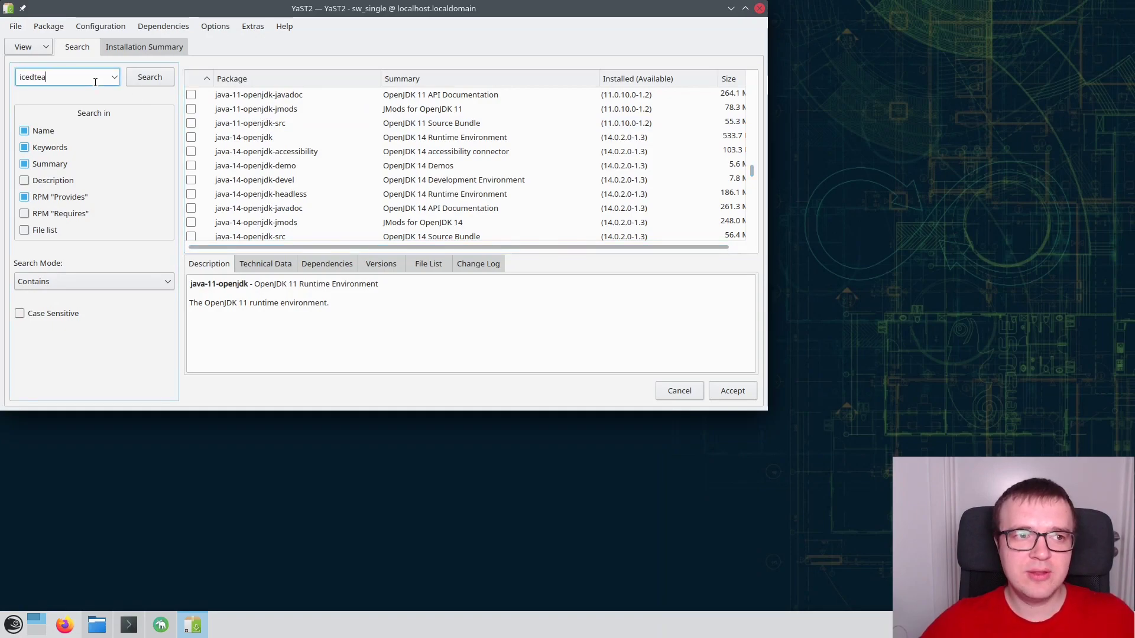
key("Return")
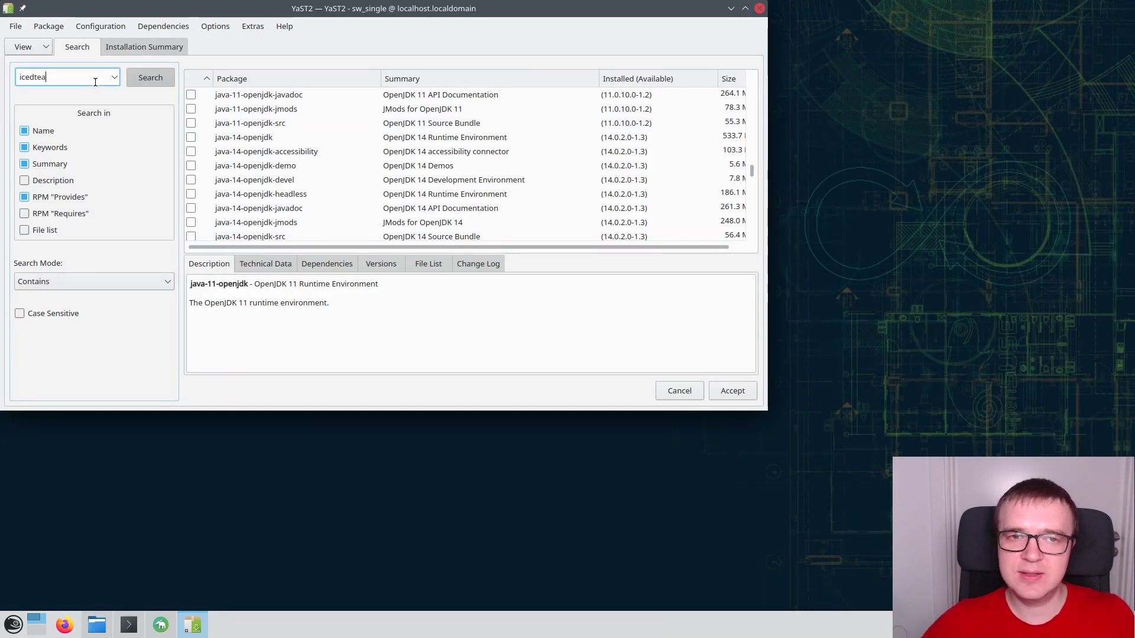
left_click(208, 109)
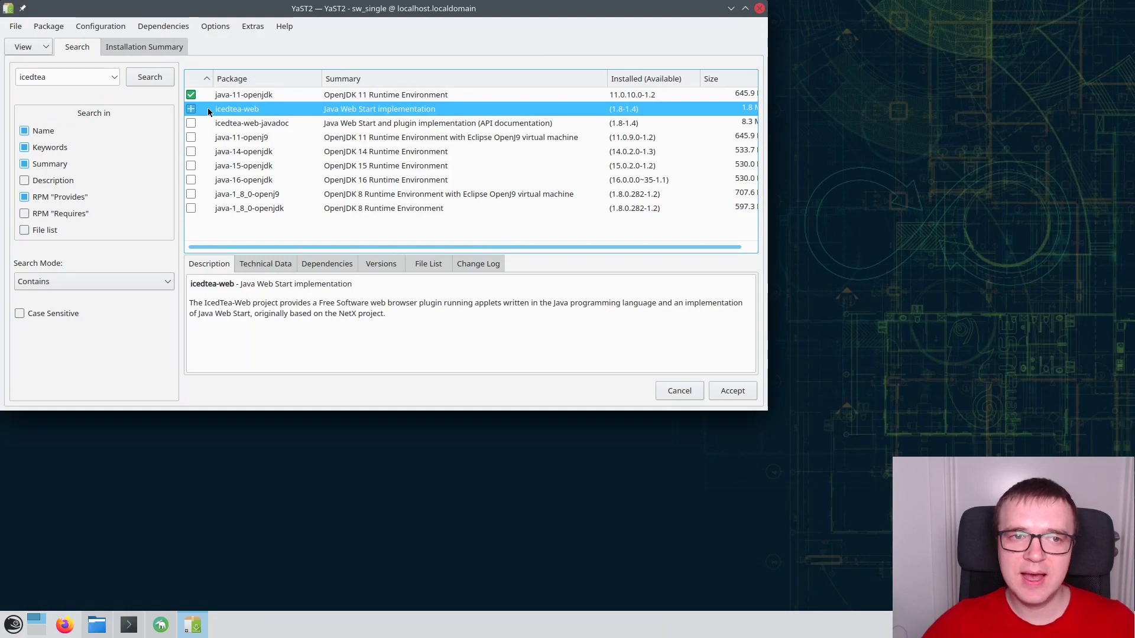
right_click(207, 108)
left_click(225, 120)
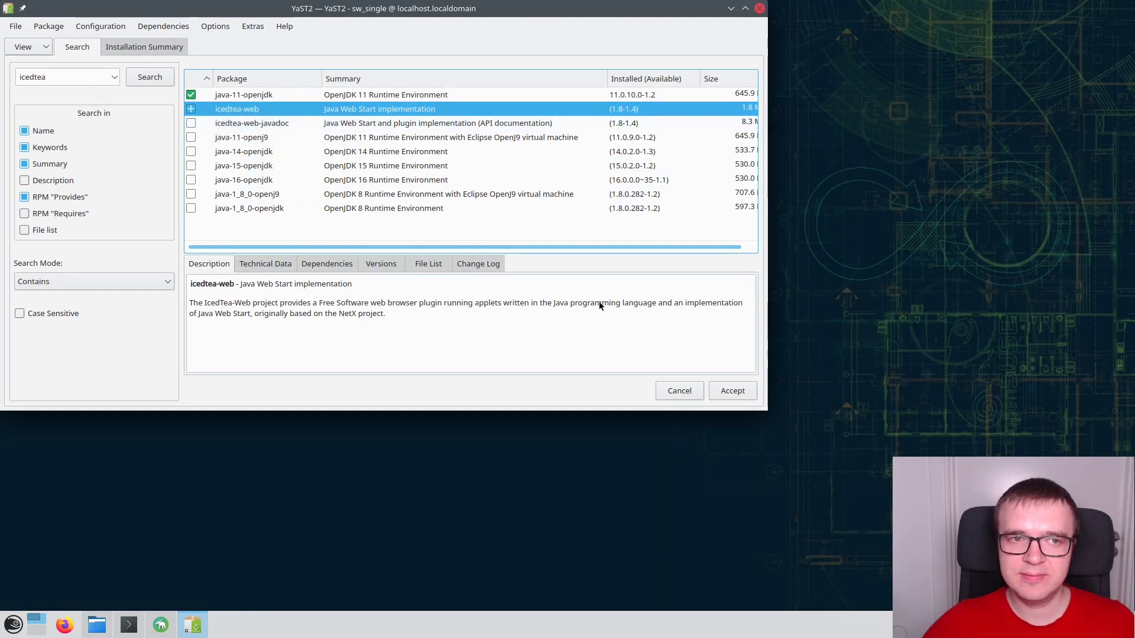
left_click(732, 391)
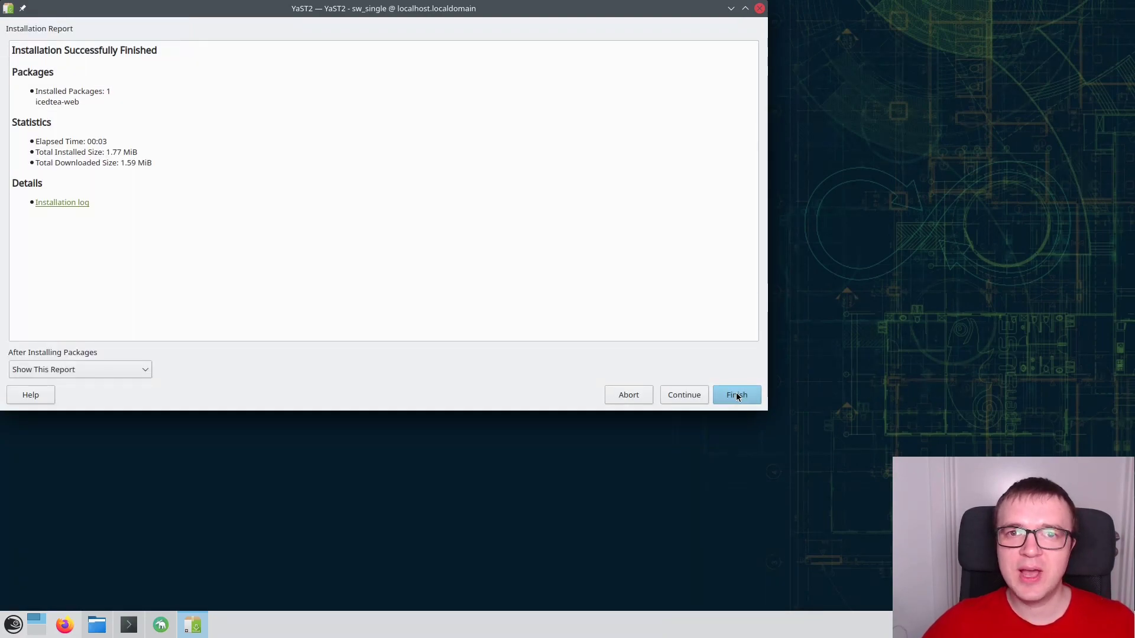
left_click(736, 394)
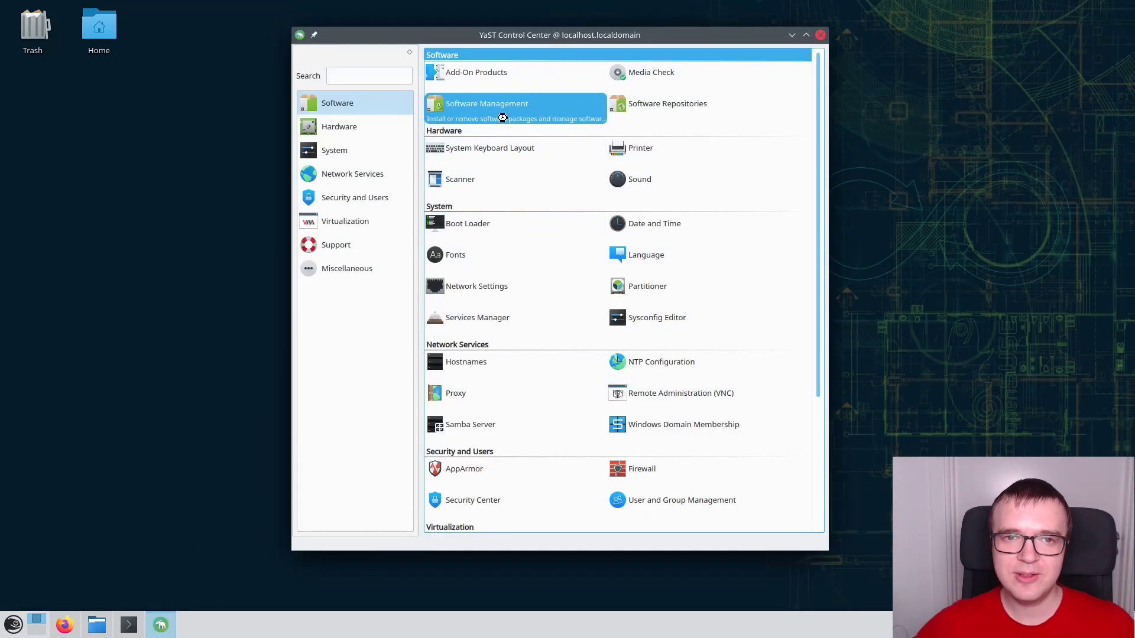
- Find patterns-devel-base-devel_basis in YaST Software Management, install it with its dependencies, and finish the installer
left_click(502, 117)
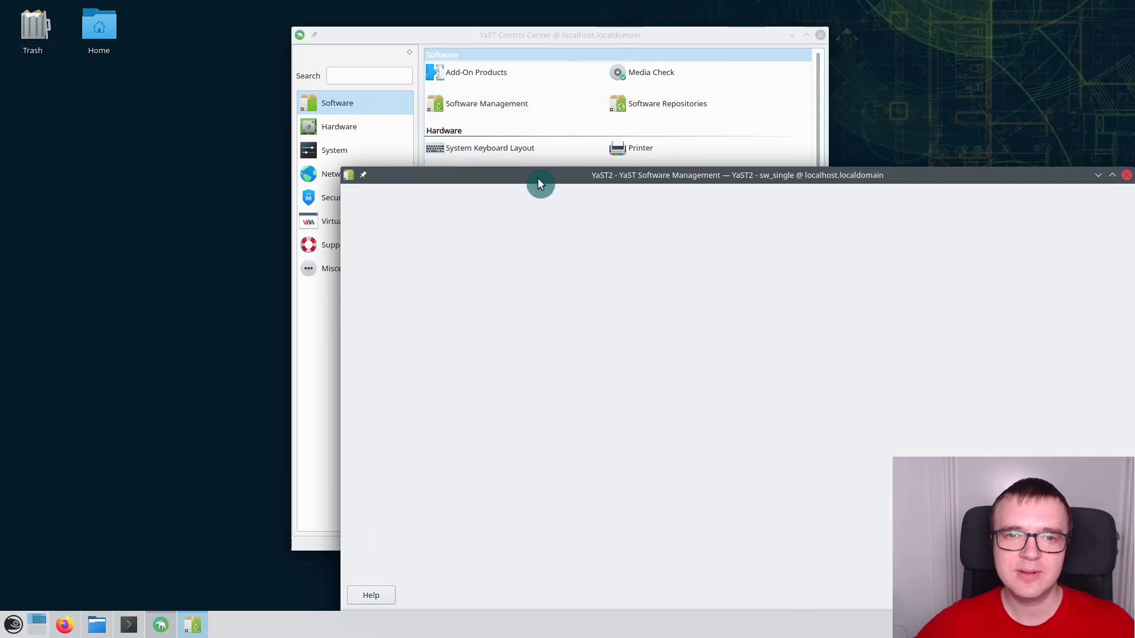
type("patterns-devel-base-devel_basis")
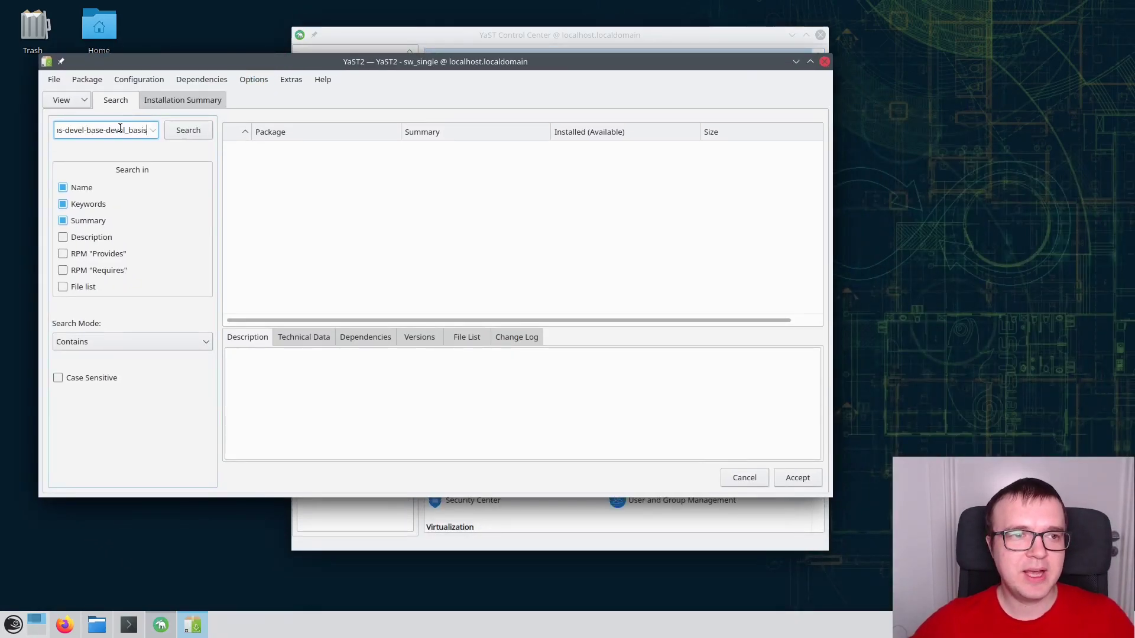
left_click(187, 131)
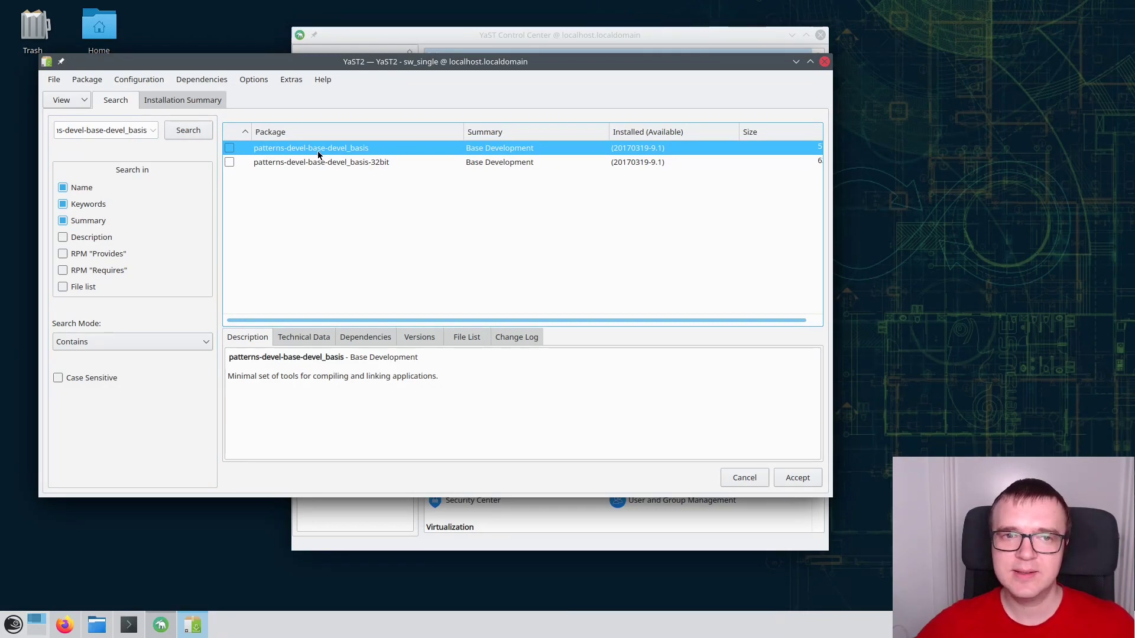
right_click(232, 148)
left_click(269, 156)
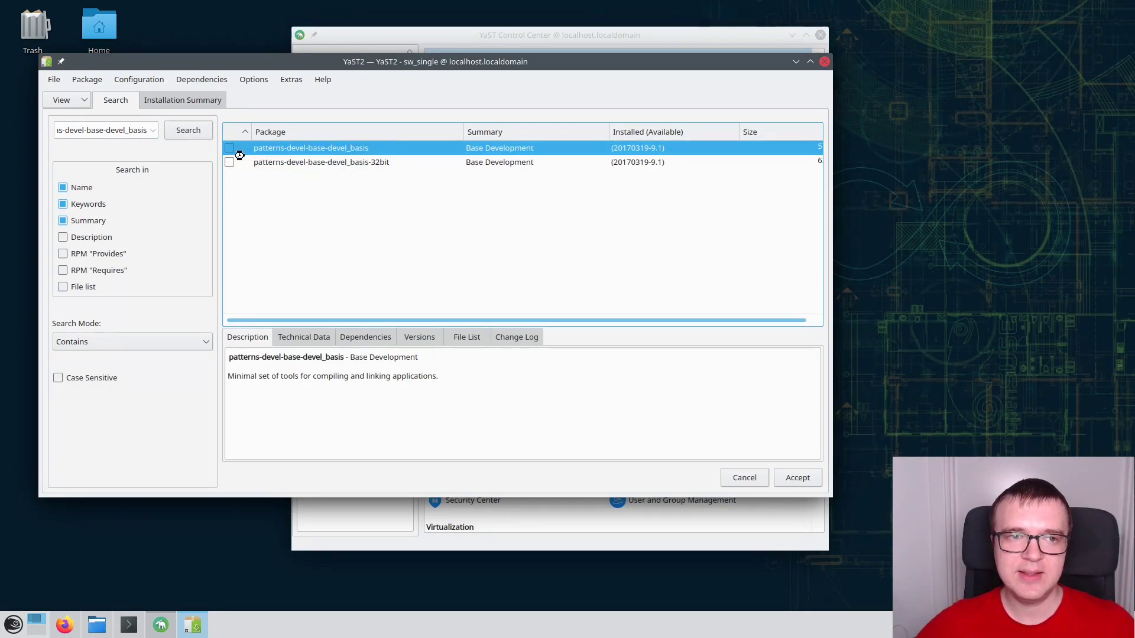
left_click(797, 477)
left_click(350, 400)
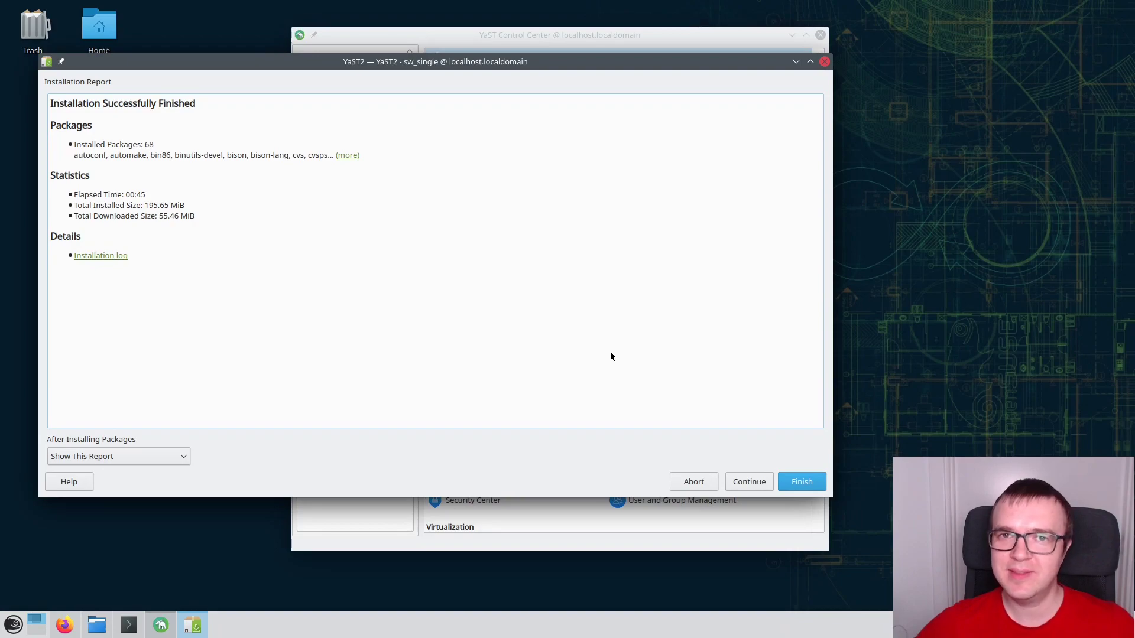
left_click(791, 480)
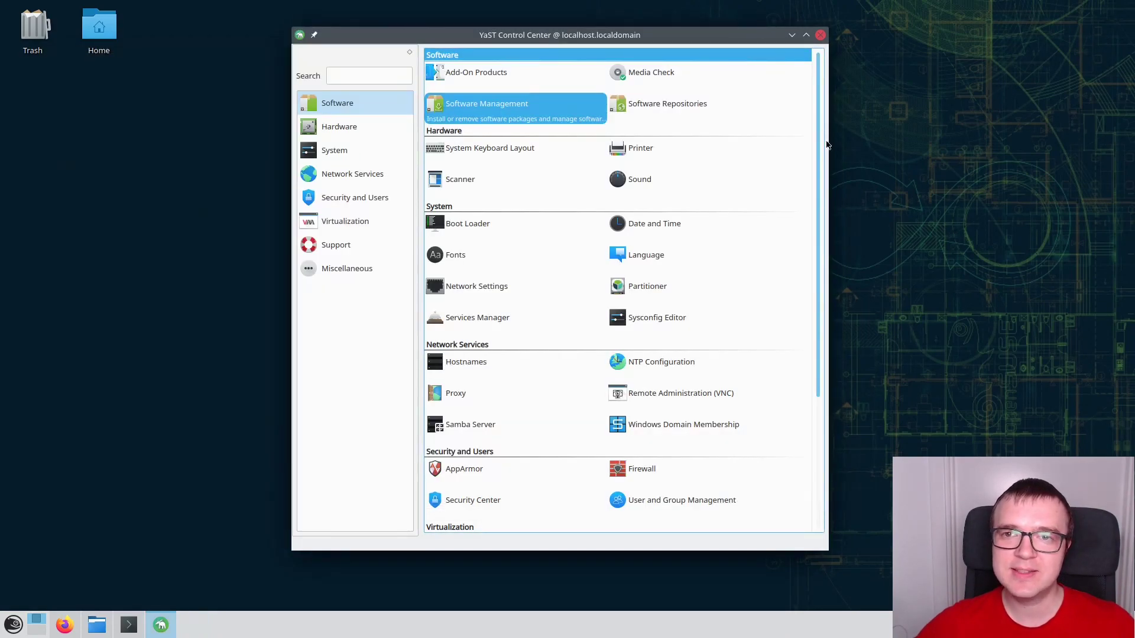
- Minimize the YaST Control Center and look through the board, card and logic games in the application launcher
left_click(792, 34)
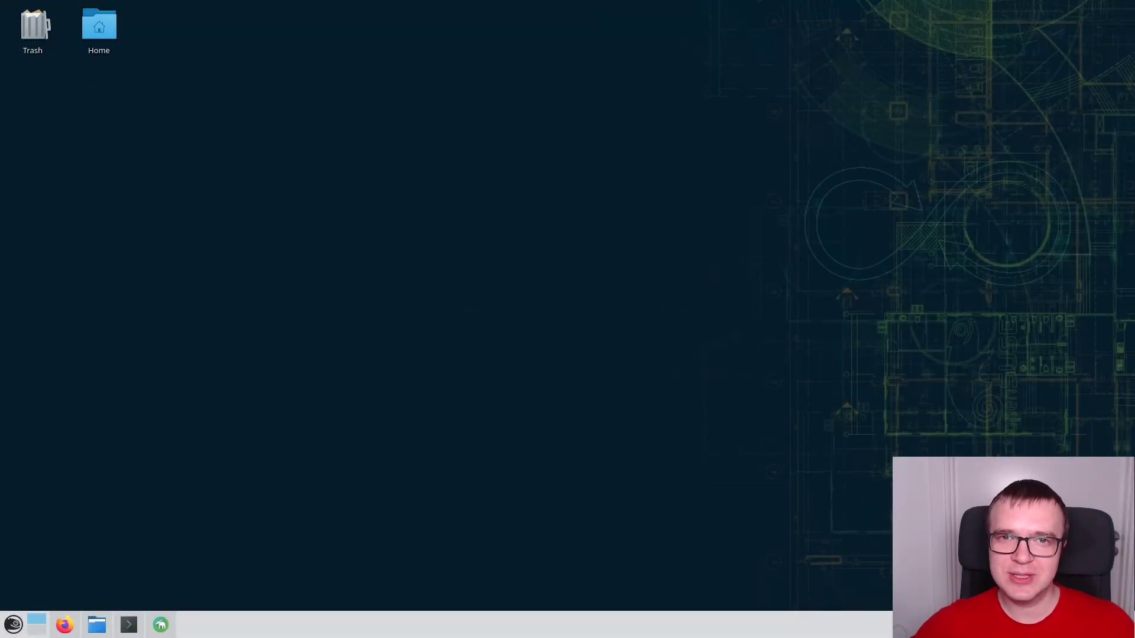
left_click(33, 619)
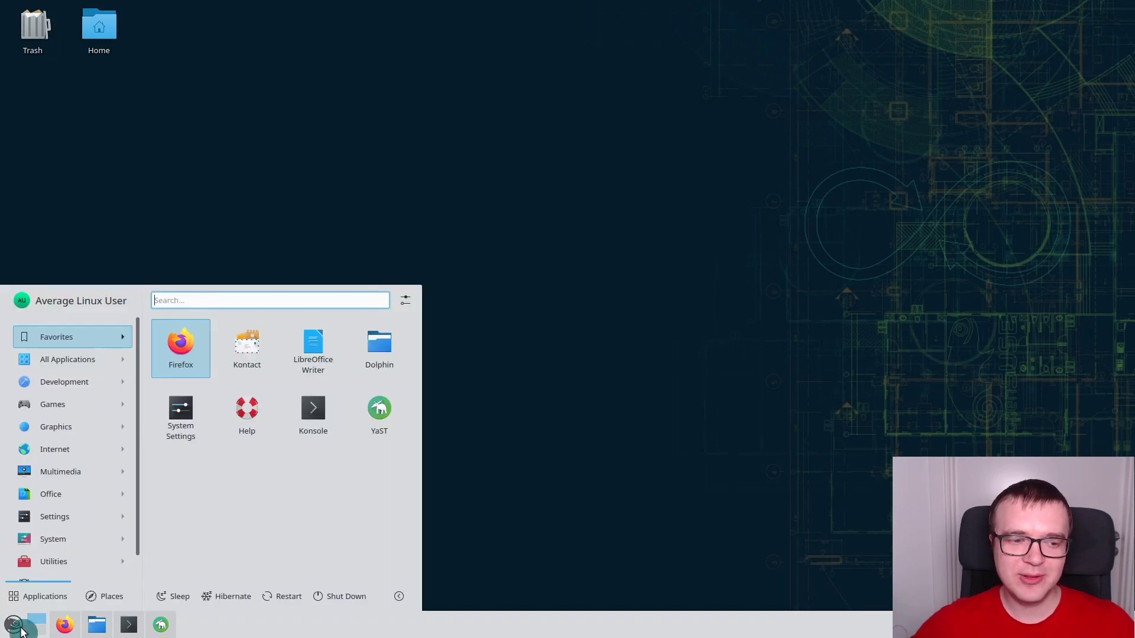
left_click(44, 407)
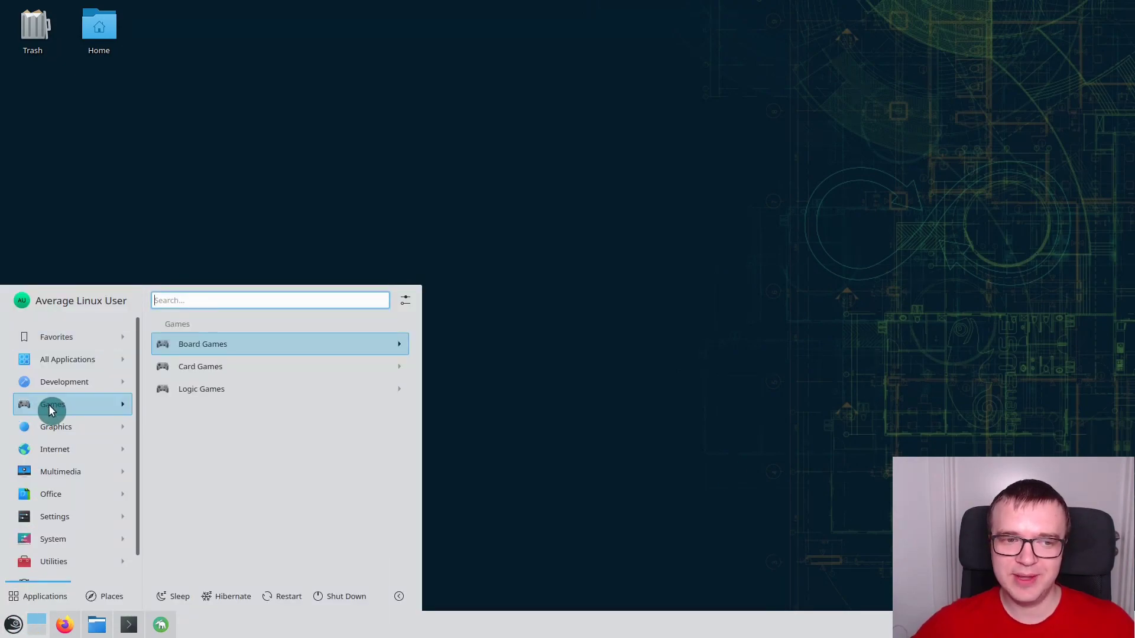
left_click(195, 349)
key("Left")
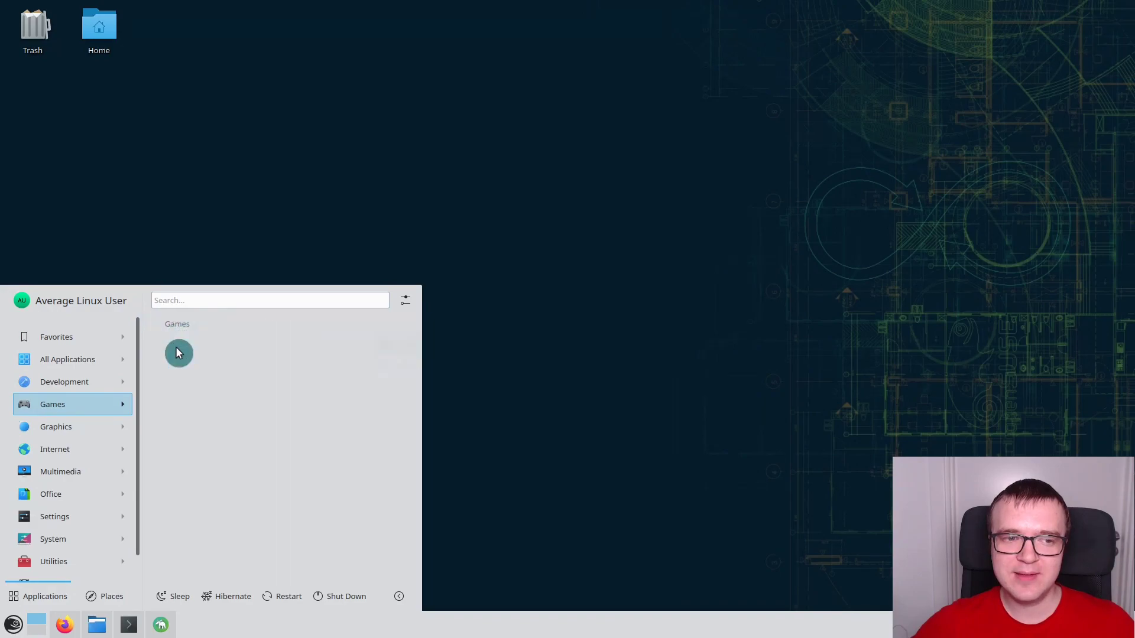
left_click(180, 368)
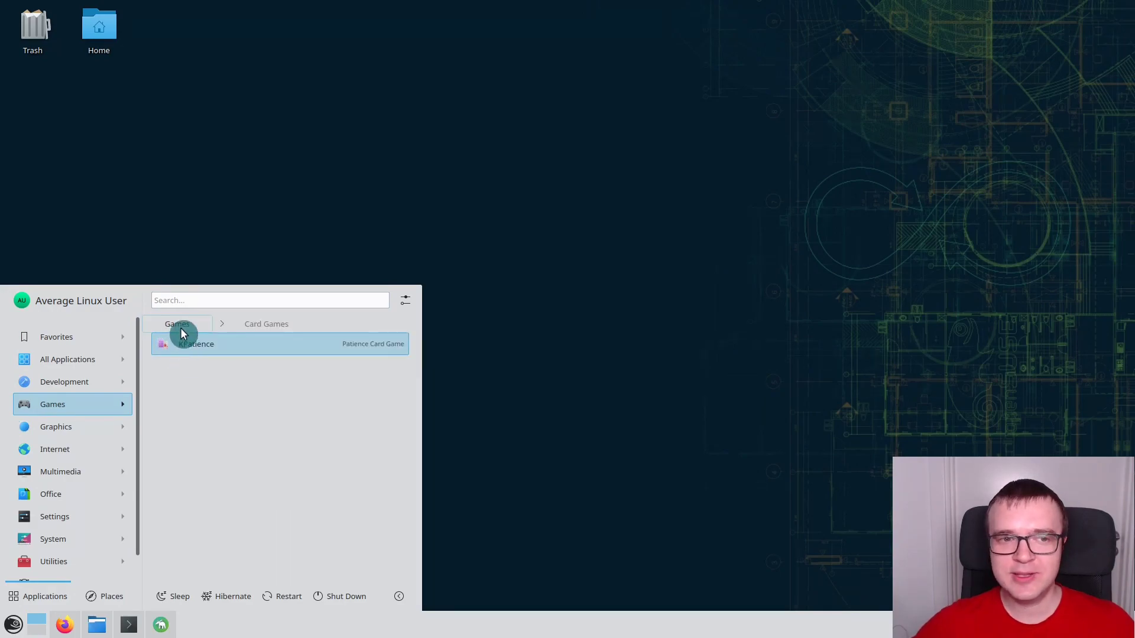
left_click(180, 327)
left_click(180, 385)
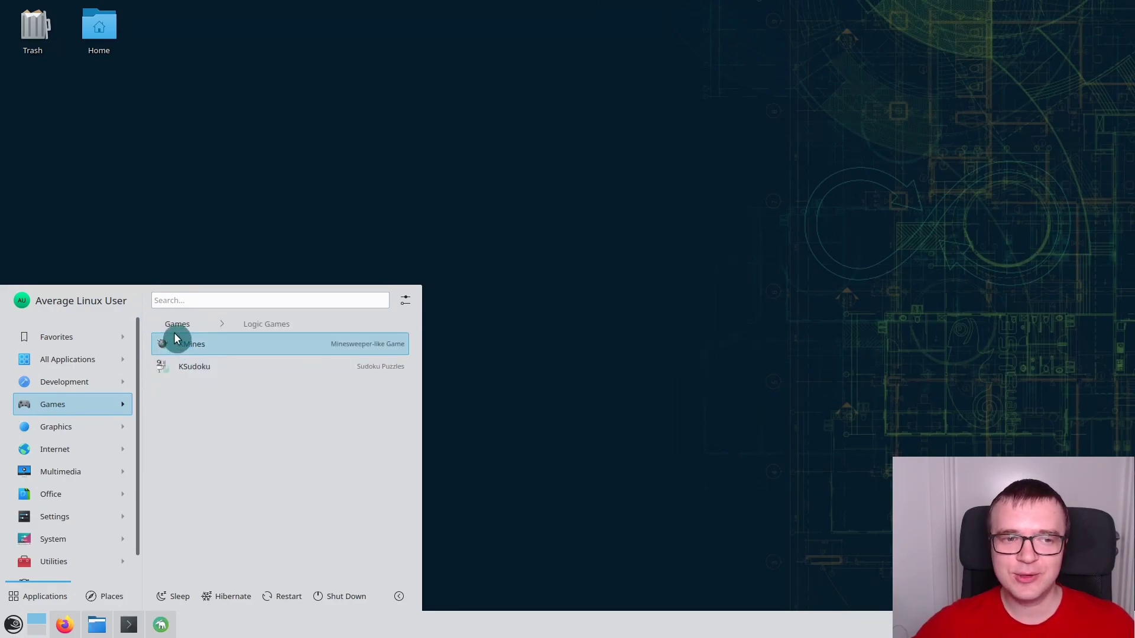
mouse_move(77, 409)
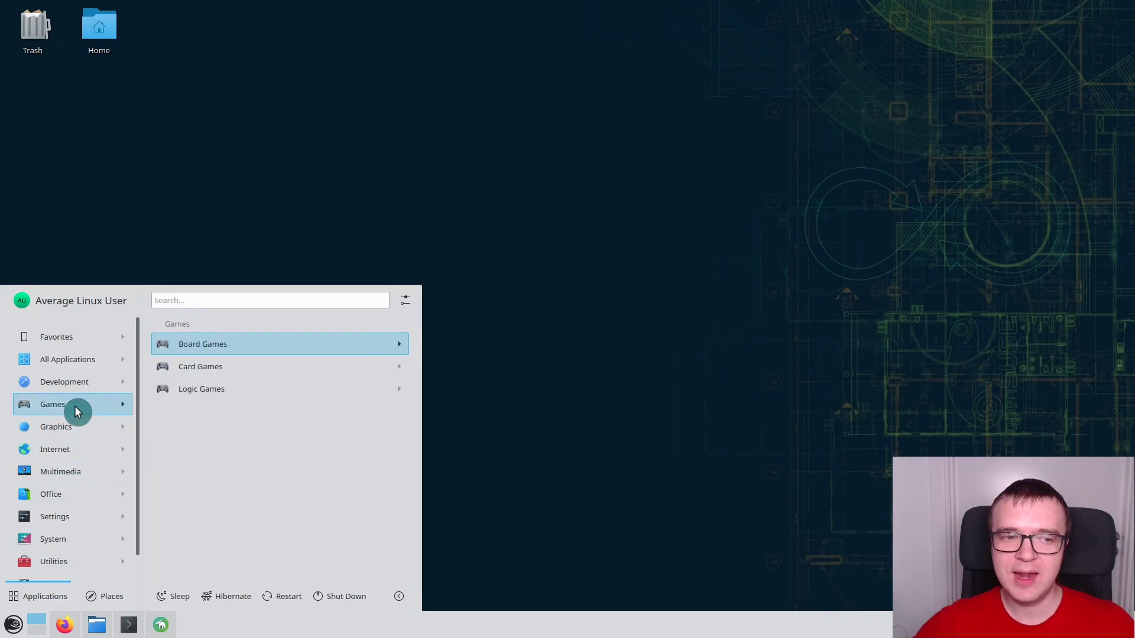
left_click(544, 497)
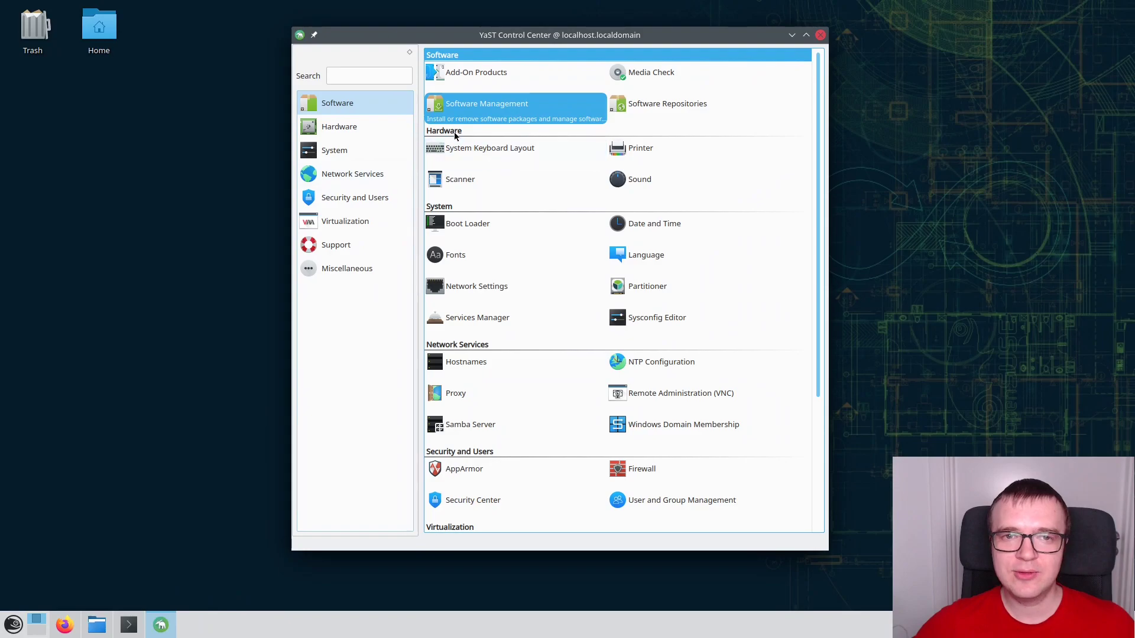
- Search YaST Software Management for game and mark kdegames-carddecks-default for deletion, resolving the conflict by deinstalling kpat and kpat-lang
left_click(458, 116)
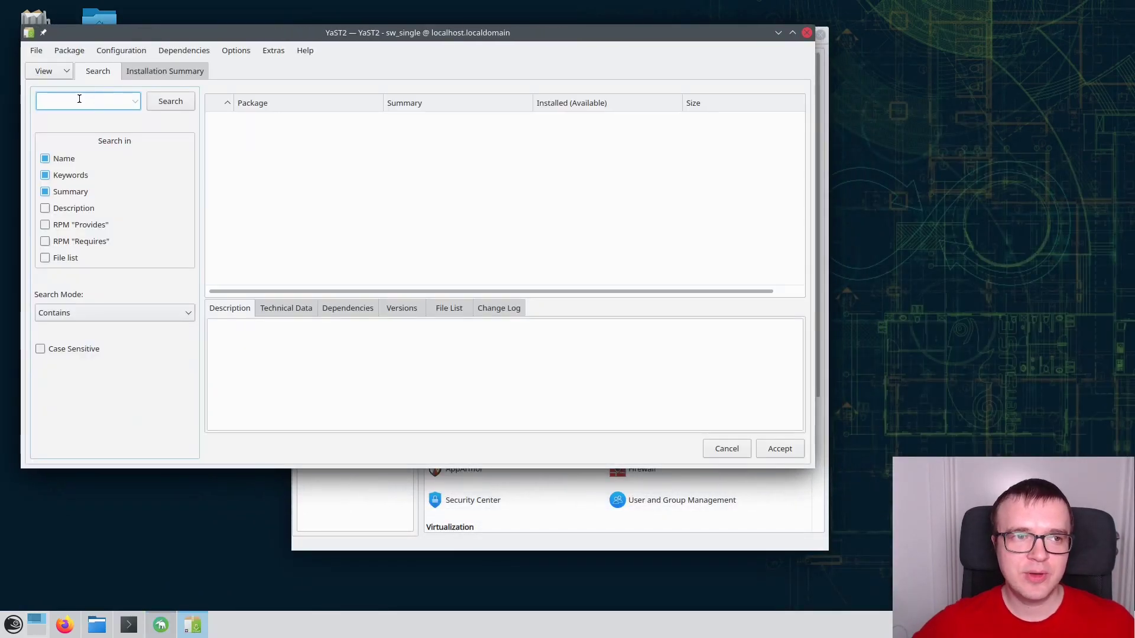
type("game")
key("Return")
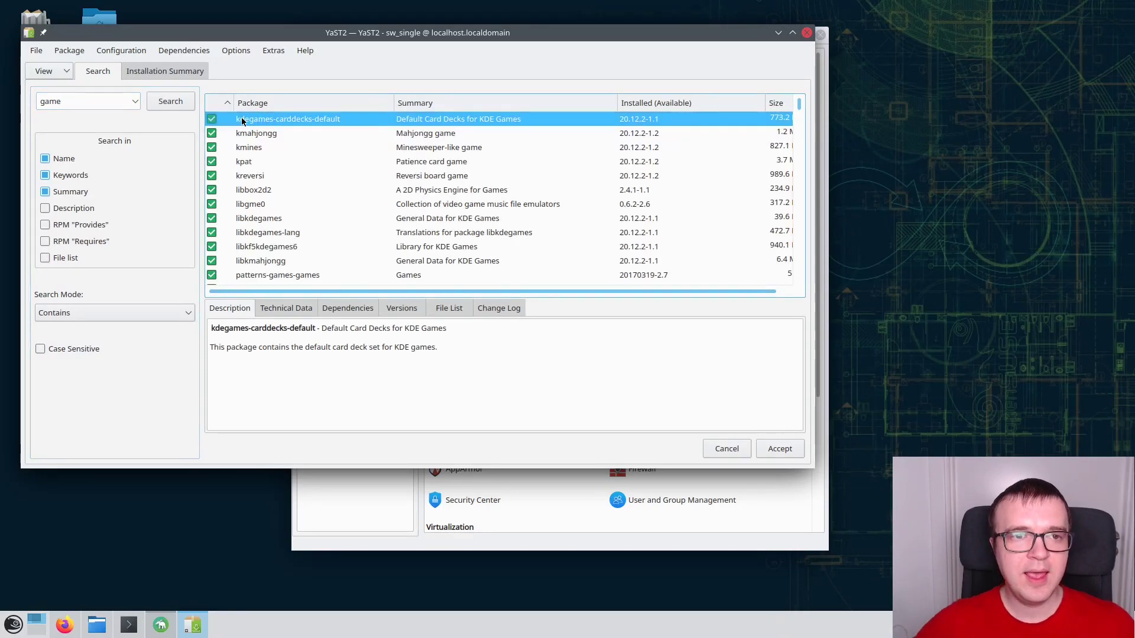
right_click(240, 119)
key("Escape")
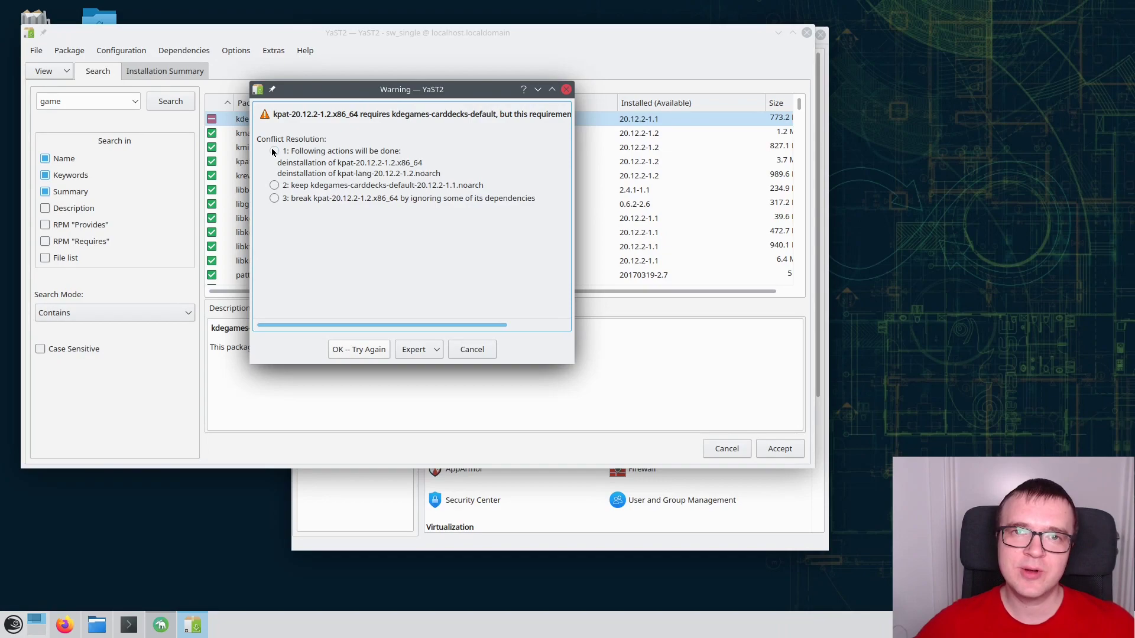
left_click(274, 152)
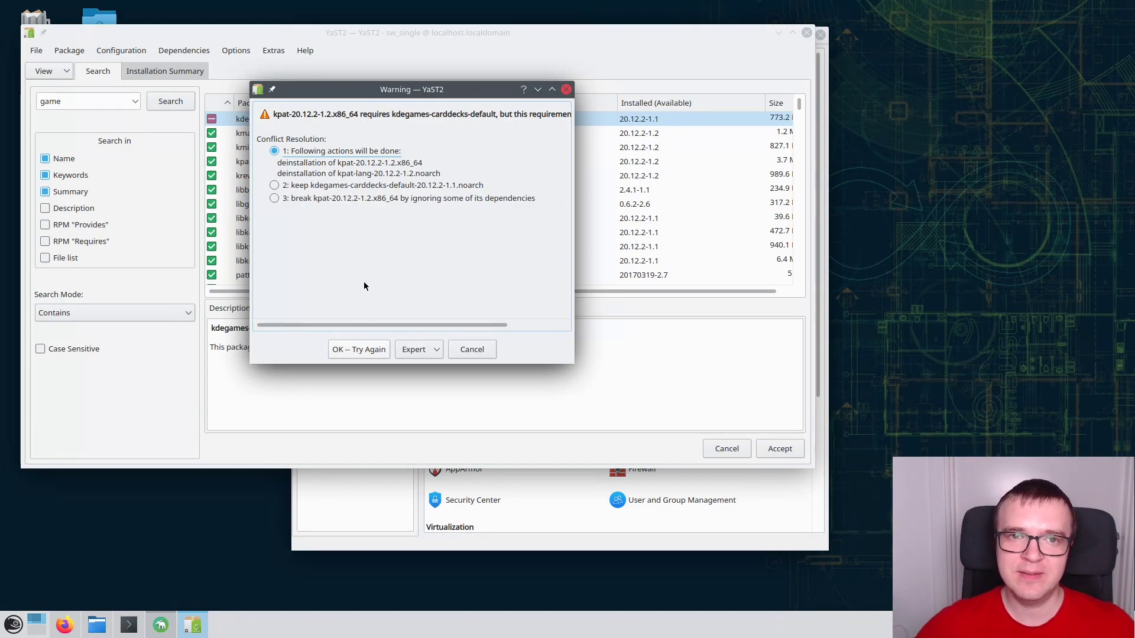
left_click(357, 349)
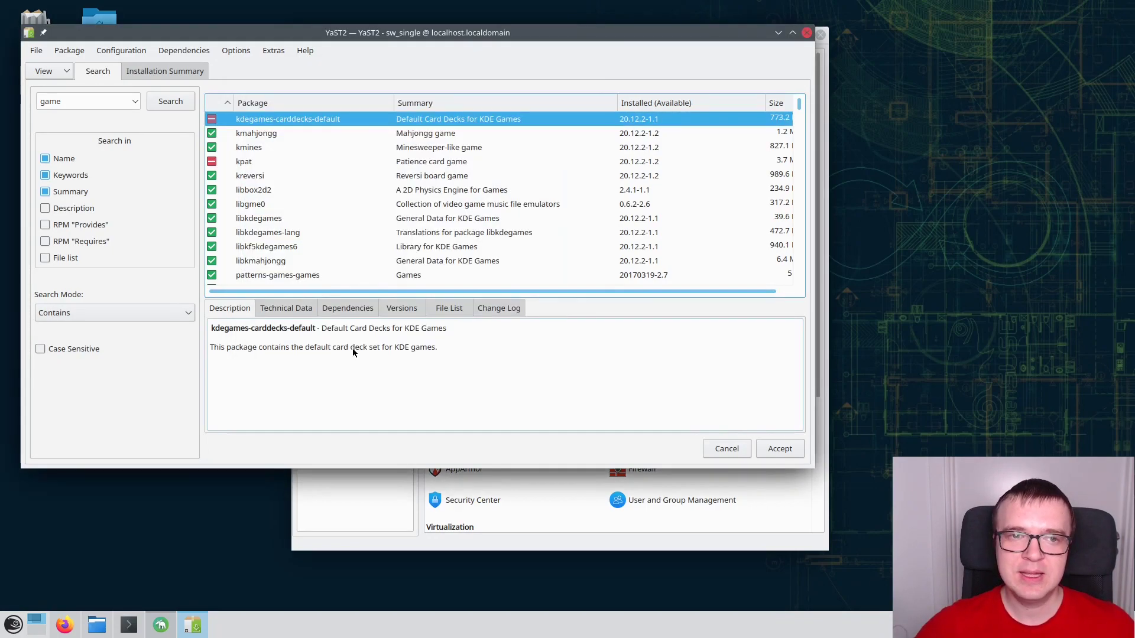
- Mark kmahjongg and the remaining KDE game packages and patterns for deletion, resolving the kmahjongg conflict by deinstalling kmahjongg-lang
right_click(268, 134)
left_click(293, 157)
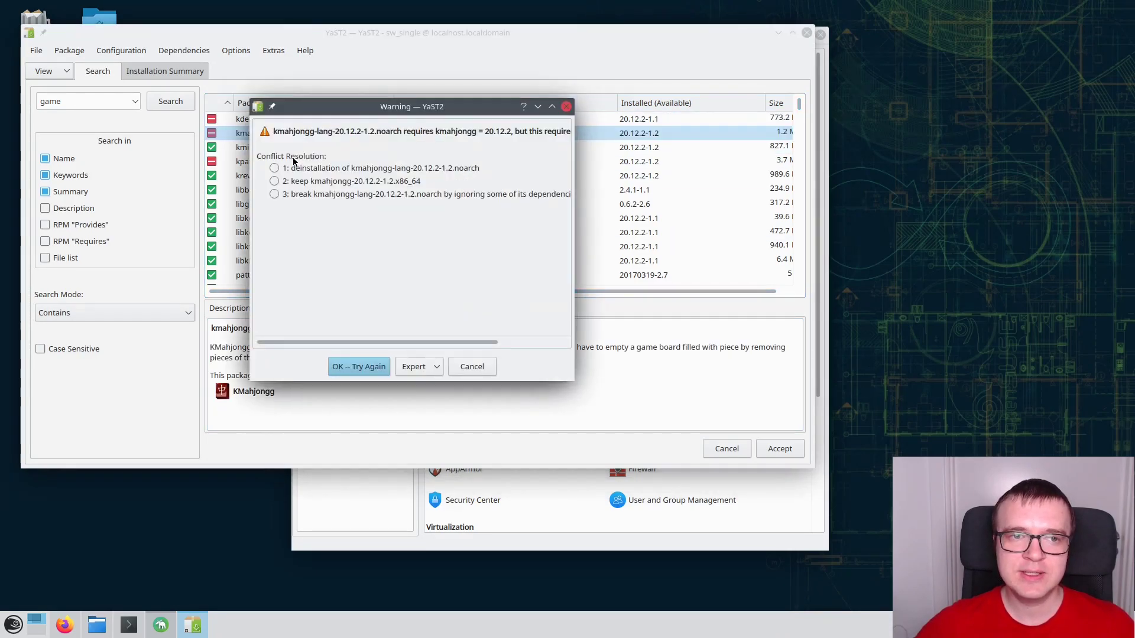
left_click(284, 168)
left_click(345, 367)
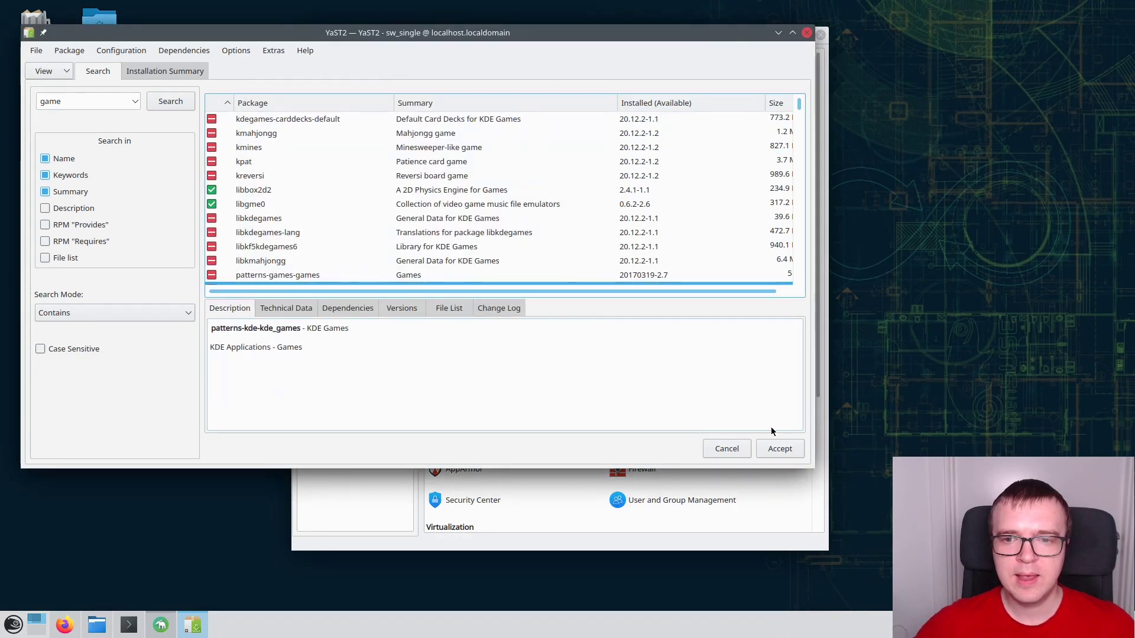
- Apply the game package deletions, accept the automatic dependency changes, and finish the installer
left_click(779, 449)
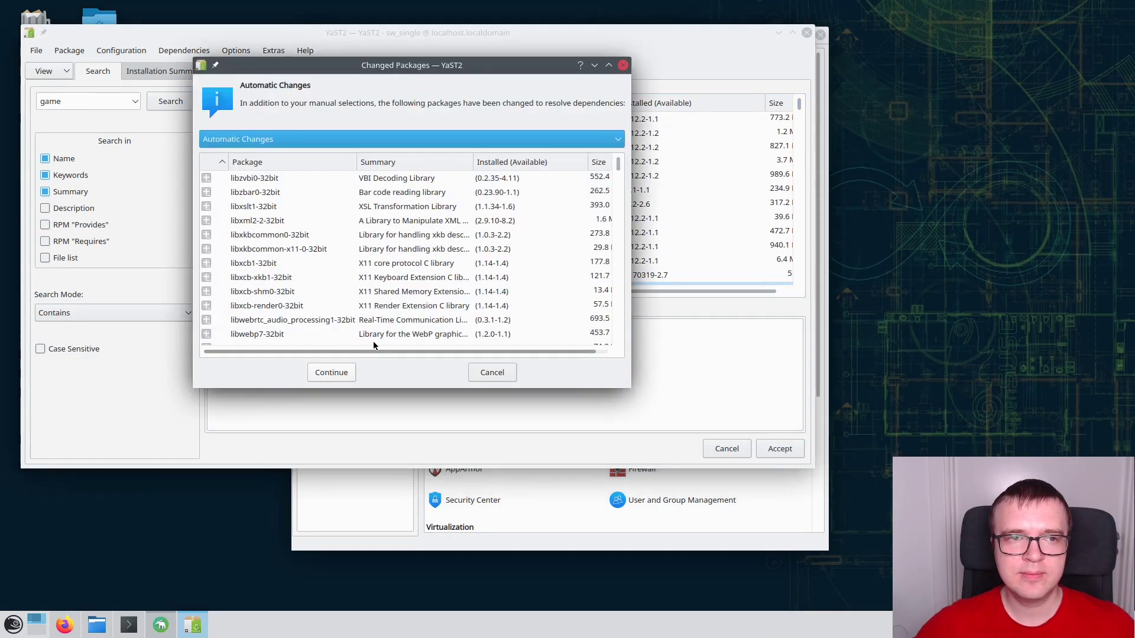
left_click(327, 374)
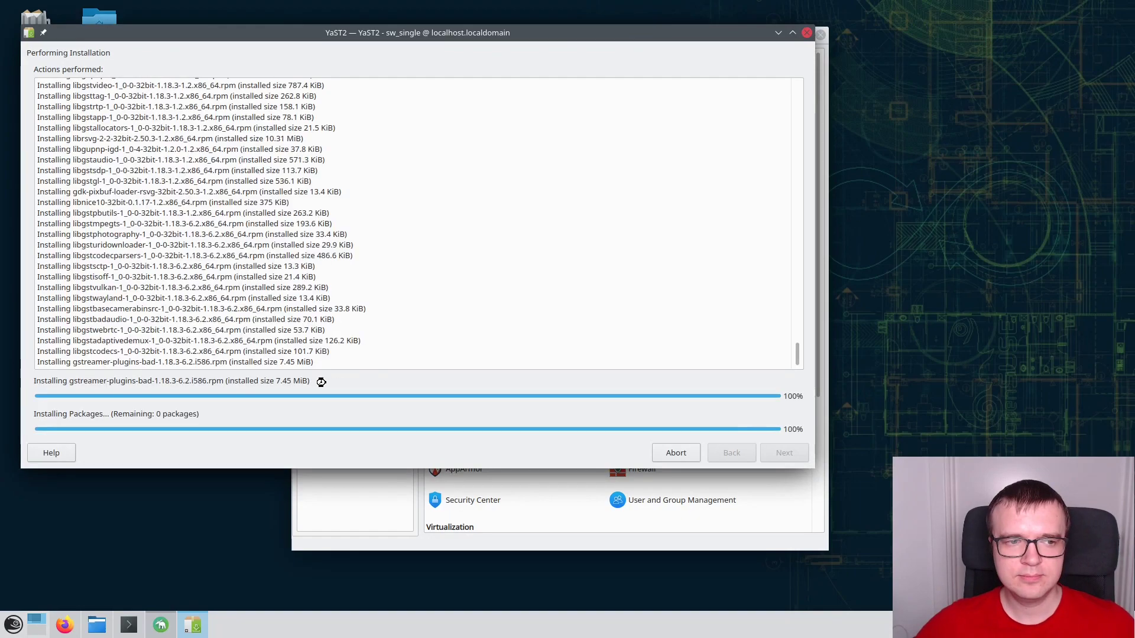
left_click(784, 453)
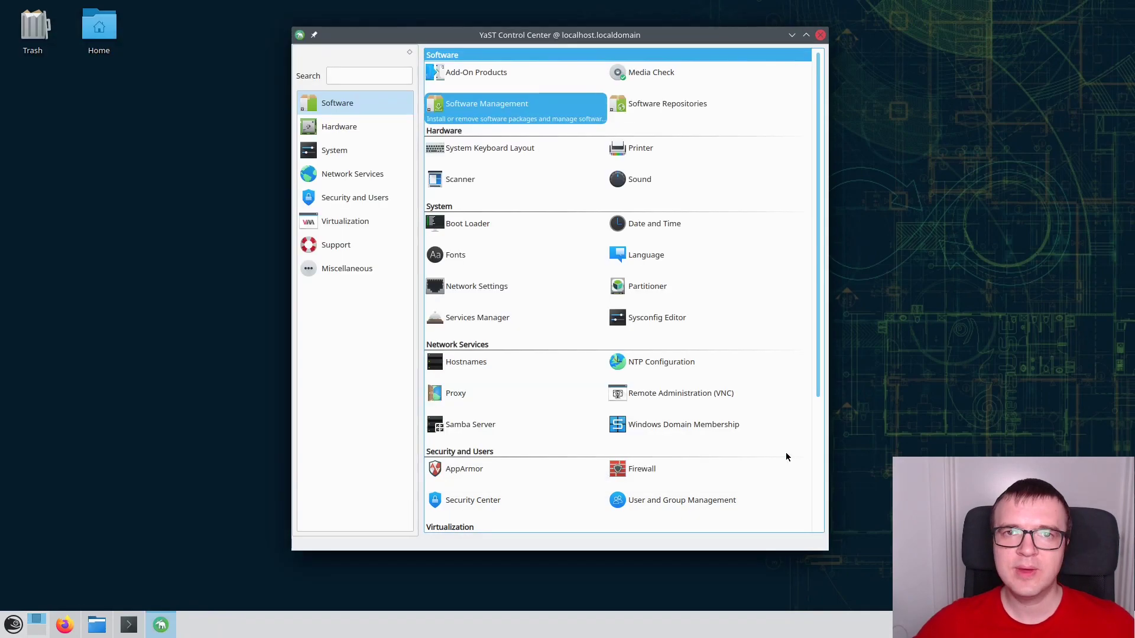
- Check the application launcher's categories for any remaining games and close it
left_click(13, 625)
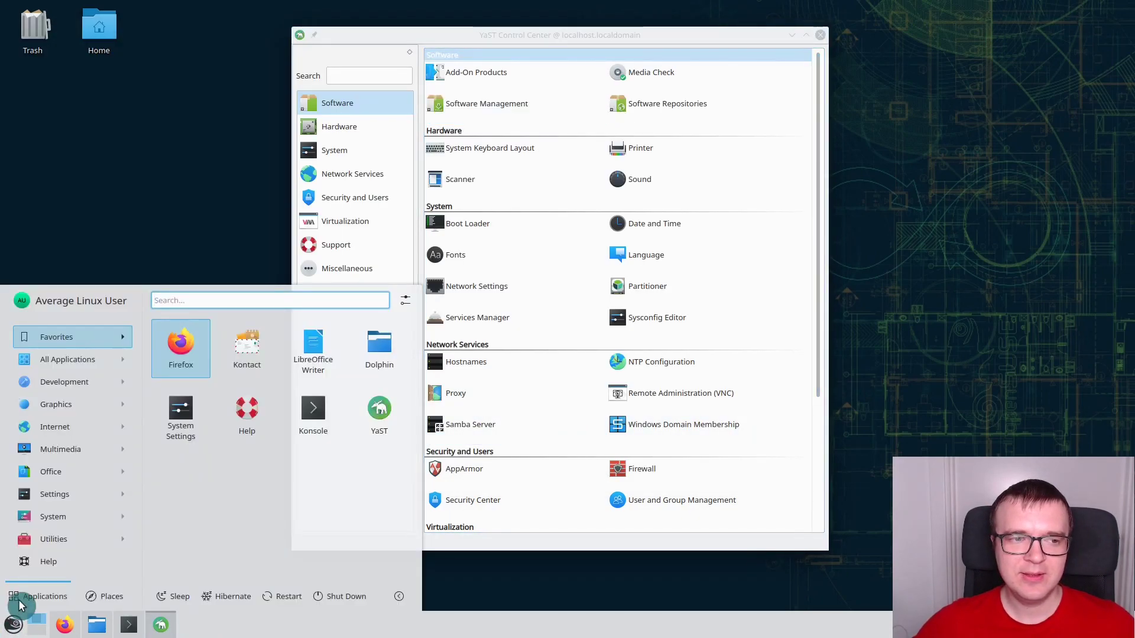
mouse_move(69, 448)
mouse_move(60, 472)
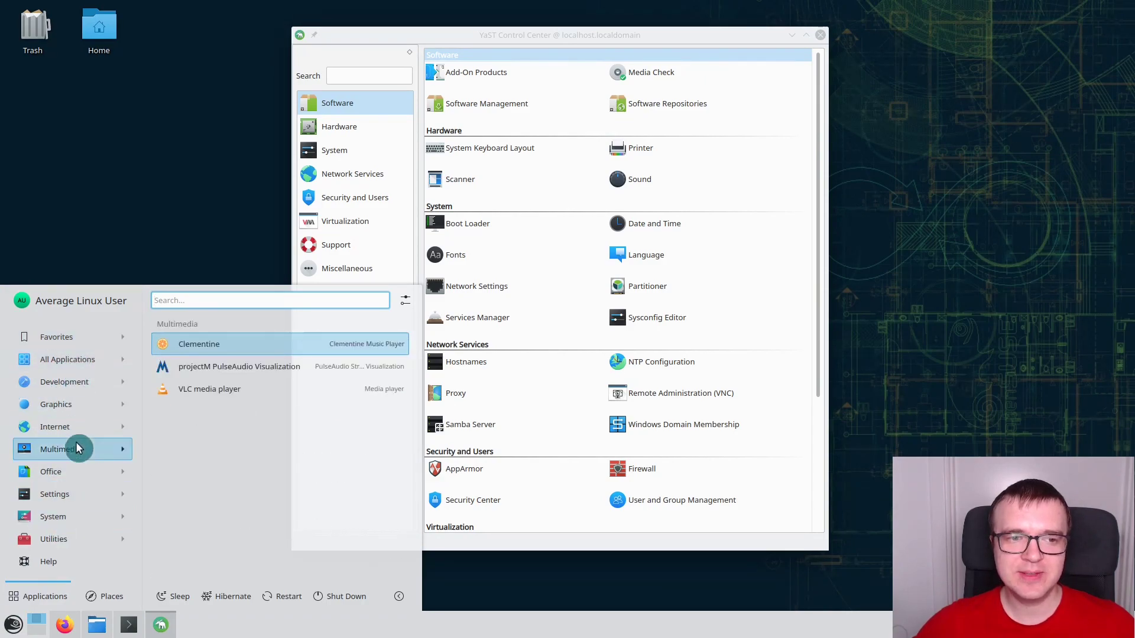
left_click(879, 382)
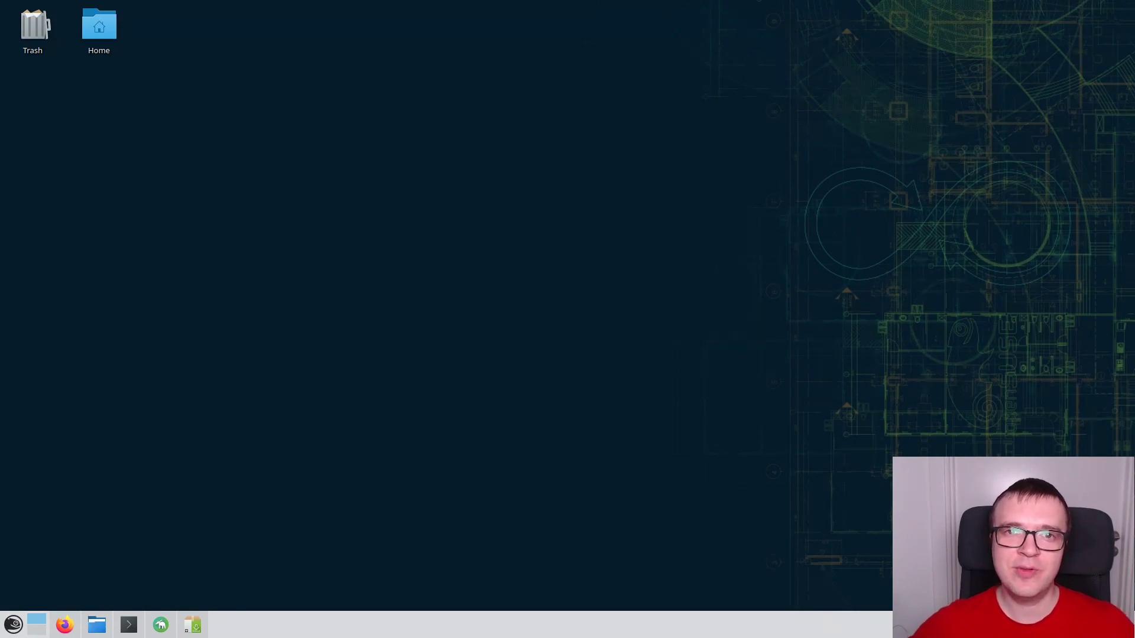
- Search YaST Software Management for kernel-vanilla, mark the kernel-vanilla package for installation and start the installation
left_click(196, 629)
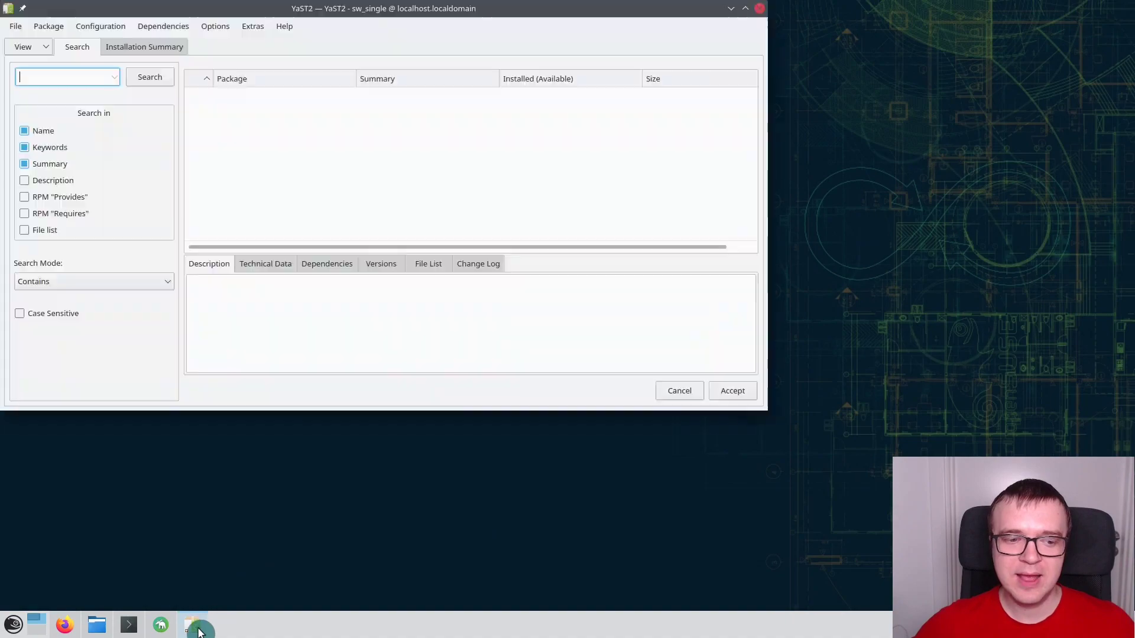
type("kernel-vanilla")
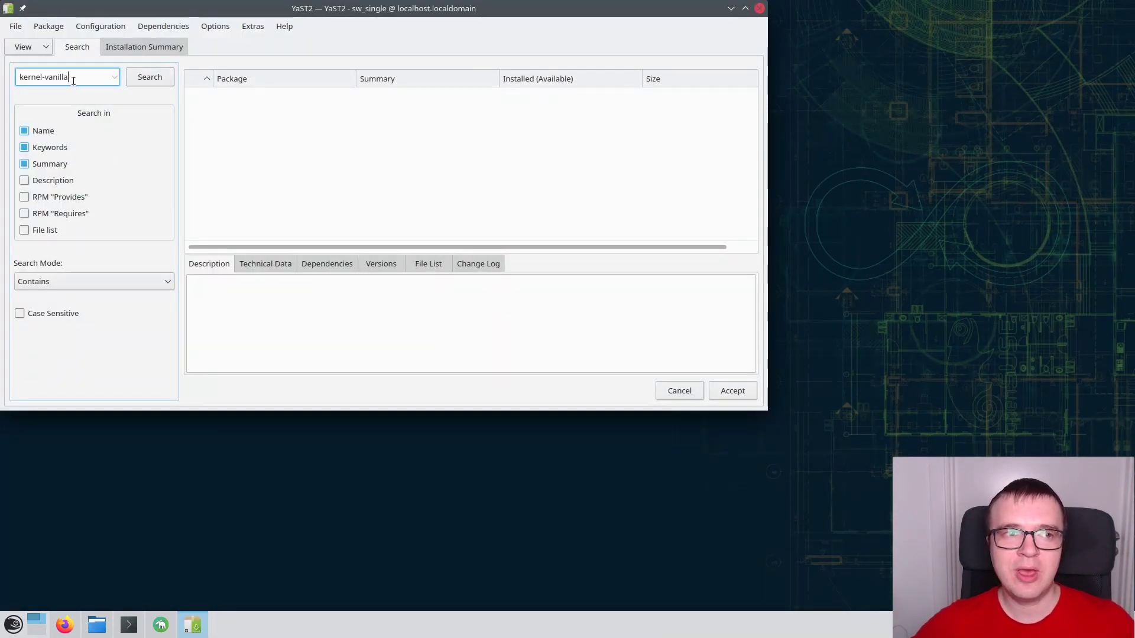
left_click(151, 78)
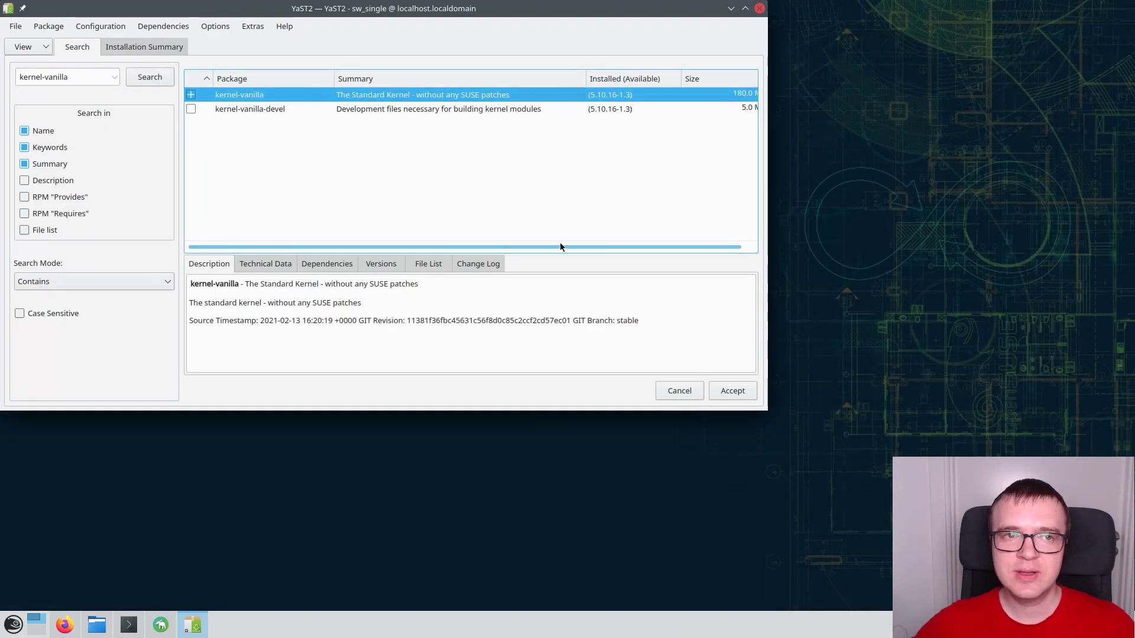
left_click(731, 391)
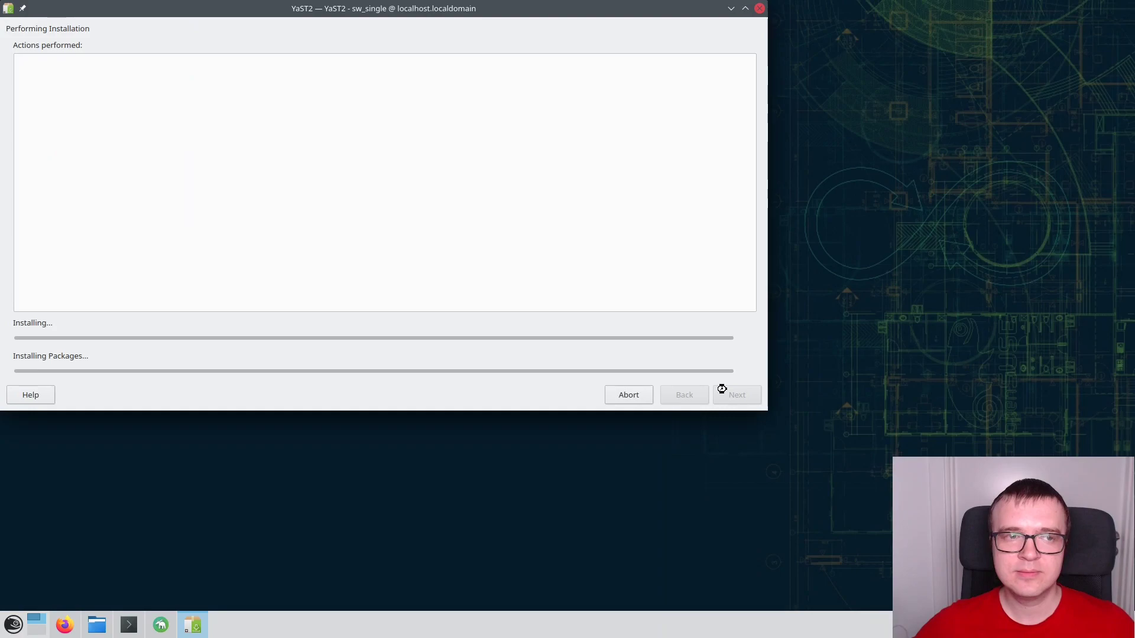
- In YaST's boot loader settings, set the default boot section to "openSUSE Tumbleweed, with Linux vanilla" and save
left_click(161, 625)
left_click(508, 236)
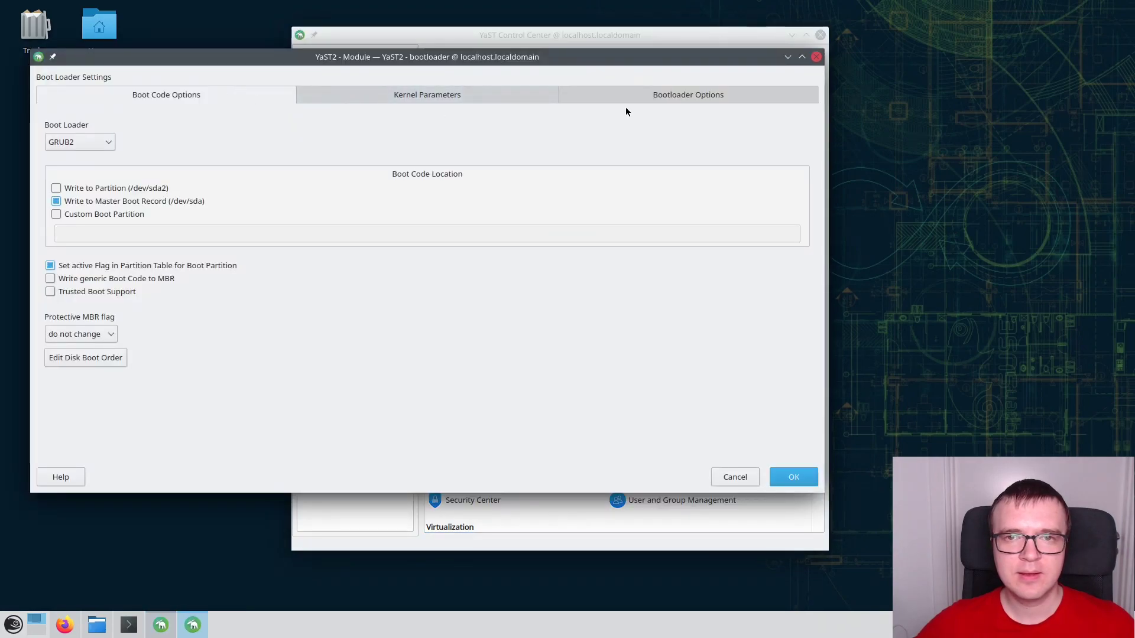
left_click(668, 99)
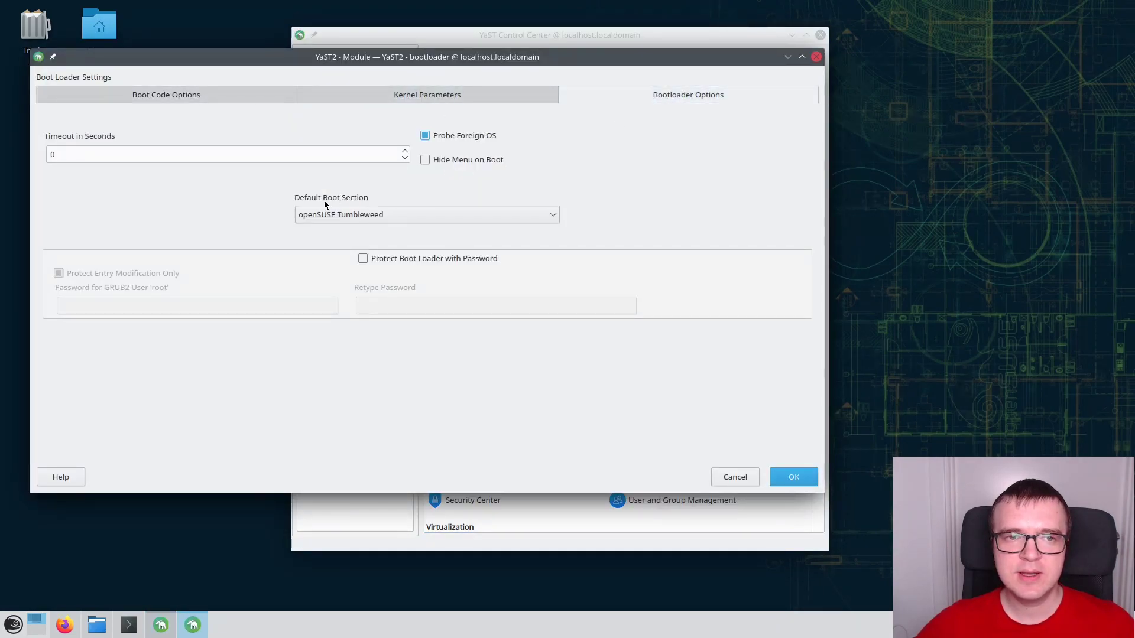
left_click(370, 214)
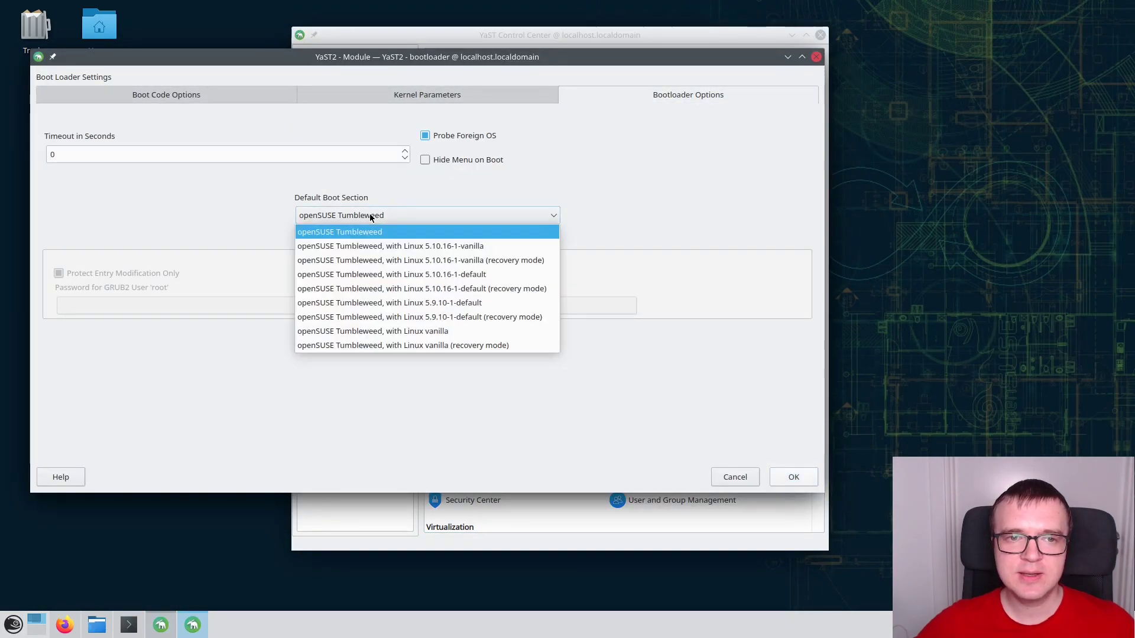
left_click(425, 335)
left_click(774, 477)
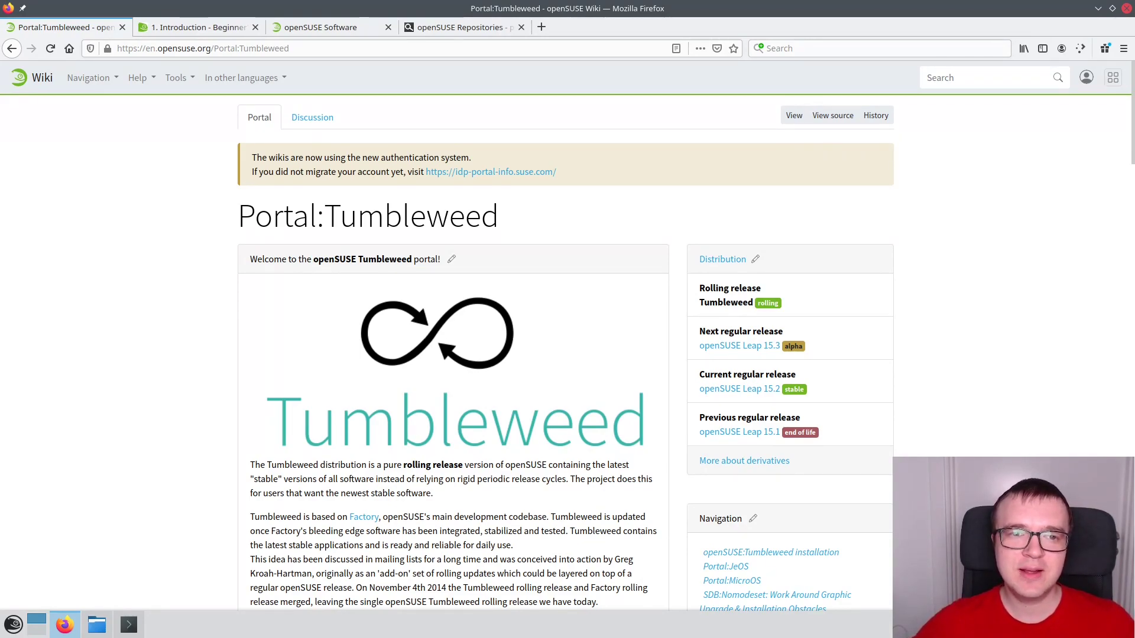
- Look through the open Tumbleweed portal, unofficial openSUSE guide, software.opensuse.org and pkgs.org repository pages in Firefox, and minimise the browser
scroll(165, 394, "down", 10)
scroll(165, 393, "up", 10)
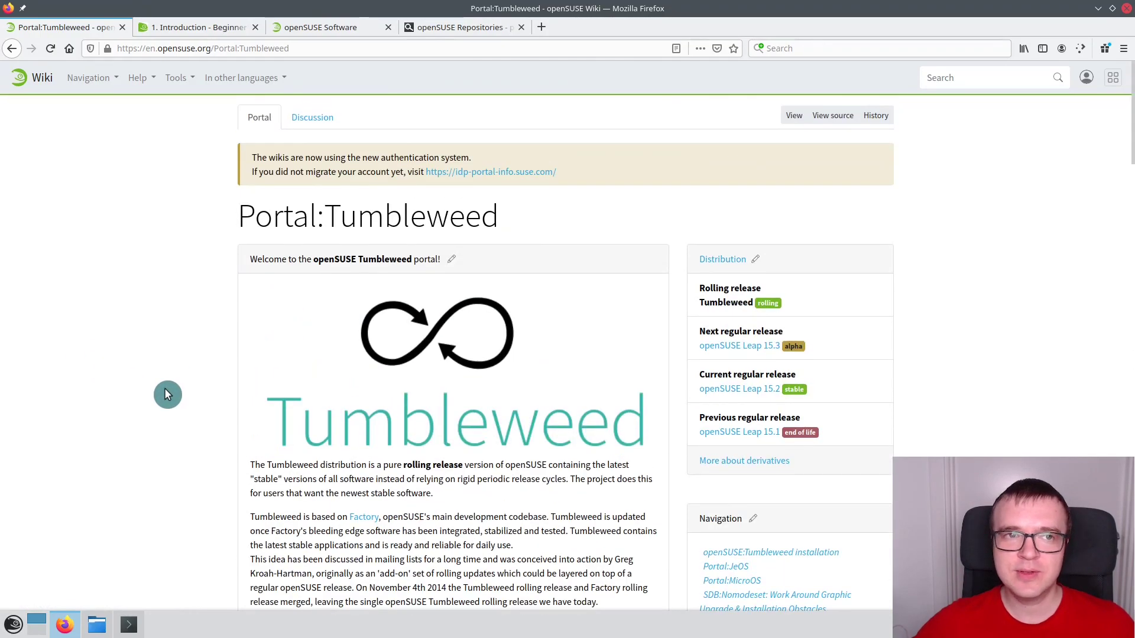
left_click(214, 29)
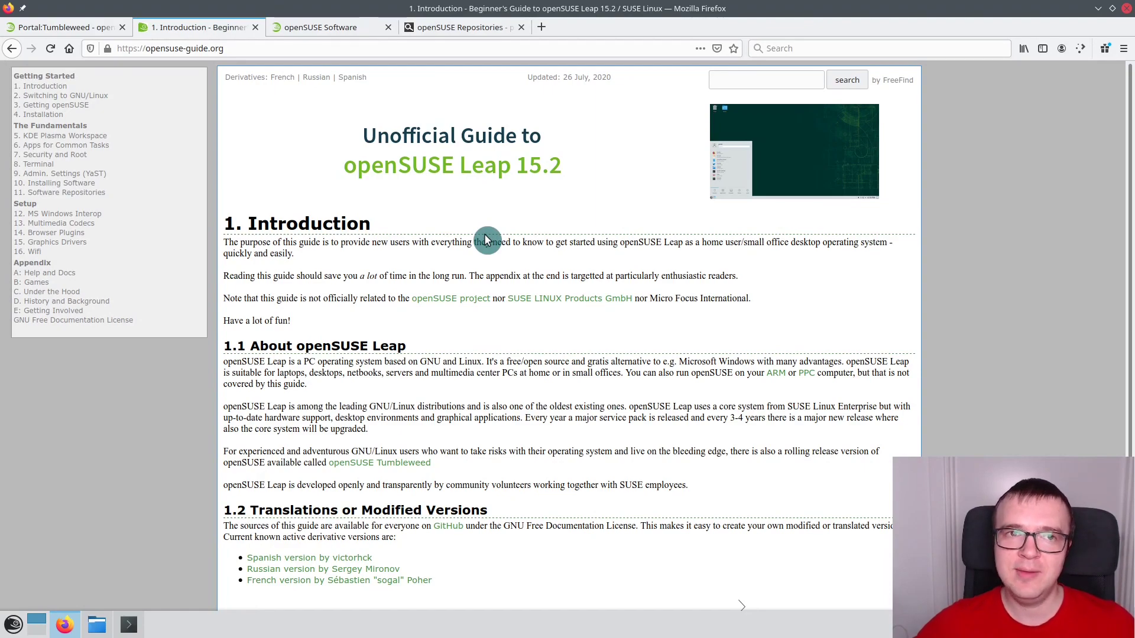
left_click(330, 36)
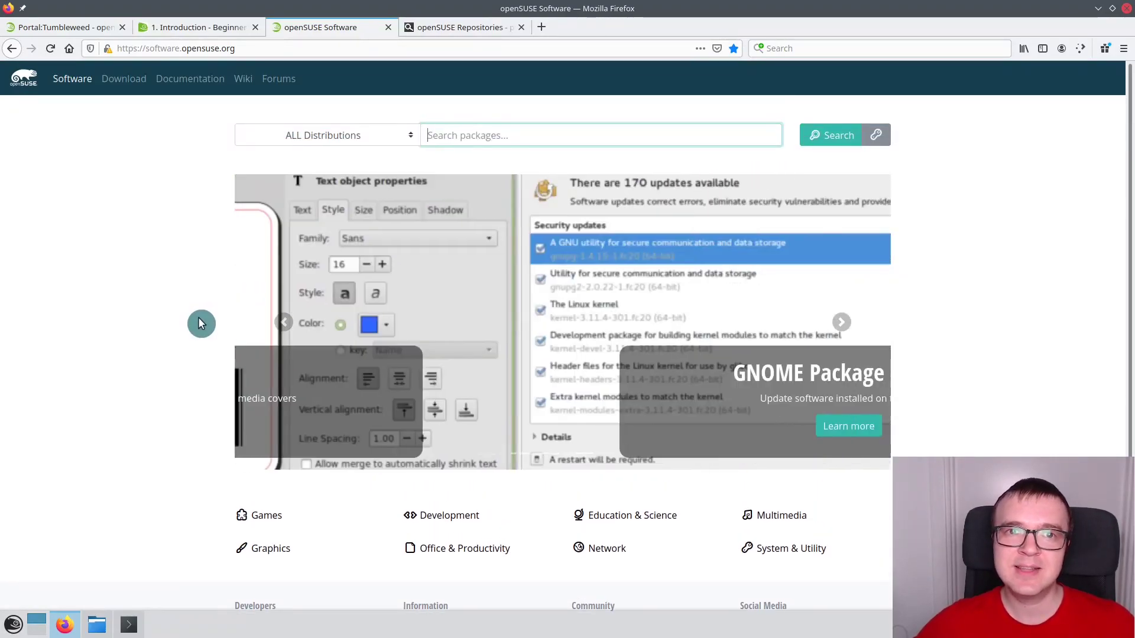
left_click(447, 29)
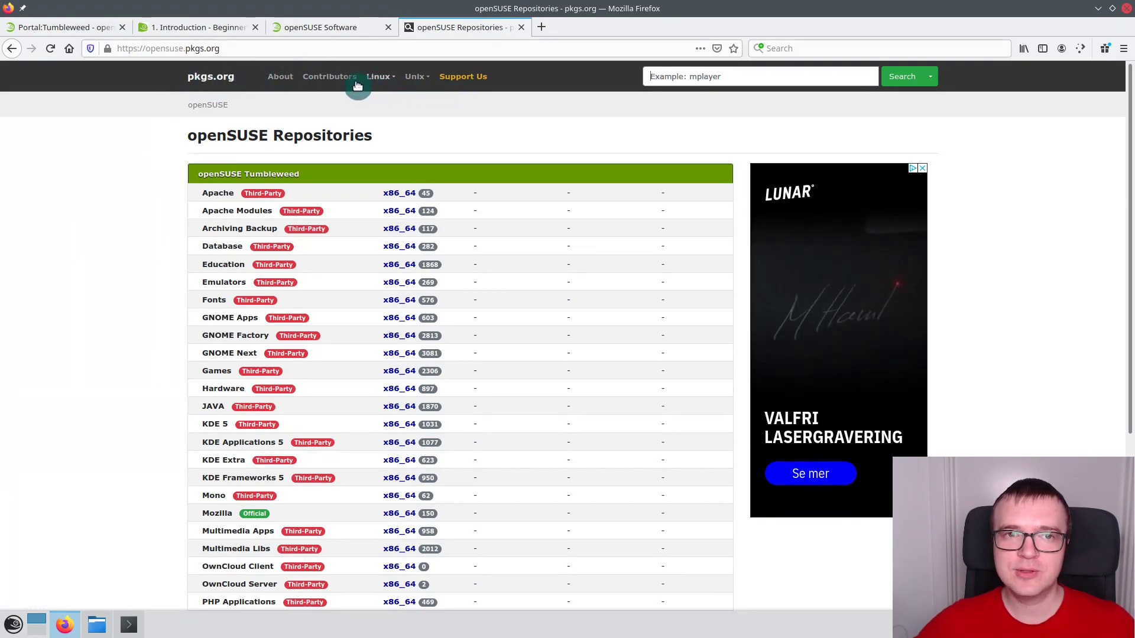
scroll(147, 438, "down", 5)
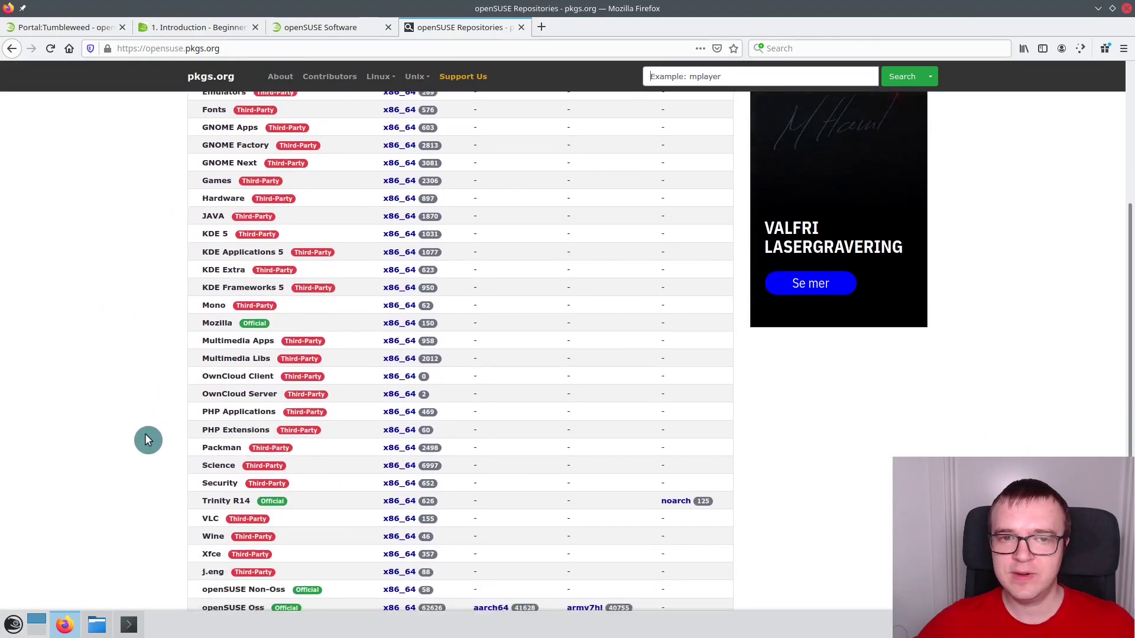
scroll(148, 440, "up", 5)
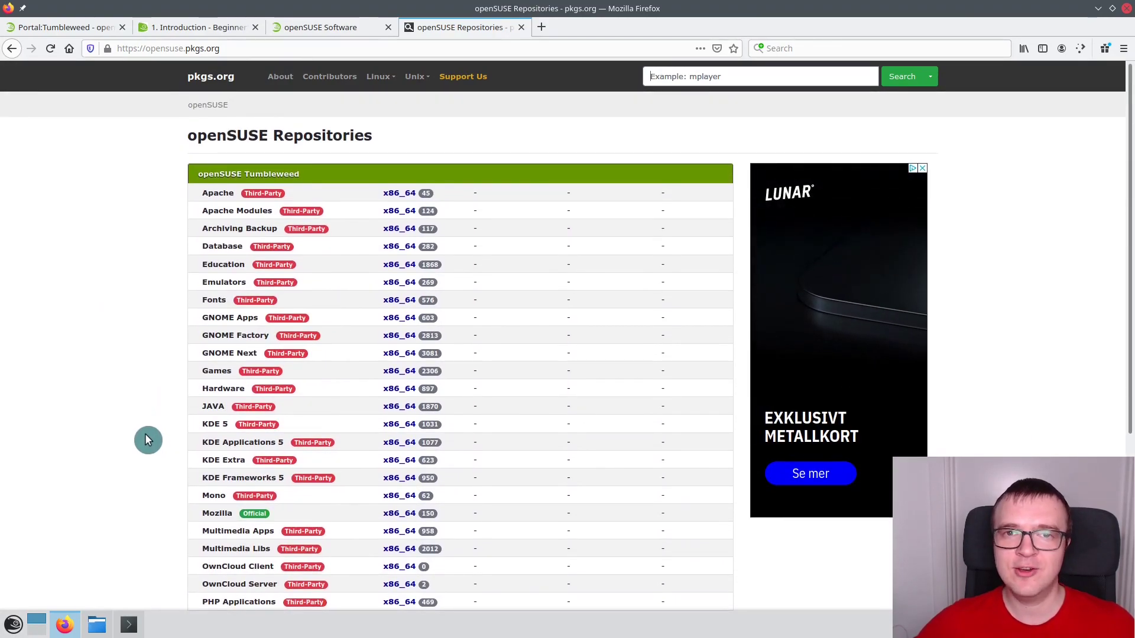
left_click(1098, 9)
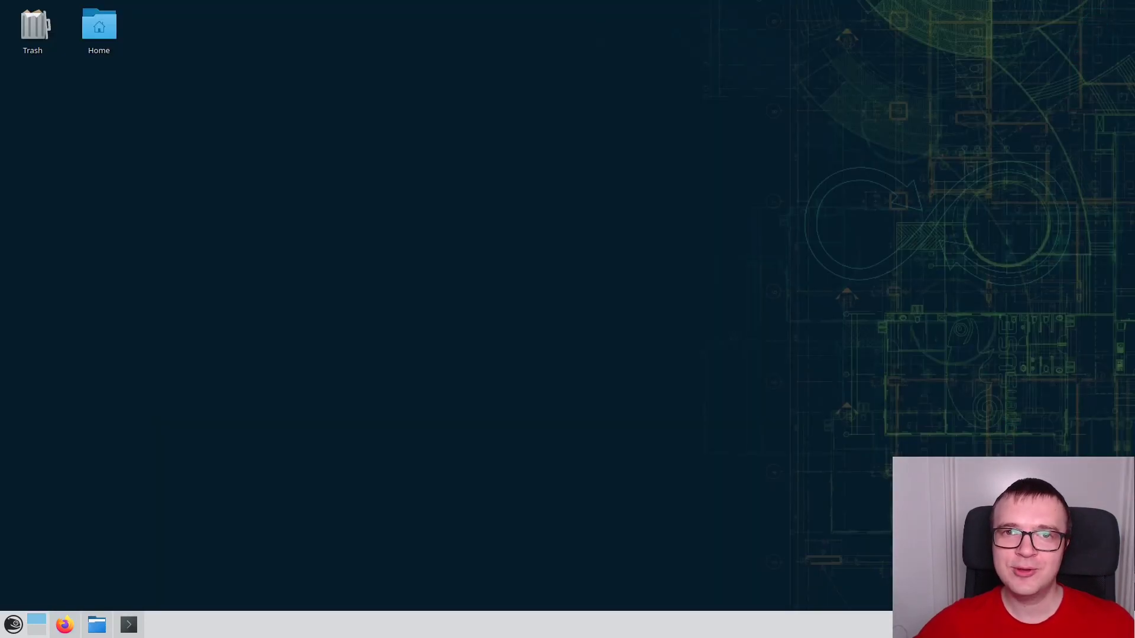